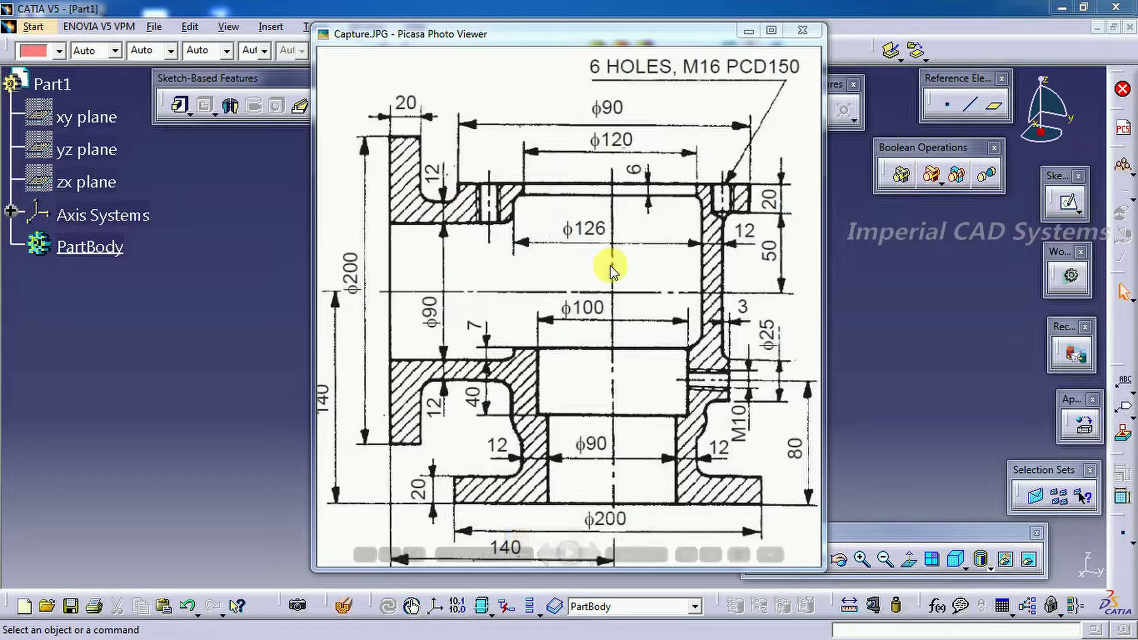
Step: Move the Picasa Photo Viewer window up and left so the whole tee drawing is visible
drag(643, 38, 620, 21)
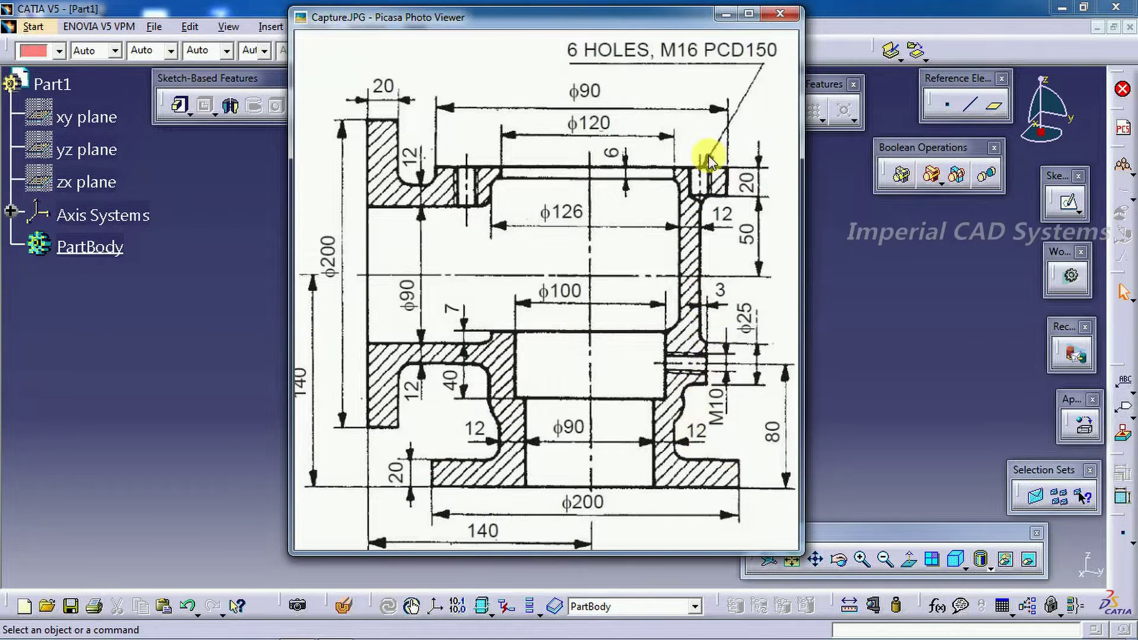
Step: Insert a new body, Body.2, into the part
click(851, 255)
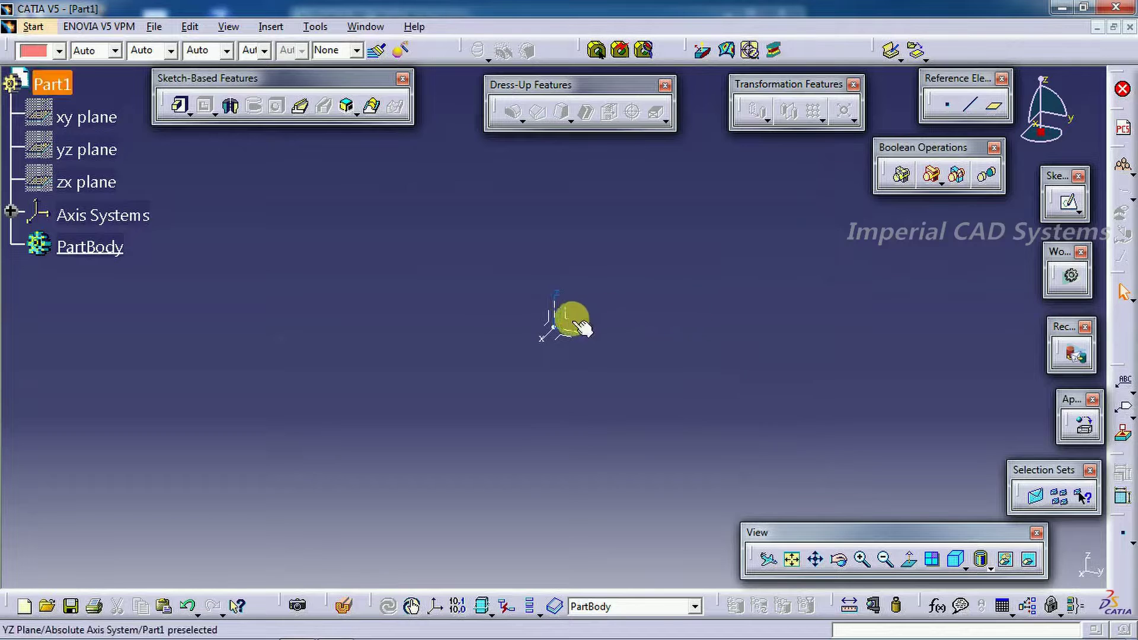
click(279, 26)
click(277, 63)
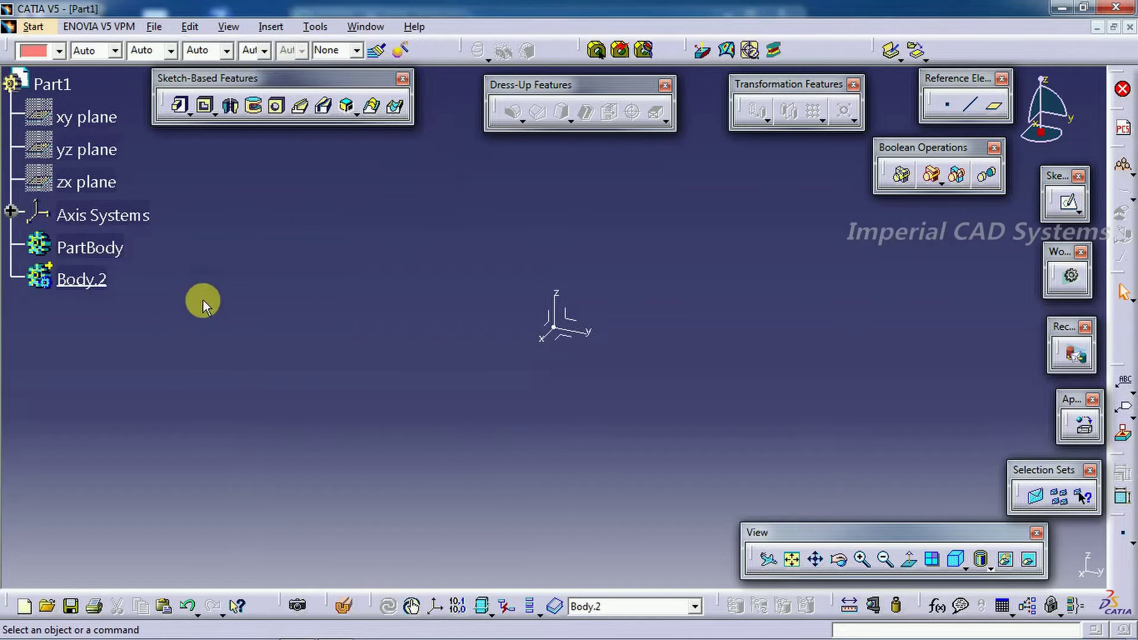
Step: Rename Body.2 to 'Main body' in its properties and start a sketch on the YZ plane
right_click(95, 281)
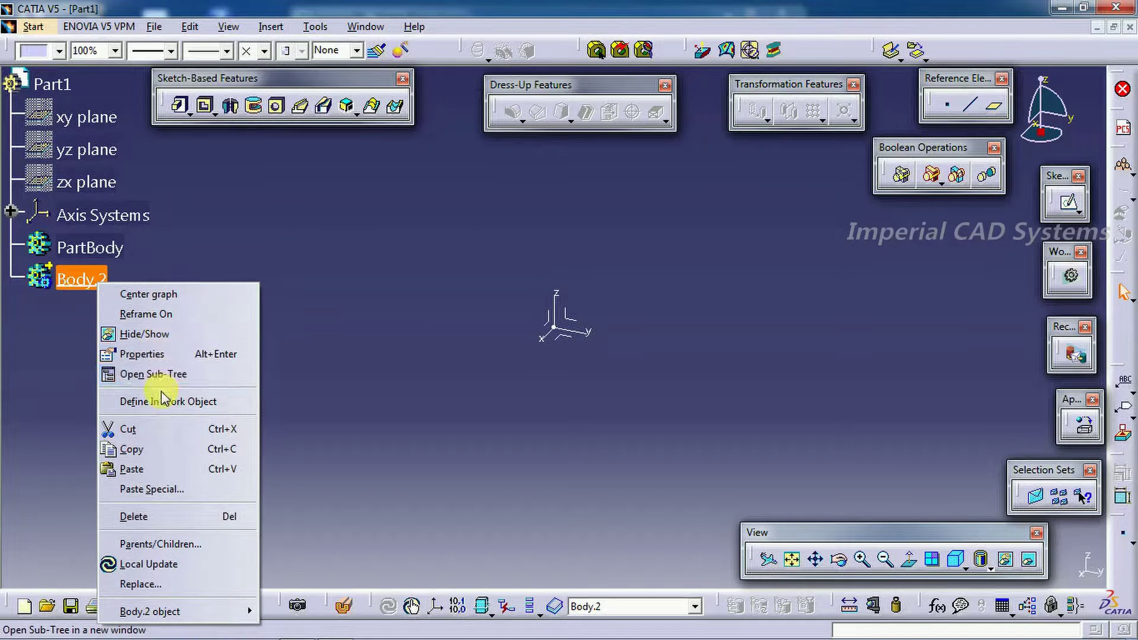
click(142, 354)
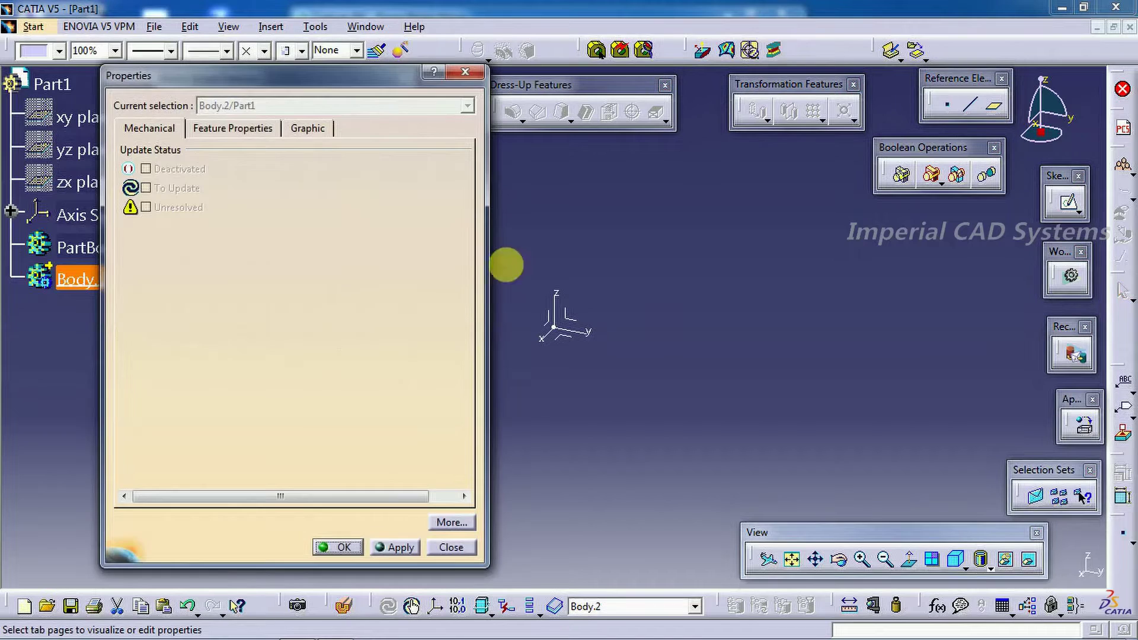
click(269, 136)
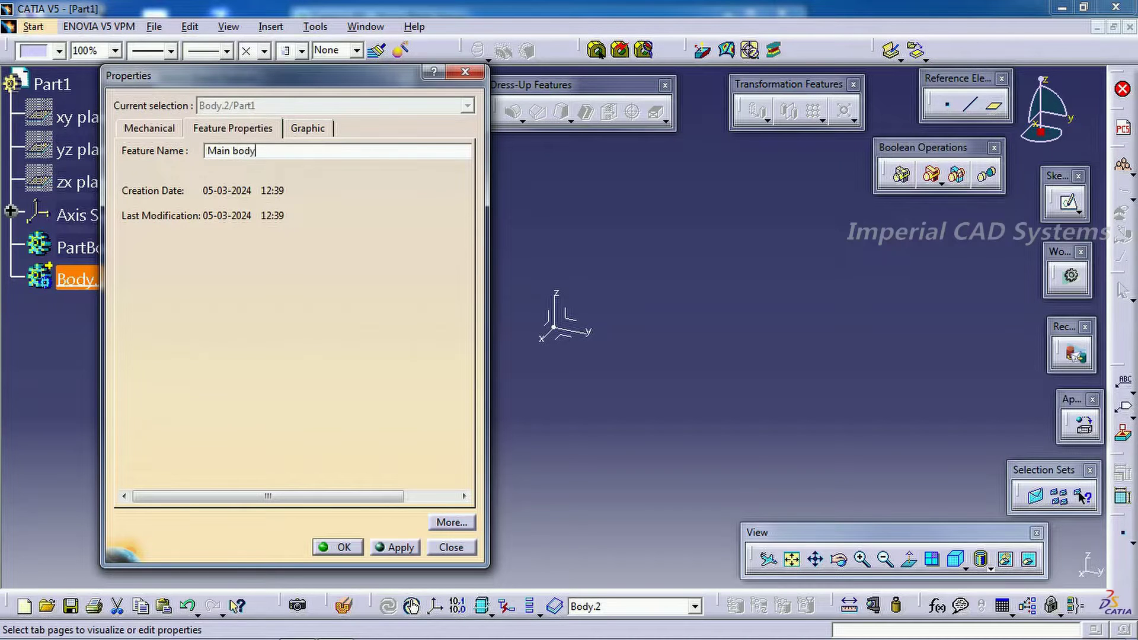
click(327, 546)
click(568, 323)
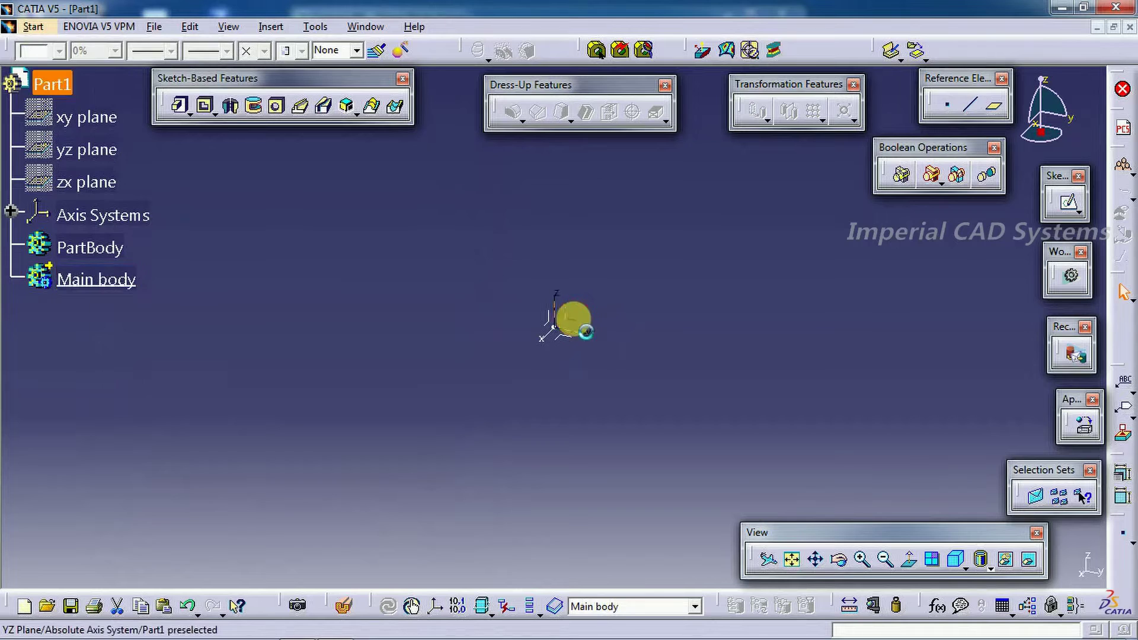
click(1066, 201)
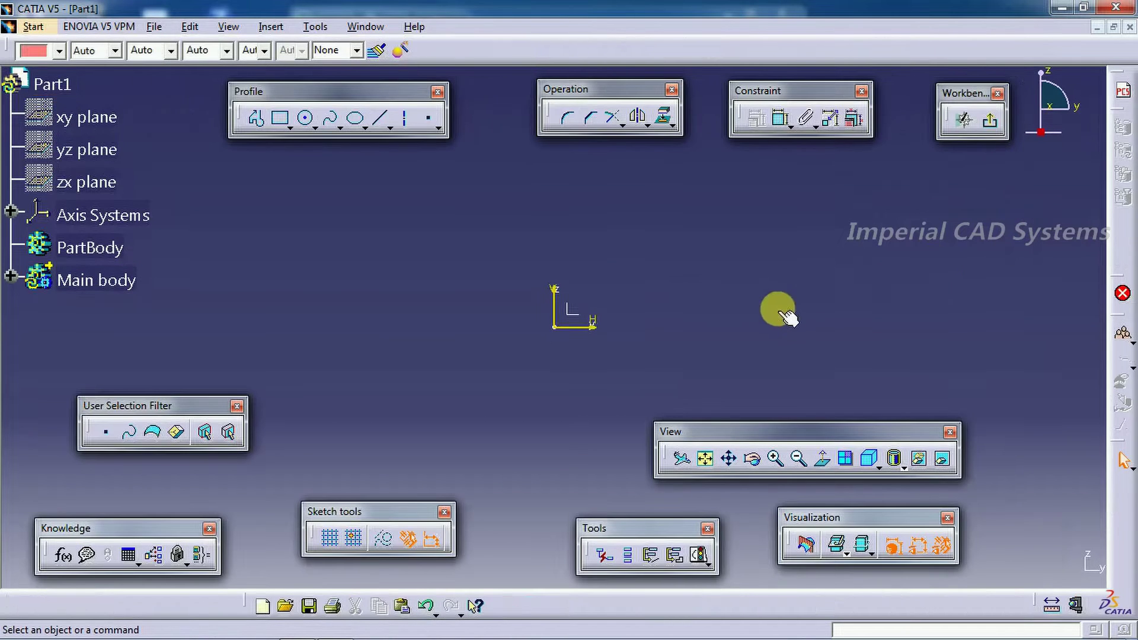
Step: Move the floating Tools and Visualization panels aside and dock the View toolbar in the bottom row
drag(857, 439, 867, 453)
drag(681, 521, 599, 511)
drag(861, 526, 731, 516)
drag(871, 468, 699, 596)
Step: Review the flanged tee reference drawing in Picasa, then close it
mouse_move(369, 616)
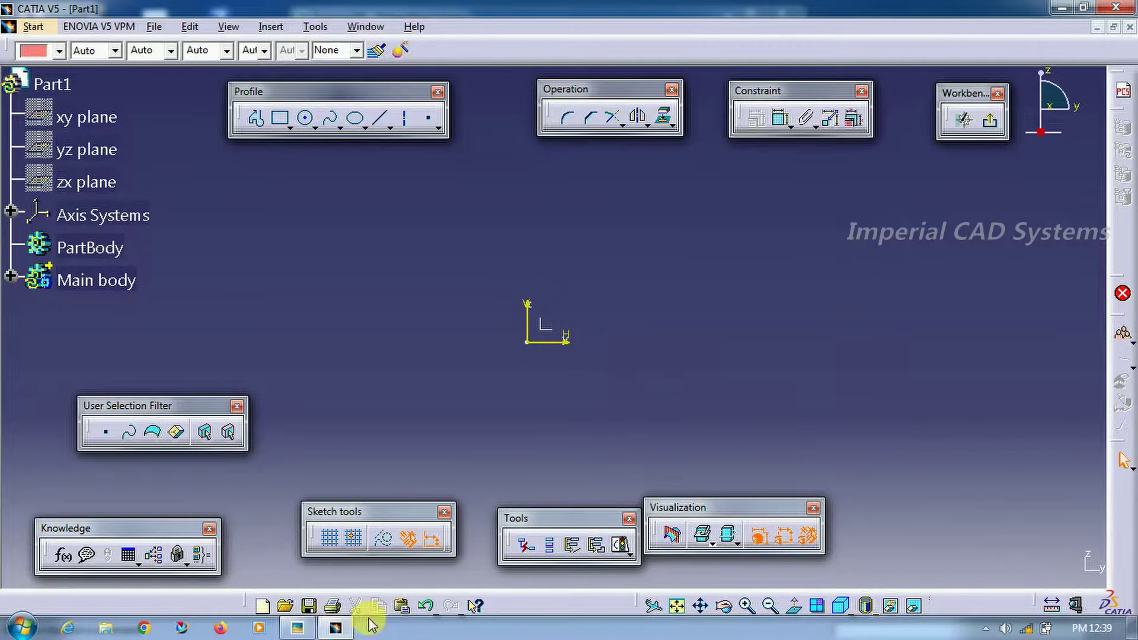
click(302, 630)
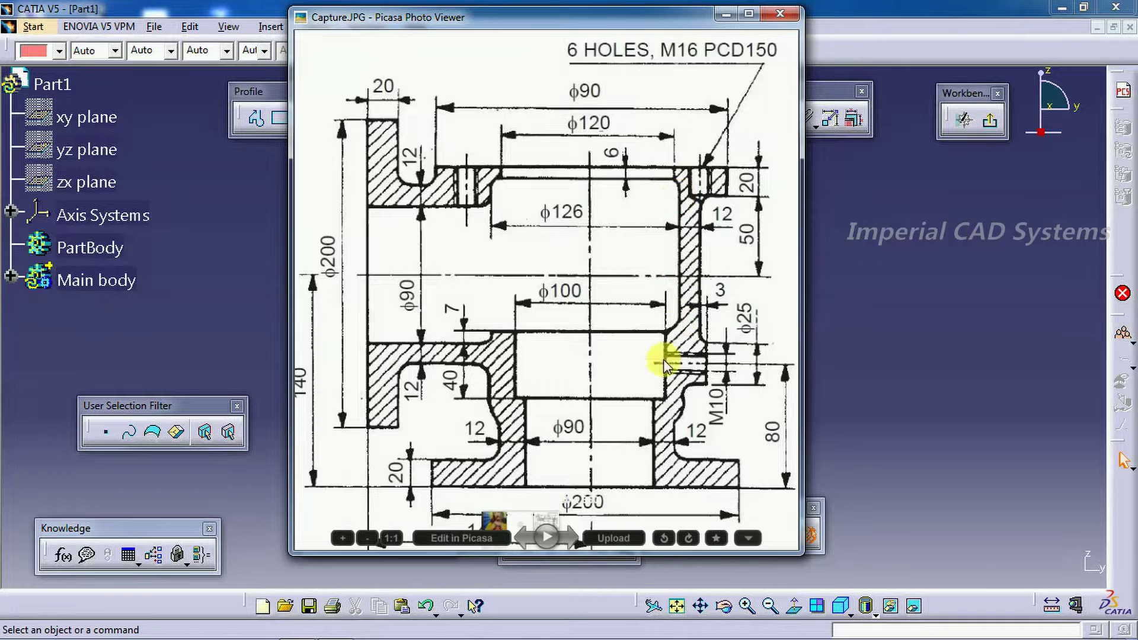
key(Escape)
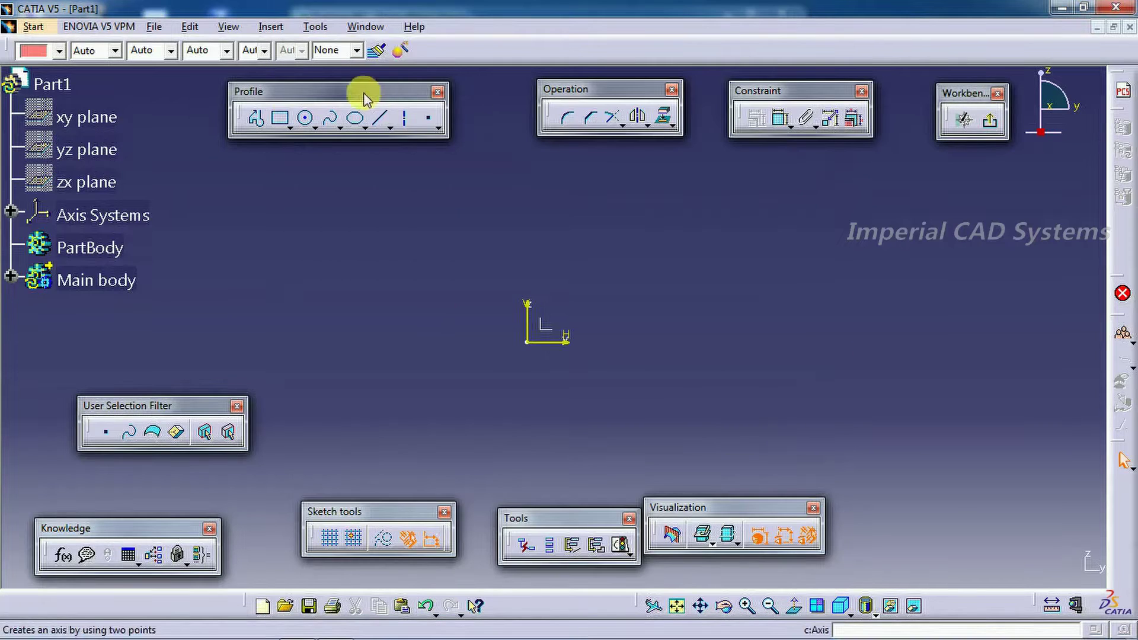
Step: Start the stepped profile with a short top line and a long vertical line, checking the drawing
click(259, 119)
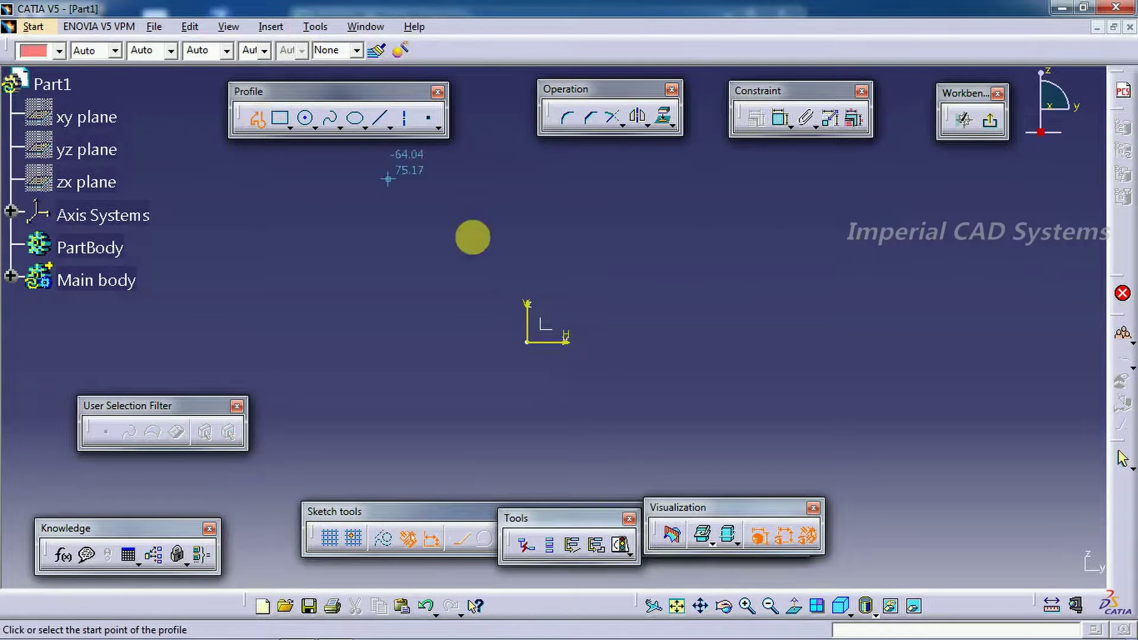
click(605, 184)
click(605, 211)
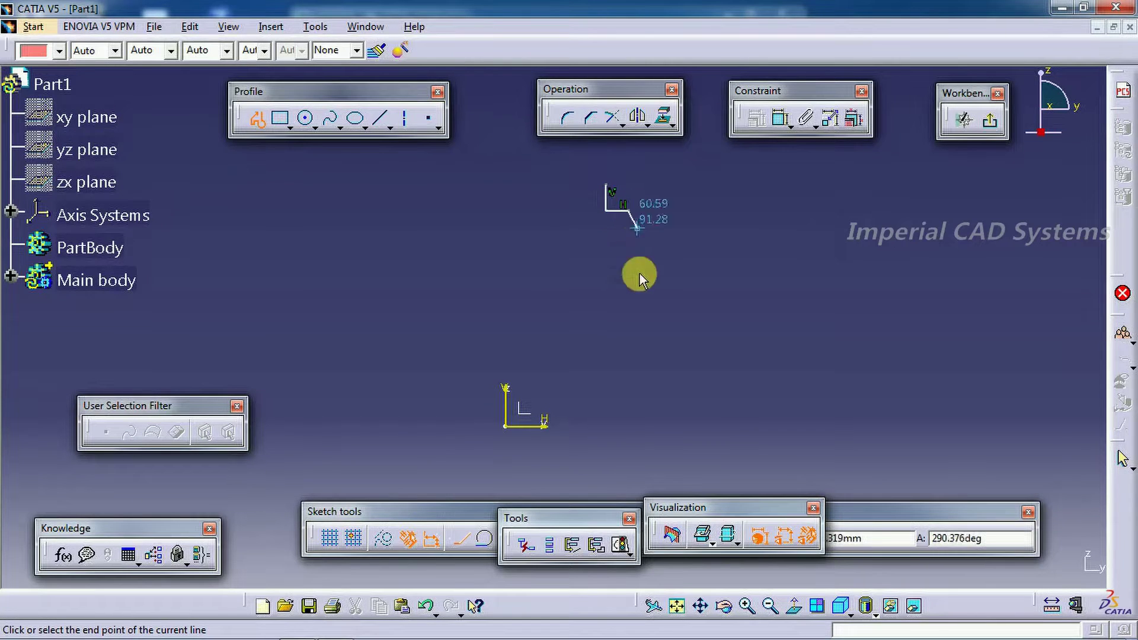
click(298, 628)
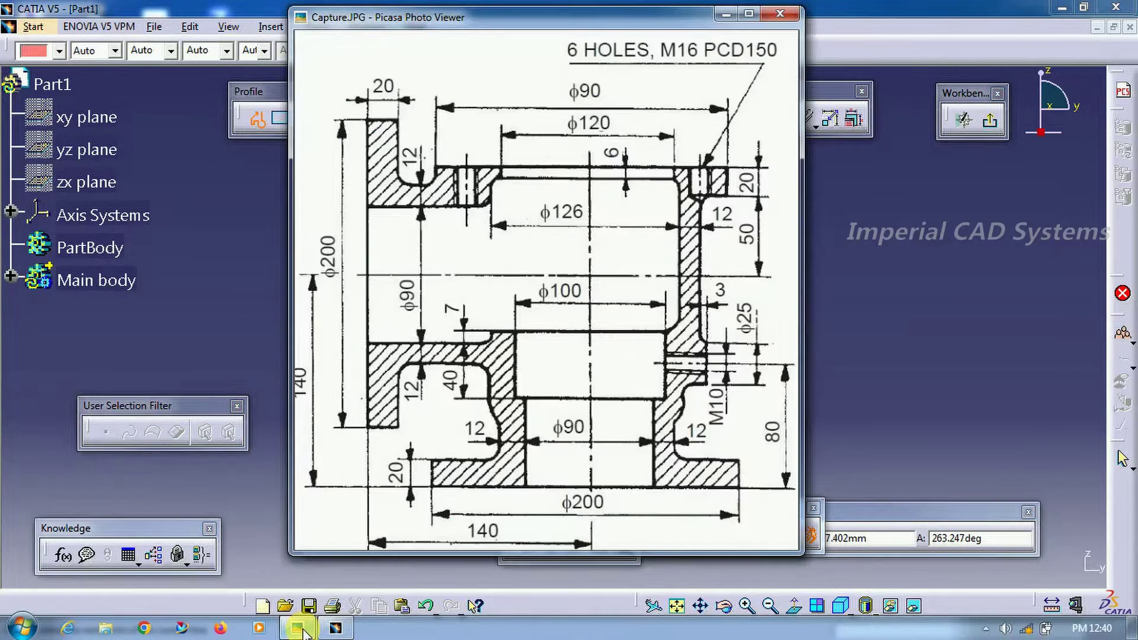
click(299, 628)
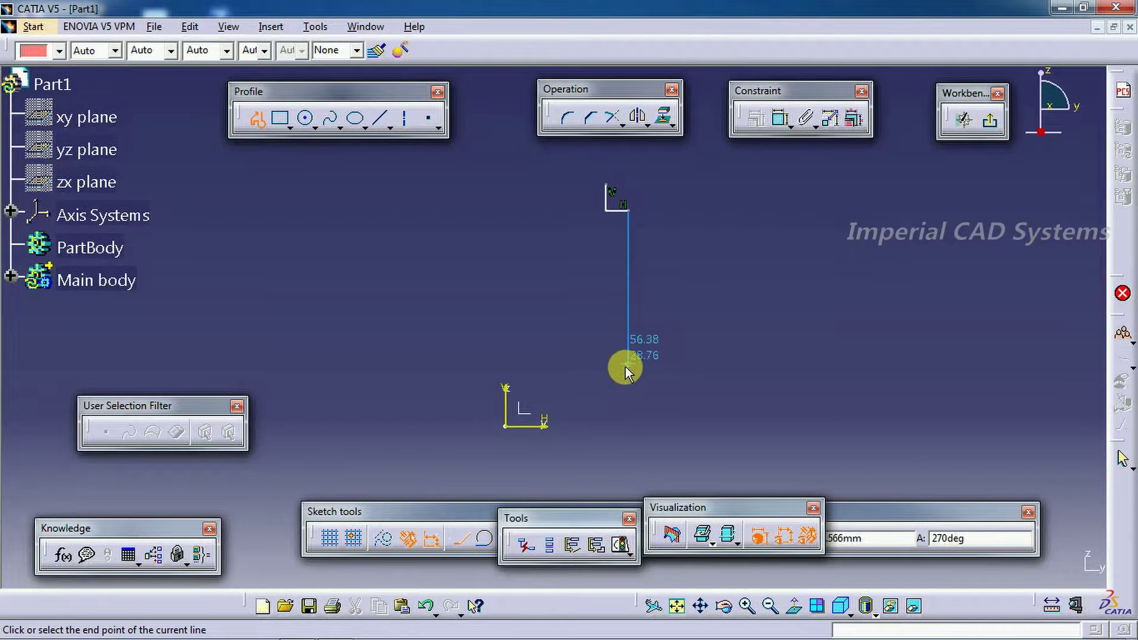
click(629, 375)
Step: Continue the profile with a vertical, a short horizontal step and a final downward vertical line
click(299, 628)
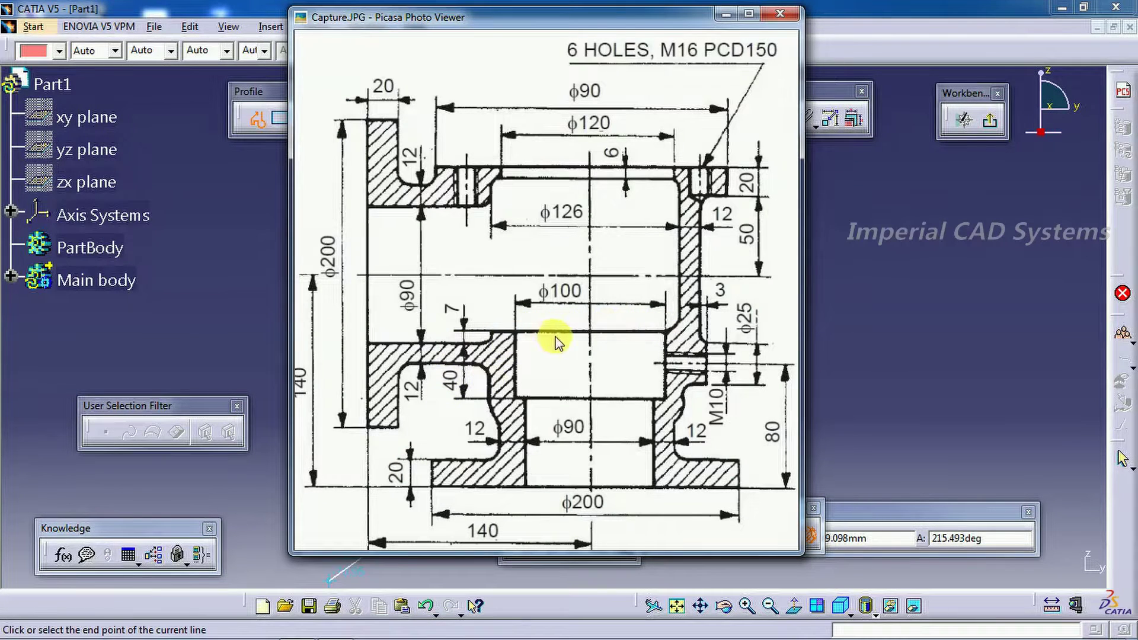
click(295, 627)
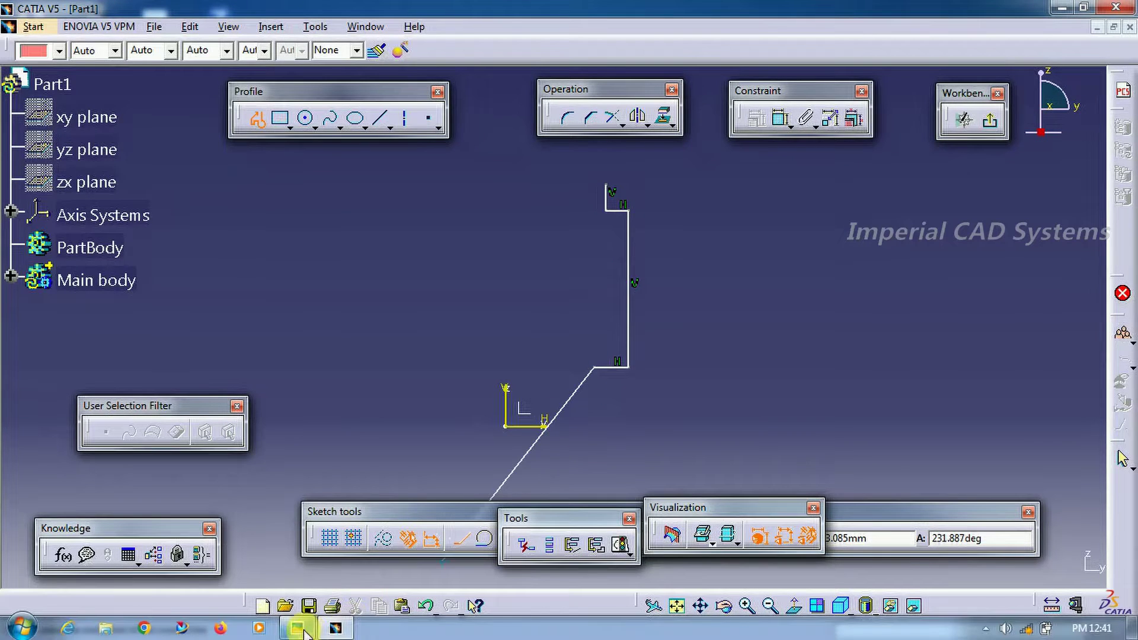
click(298, 627)
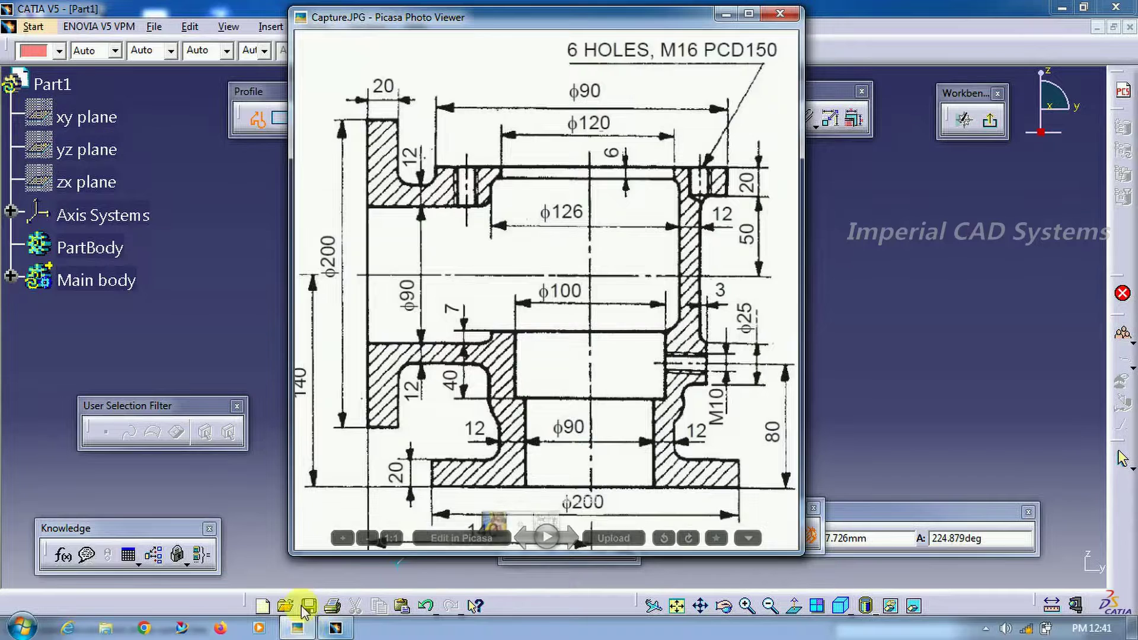
click(298, 627)
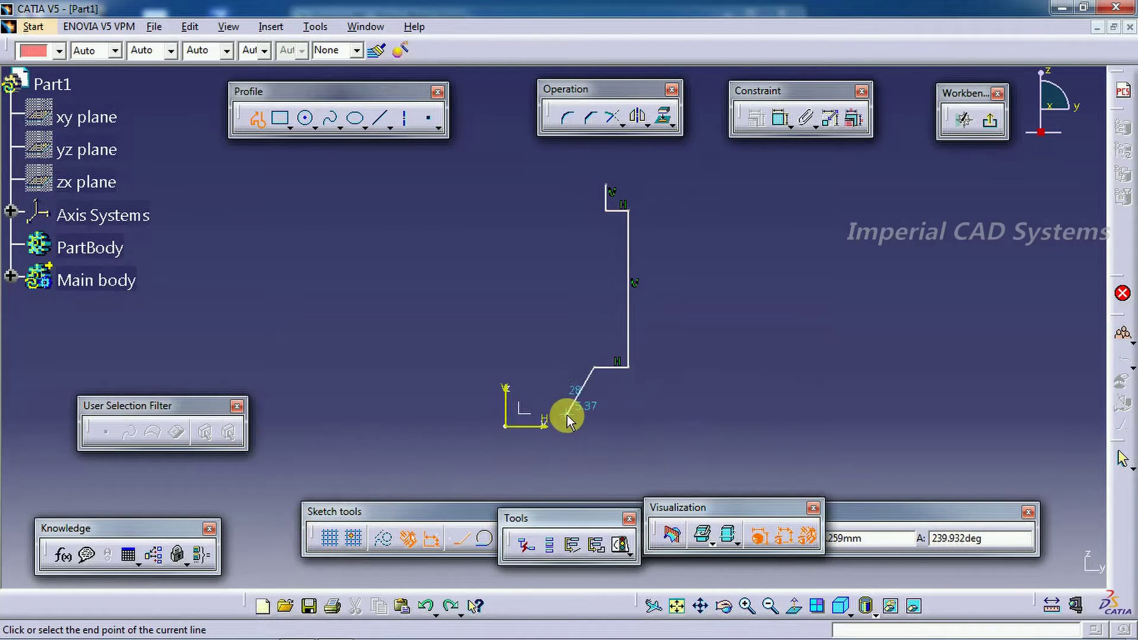
click(595, 426)
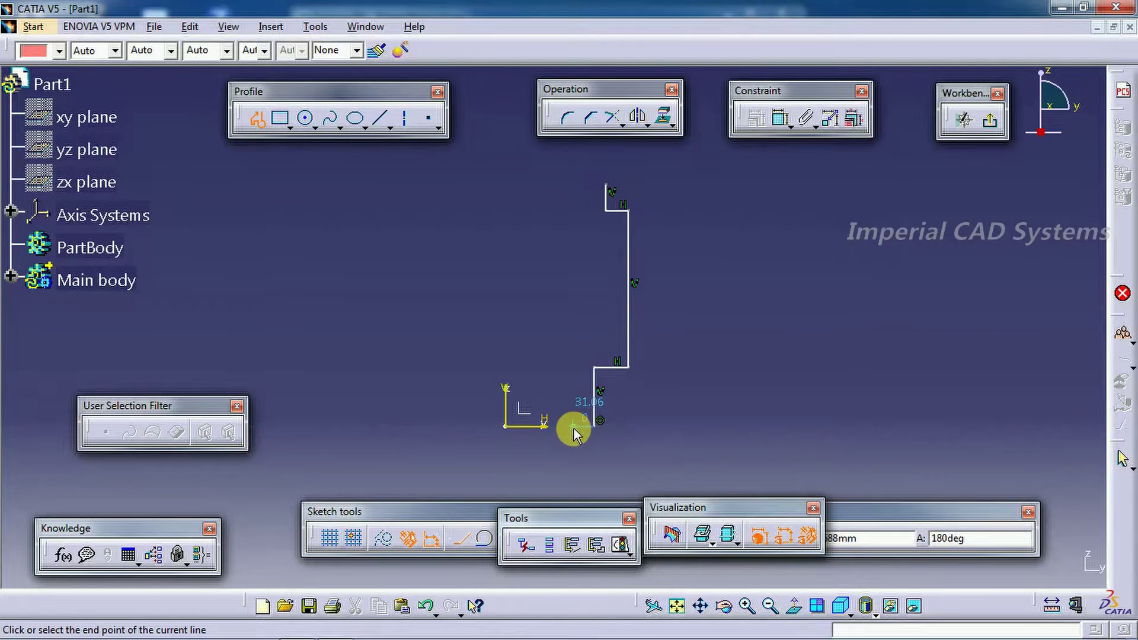
click(573, 427)
click(573, 492)
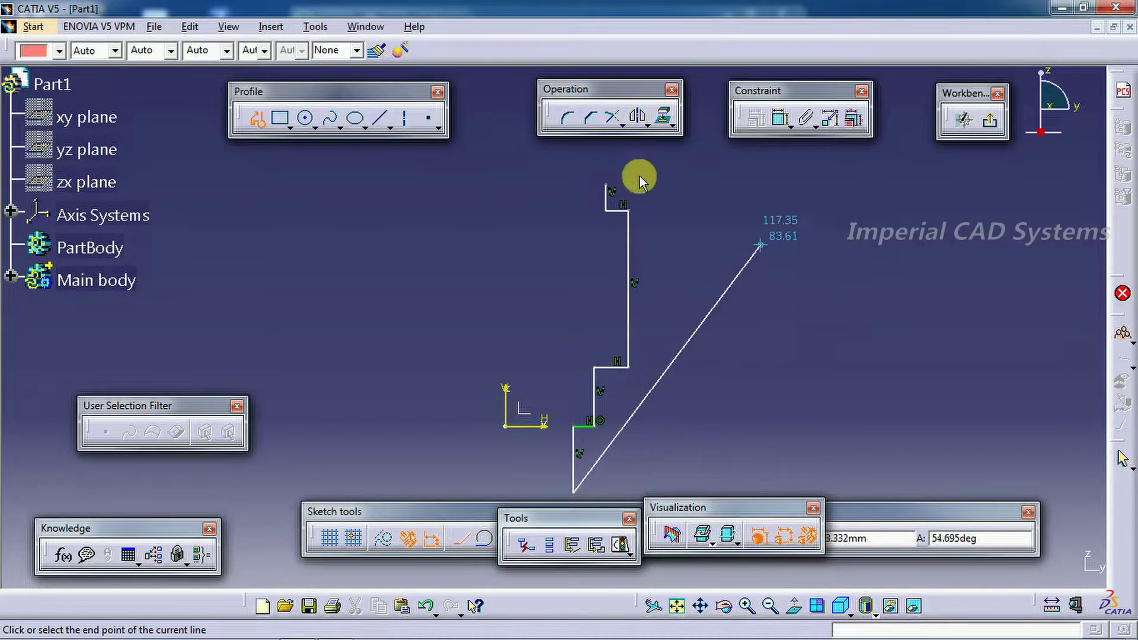
click(256, 121)
click(780, 118)
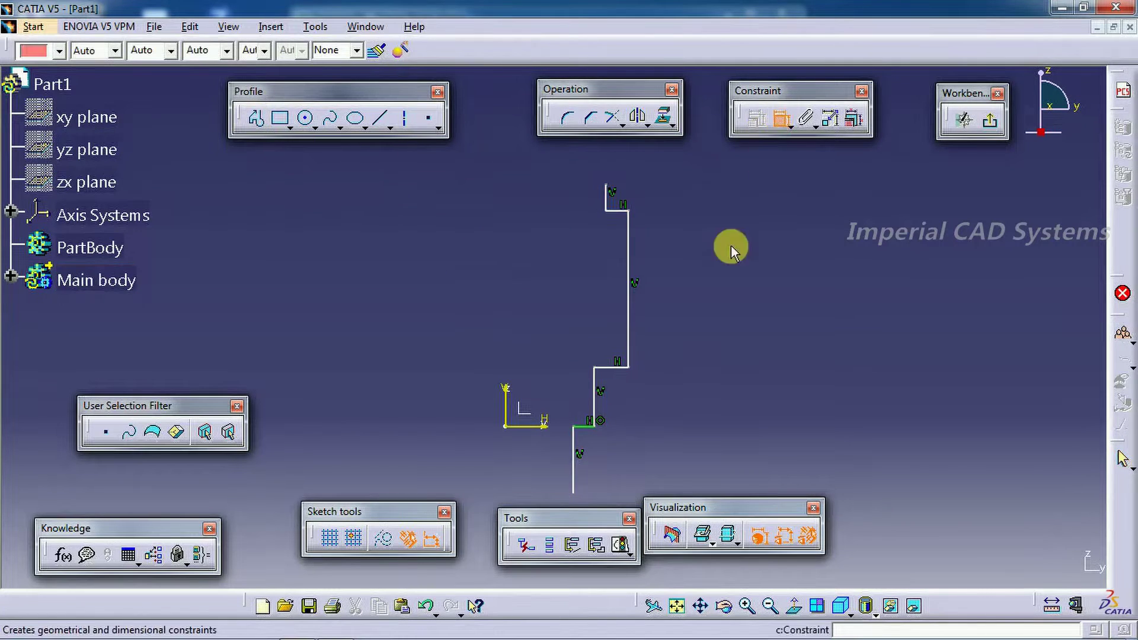
Step: Dimension the profile's top point from the vertical axis to a width of 60
click(506, 384)
click(609, 196)
click(542, 180)
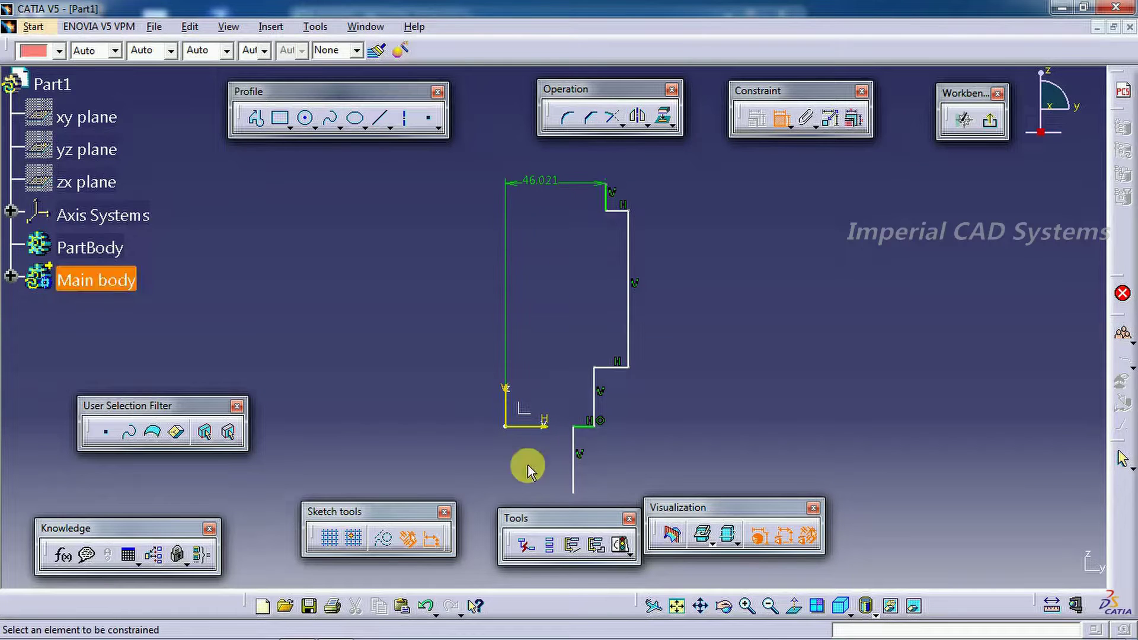
mouse_move(347, 631)
click(298, 628)
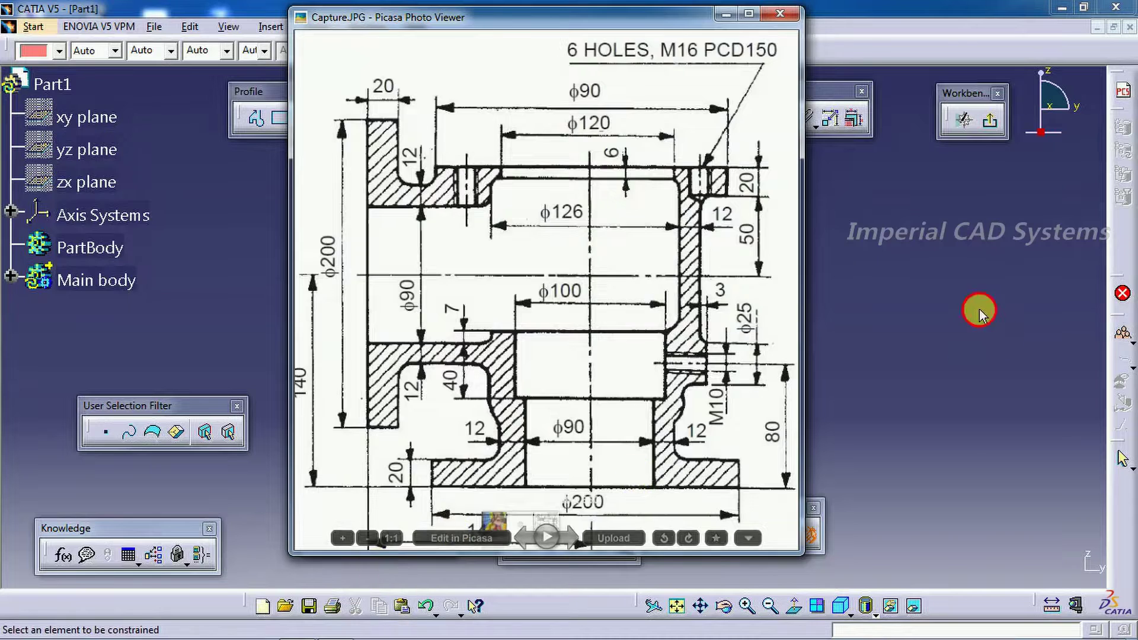
click(985, 318)
double_click(546, 179)
text(60)
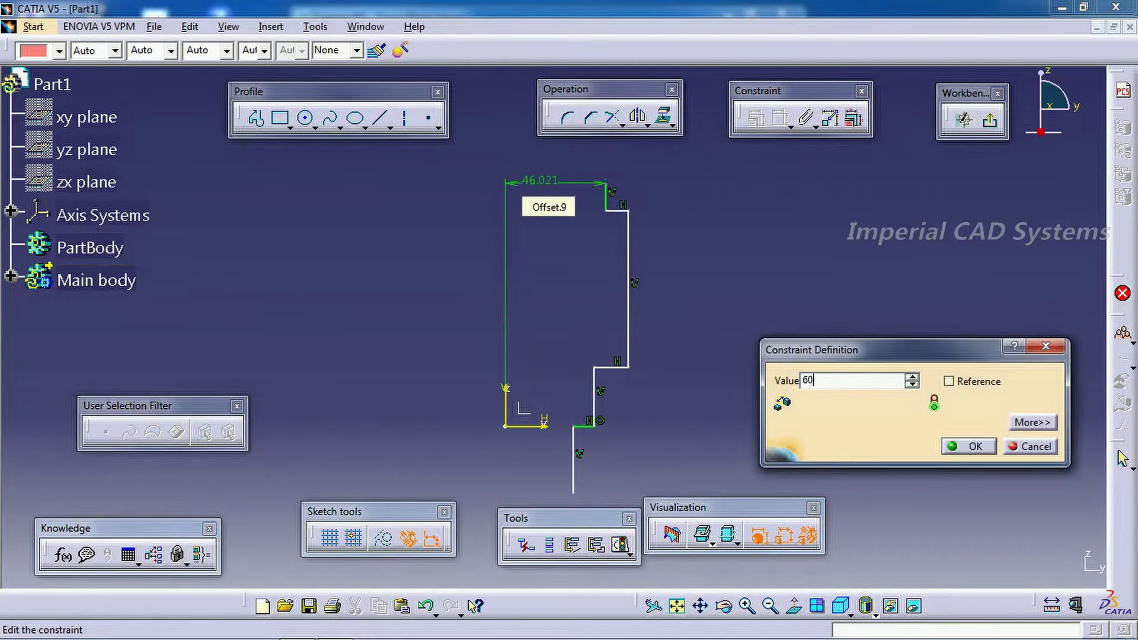
key(Return)
Step: Dimension the long vertical profile line to 63 from the axis
click(507, 406)
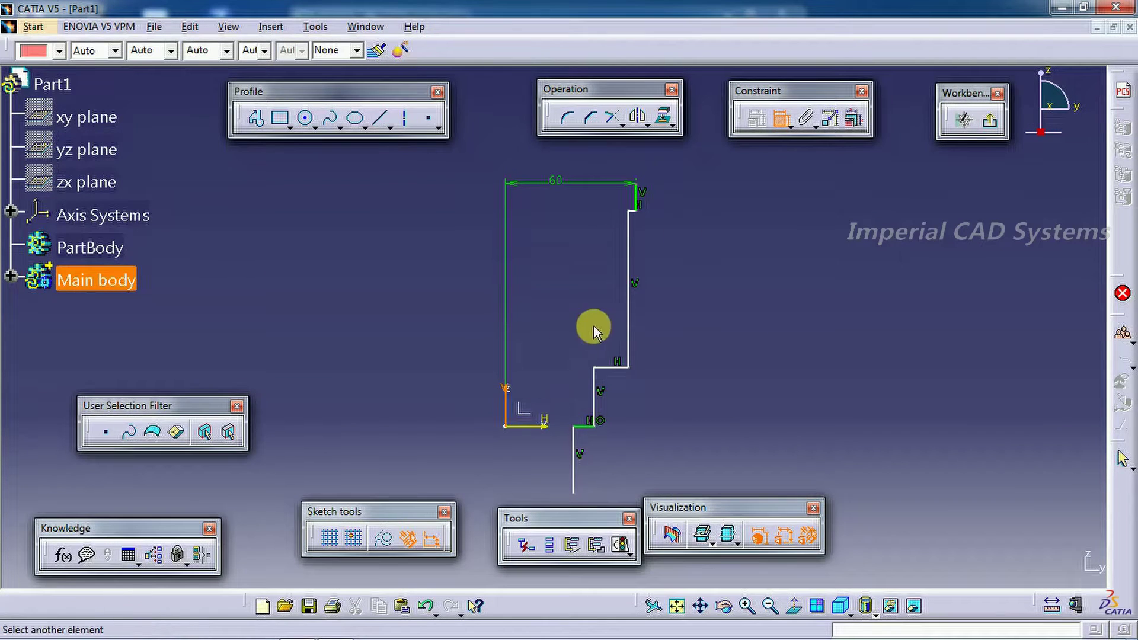
click(581, 298)
click(305, 630)
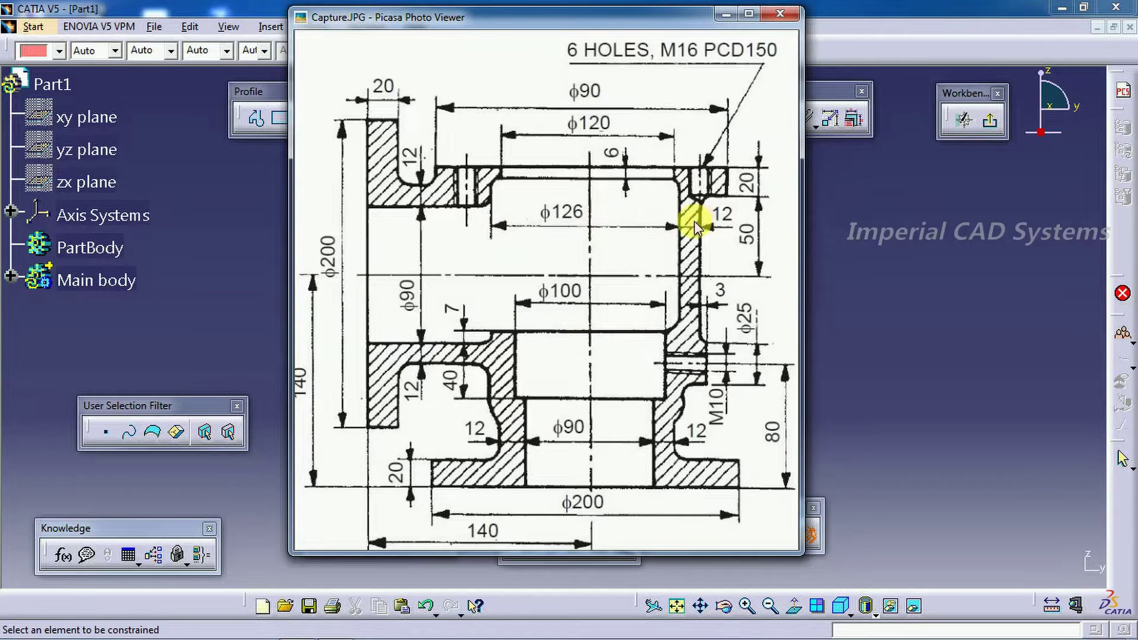
click(876, 348)
double_click(585, 283)
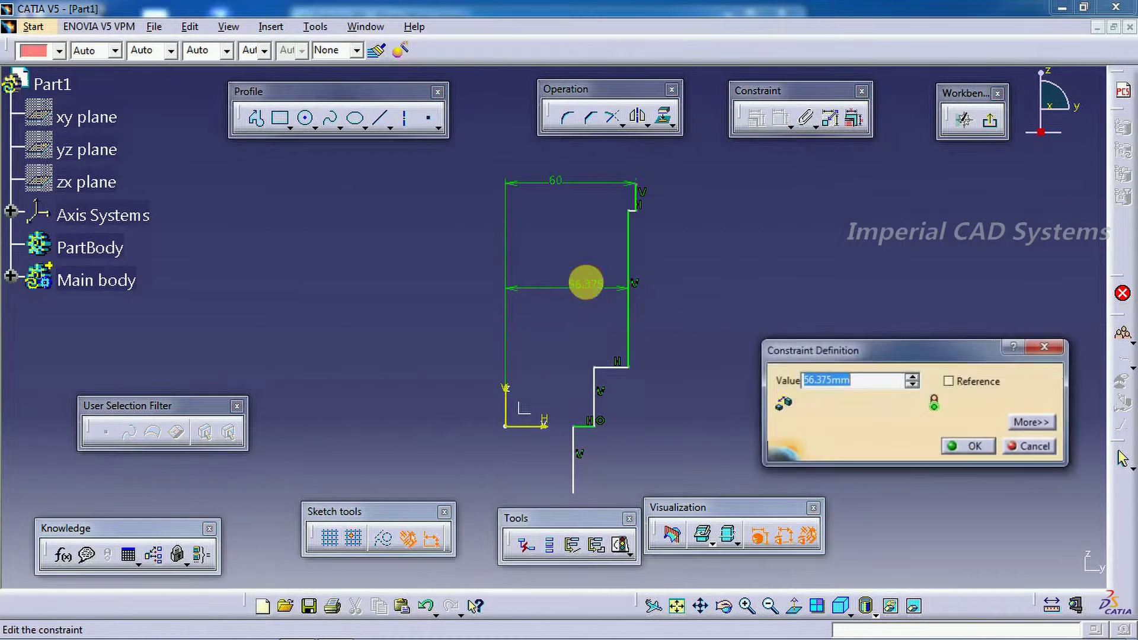
text(63)
key(Return)
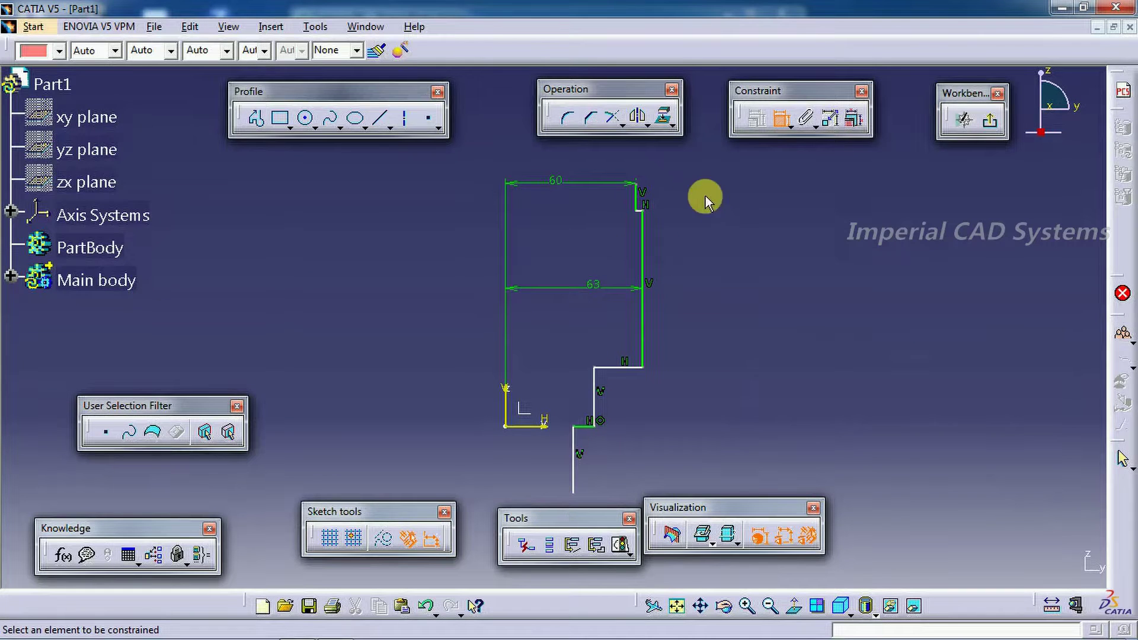
Step: Set the short top vertical line's height dimension to 6
click(648, 204)
click(723, 194)
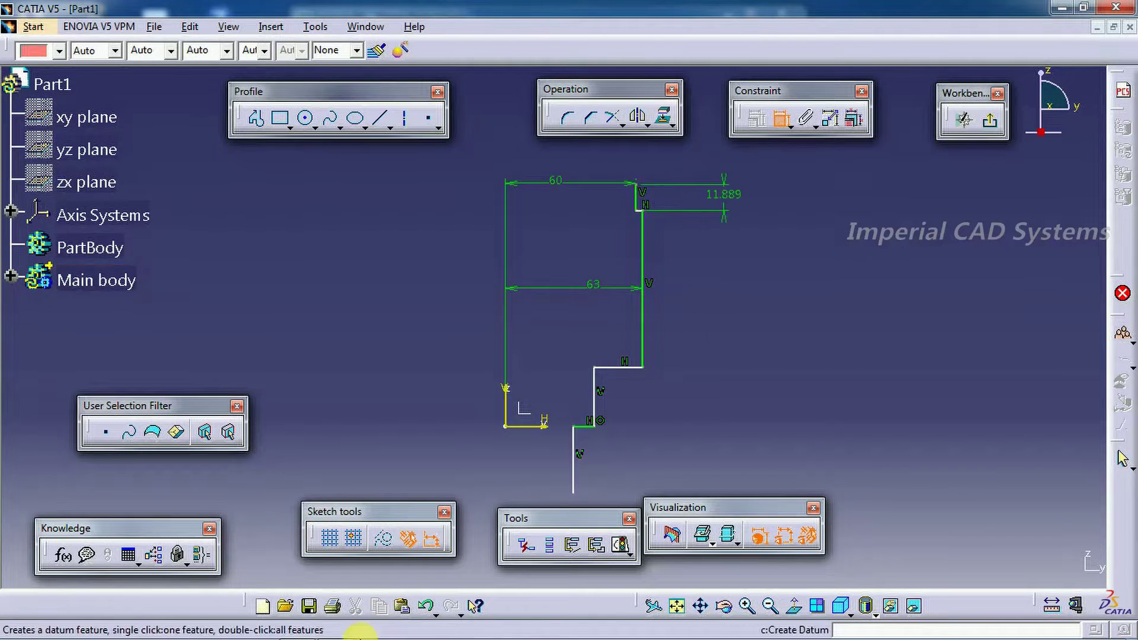
click(309, 631)
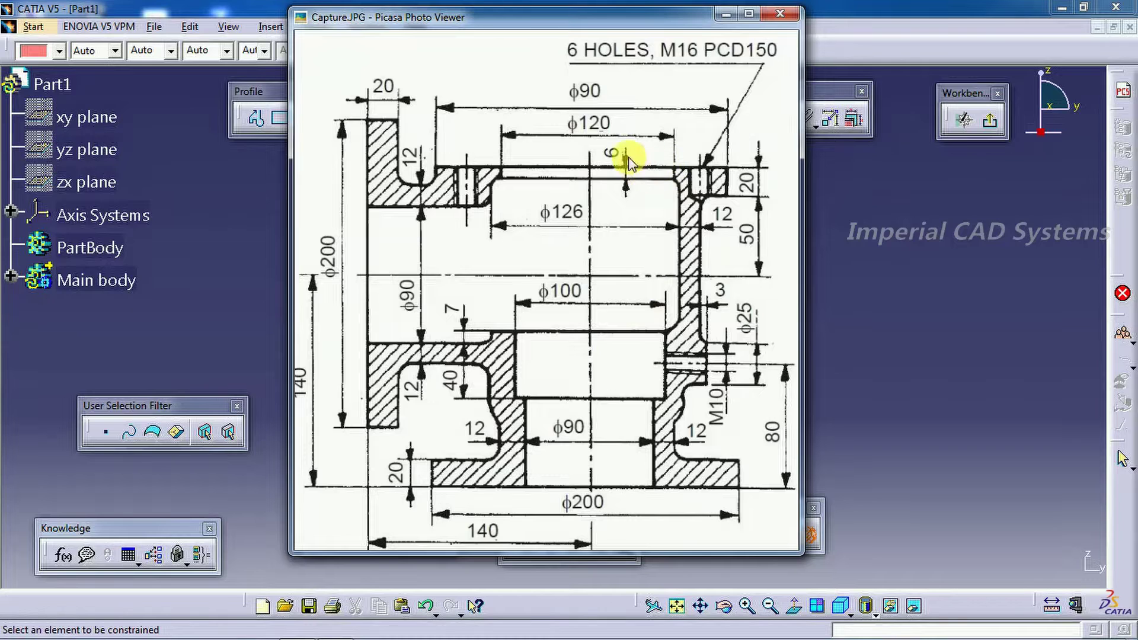
click(844, 267)
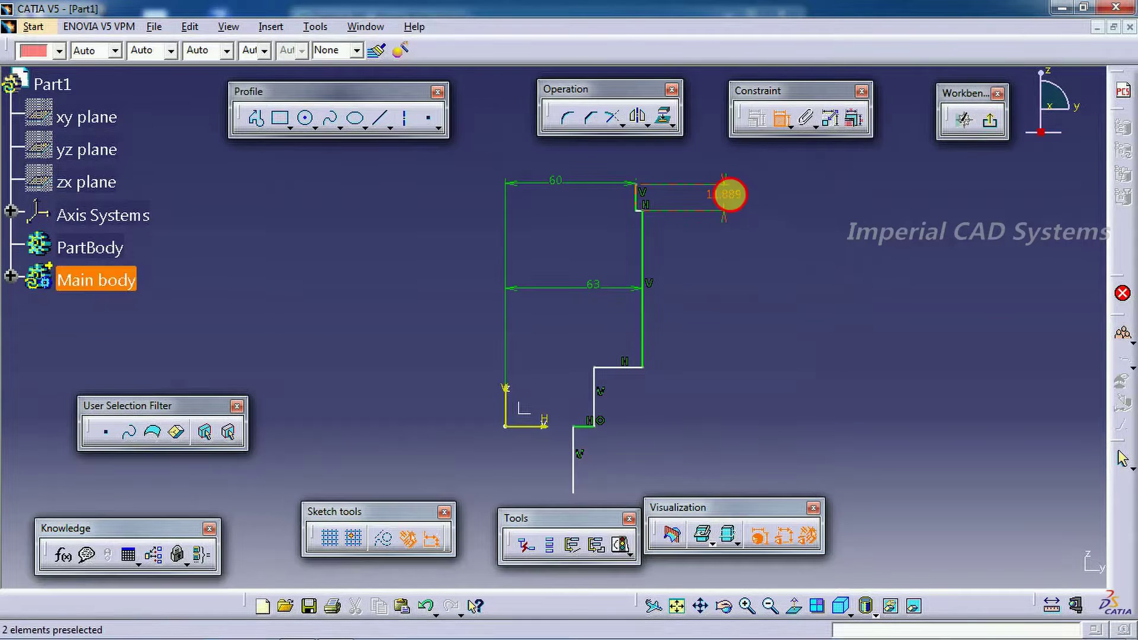
double_click(726, 194)
text(6)
key(Return)
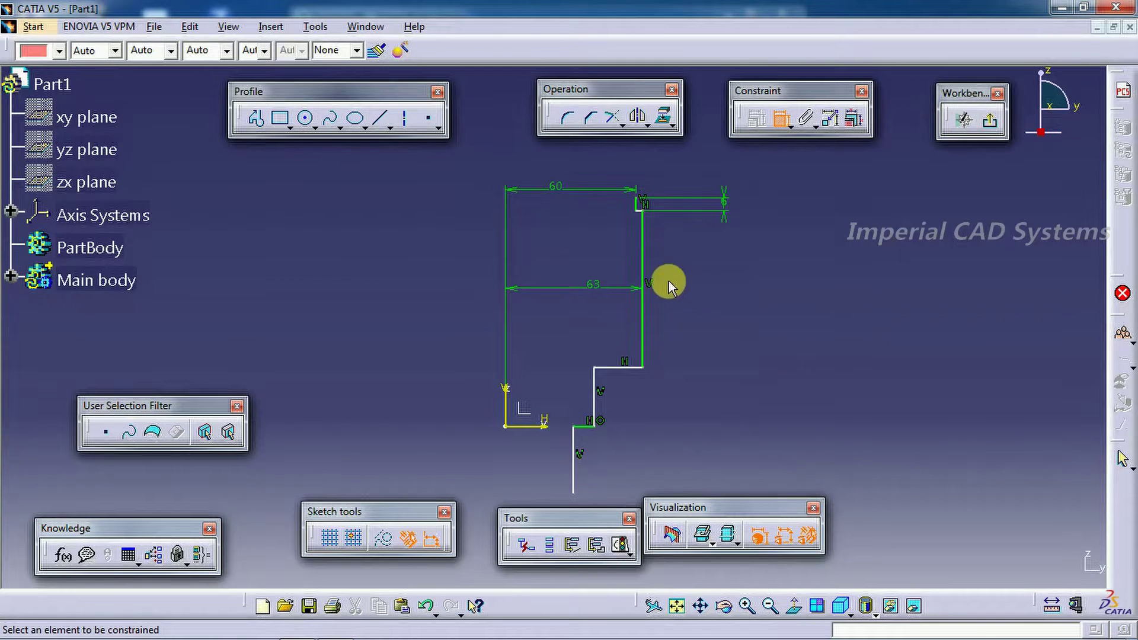
Step: Add a width dimension of 50 between the axis and the next vertical line
click(298, 630)
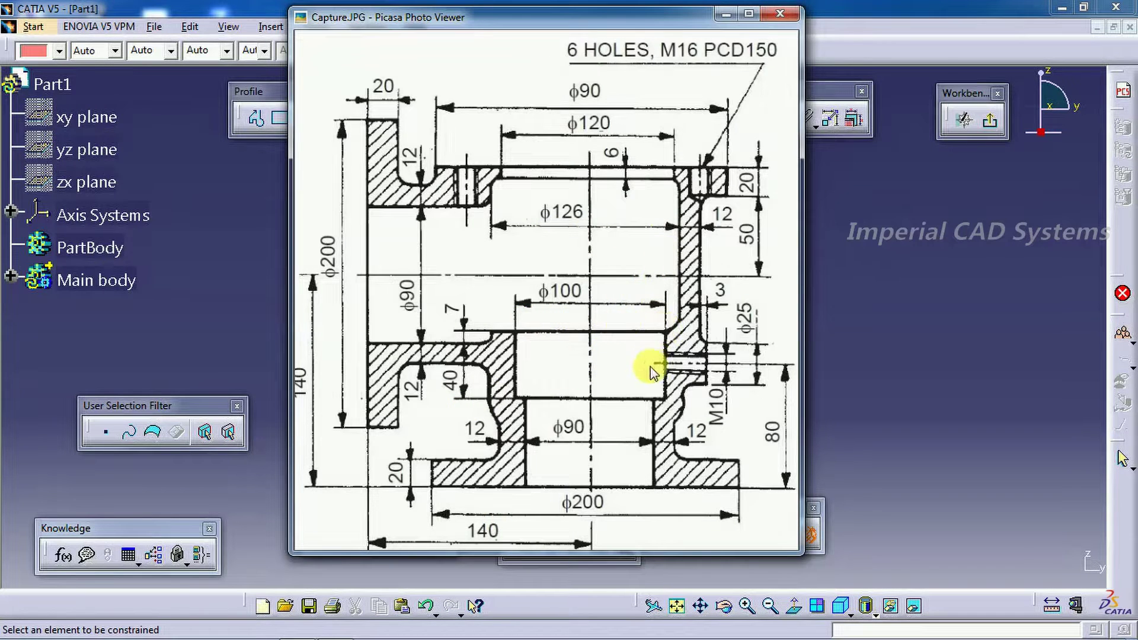
click(243, 628)
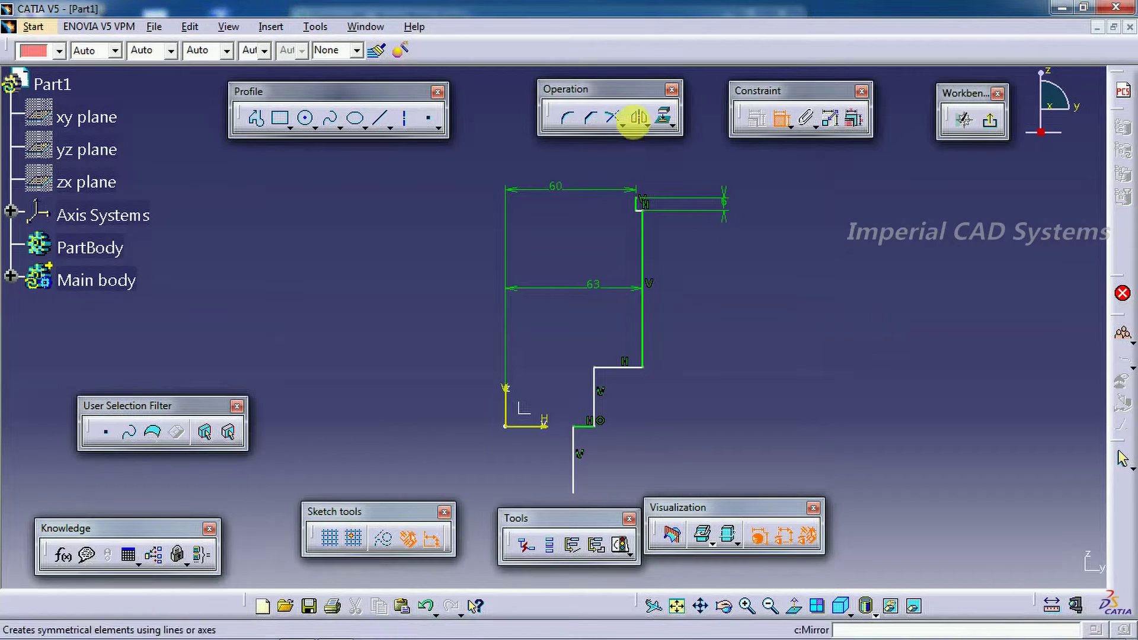
click(803, 119)
click(508, 408)
click(593, 393)
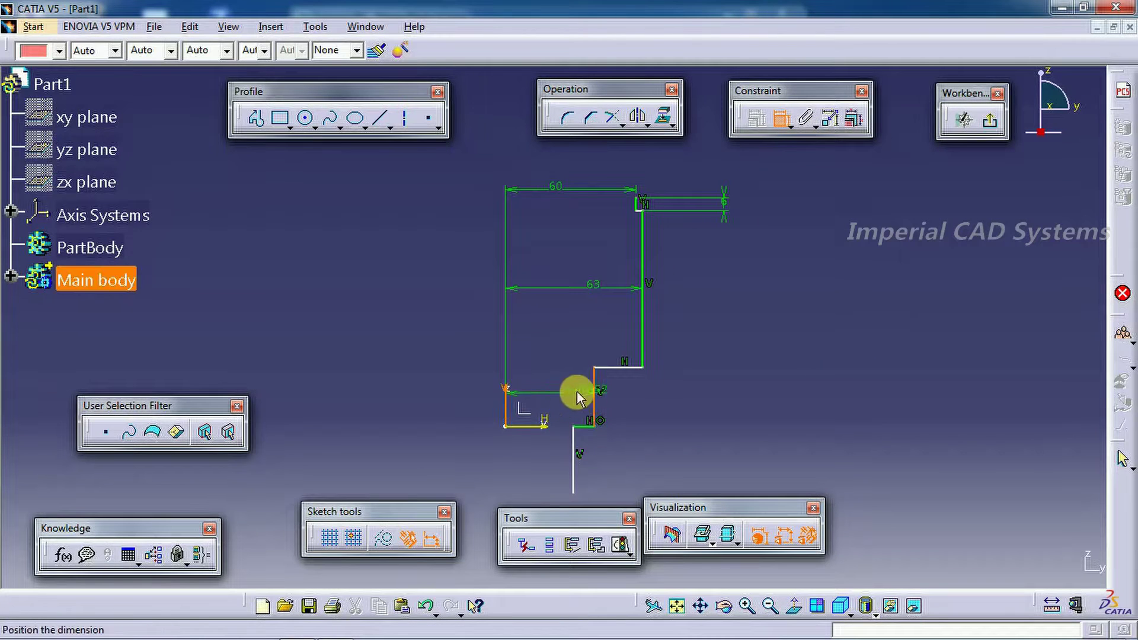
click(574, 389)
double_click(575, 390)
text(50mm)
key(Return)
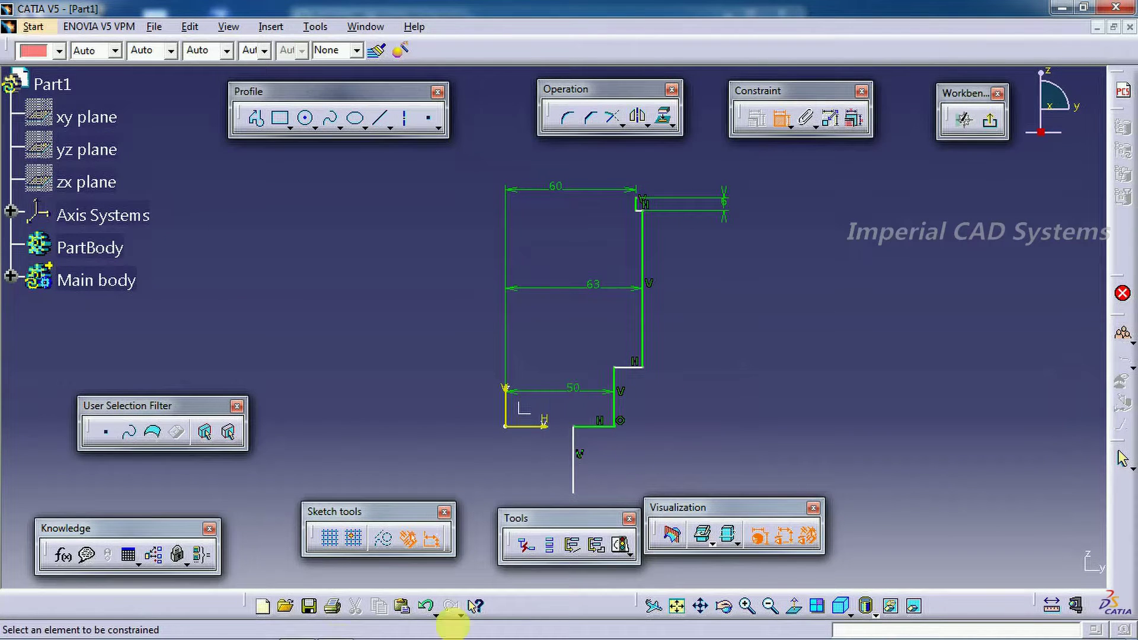
Step: Dimension the lower vertical line to 45 from the axis
click(305, 628)
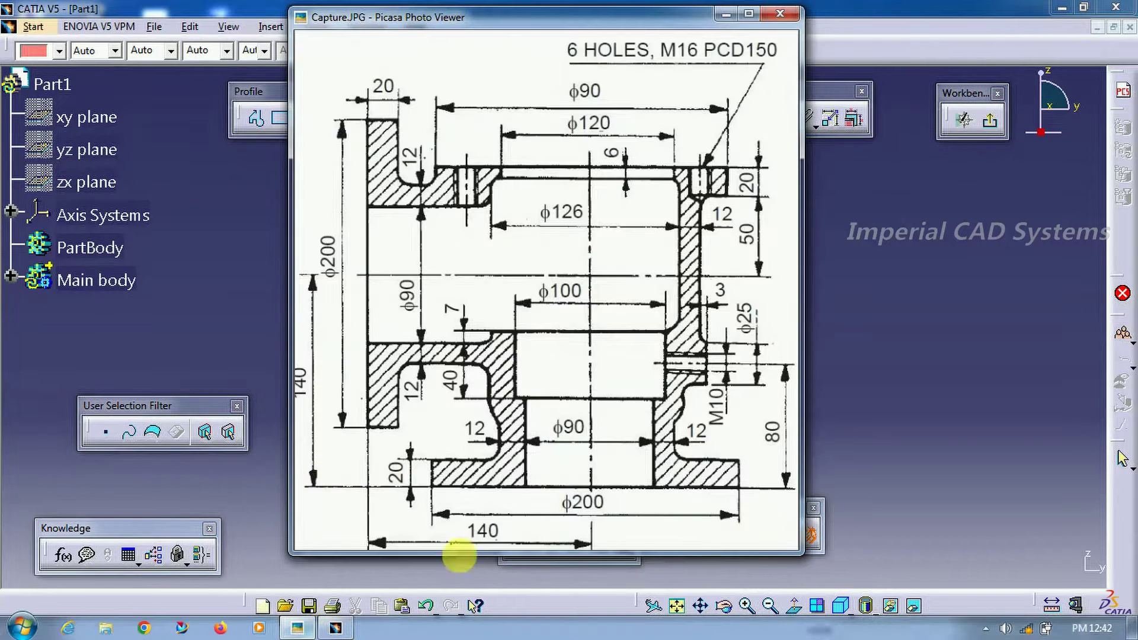
click(943, 332)
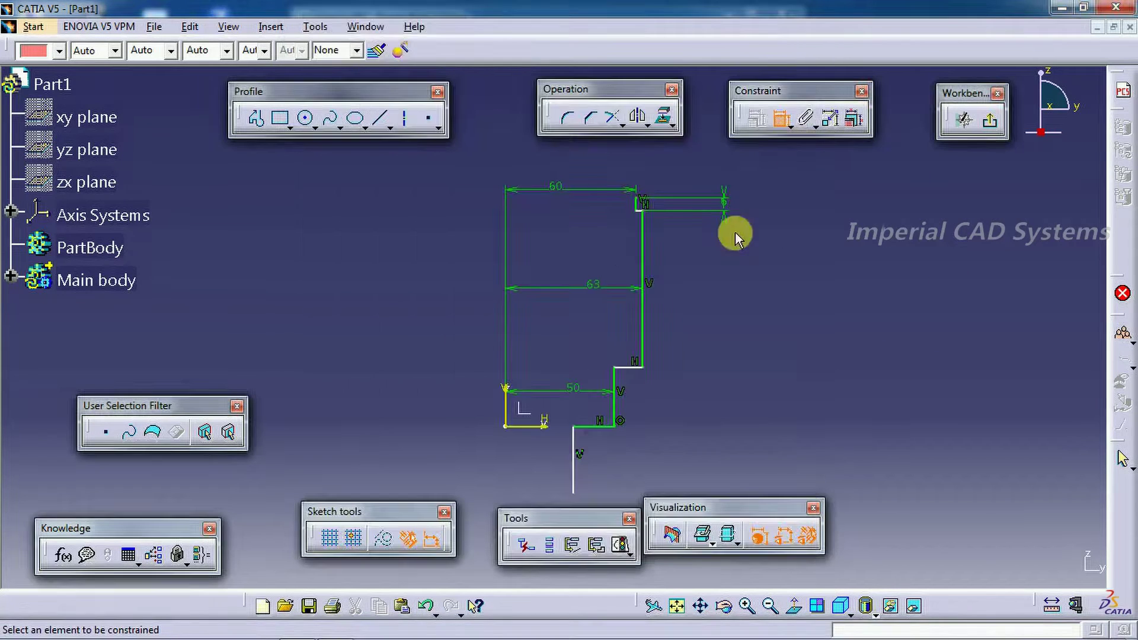
click(505, 403)
click(573, 457)
double_click(542, 459)
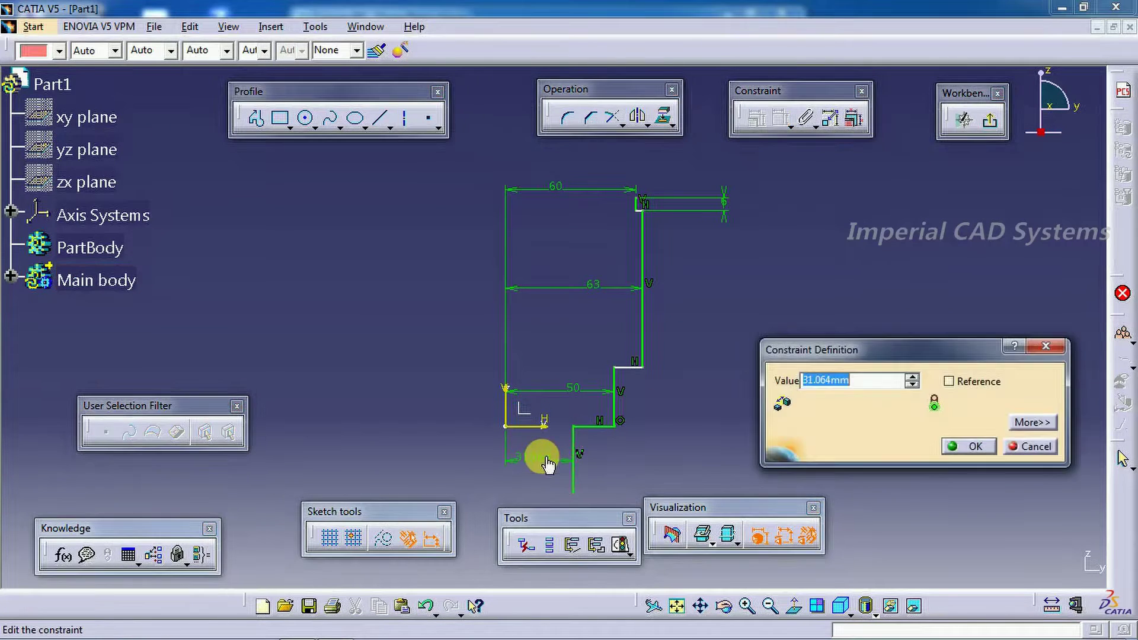
text(45)
key(Return)
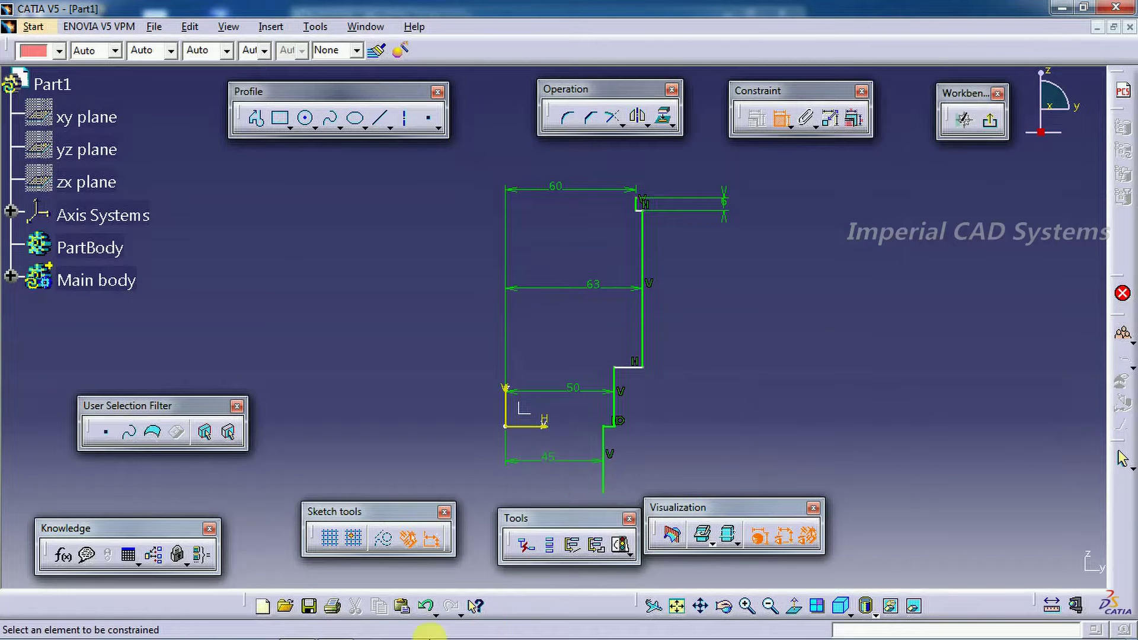
Step: Start a new profile at the lower line's end with a bottom horizontal segment and vertical rise
click(300, 628)
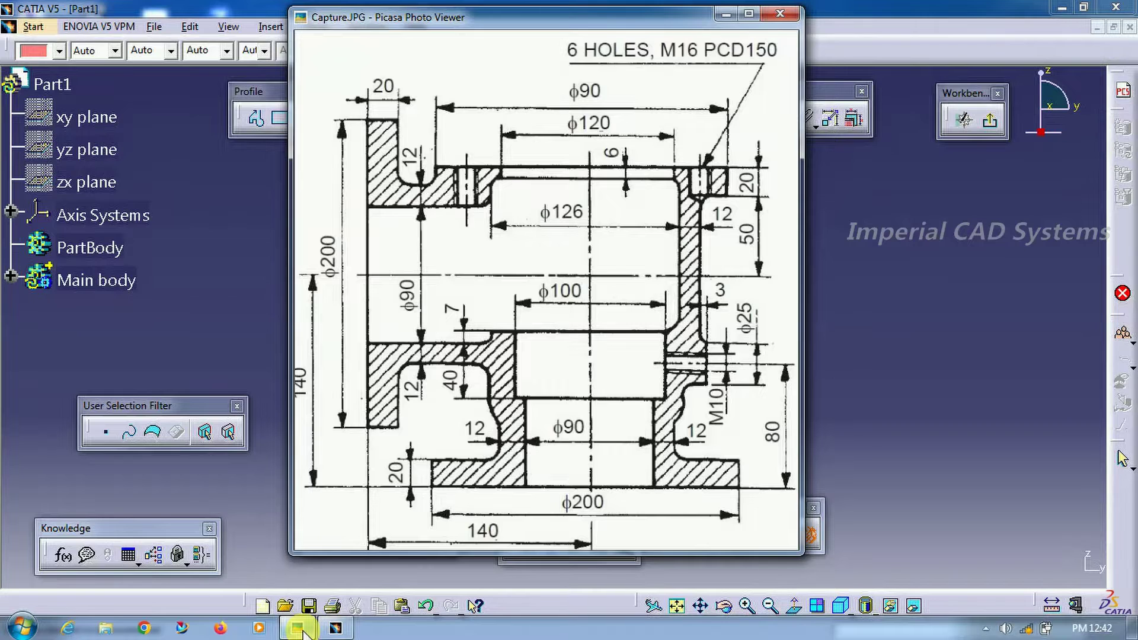
click(299, 628)
click(299, 628)
click(299, 628)
click(258, 119)
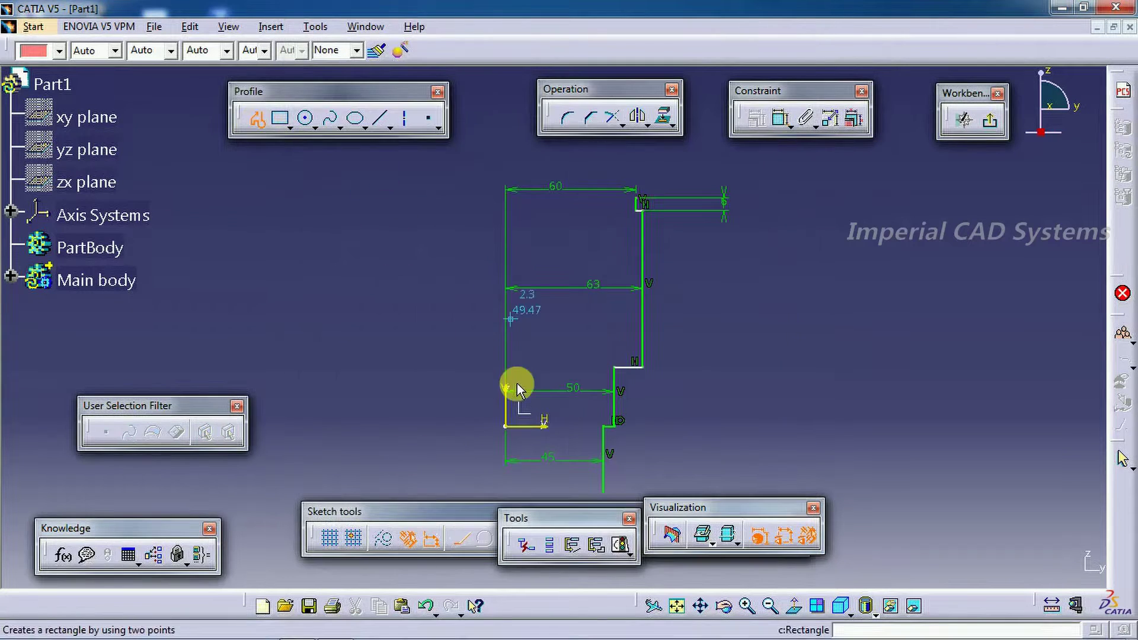
click(603, 492)
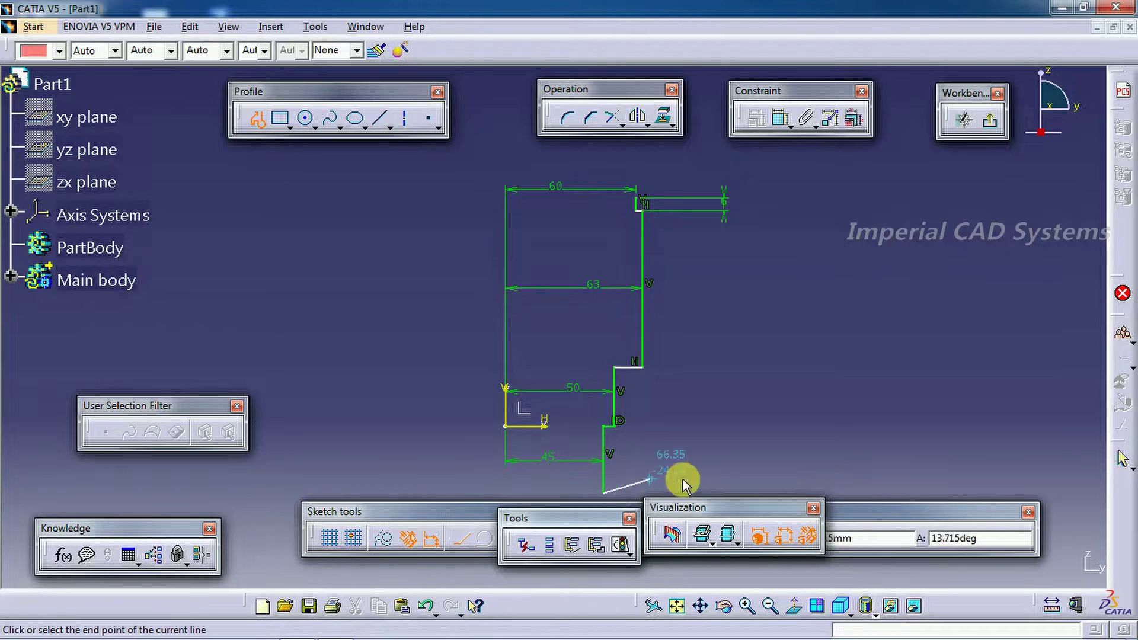
click(756, 472)
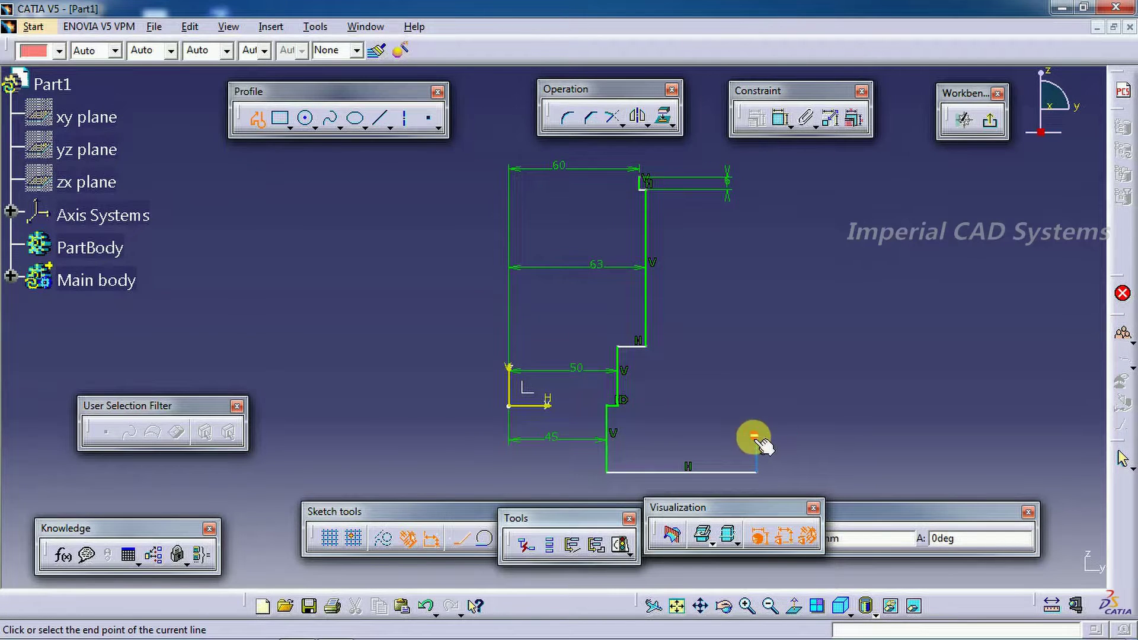
click(754, 440)
Step: Close the bottom step with a leftward horizontal and a short vertical segment
click(630, 440)
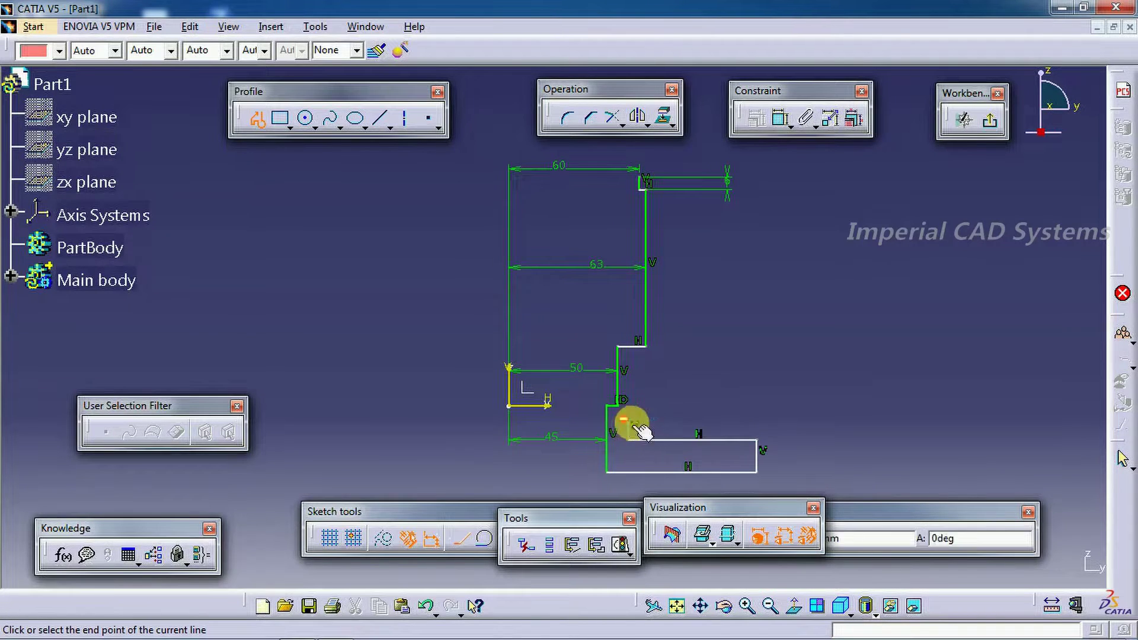
click(629, 423)
key(Escape)
Step: Dimension the bottom step's right vertical line to a height of 20
click(781, 118)
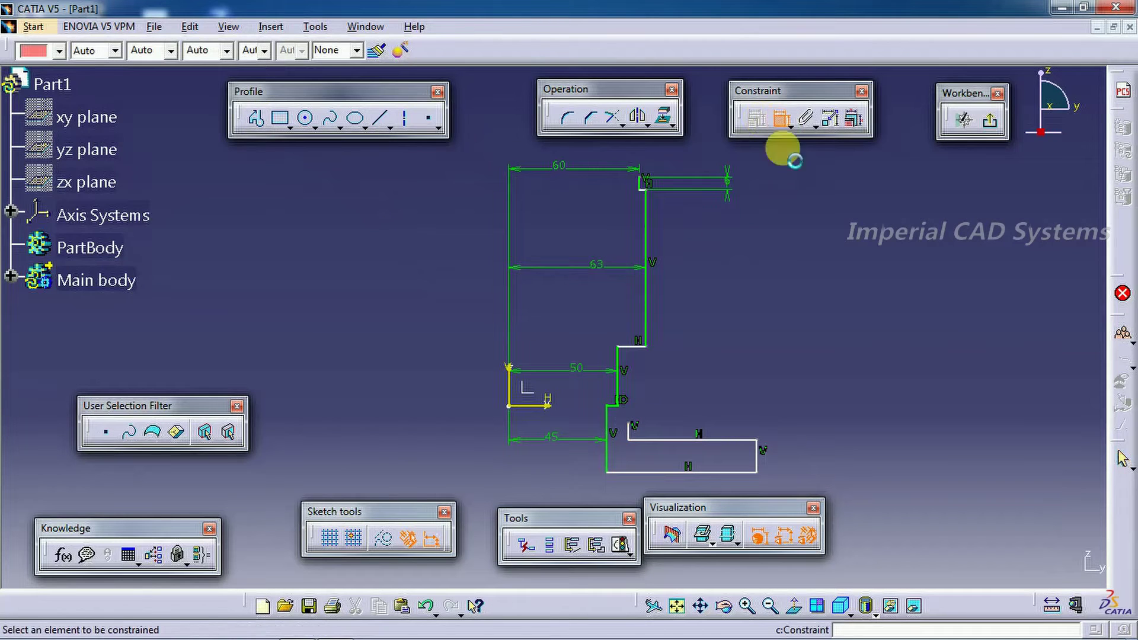
click(756, 457)
click(802, 455)
mouse_move(338, 629)
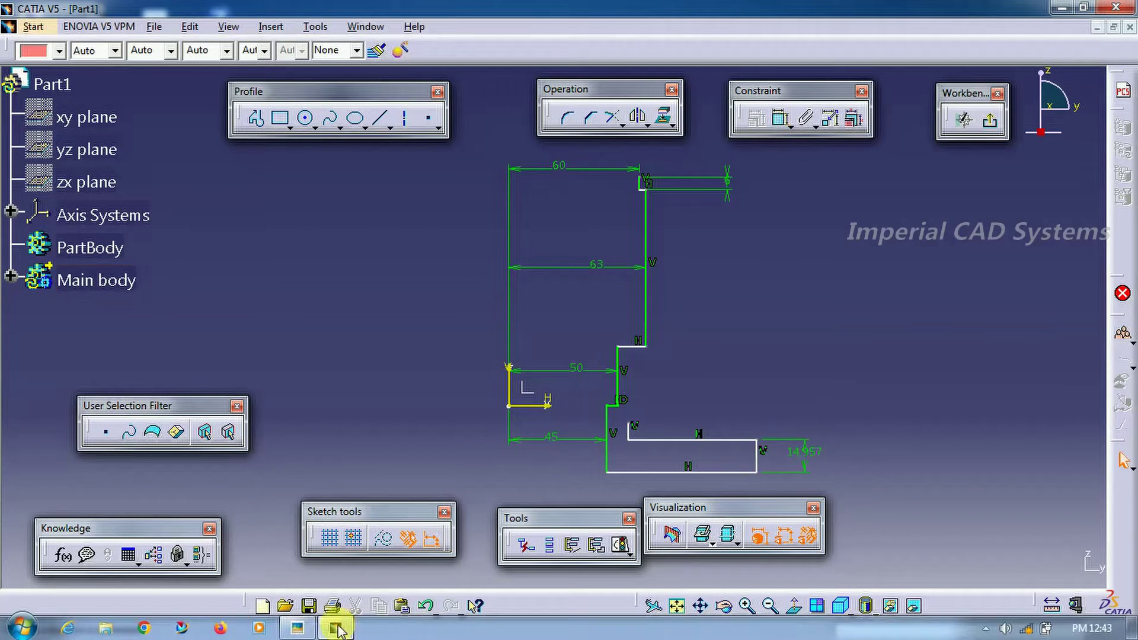
click(298, 627)
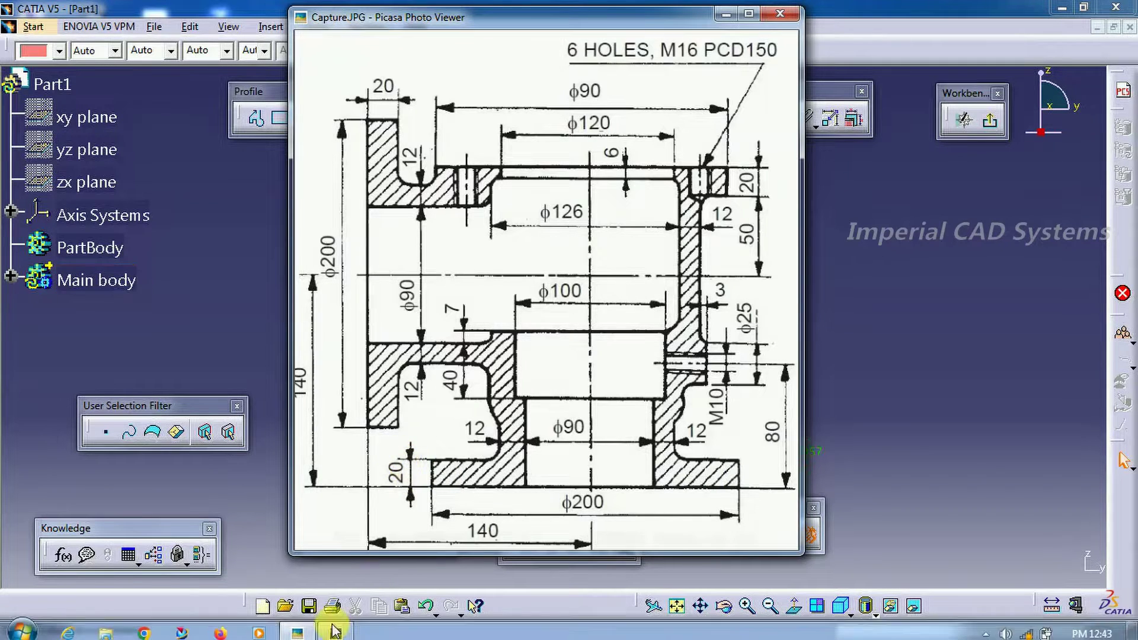
click(296, 631)
double_click(806, 450)
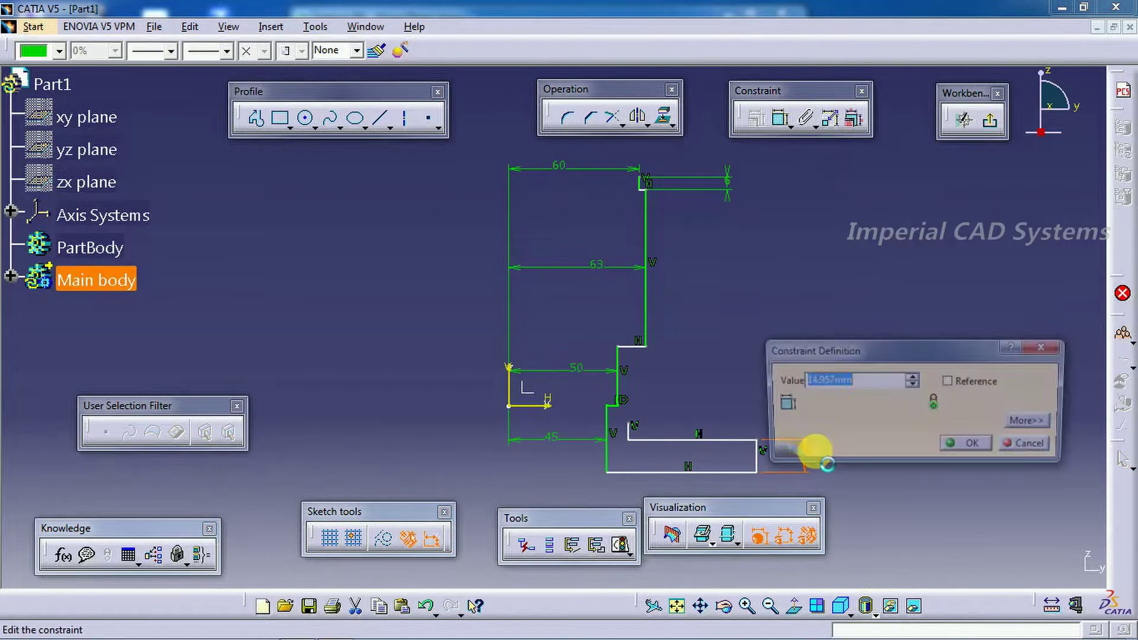
text(20)
click(967, 444)
Step: Set the offset between the step's lower vertical lines to 12
click(779, 118)
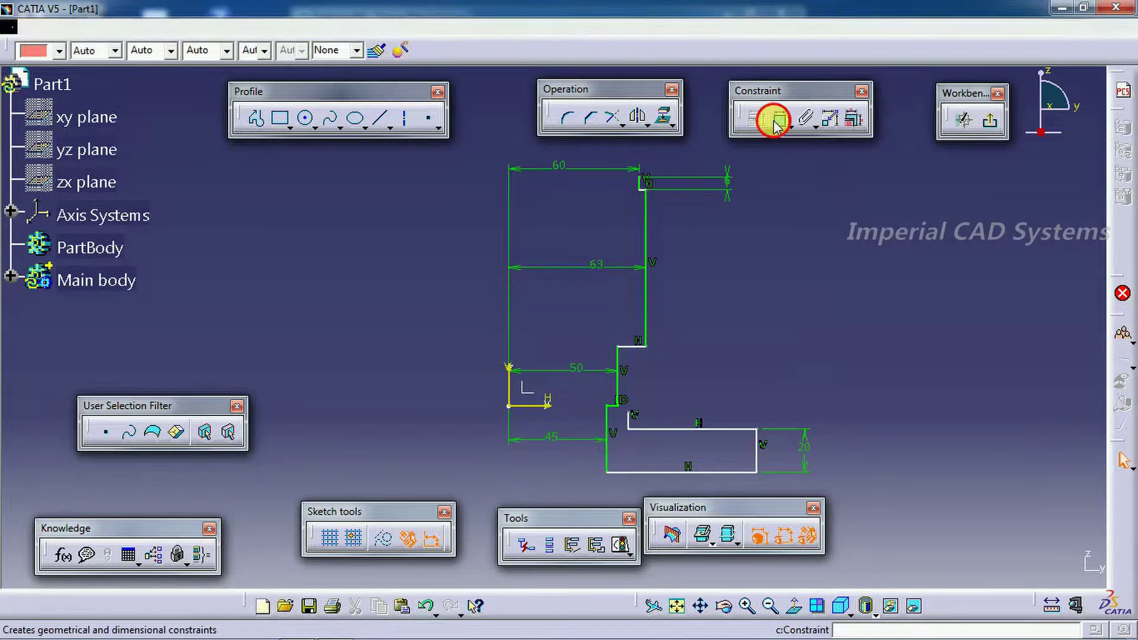
click(609, 422)
click(635, 424)
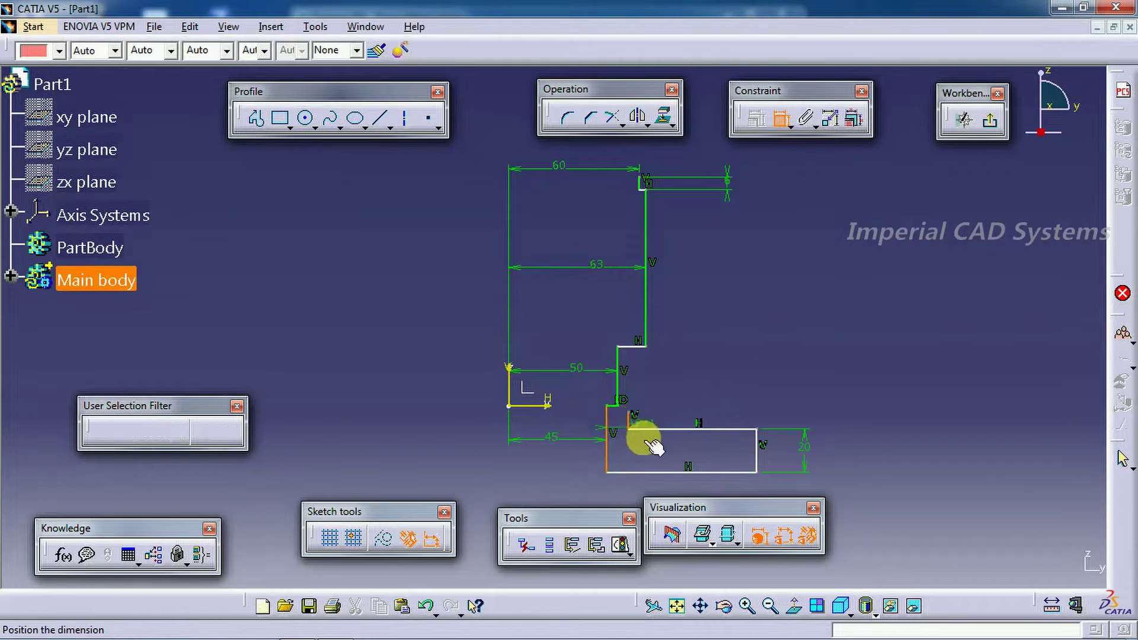
click(652, 456)
double_click(652, 450)
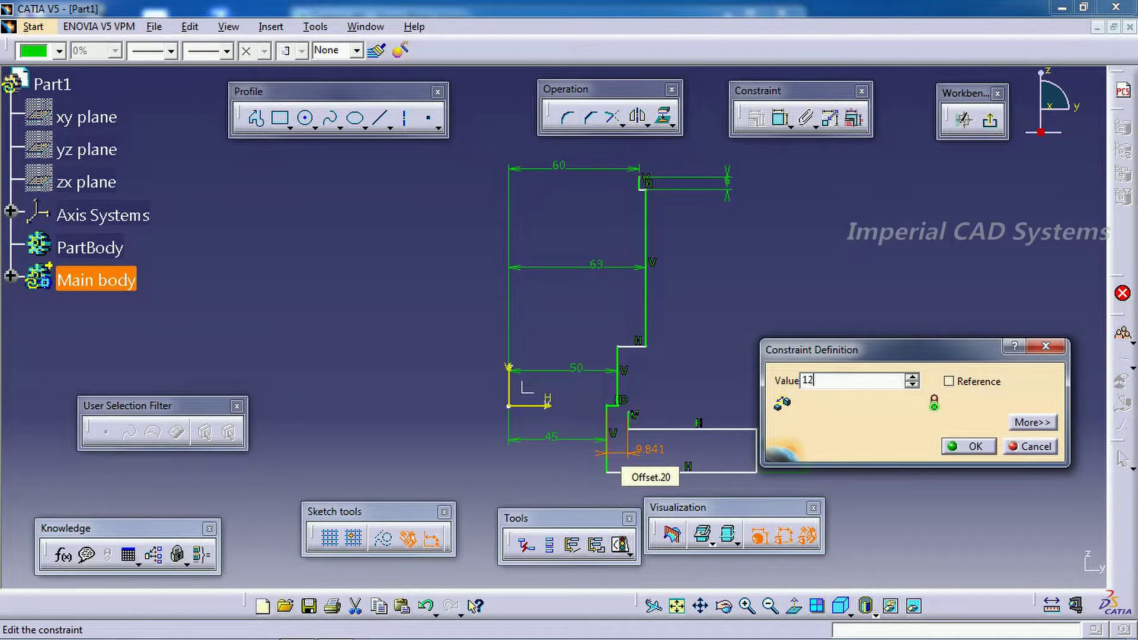
text(12)
key(Return)
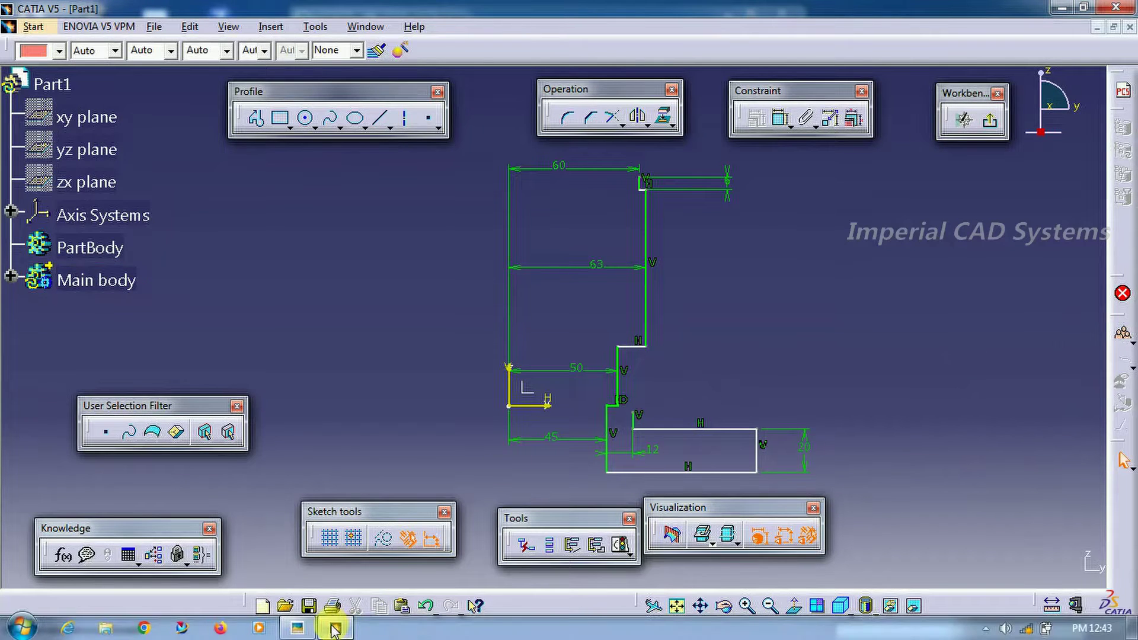
Step: Dimension the middle vertical line to a length of 47
click(333, 629)
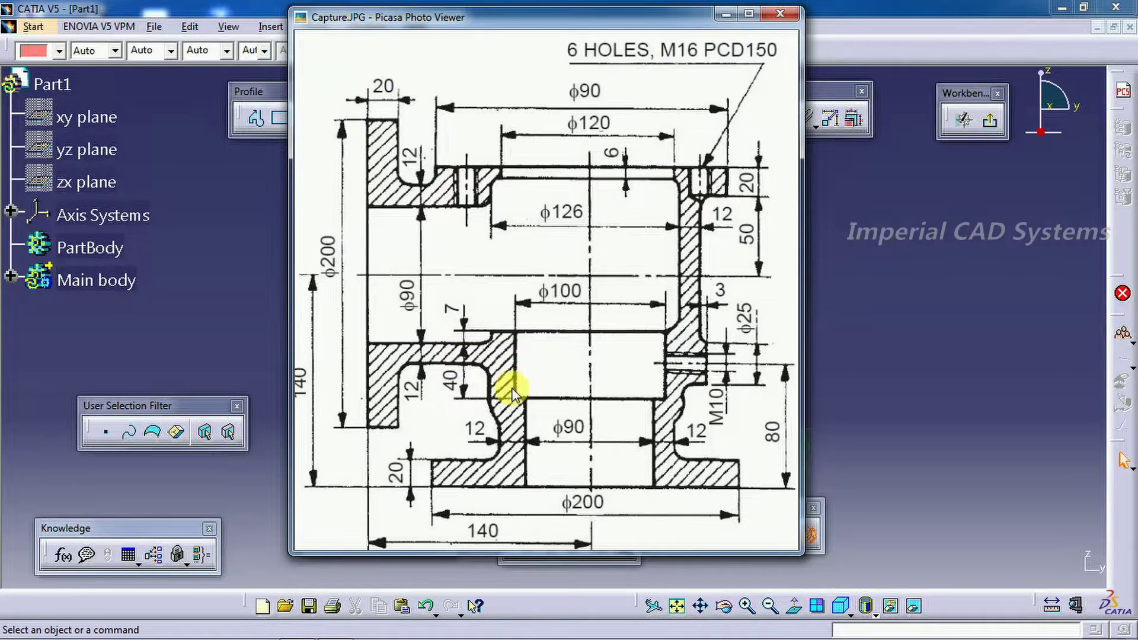
click(838, 315)
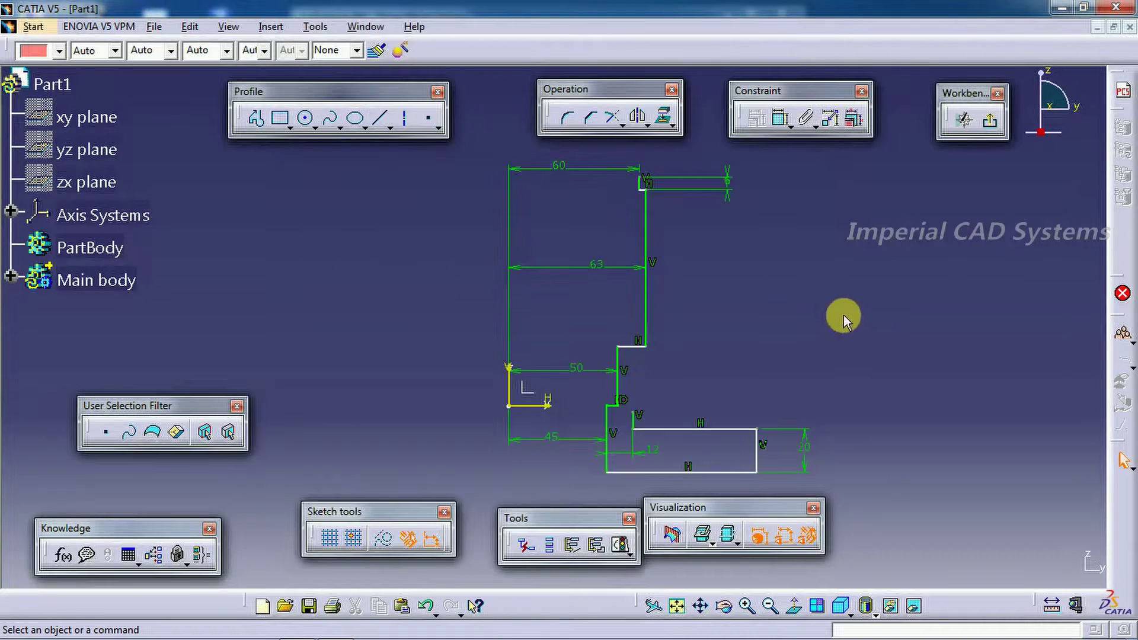
click(615, 385)
double_click(693, 370)
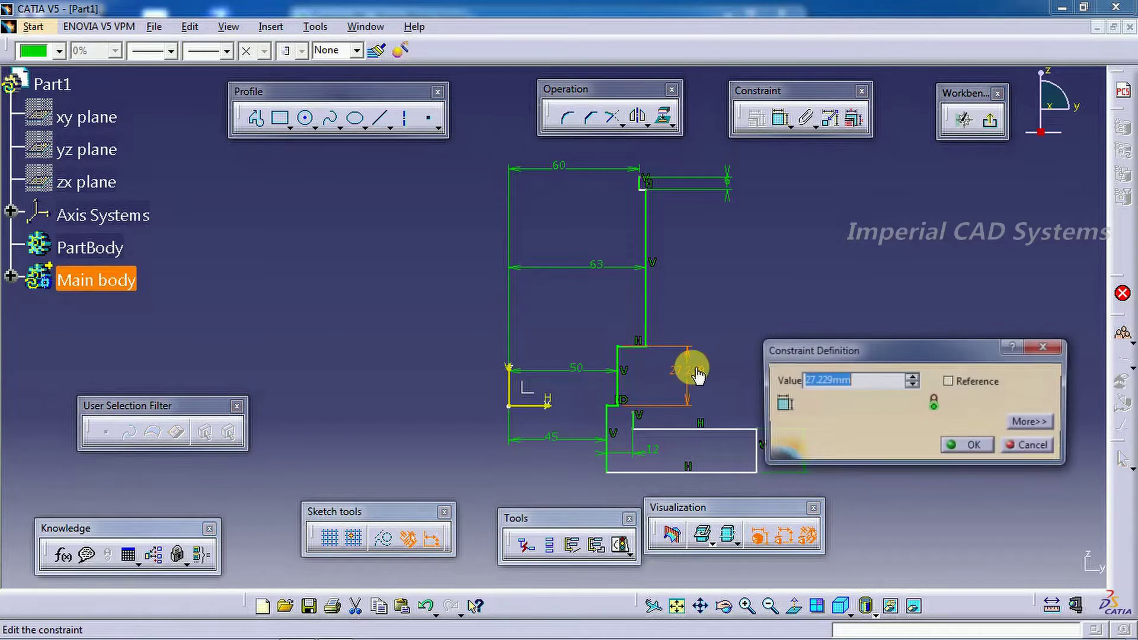
key(Return)
click(579, 412)
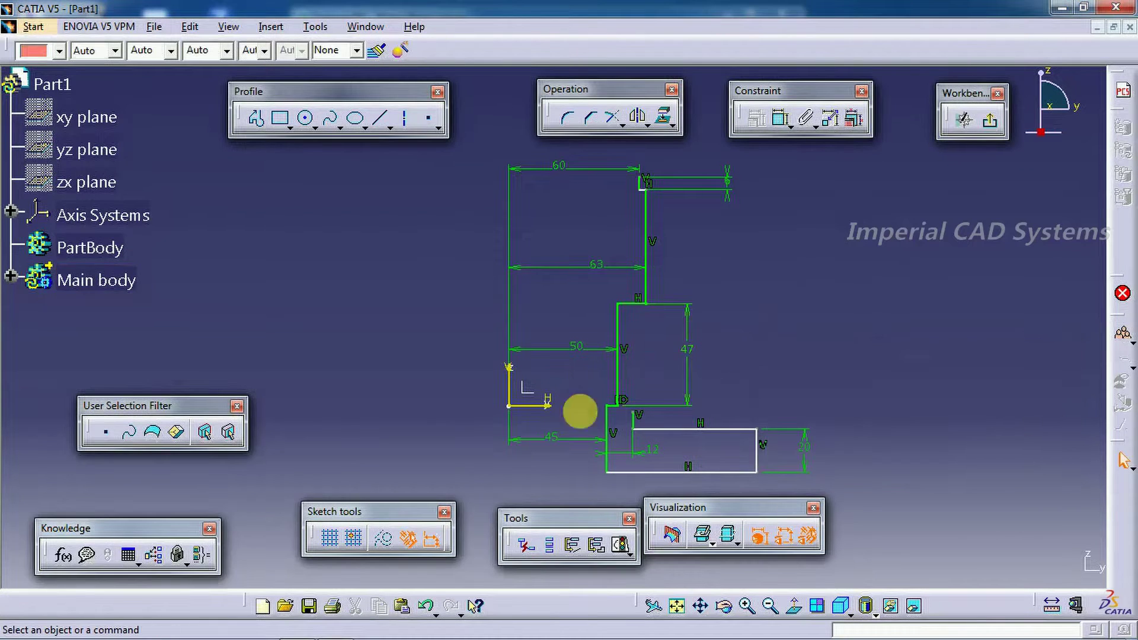
Step: Check the reference drawing and choose the Three Point Arc tool
click(297, 628)
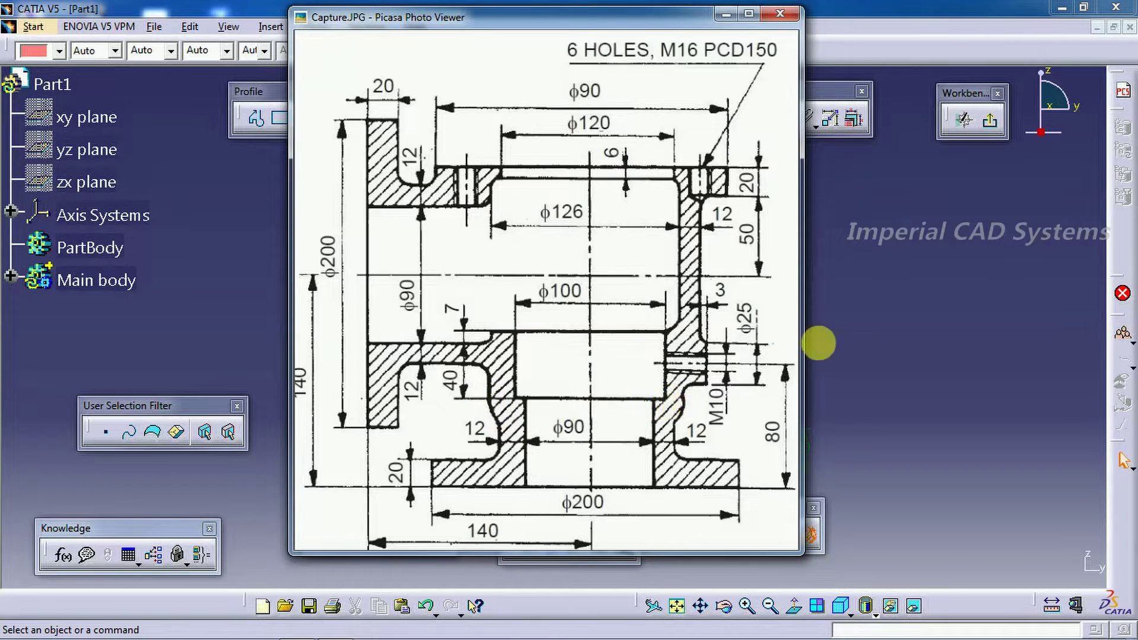
click(818, 343)
click(305, 118)
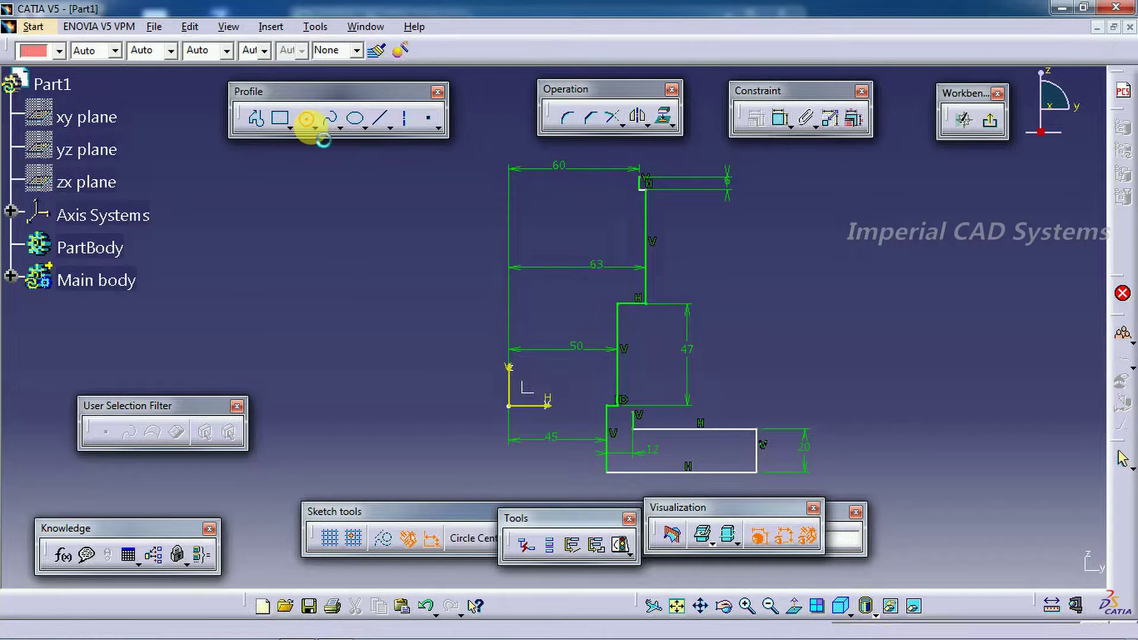
click(316, 128)
click(448, 137)
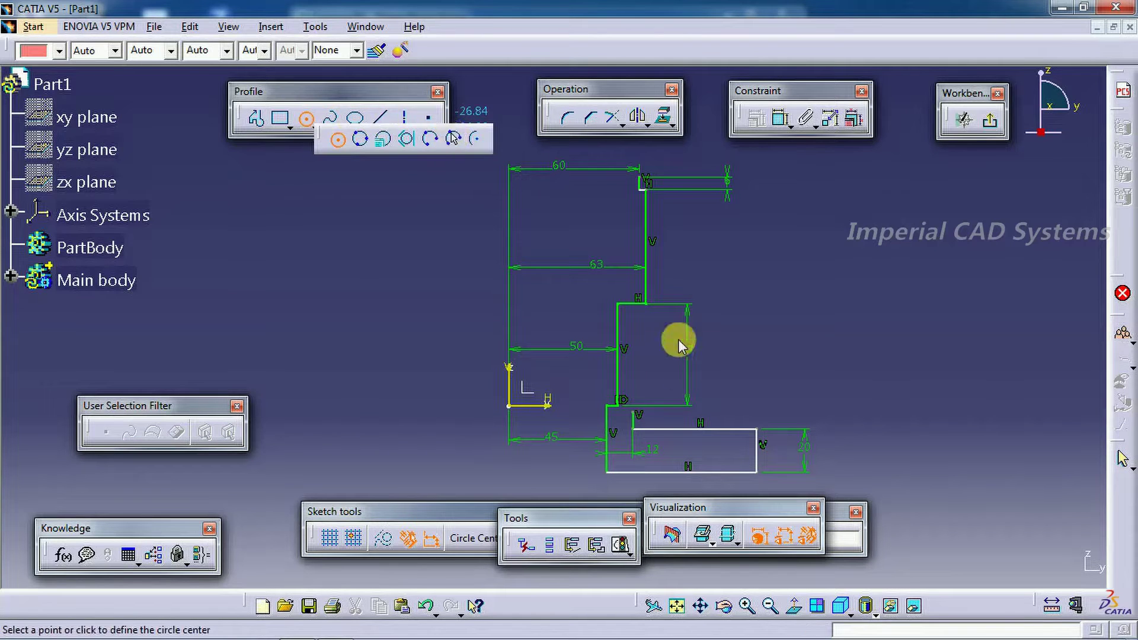
Step: Draw a three-point arc from the short inner vertical line's top to the horizontal edge above
mouse_move(675, 335)
middle_down()
mouse_move(673, 457)
mouse_move(693, 401)
mouse_move(622, 248)
middle_up()
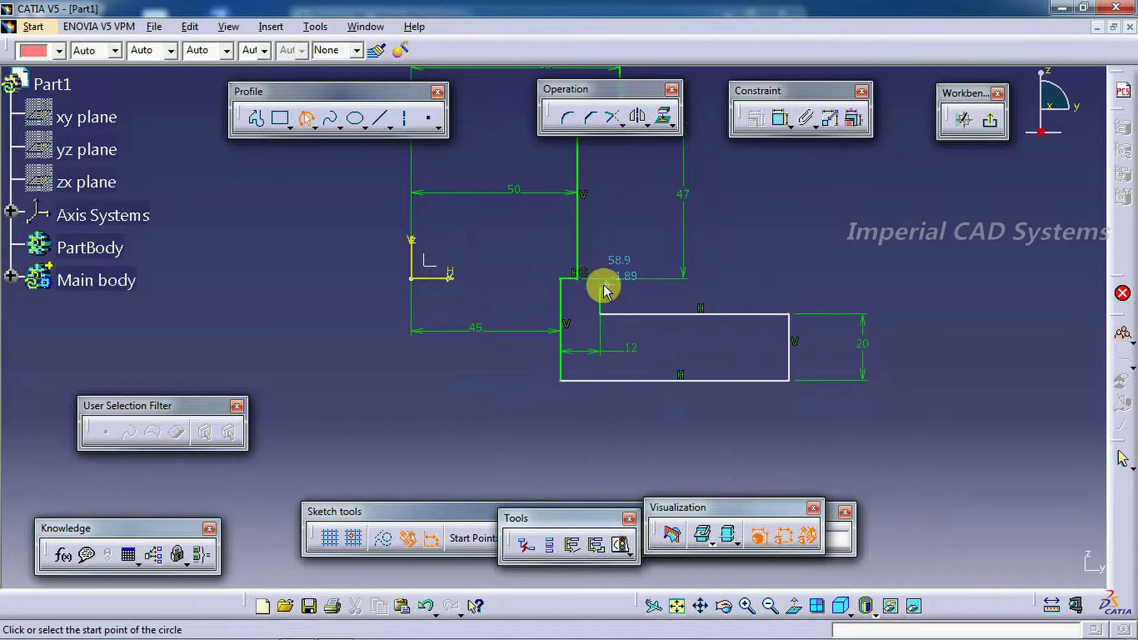
key(Escape)
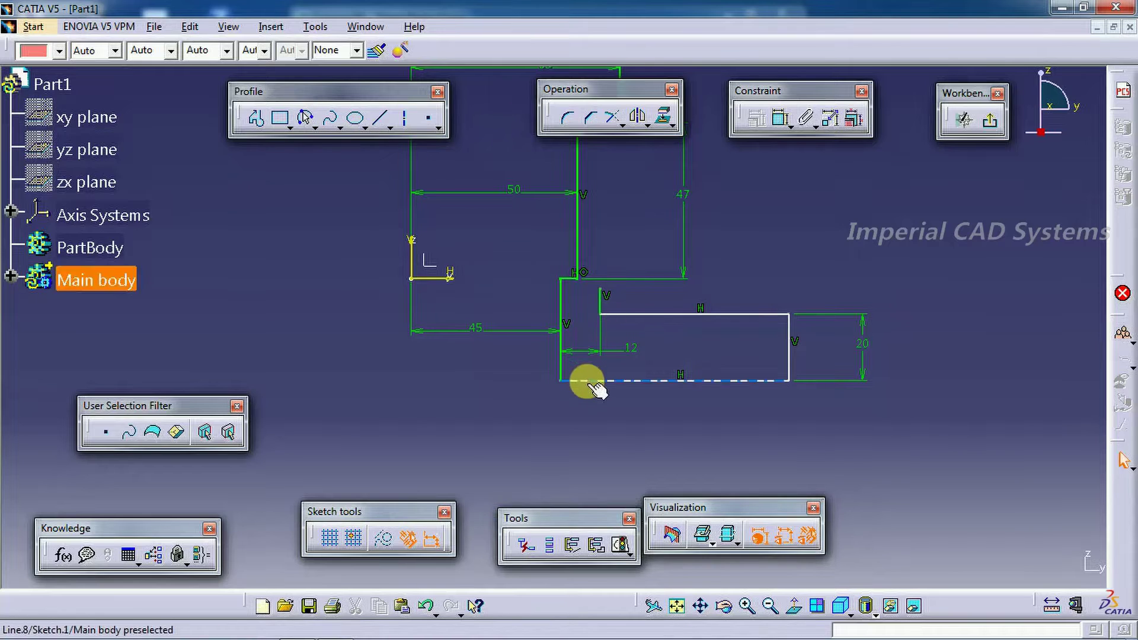
drag(587, 381, 586, 422)
click(604, 292)
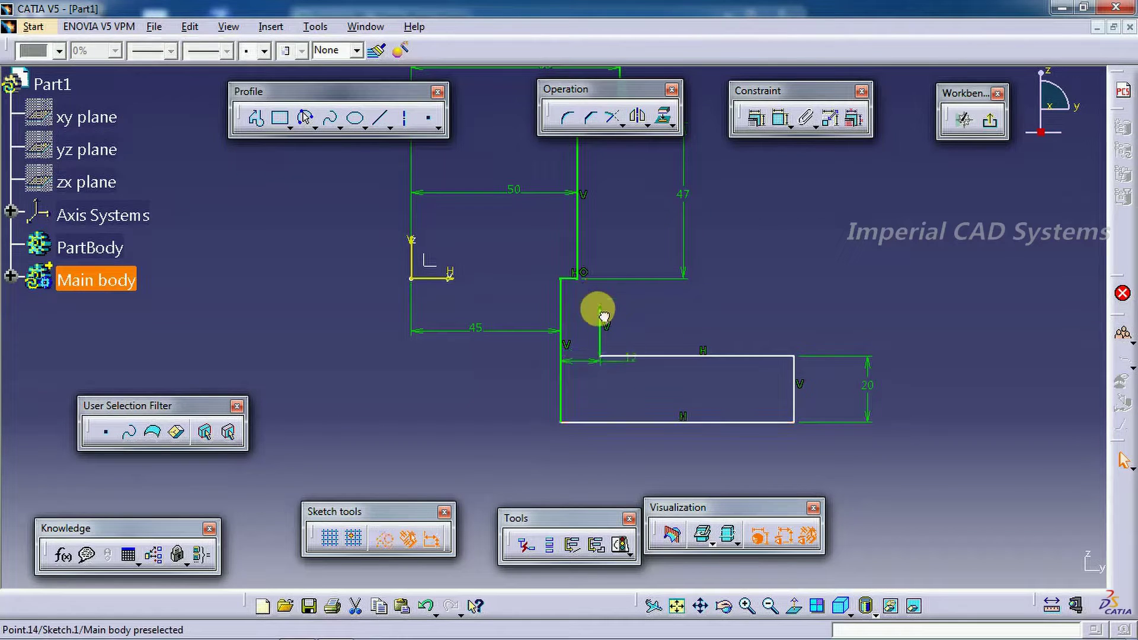
click(780, 118)
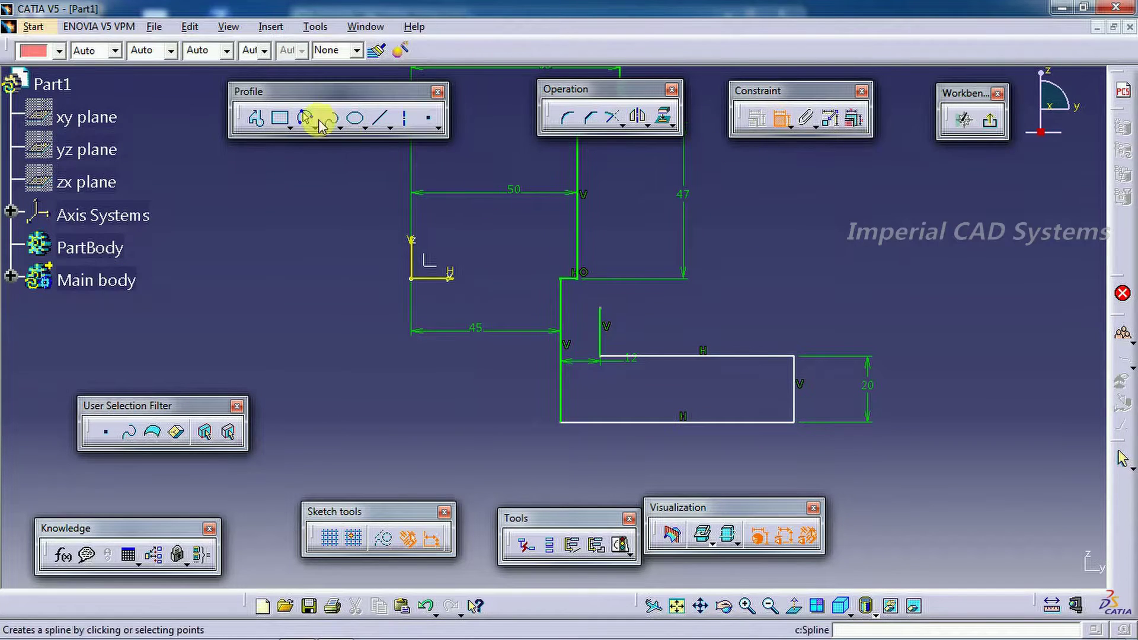
click(305, 118)
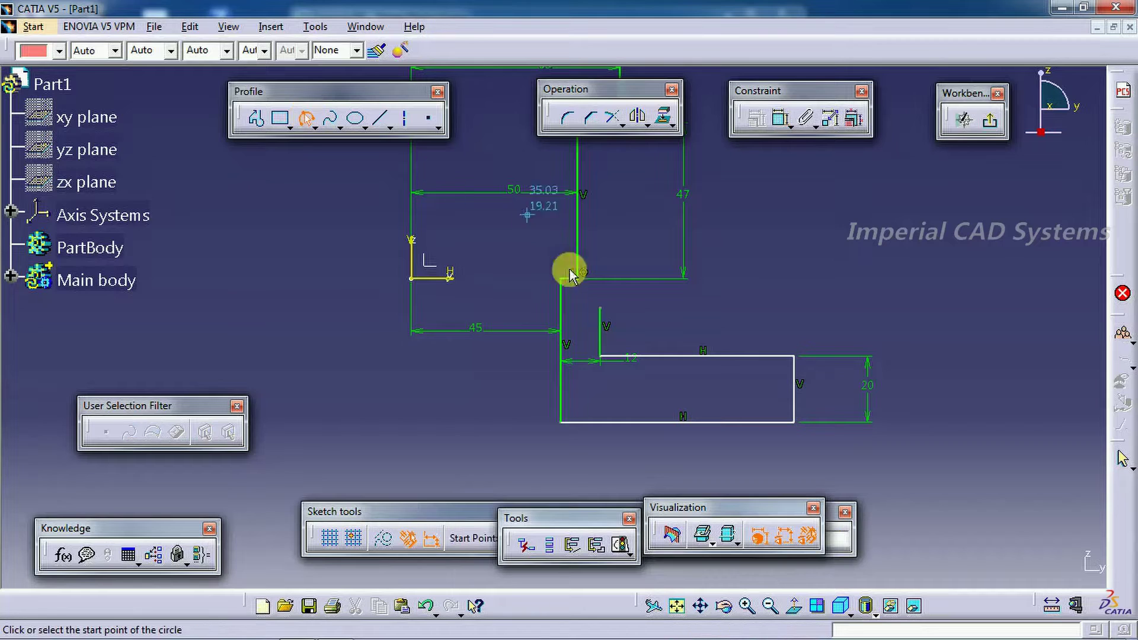
click(621, 278)
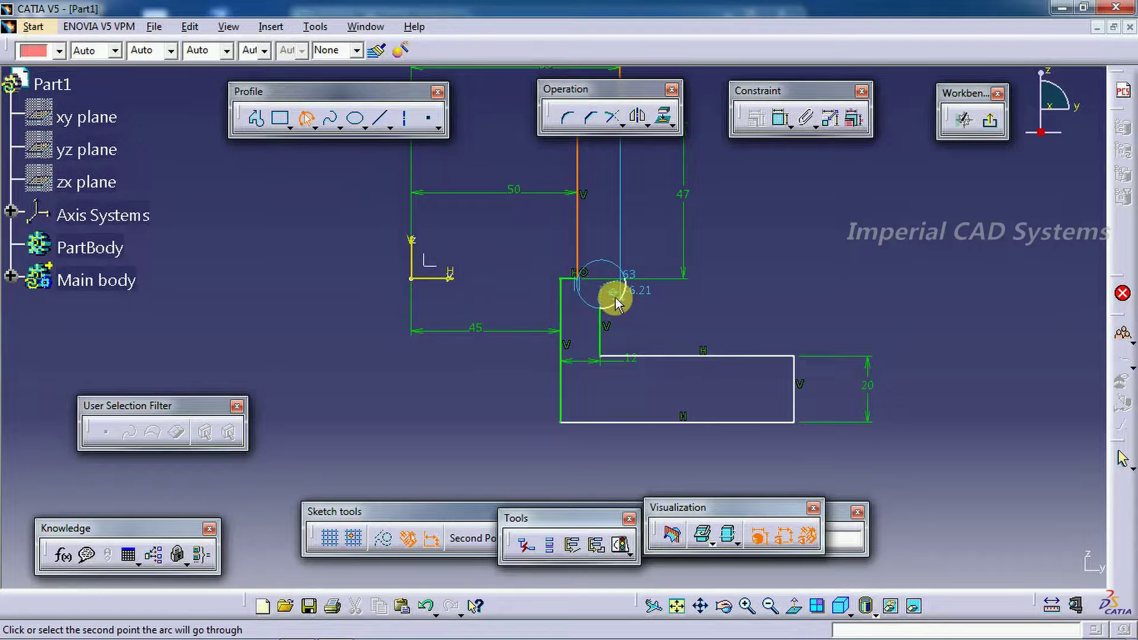
click(614, 299)
click(626, 279)
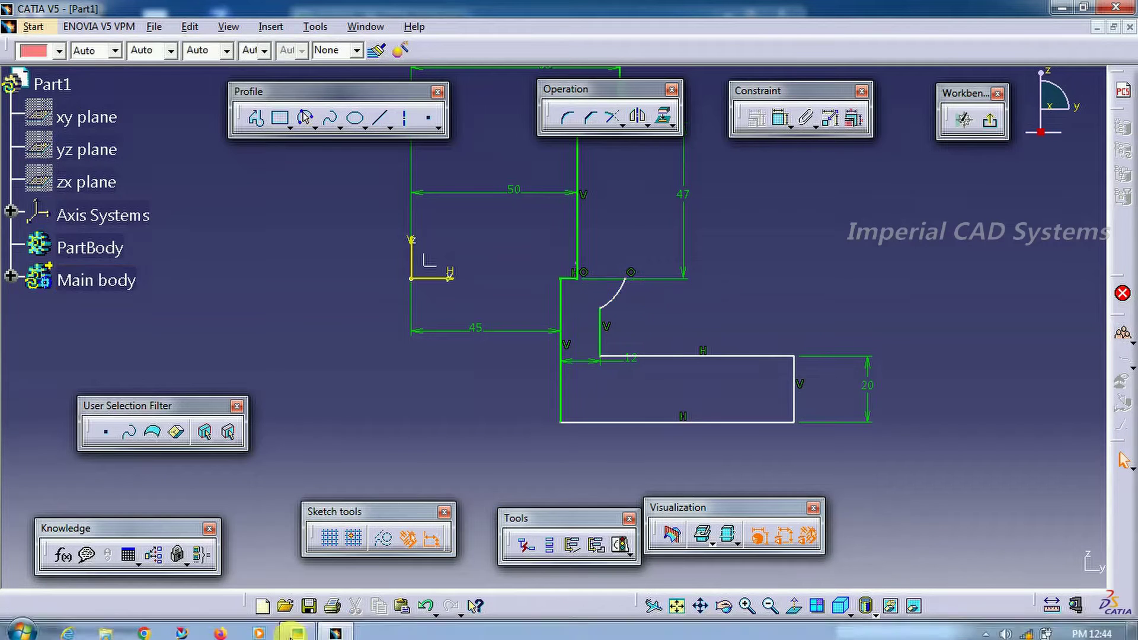
click(295, 633)
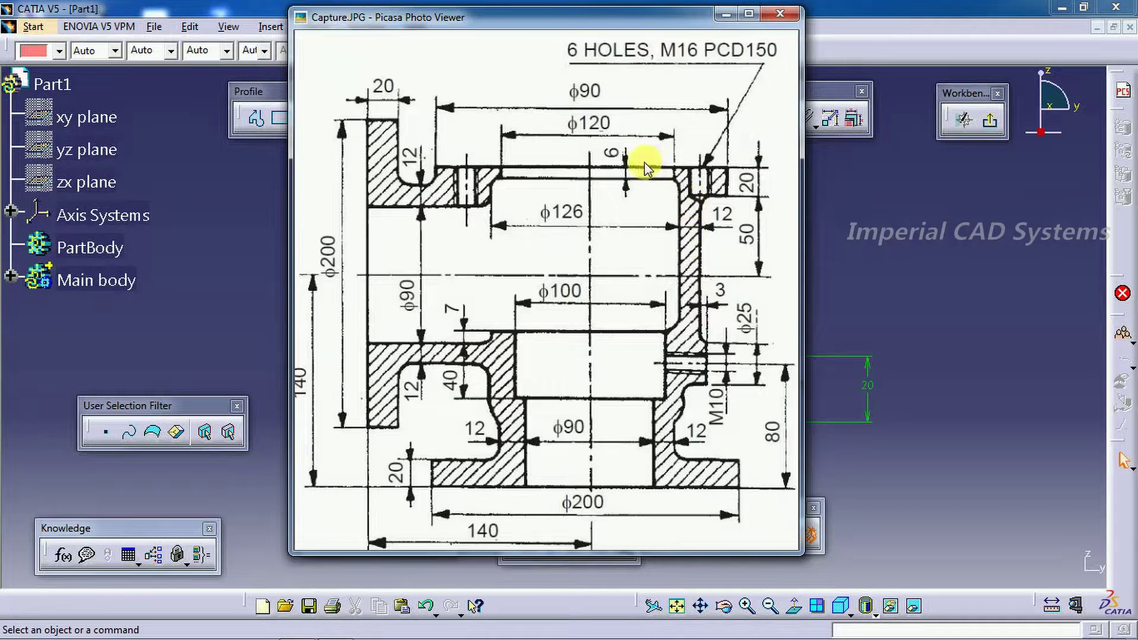
Step: Sketch the flange outline: top edge right, short vertical, lower edge back left, then down
click(845, 197)
click(257, 118)
mouse_move(711, 475)
middle_down()
mouse_move(698, 348)
mouse_move(591, 236)
middle_up()
click(592, 236)
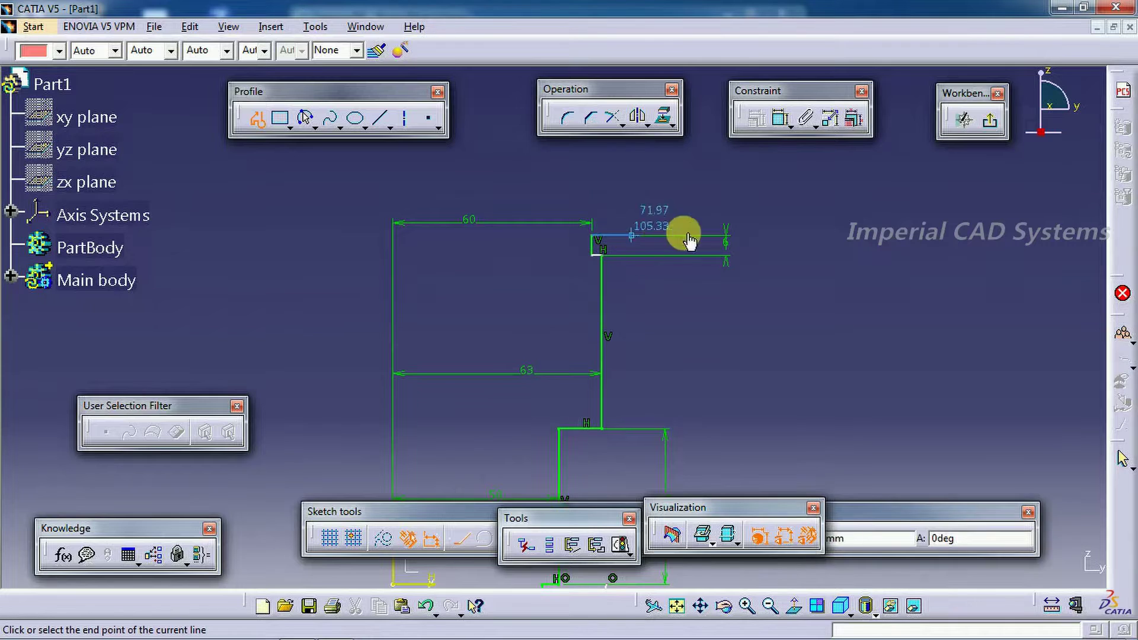
click(746, 236)
click(747, 279)
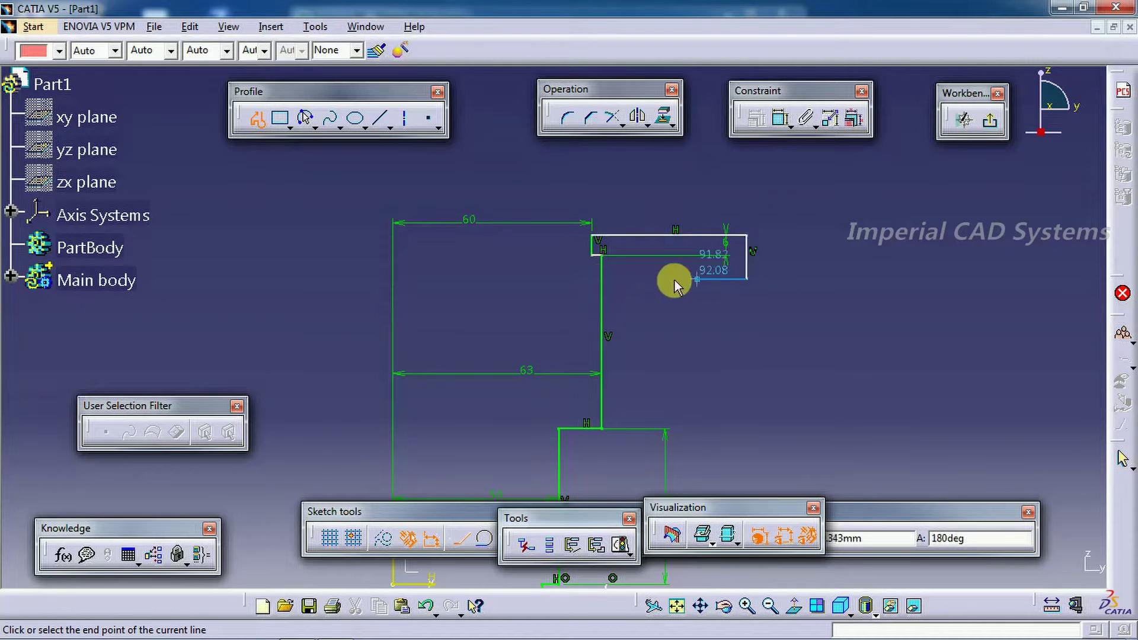
click(638, 278)
click(637, 362)
key(Escape)
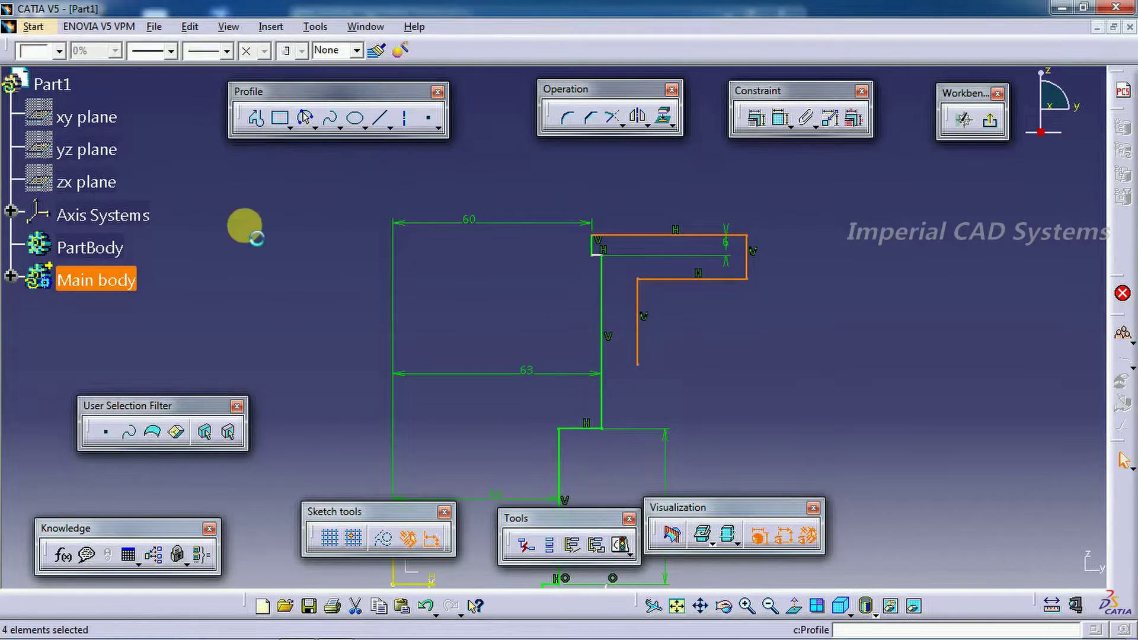
click(294, 625)
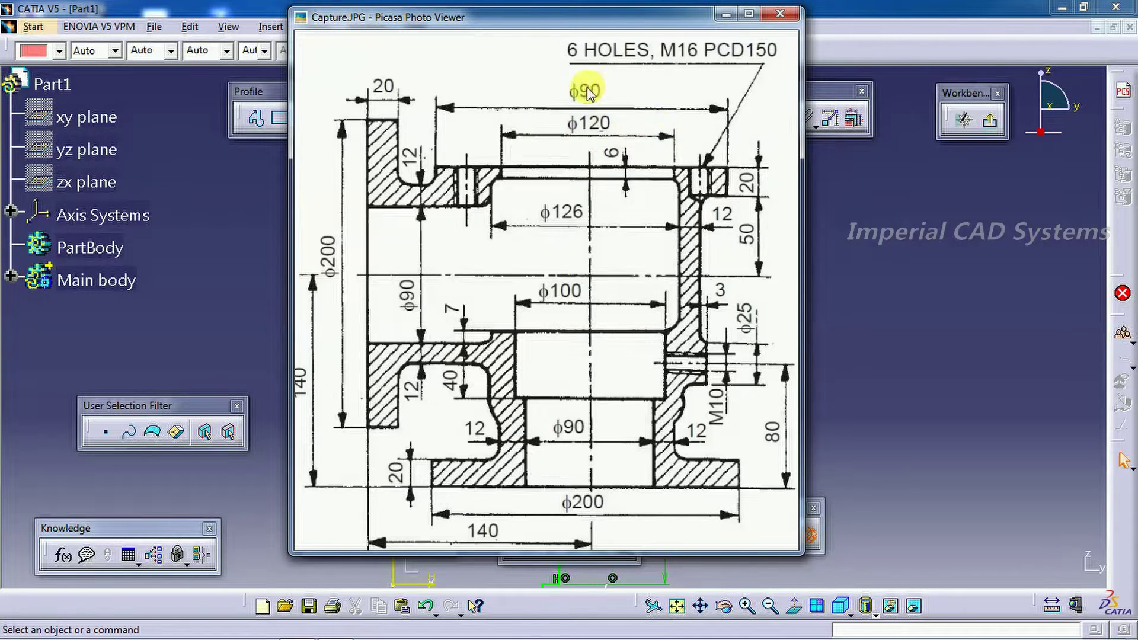
Step: Dimension the flange width from the sketch origin to its right edge as 95
click(883, 204)
mouse_move(673, 283)
middle_down()
mouse_move(463, 353)
mouse_move(394, 462)
middle_up()
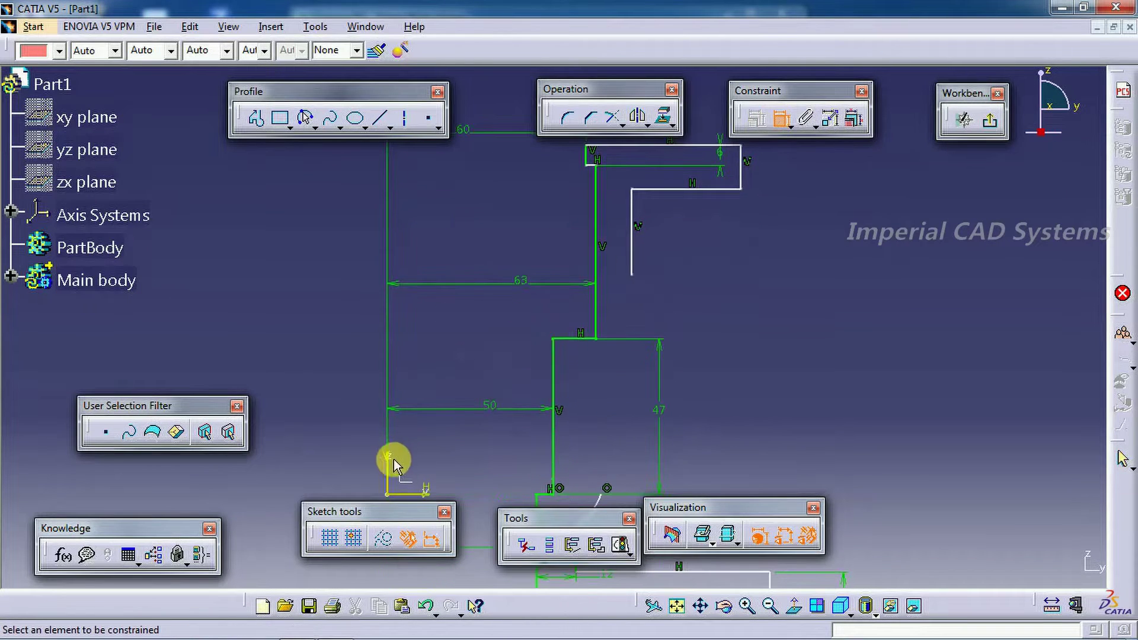
click(395, 462)
middle_drag(670, 219, 670, 368)
click(741, 310)
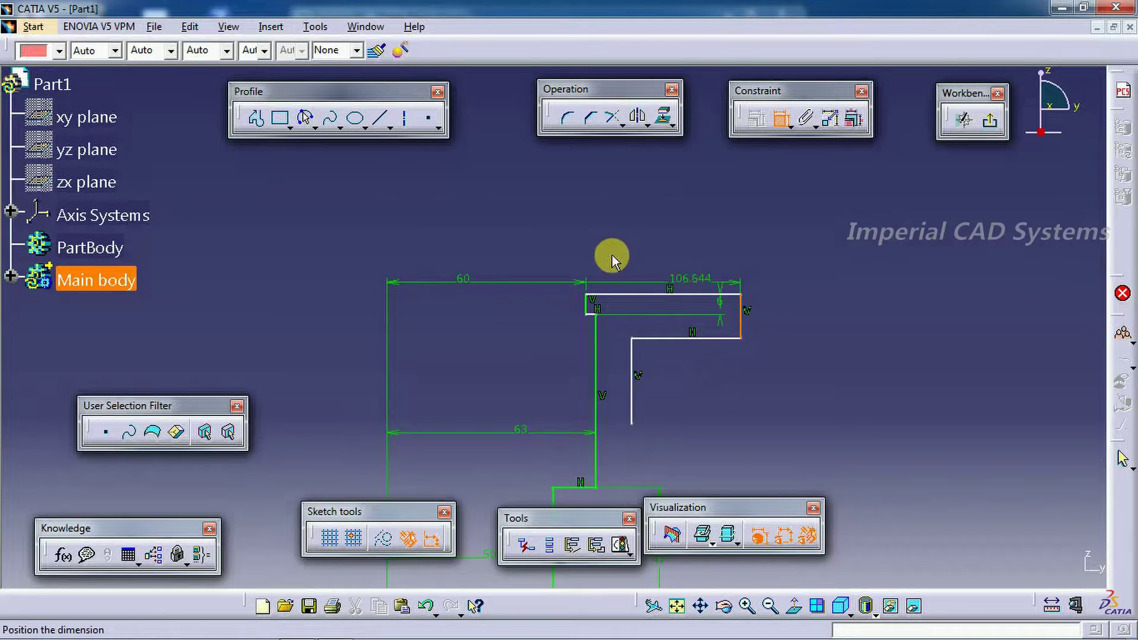
click(579, 227)
double_click(680, 236)
text(190/2)
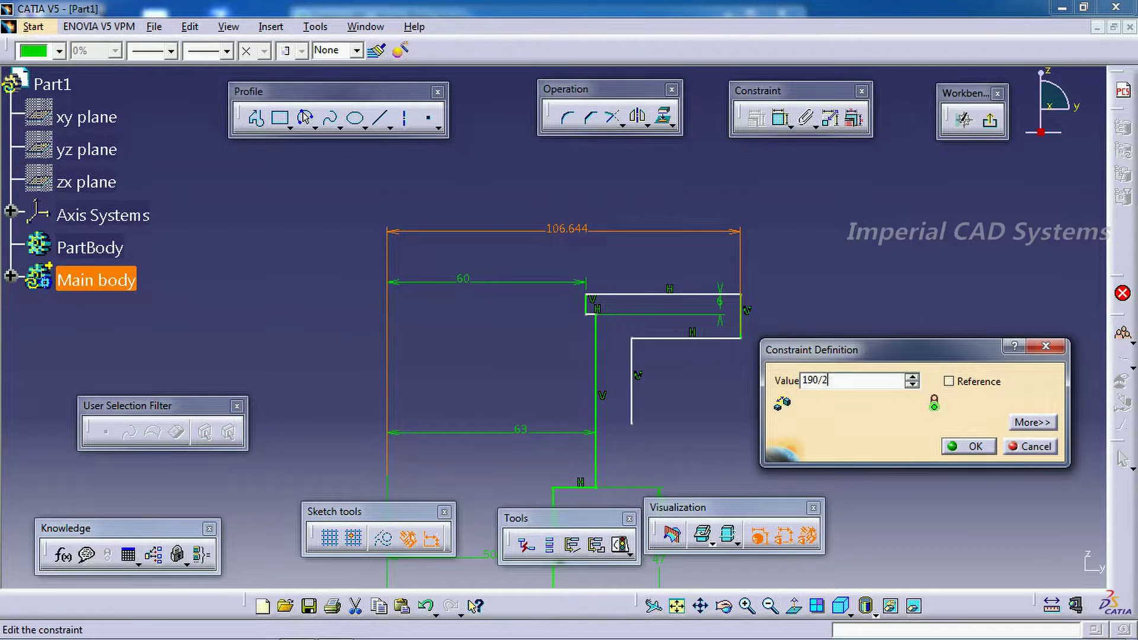
key(Return)
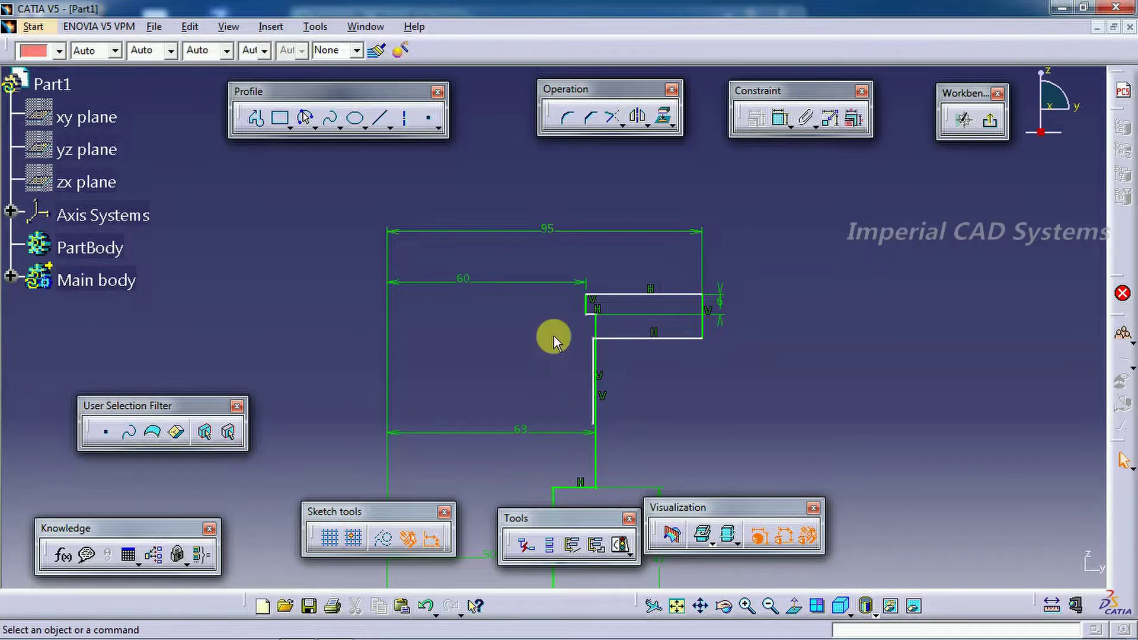
Step: Set a 12 offset between the flange's two vertical wall lines
drag(590, 369, 627, 368)
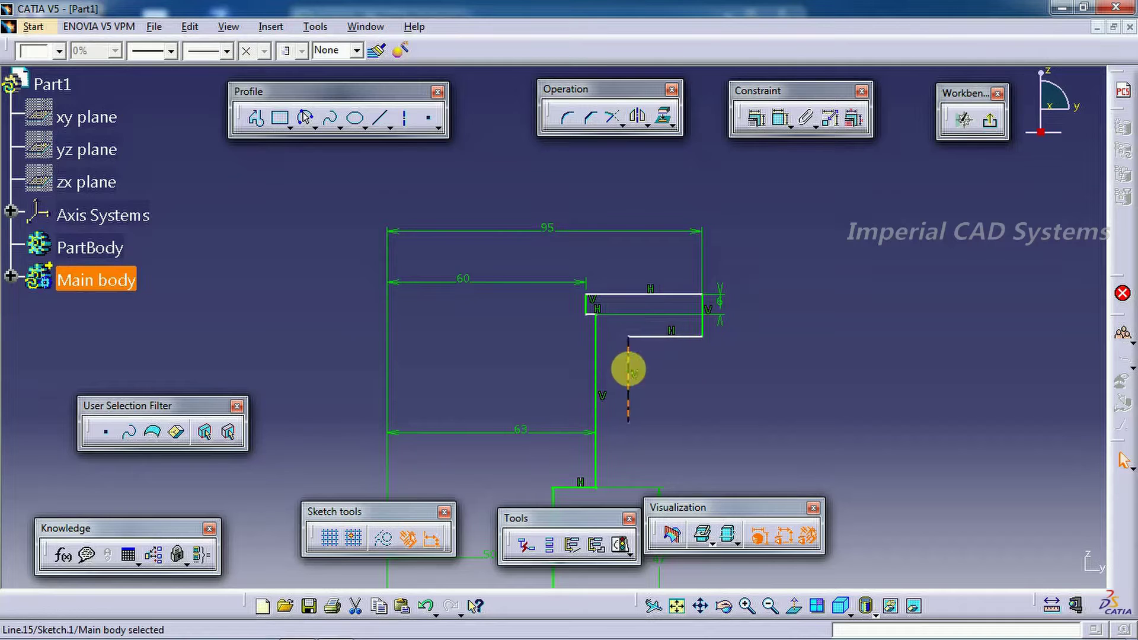
click(781, 119)
click(596, 381)
click(628, 378)
click(667, 386)
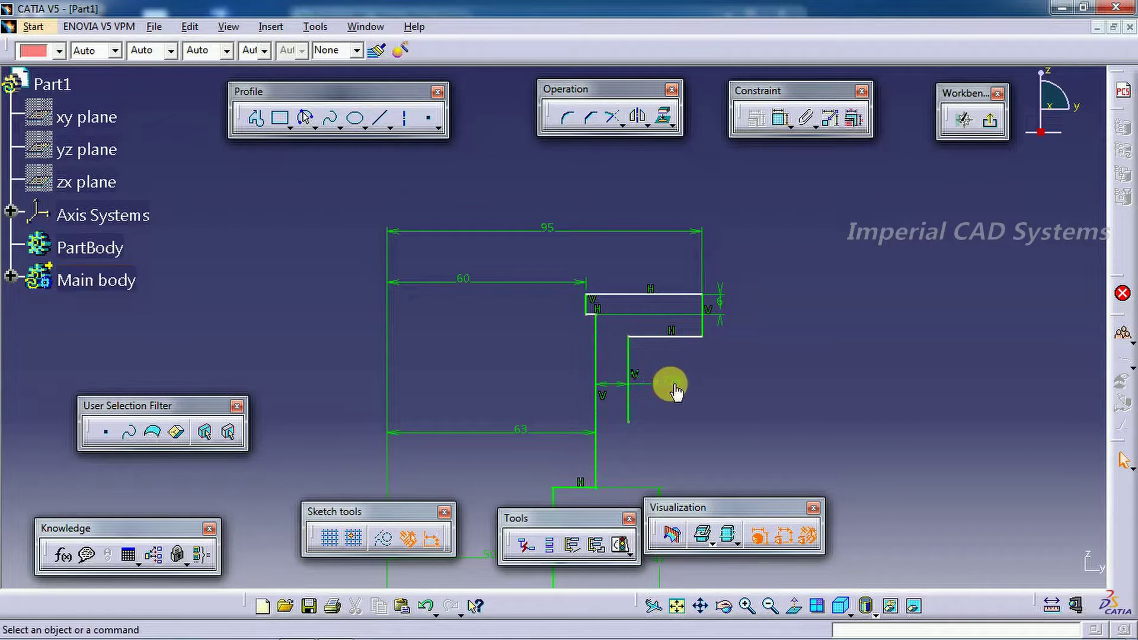
double_click(670, 384)
text(12)
key(Return)
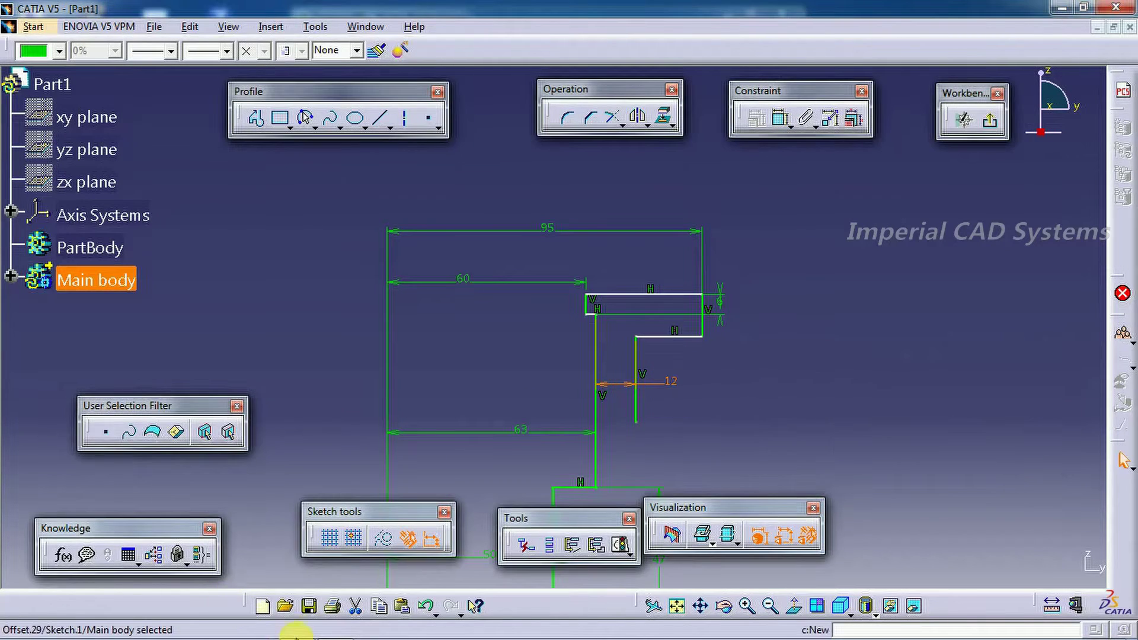
Step: Check the reference drawing, then dimension the flange's short end edge to 20 height
key(alt+Tab)
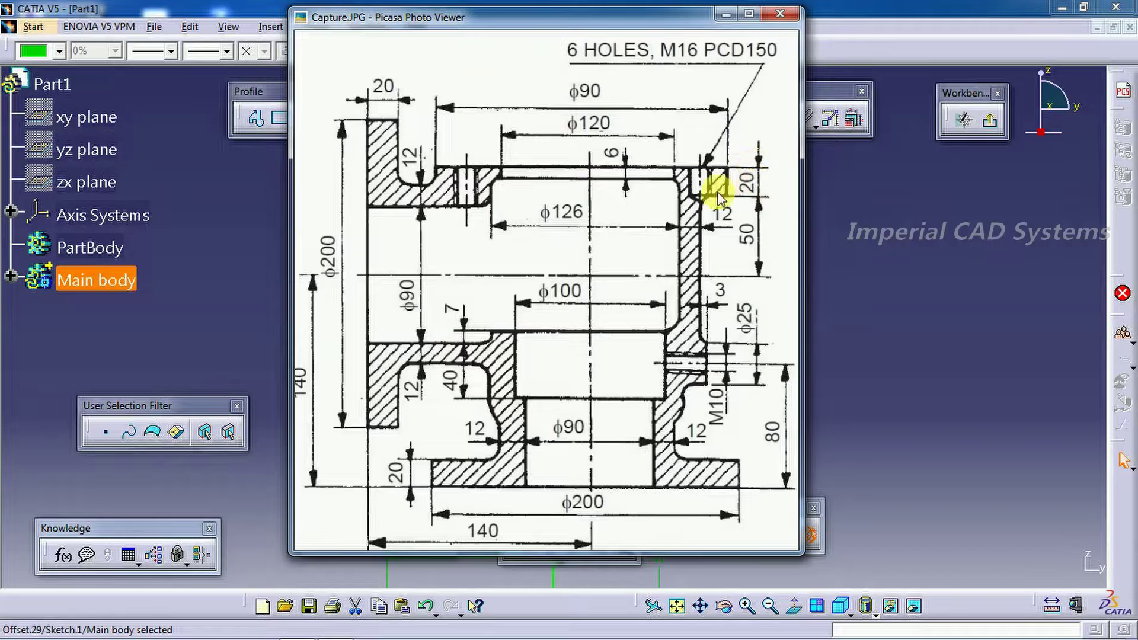
click(845, 183)
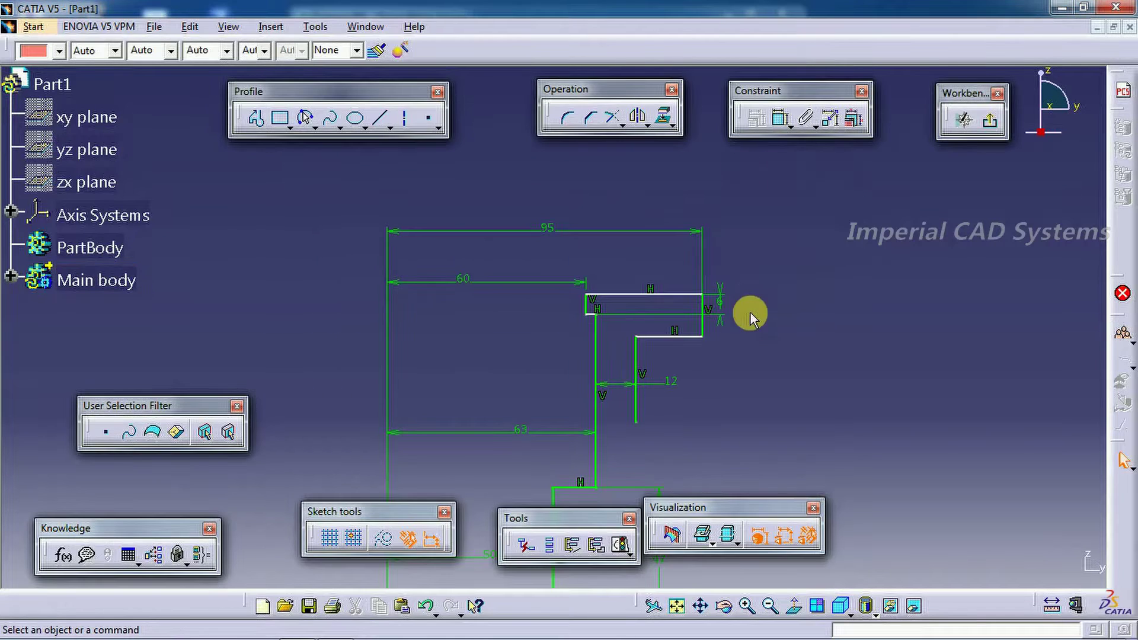
click(780, 119)
click(702, 322)
click(794, 303)
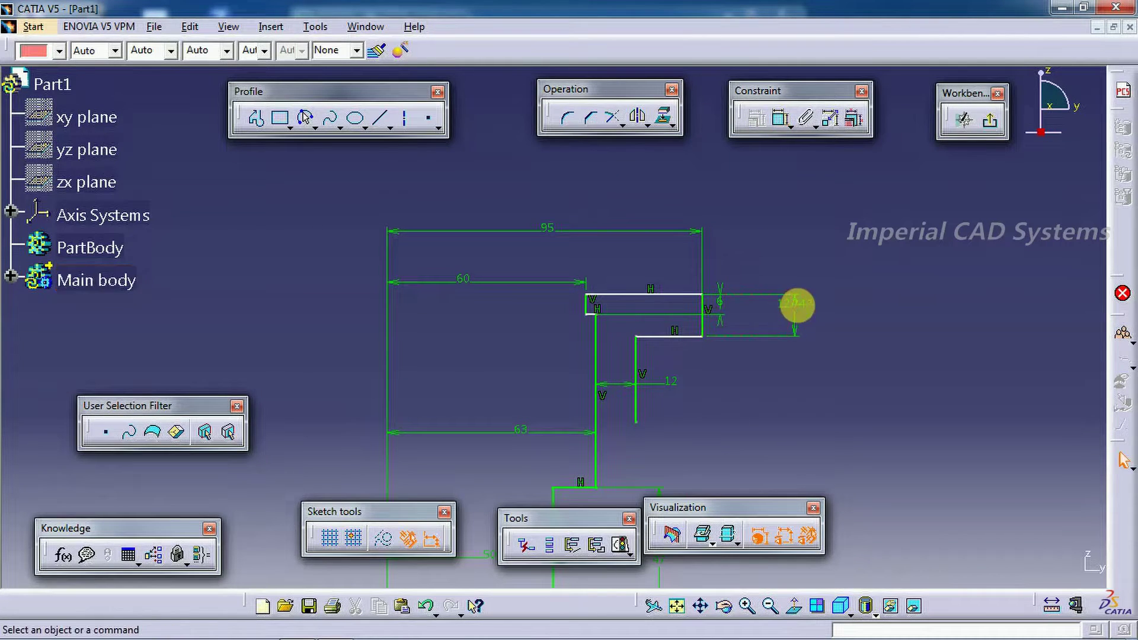
double_click(803, 307)
text(20)
key(Return)
mouse_move(762, 343)
middle_down()
mouse_move(729, 338)
mouse_move(734, 404)
mouse_move(757, 332)
mouse_move(744, 320)
middle_up()
click(744, 320)
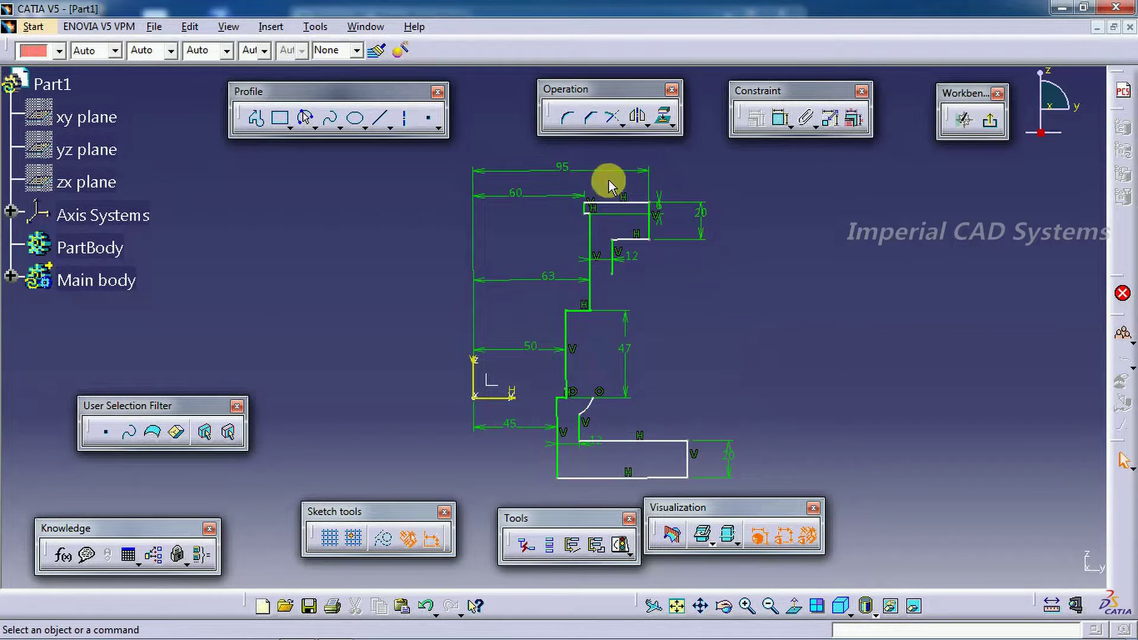
Step: Dimension the flange top 85+70 = 155 above the horizontal axis, checking the reference drawing
click(325, 617)
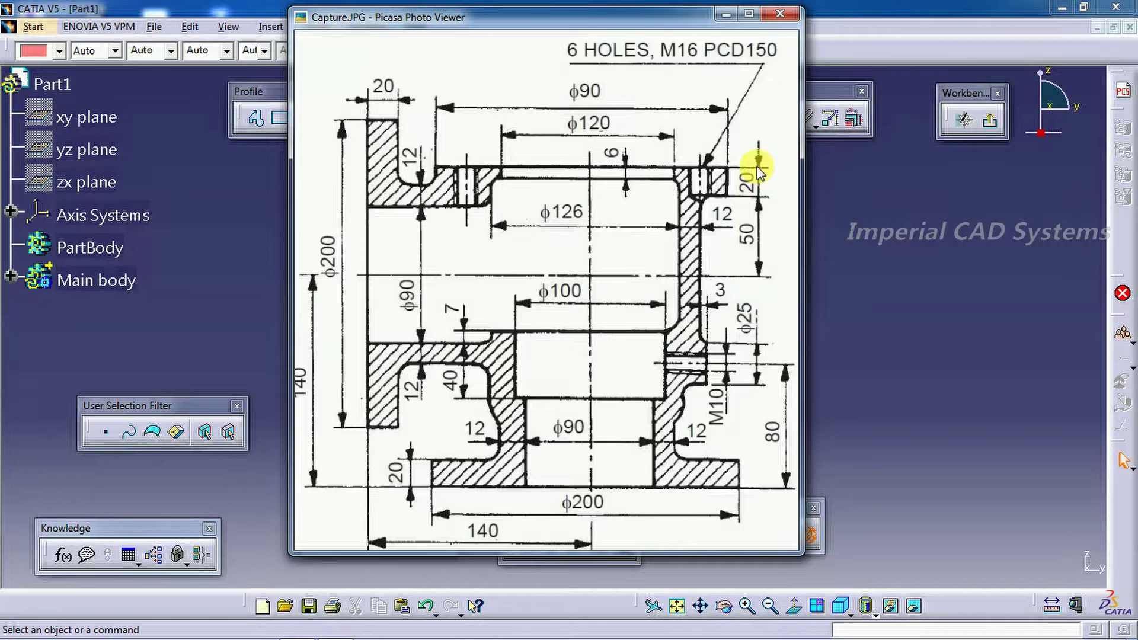
click(902, 330)
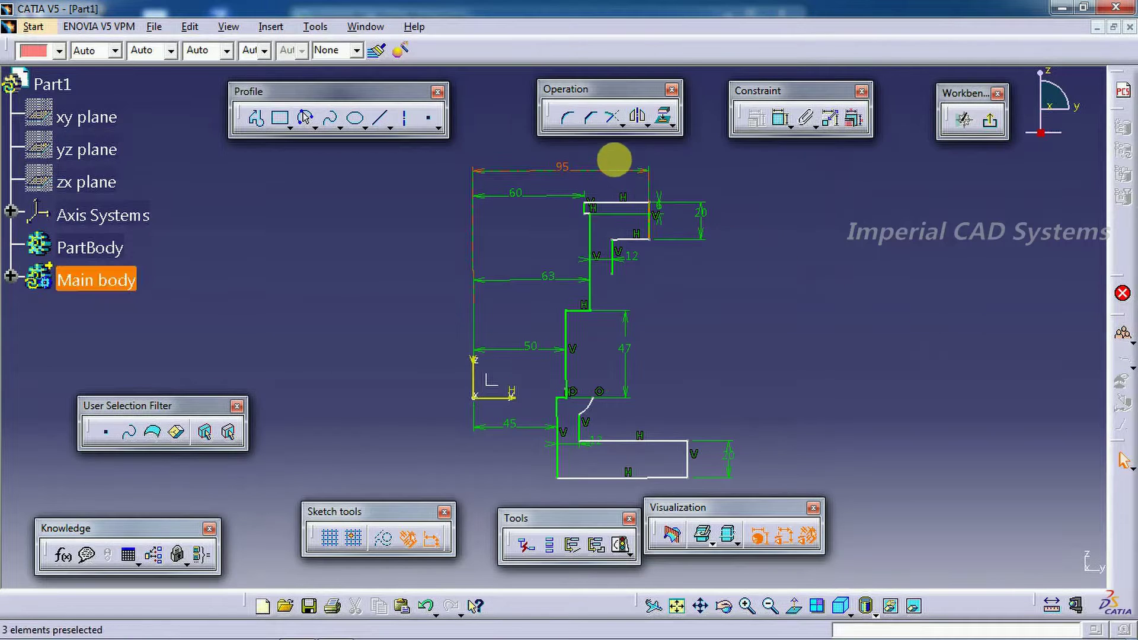
click(781, 117)
click(500, 397)
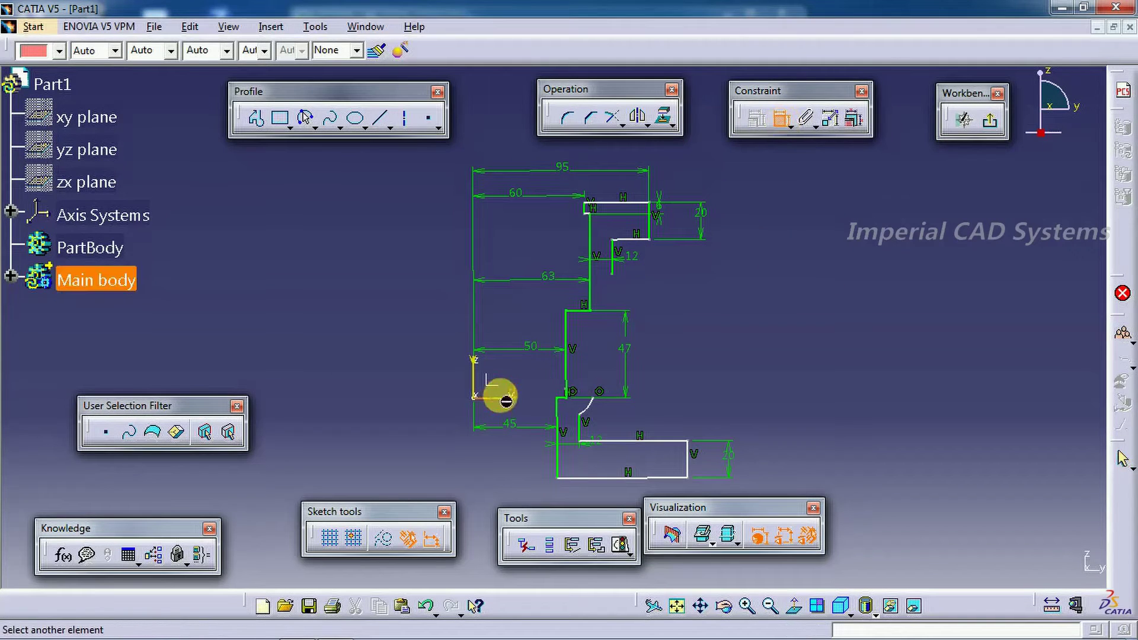
click(625, 217)
click(795, 297)
double_click(806, 296)
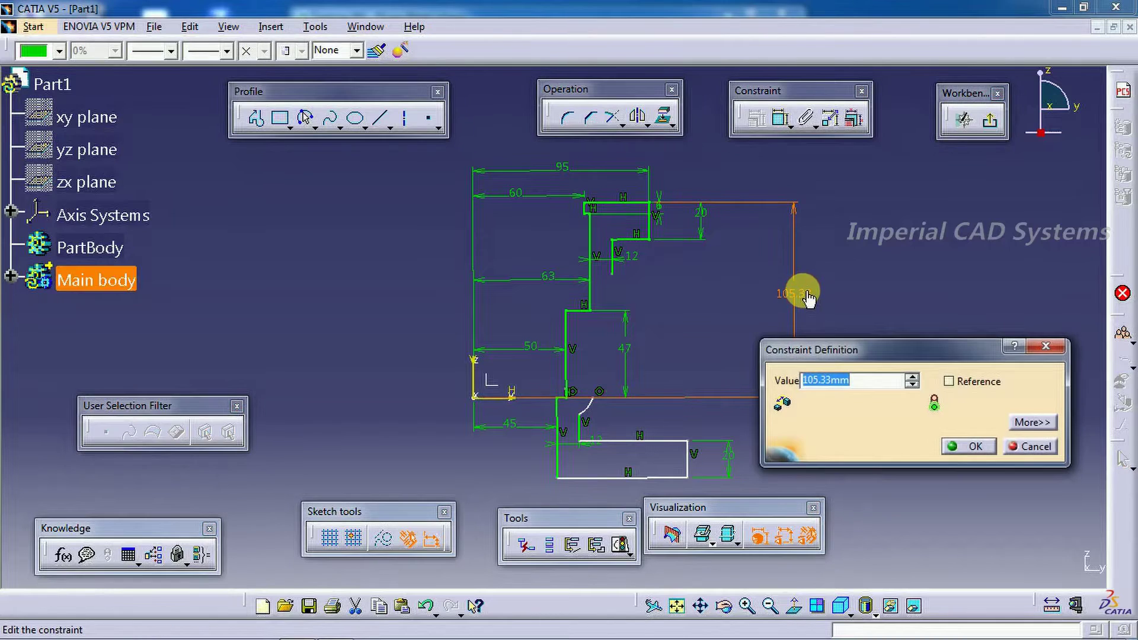
text(85)
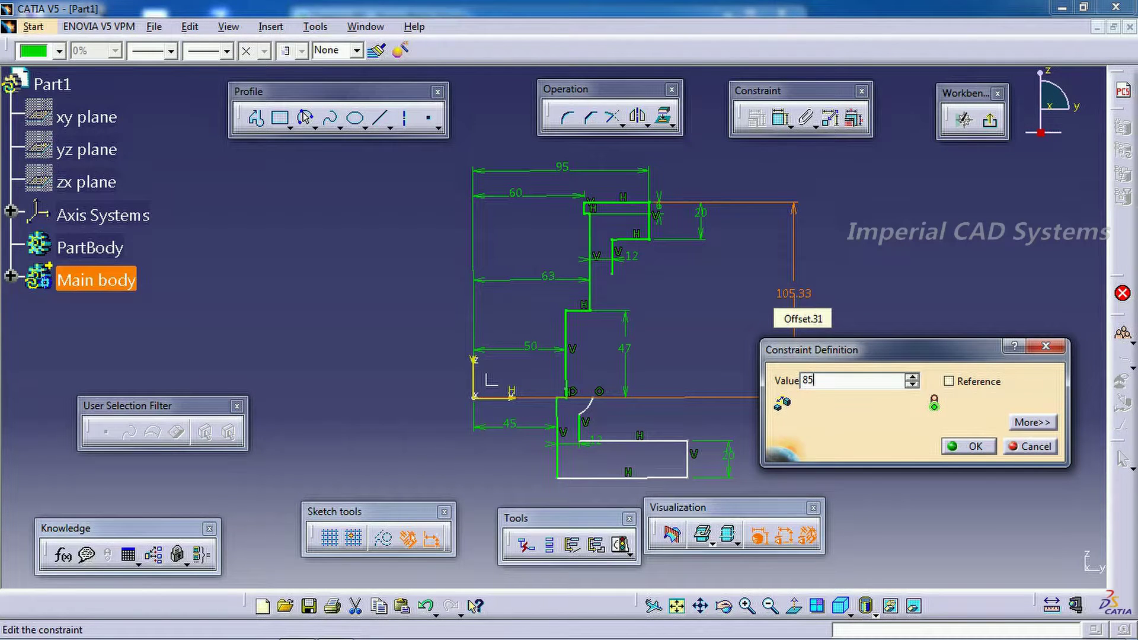
text(+70)
key(Return)
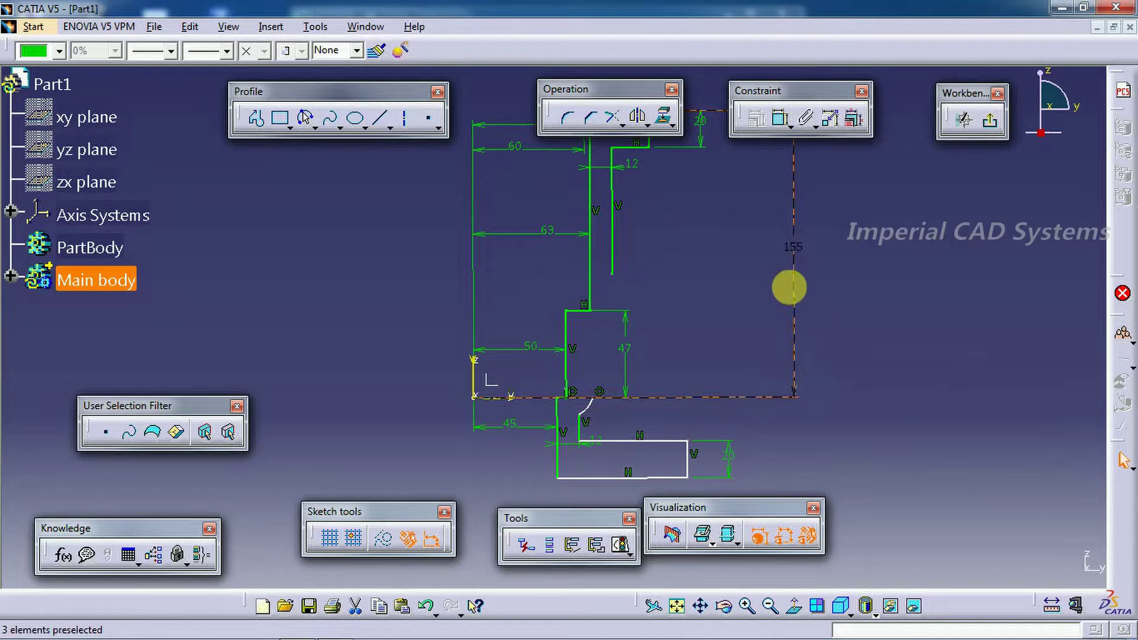
mouse_move(775, 389)
middle_down()
mouse_move(764, 452)
mouse_move(758, 406)
middle_up()
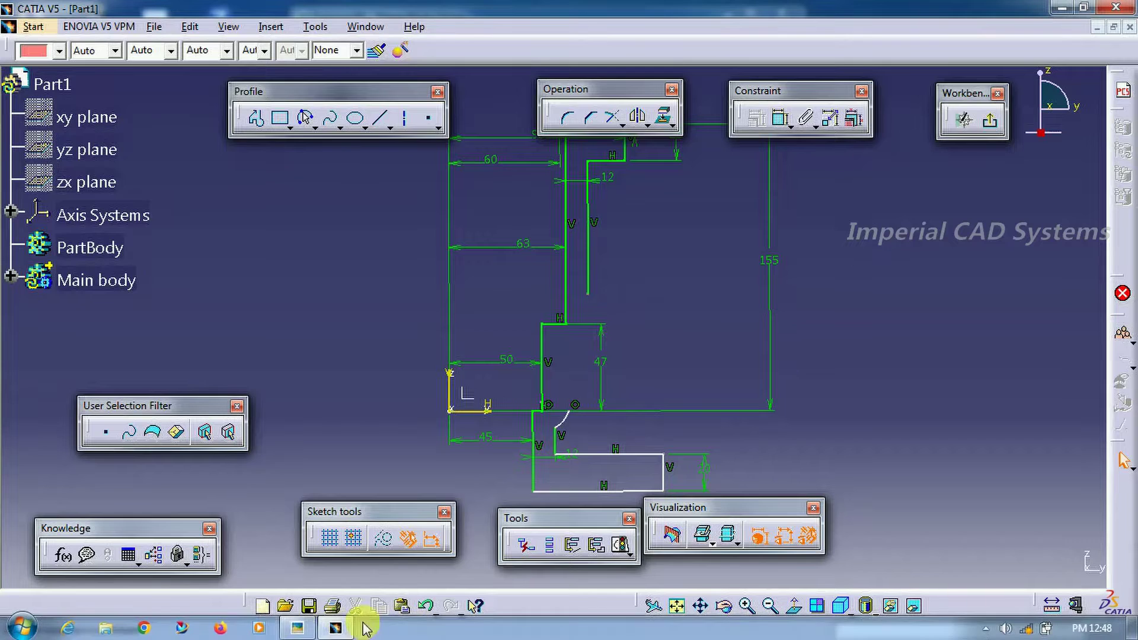
click(297, 626)
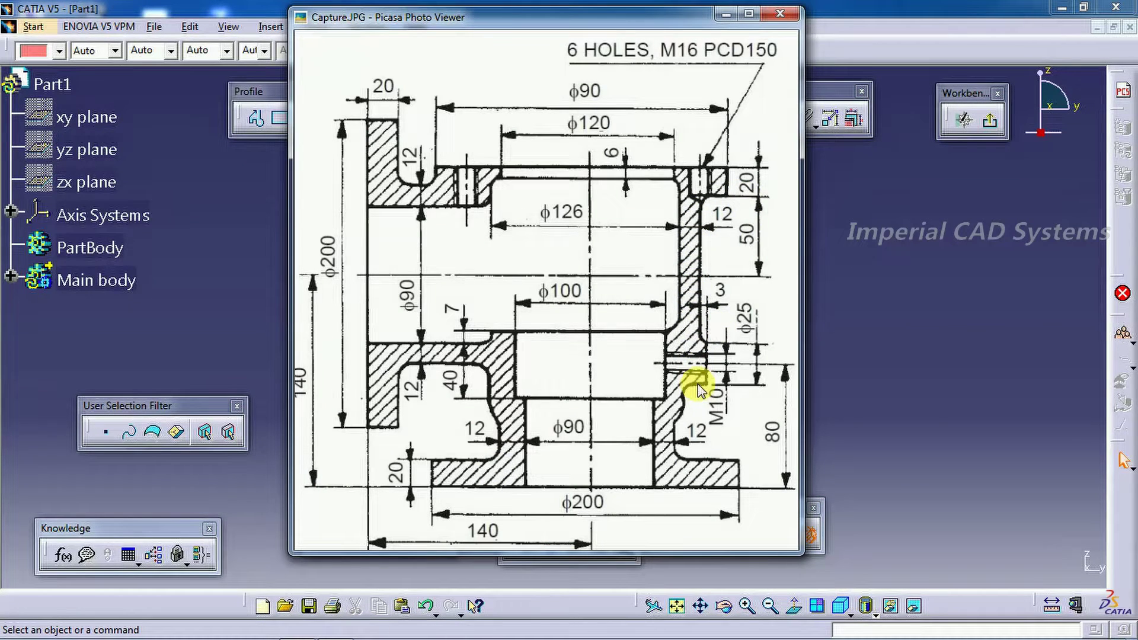
Step: Draw a line up from the arc's upper end and a horizontal line from the green line's end
click(869, 220)
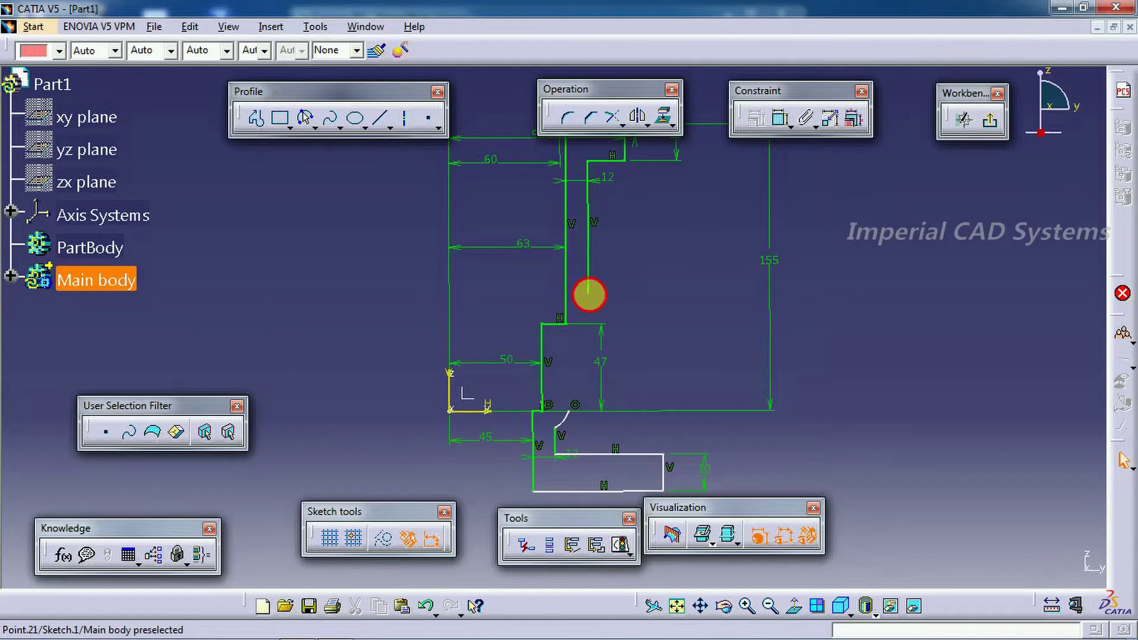
click(591, 407)
mouse_move(635, 457)
middle_down()
mouse_move(673, 394)
mouse_move(681, 284)
middle_up()
click(256, 118)
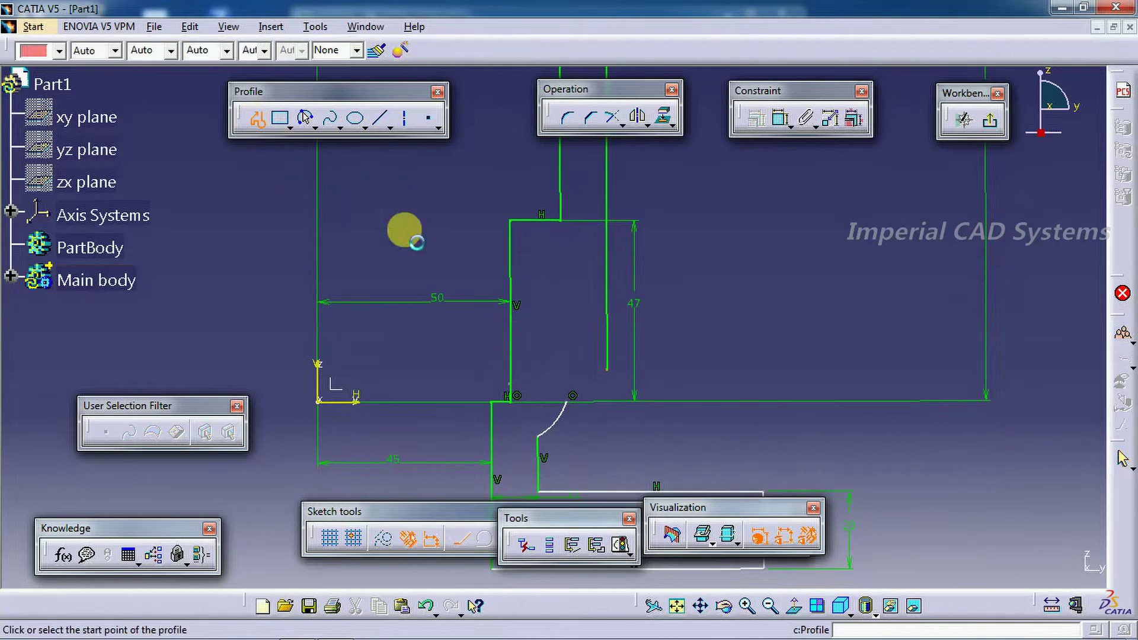
click(570, 397)
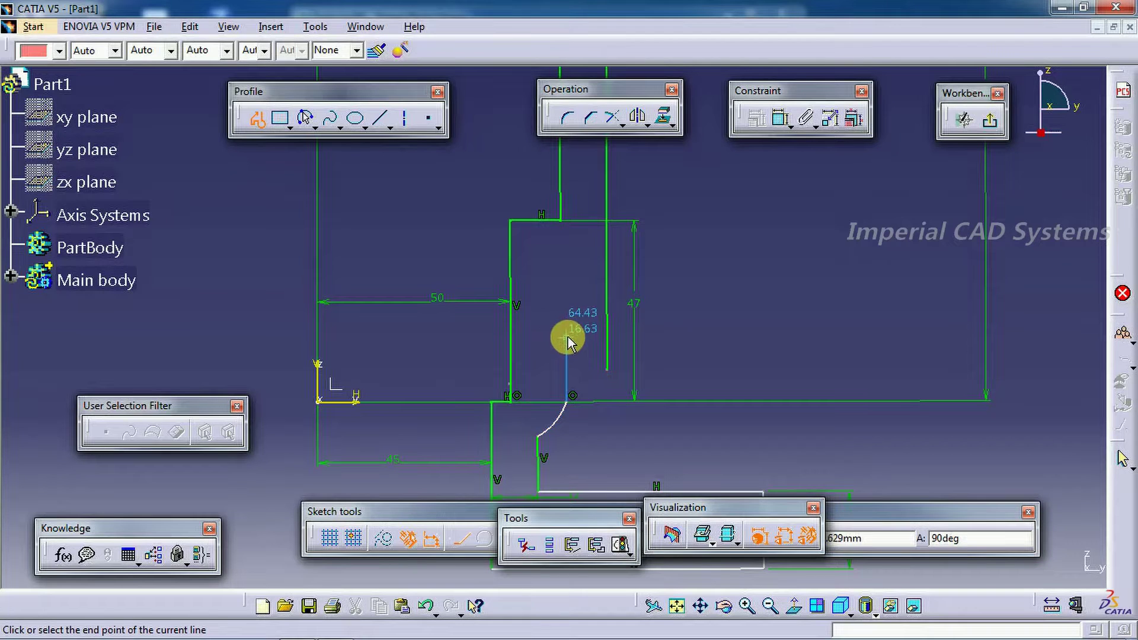
click(568, 341)
click(255, 120)
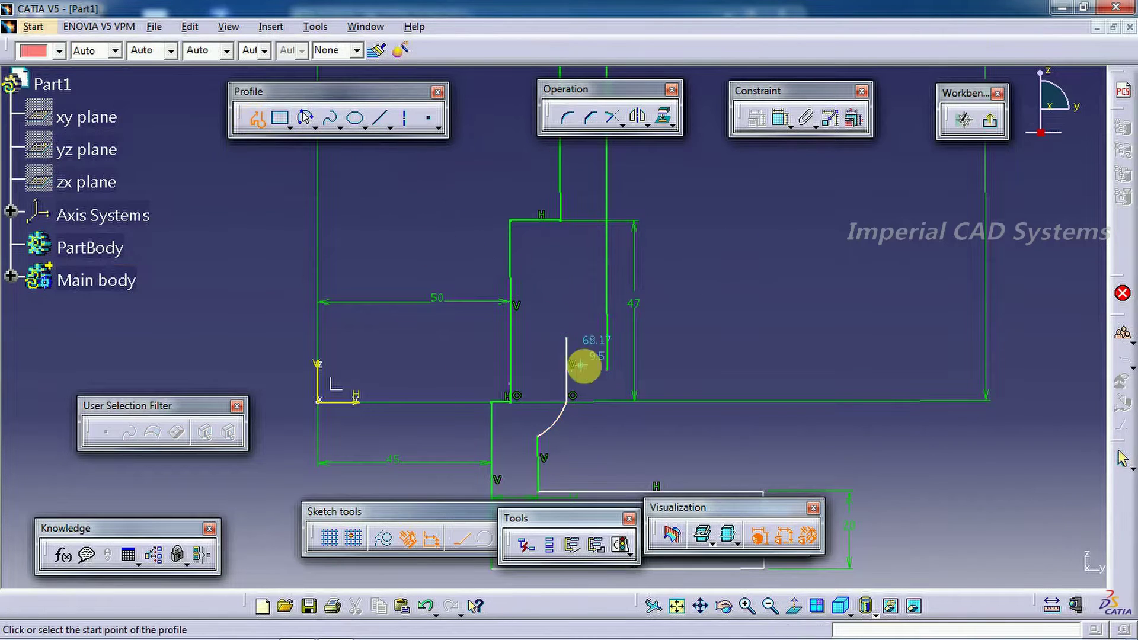
click(606, 370)
click(548, 370)
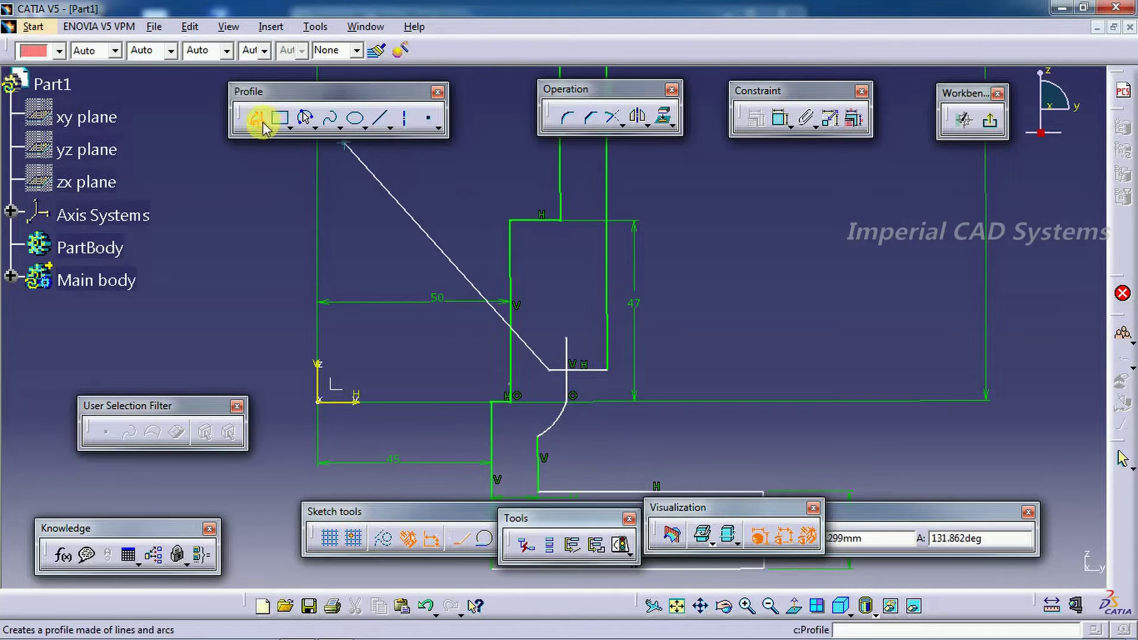
click(262, 124)
Step: Quick Trim the horizontal line into the white line, removing the leftover stub above the arc
click(613, 117)
click(591, 369)
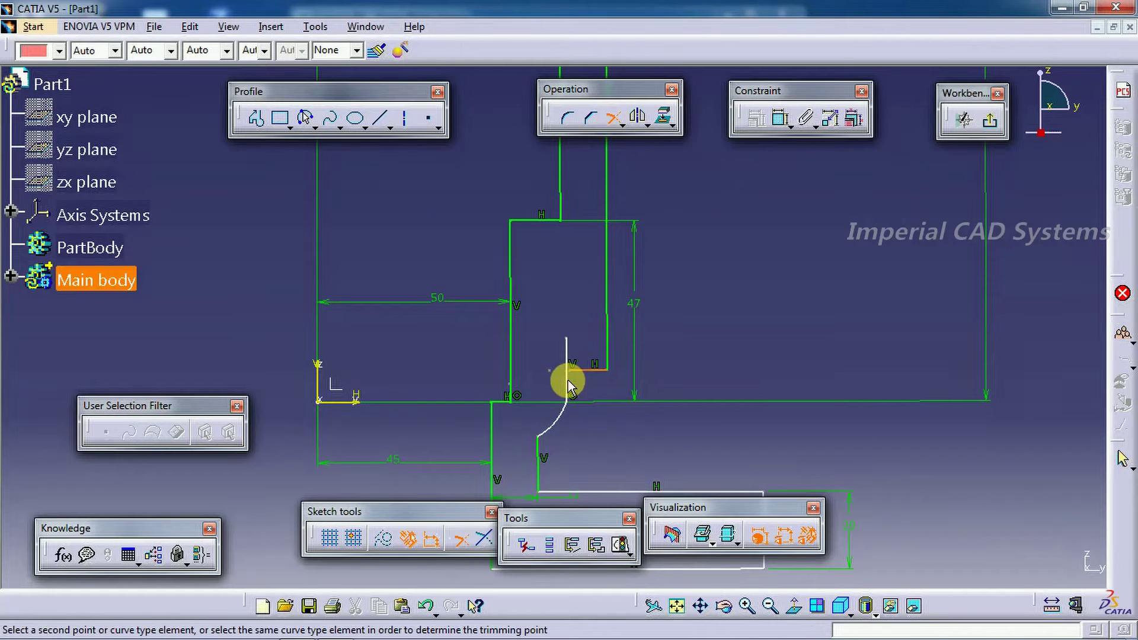
click(568, 384)
mouse_move(564, 382)
middle_down()
mouse_move(670, 308)
mouse_move(706, 320)
middle_up()
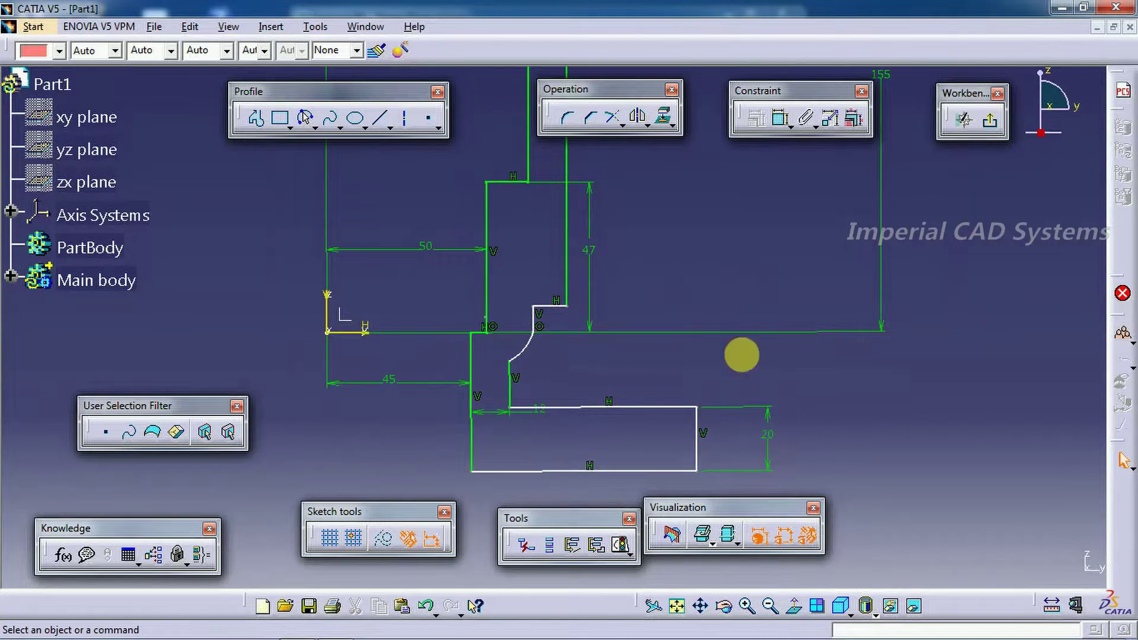
mouse_move(741, 355)
middle_down()
mouse_move(521, 348)
mouse_move(661, 376)
mouse_move(597, 372)
middle_up()
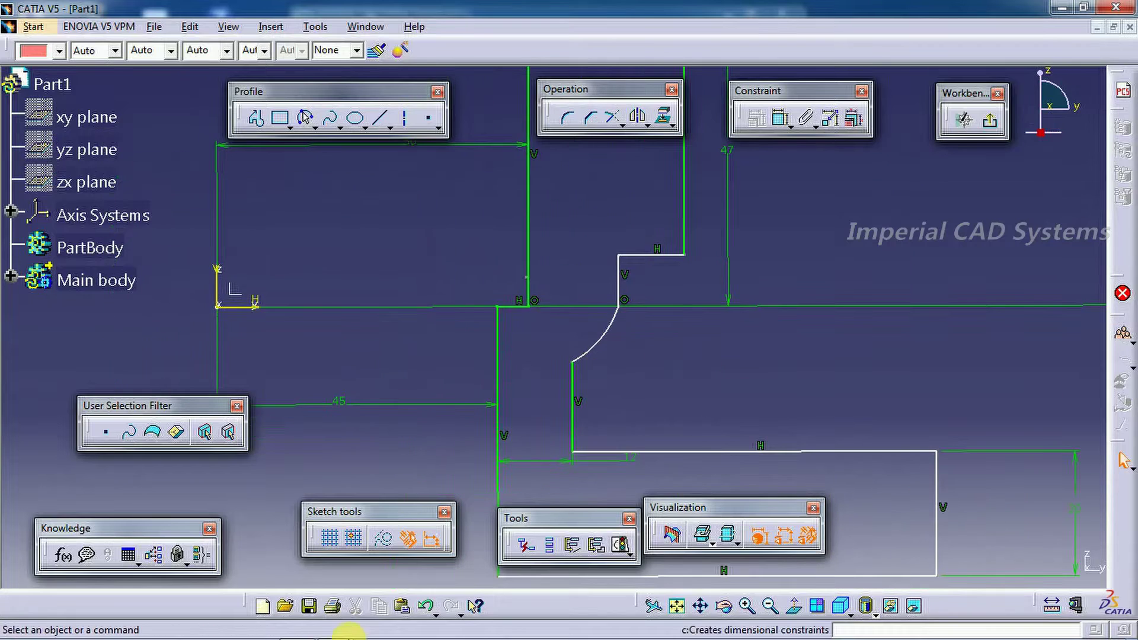
click(297, 627)
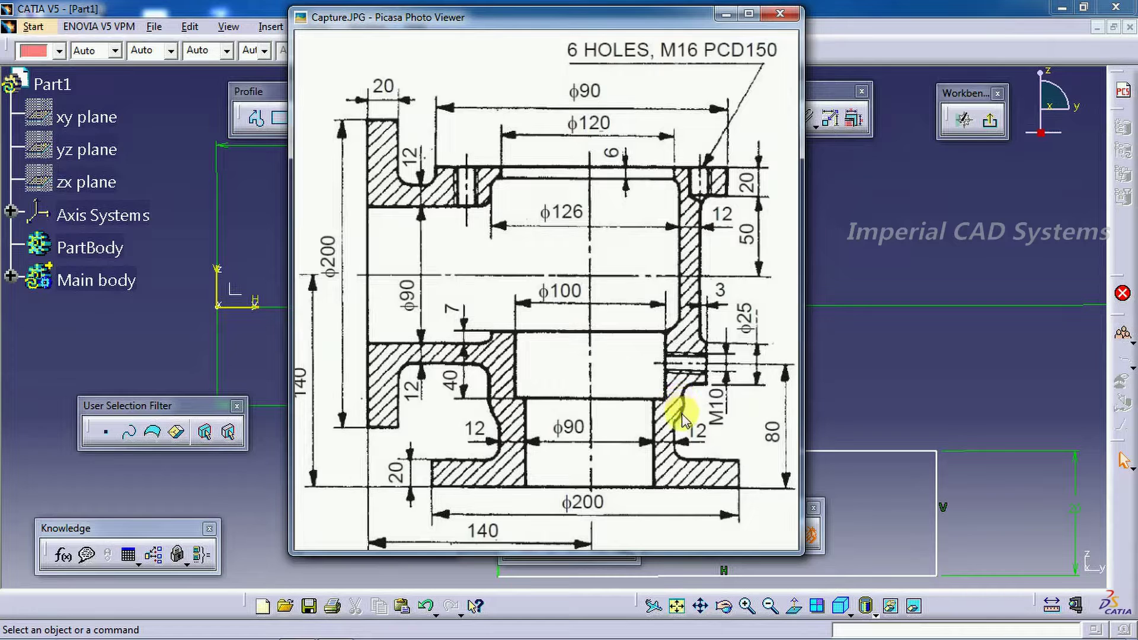
Step: Constrain the arc's radius to 15
key(Escape)
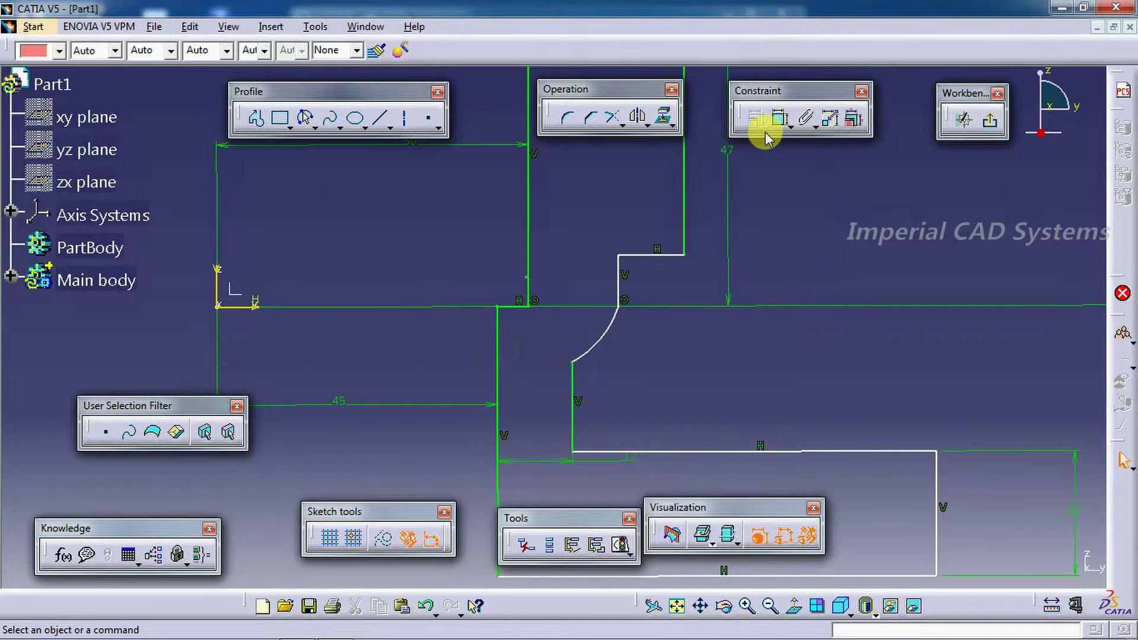
click(758, 122)
click(605, 332)
click(660, 368)
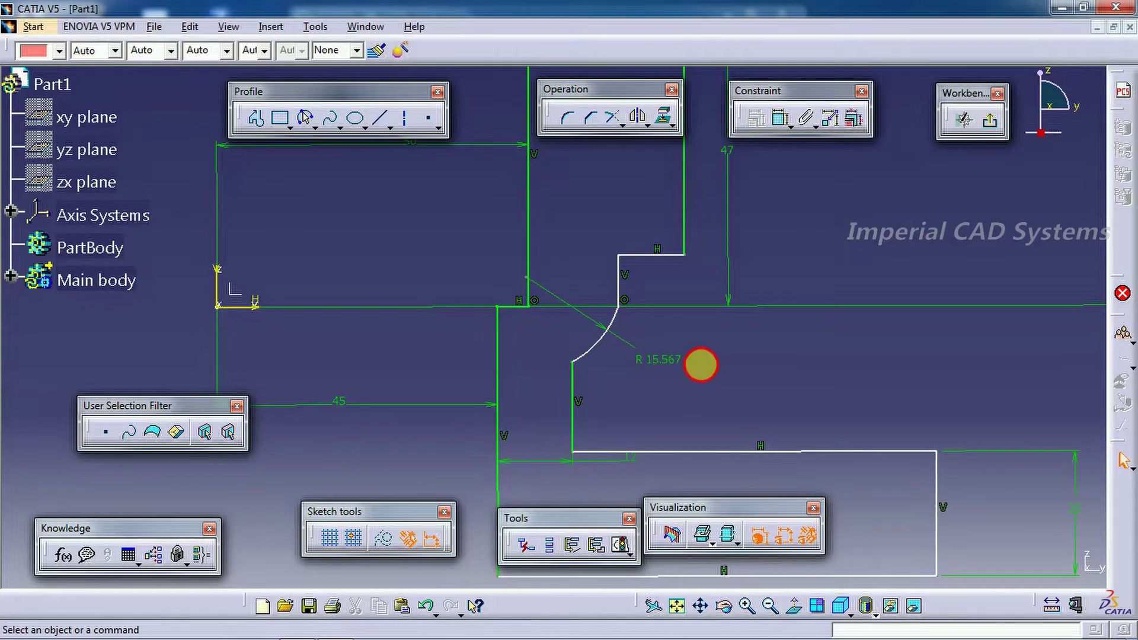
double_click(681, 363)
text(15)
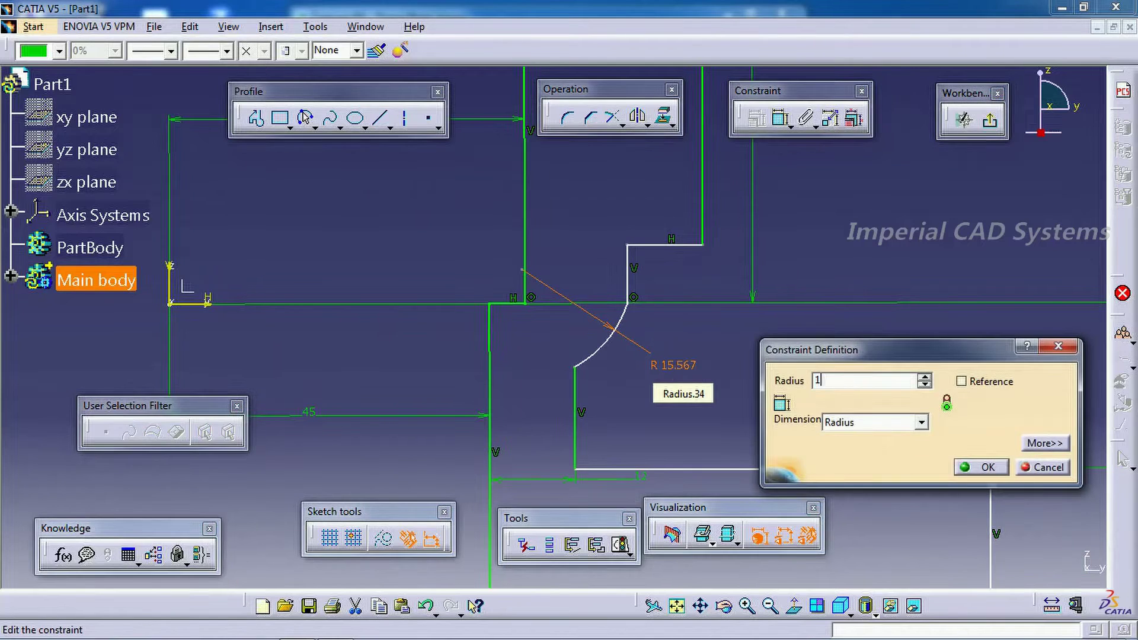
key(Return)
click(653, 331)
Step: Make the arc's centre point coincident with the profile corner
drag(530, 281, 526, 329)
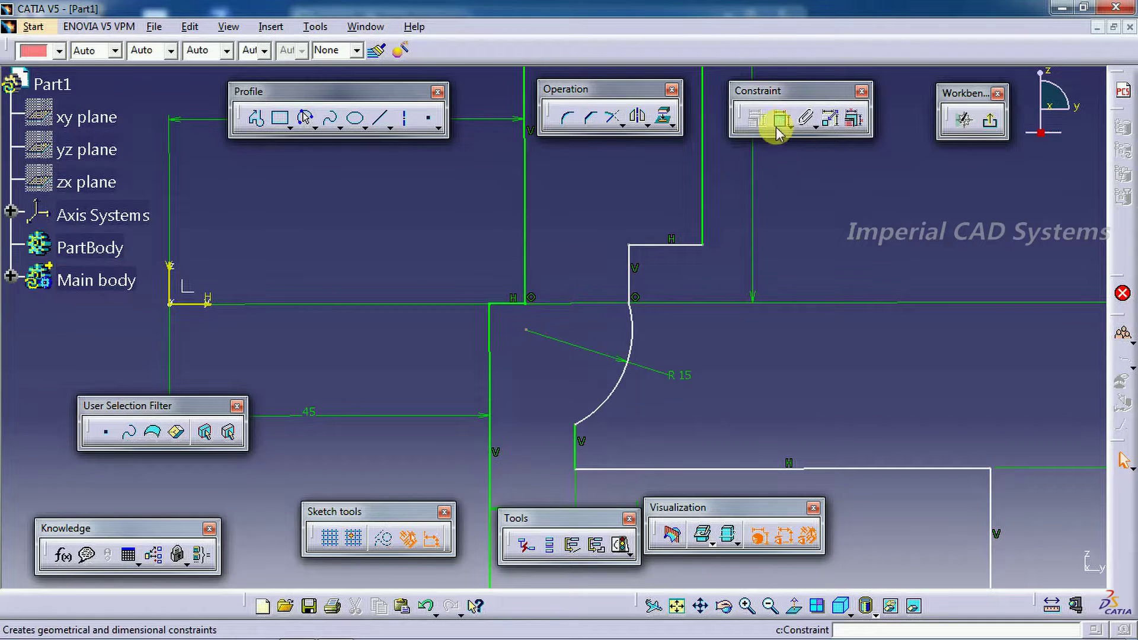
click(516, 305)
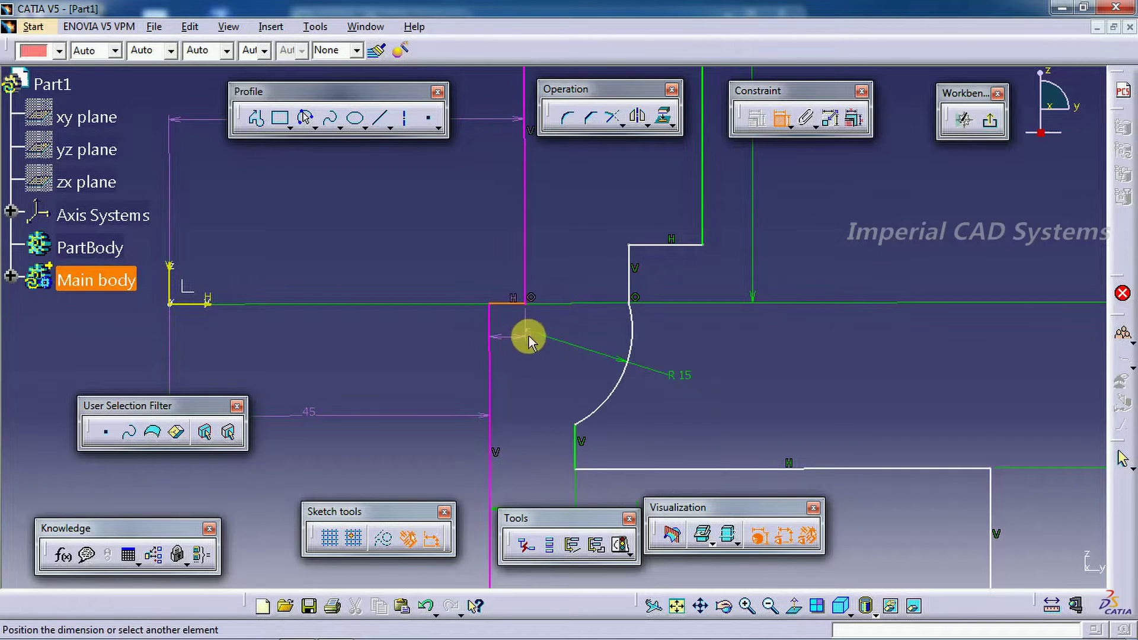
click(528, 328)
right_click(586, 325)
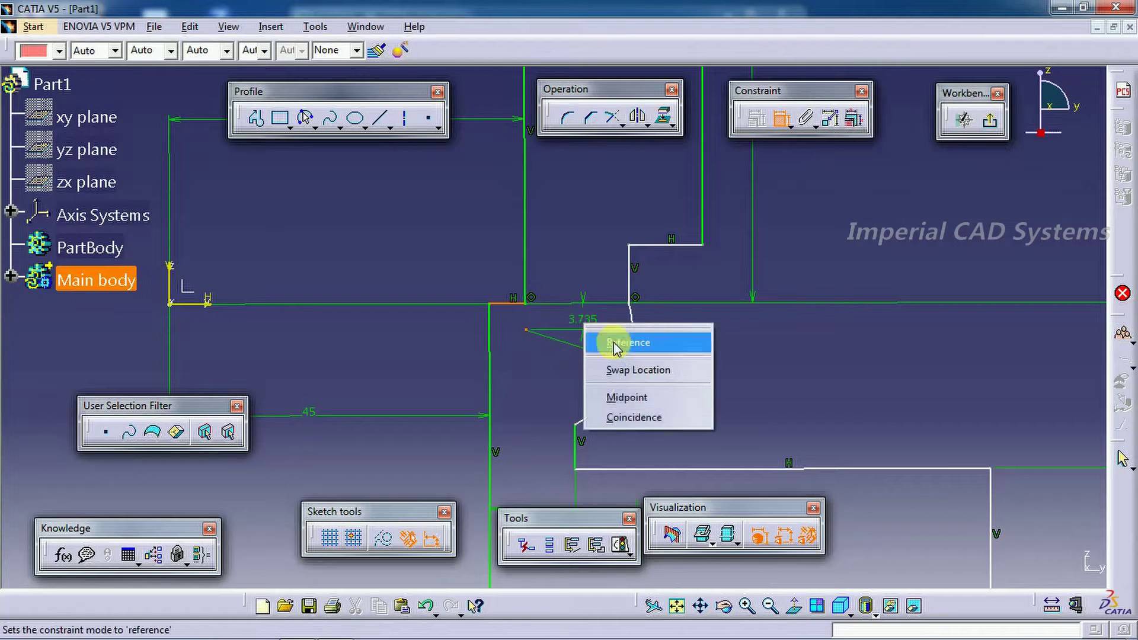
click(620, 415)
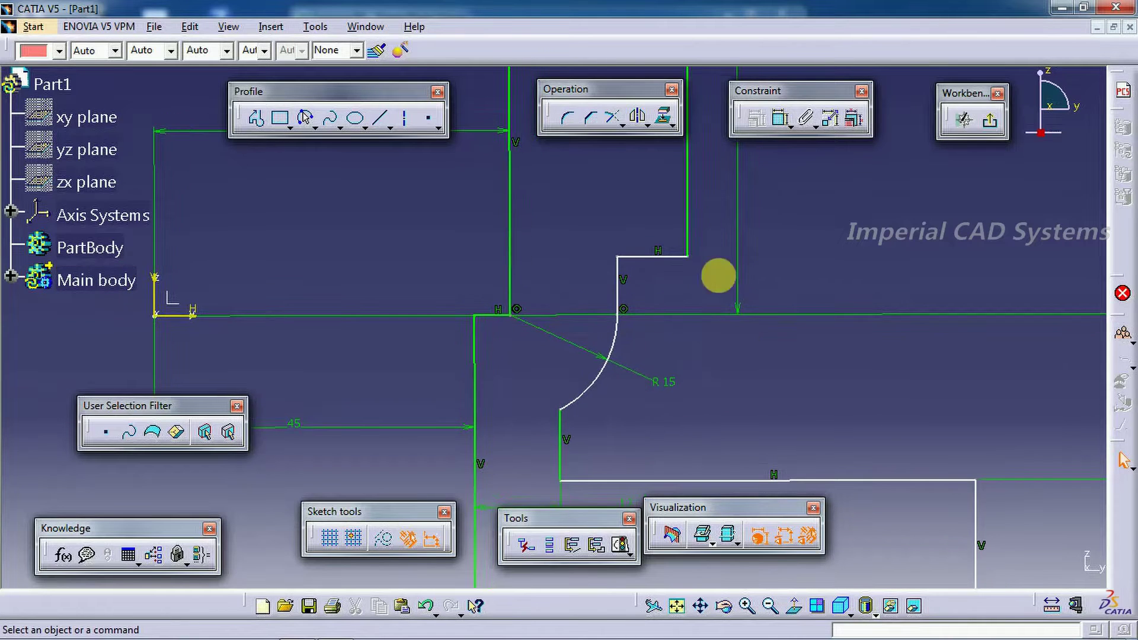
Step: Dimension the short top horizontal line 8 above the horizontal axis
click(781, 118)
click(190, 316)
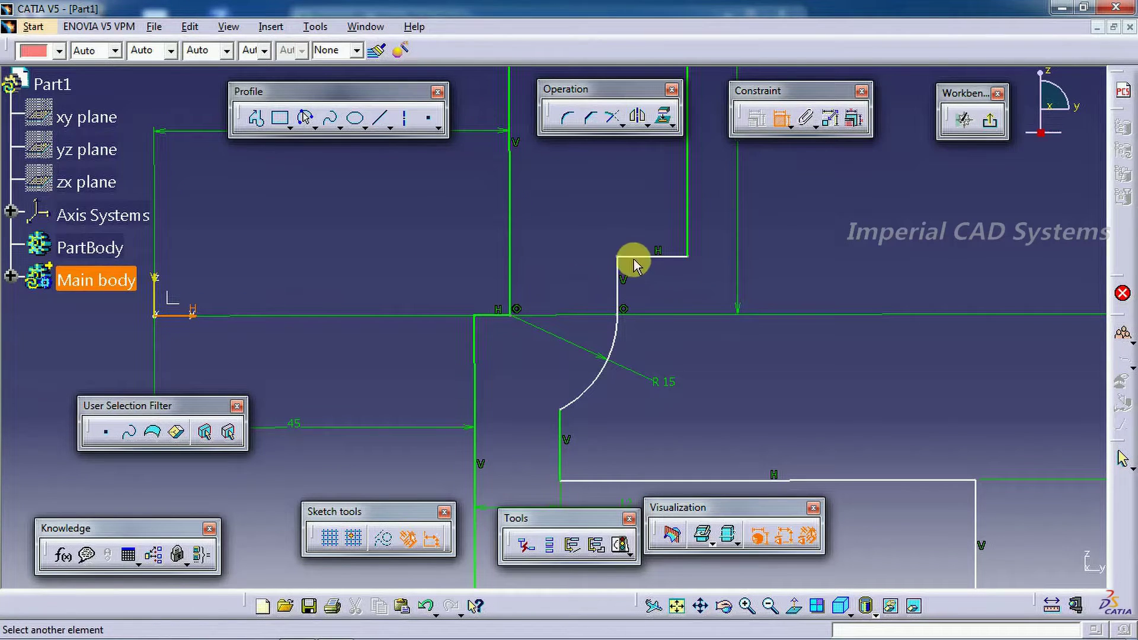
click(633, 265)
click(693, 320)
scroll(709, 345, up, 1)
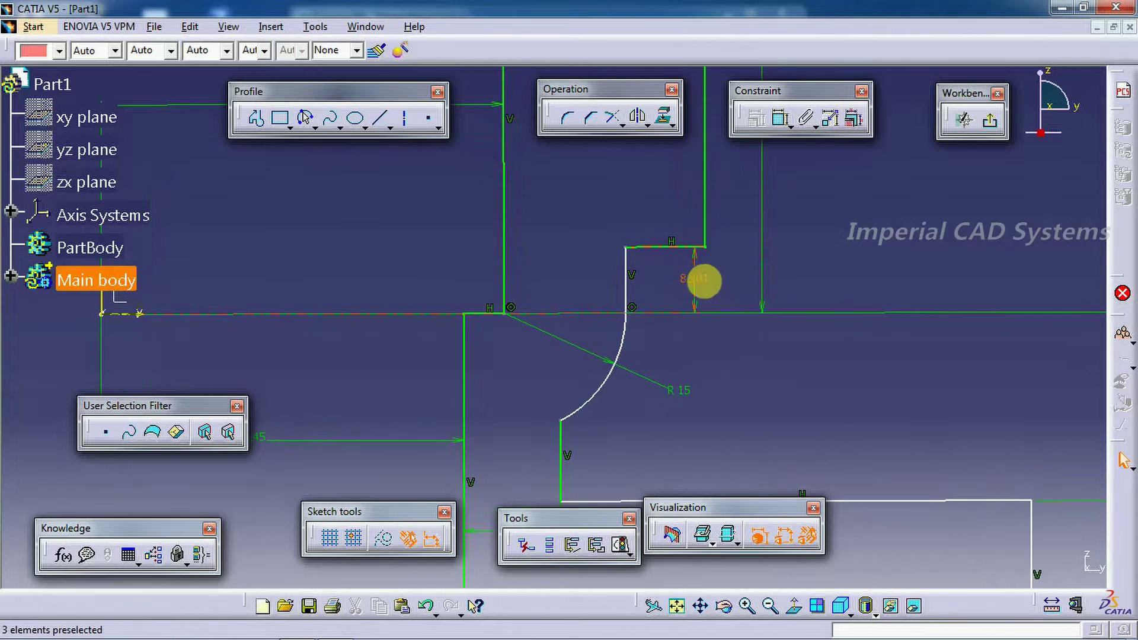
double_click(706, 279)
text(8.201mm)
key(Return)
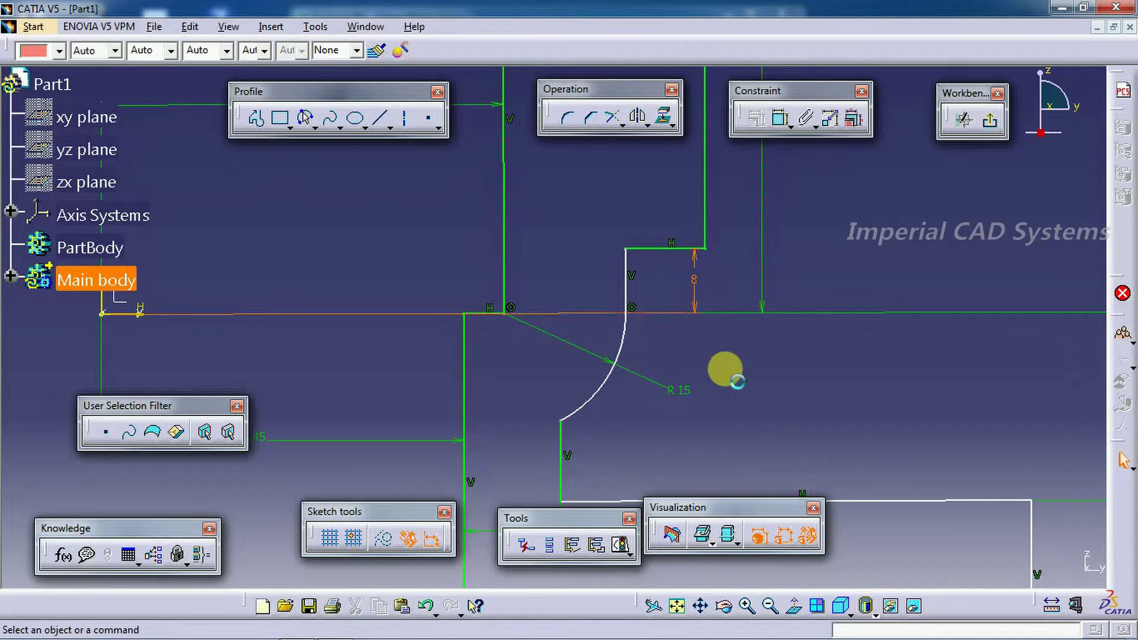
mouse_move(656, 273)
middle_down()
mouse_move(657, 313)
mouse_move(605, 294)
middle_up()
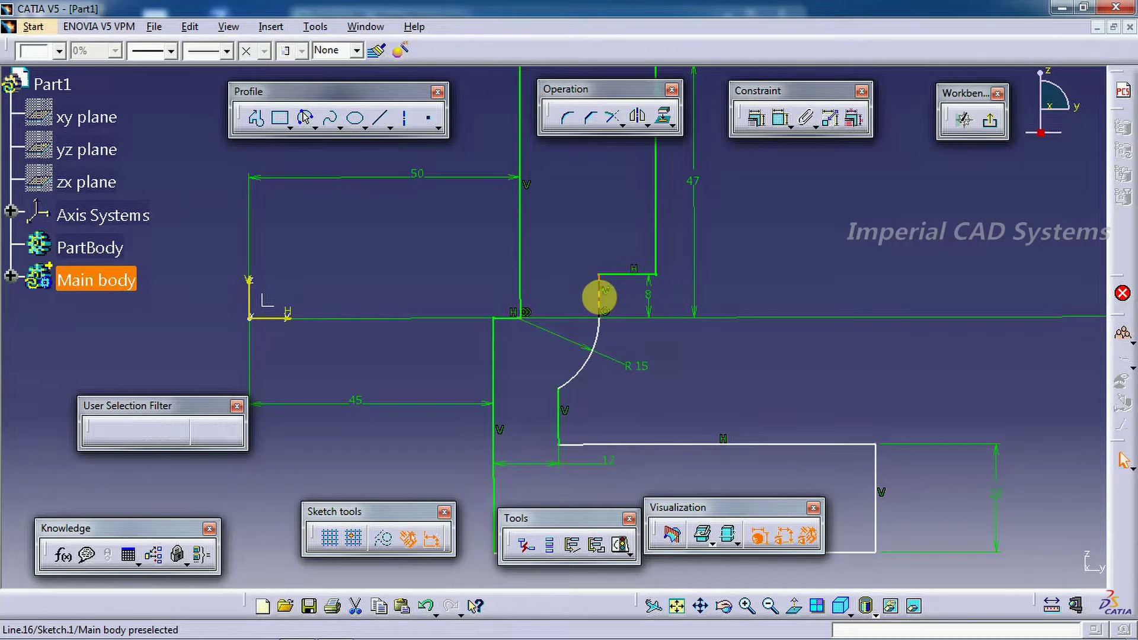
mouse_move(666, 355)
middle_down()
mouse_move(724, 381)
mouse_move(729, 368)
middle_up()
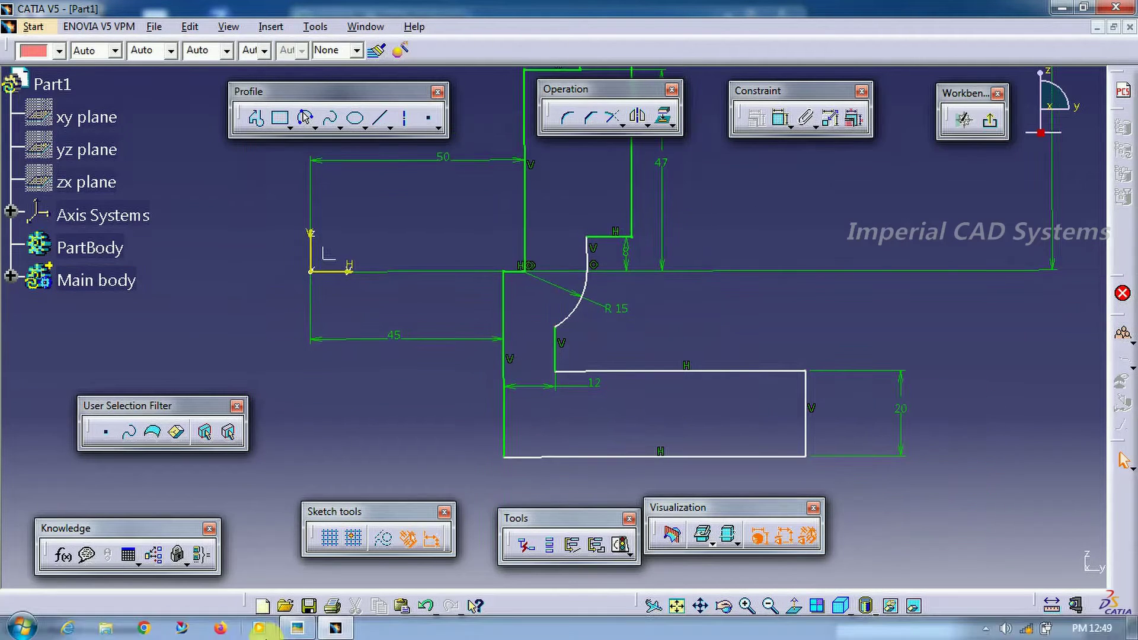
click(260, 628)
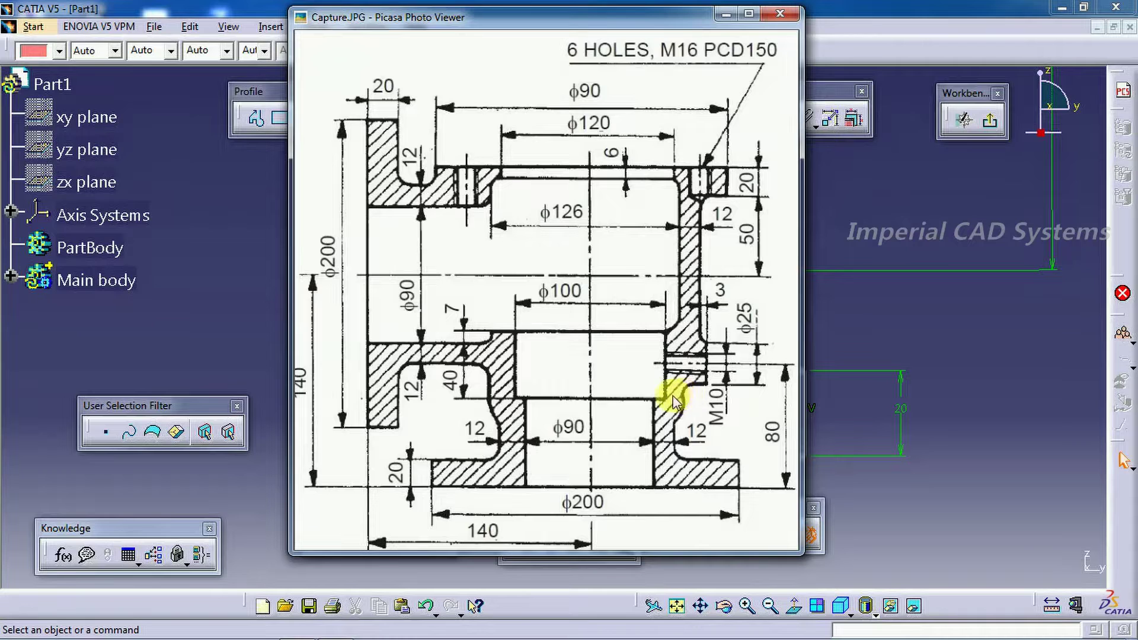
Step: Constrain the upper wall between the inner line and the arc's vertical line to 12
click(854, 198)
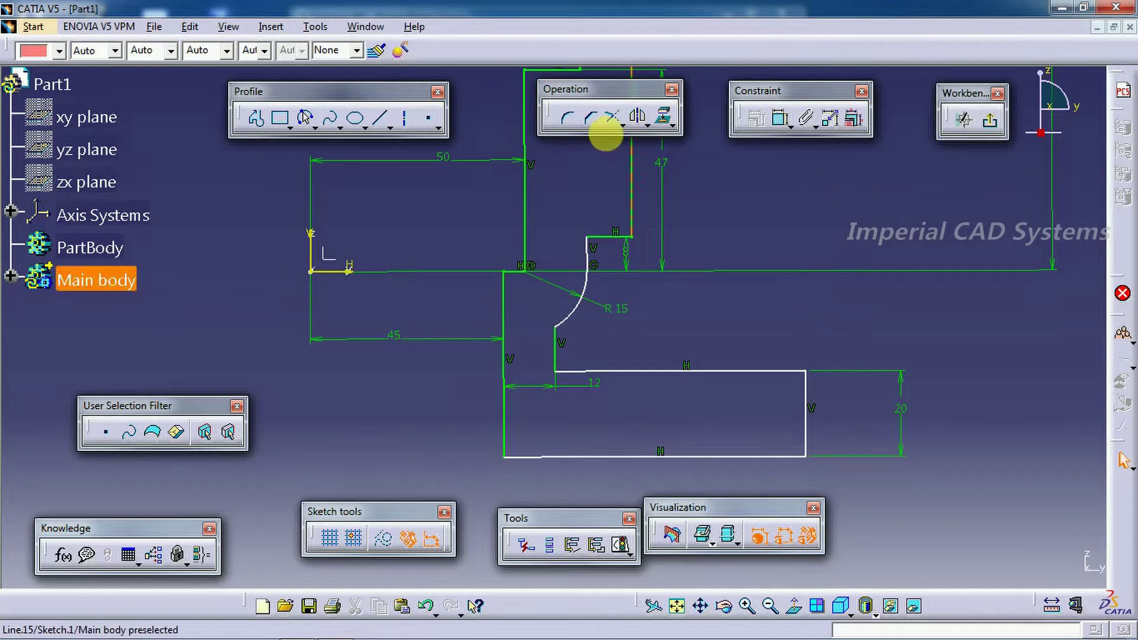
click(781, 119)
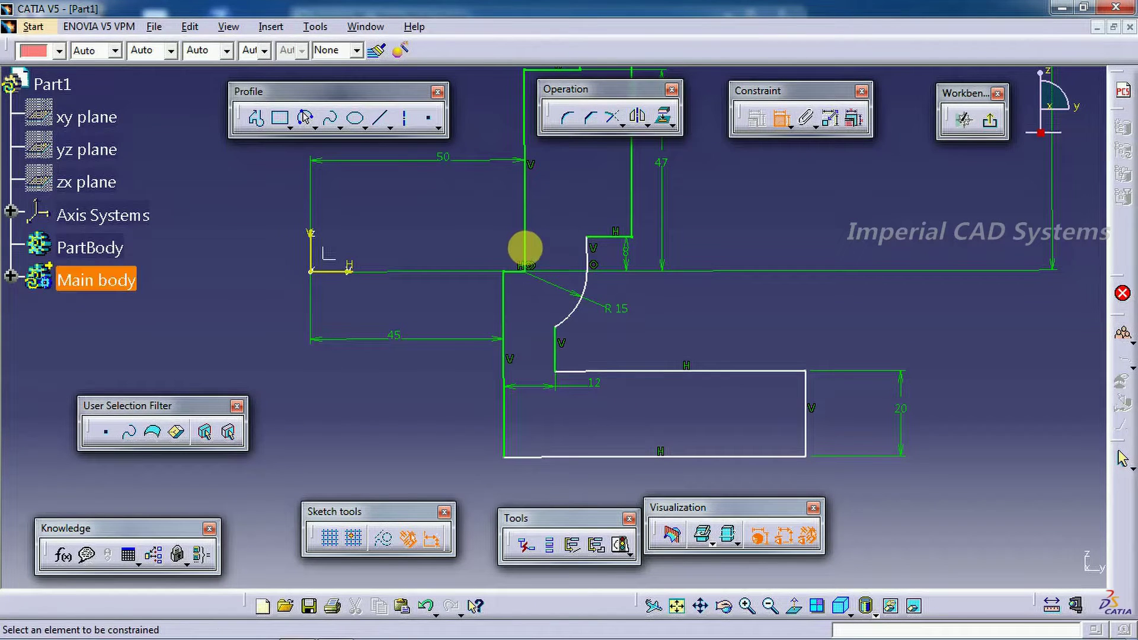
click(525, 249)
click(589, 253)
click(579, 229)
double_click(564, 223)
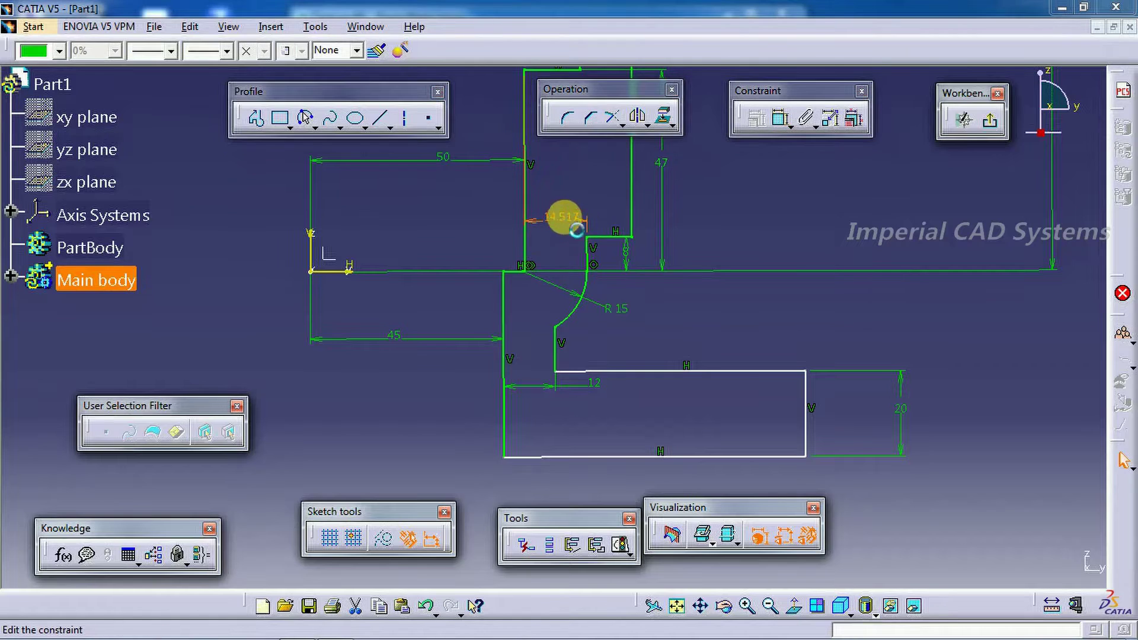
text(12)
key(Return)
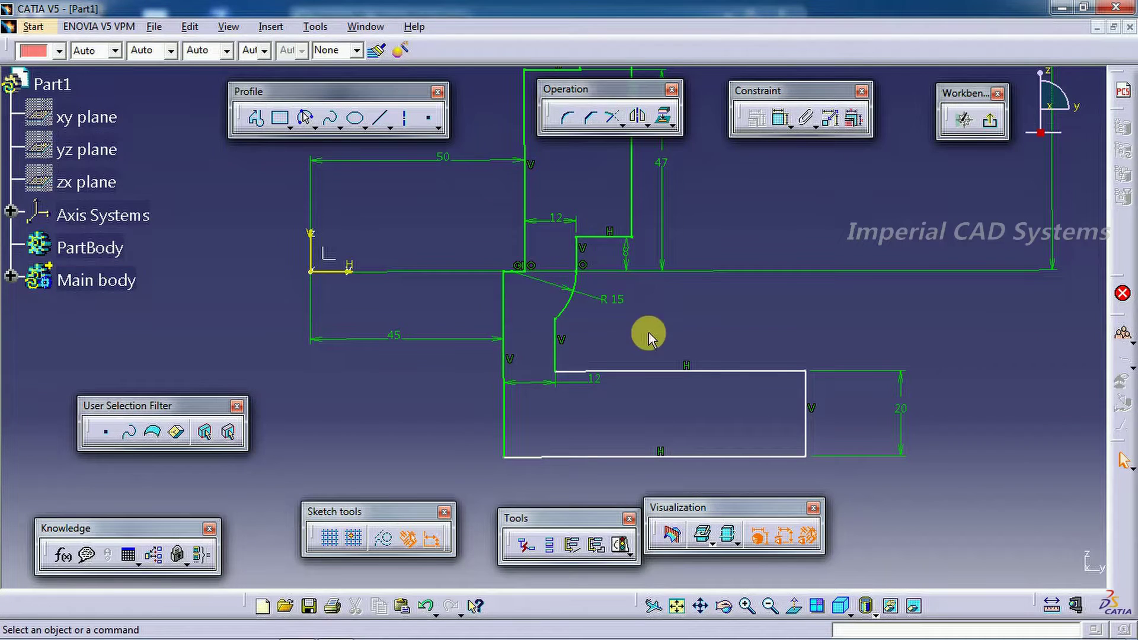
Step: Drag the bottom rectangle's corner down and wider, comparing against the reference drawing
scroll(650, 336, down, 2)
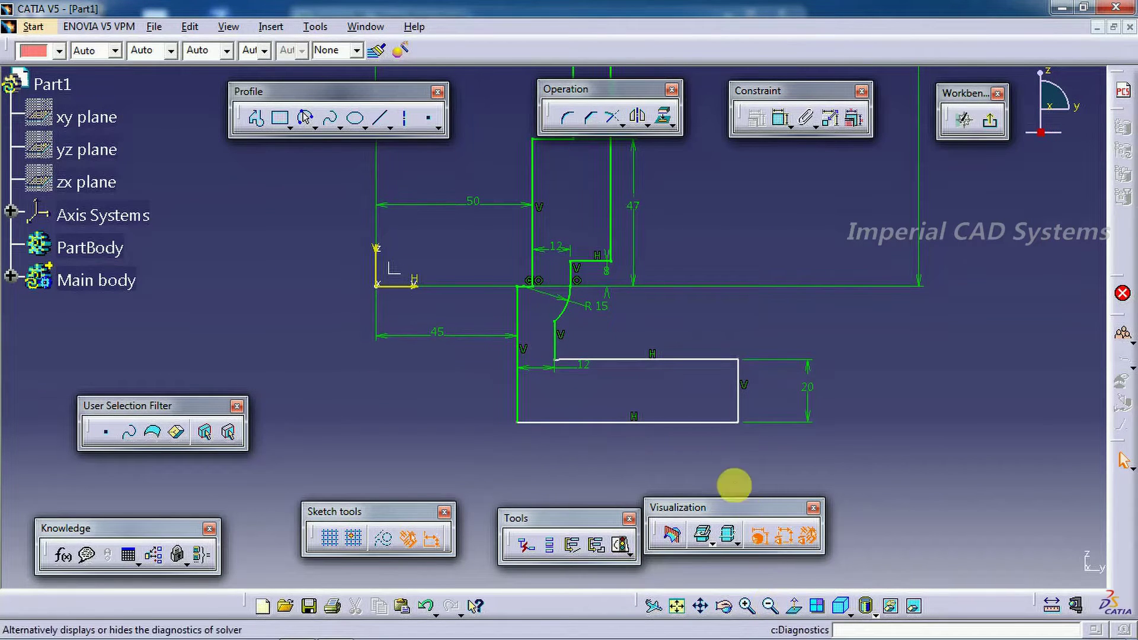
mouse_move(738, 422)
mouse_down()
mouse_move(741, 457)
mouse_move(751, 441)
mouse_up()
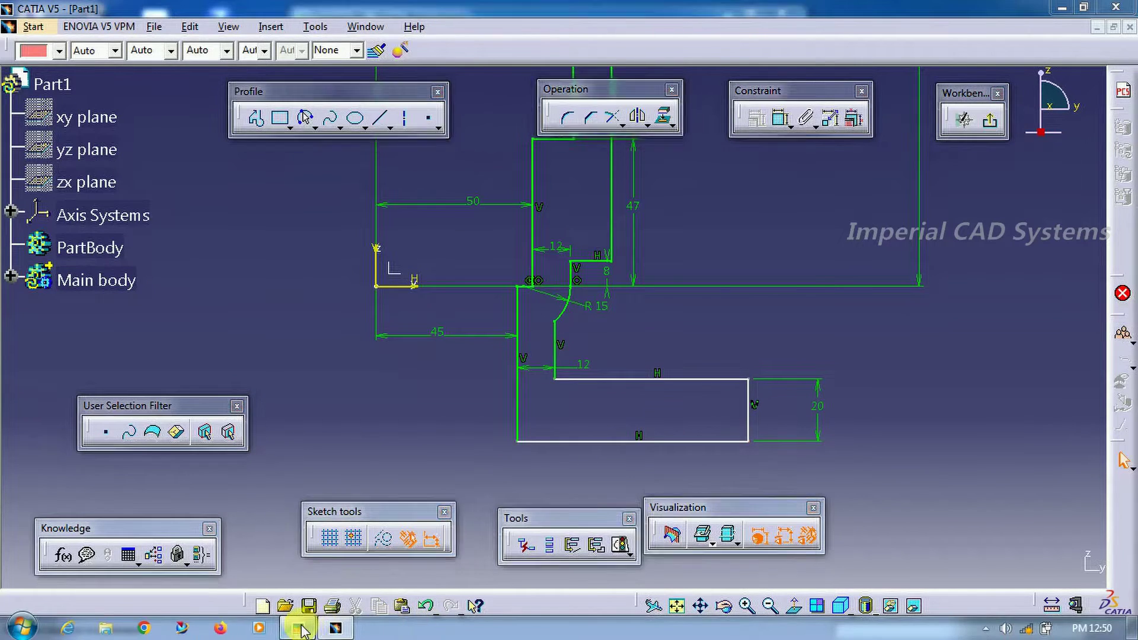
click(305, 622)
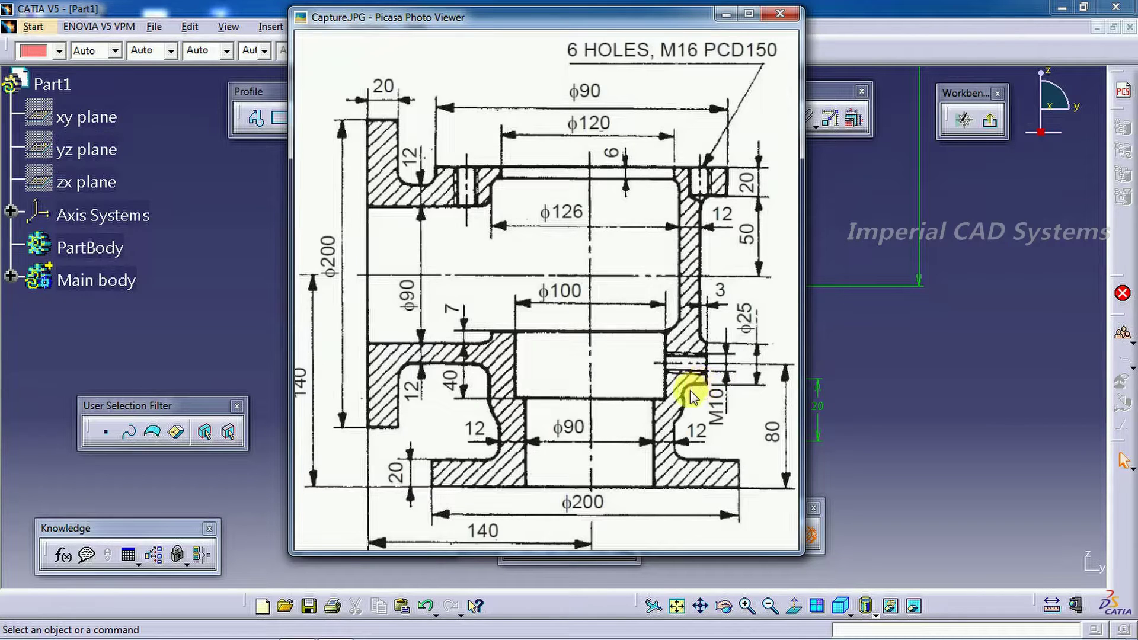
click(868, 308)
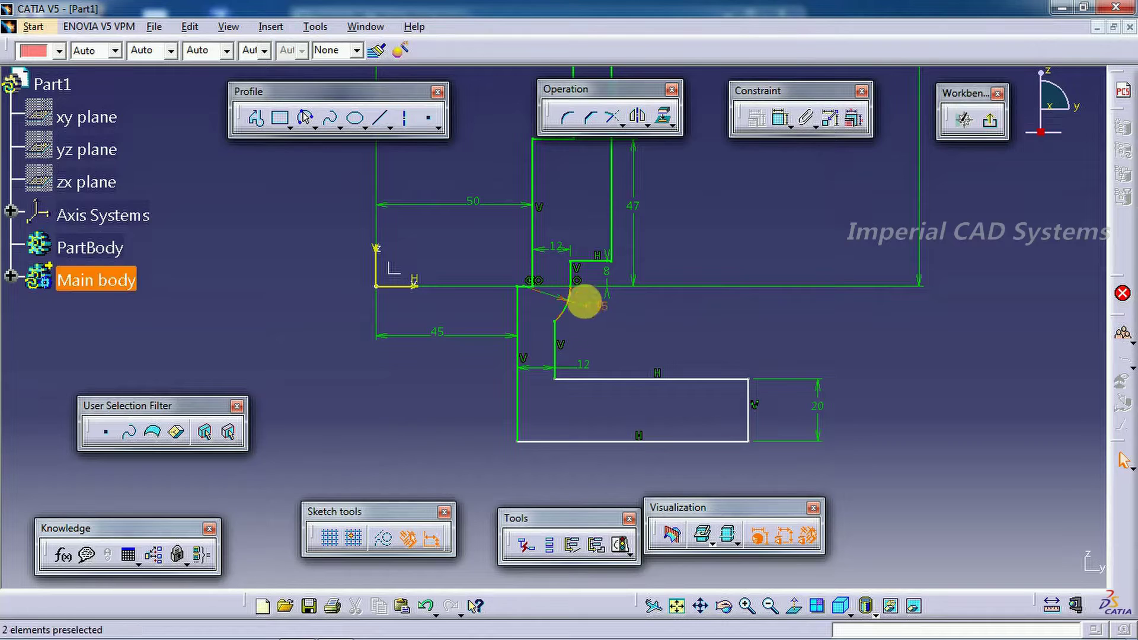
mouse_move(571, 297)
middle_down()
mouse_move(655, 374)
mouse_move(694, 315)
middle_up()
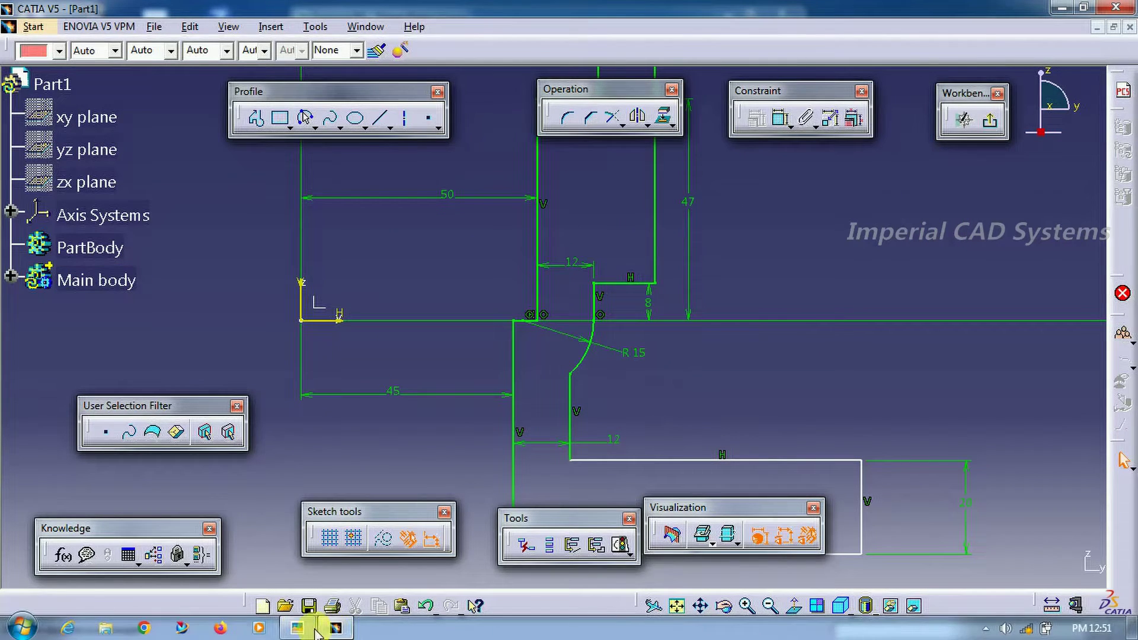
click(304, 622)
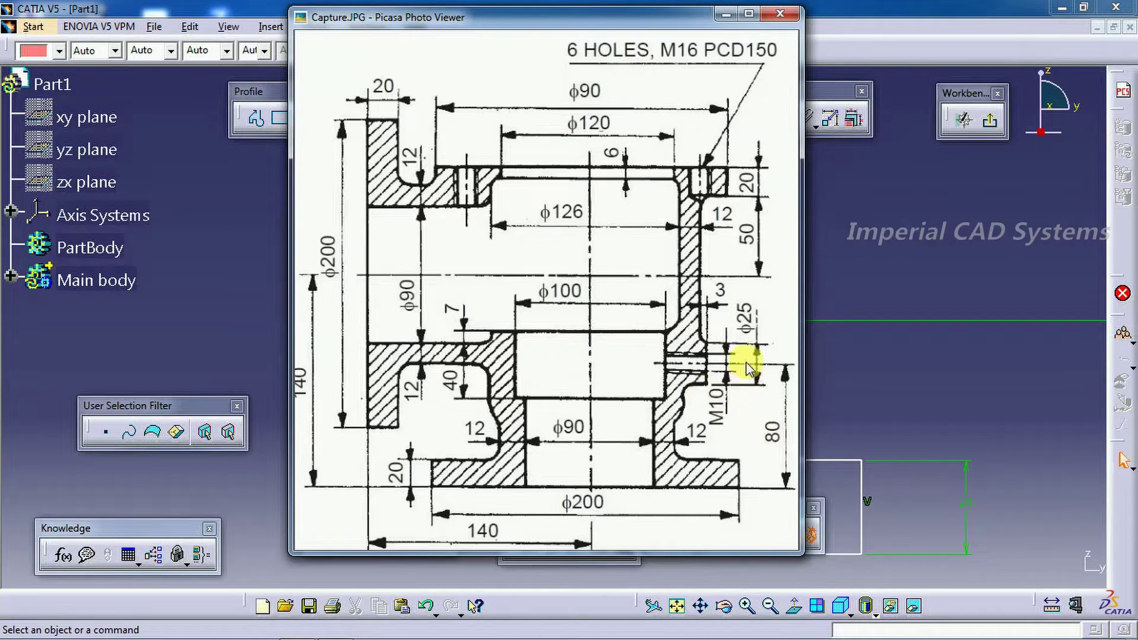
Step: Dimension the rectangle's bottom line from the horizontal axis, giving the 59.5 base
click(871, 373)
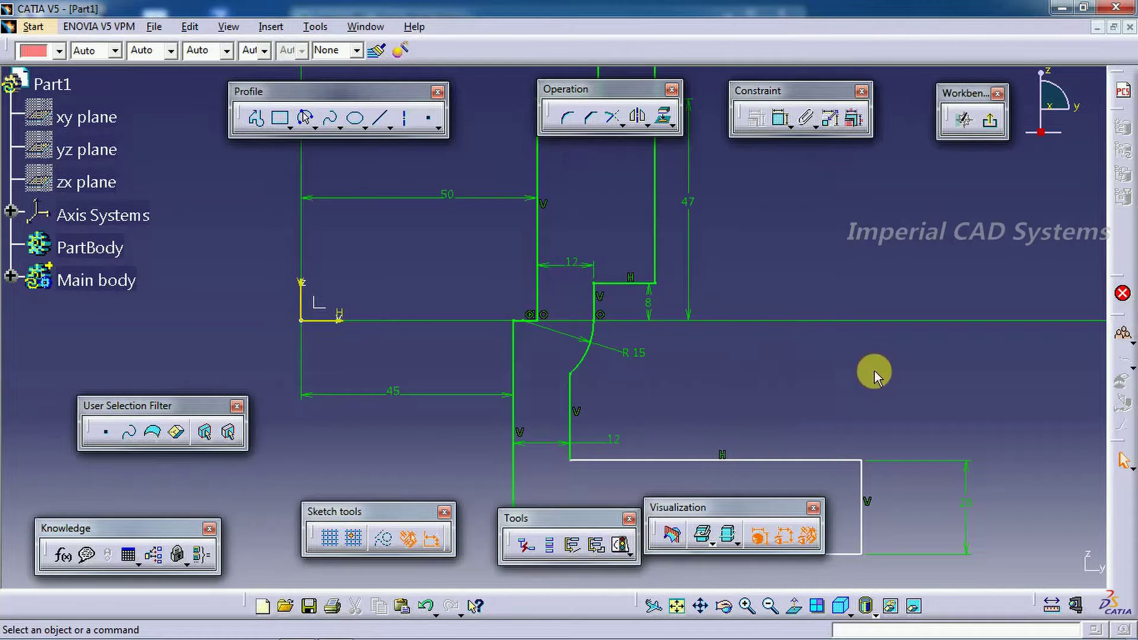
click(780, 123)
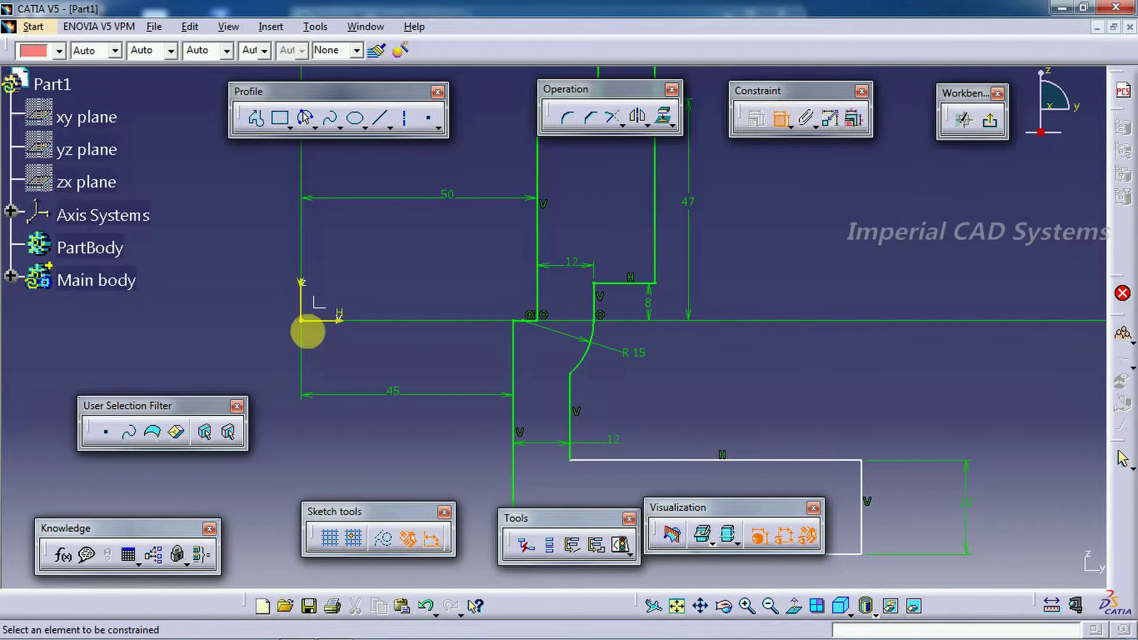
click(308, 320)
middle_drag(509, 362, 501, 221)
click(776, 388)
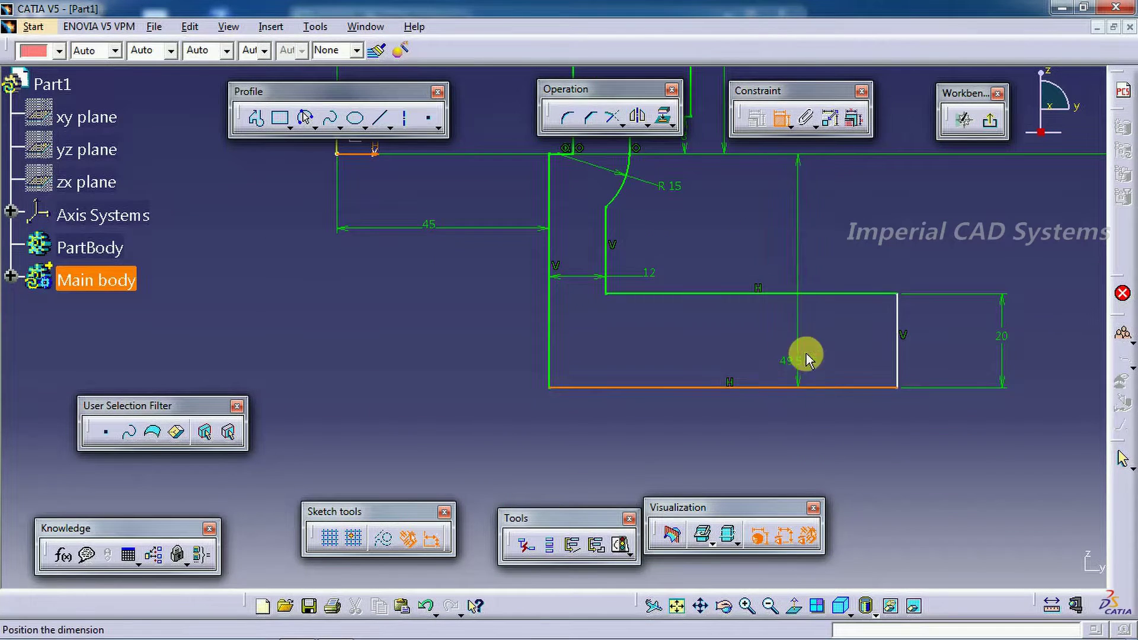
middle_drag(807, 358, 845, 326)
click(846, 325)
double_click(847, 323)
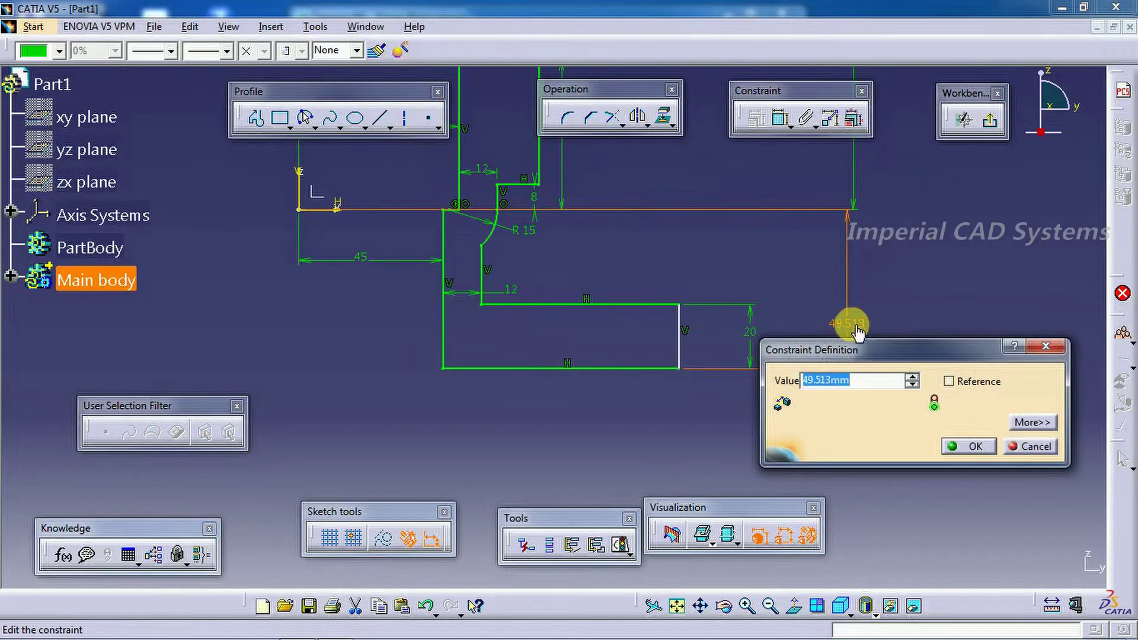
text(72-12.5)
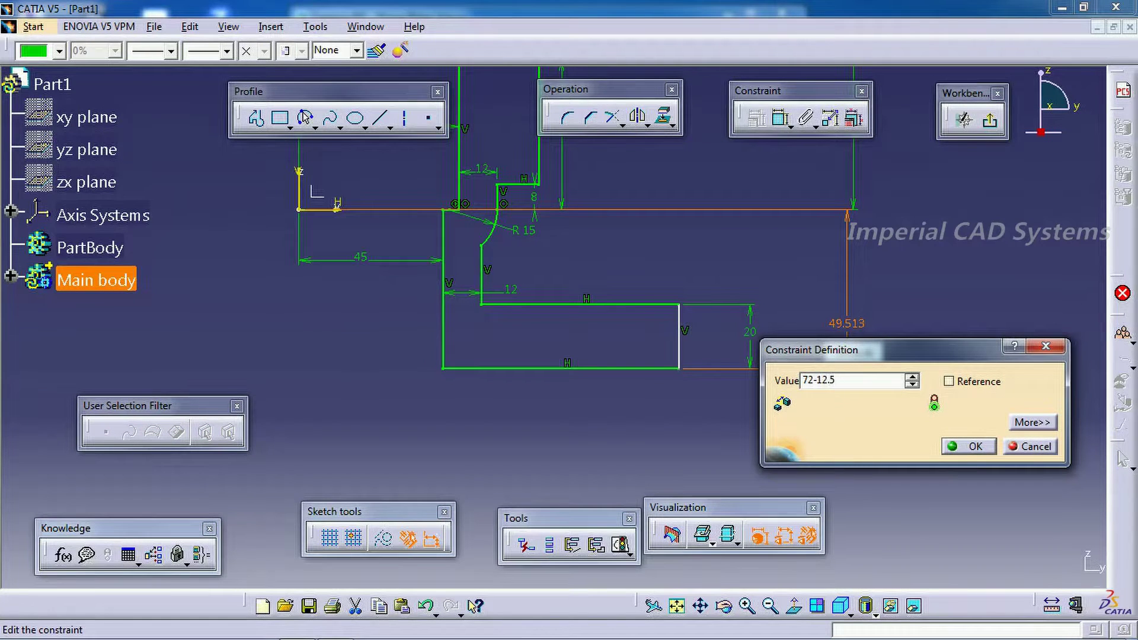
key(Return)
mouse_move(741, 284)
middle_down()
mouse_move(699, 264)
mouse_move(736, 348)
middle_up()
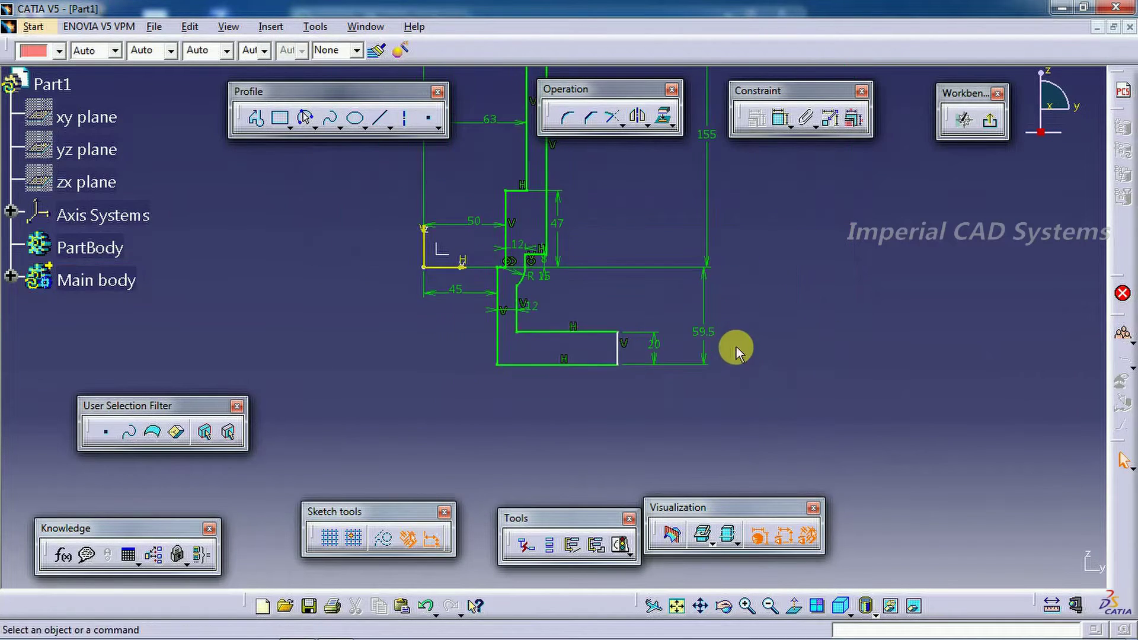
mouse_move(642, 418)
mouse_down()
mouse_move(756, 432)
mouse_move(615, 425)
mouse_move(634, 422)
mouse_up()
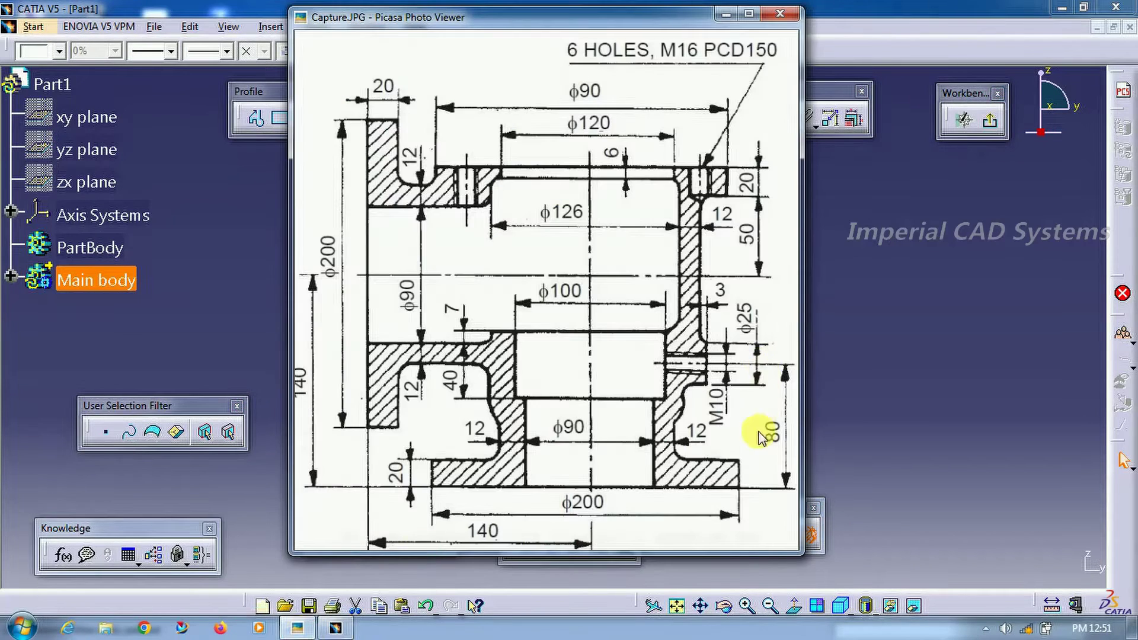
Step: Dimension the vertical axis to the profile's right vertical line as 100
click(305, 629)
click(922, 351)
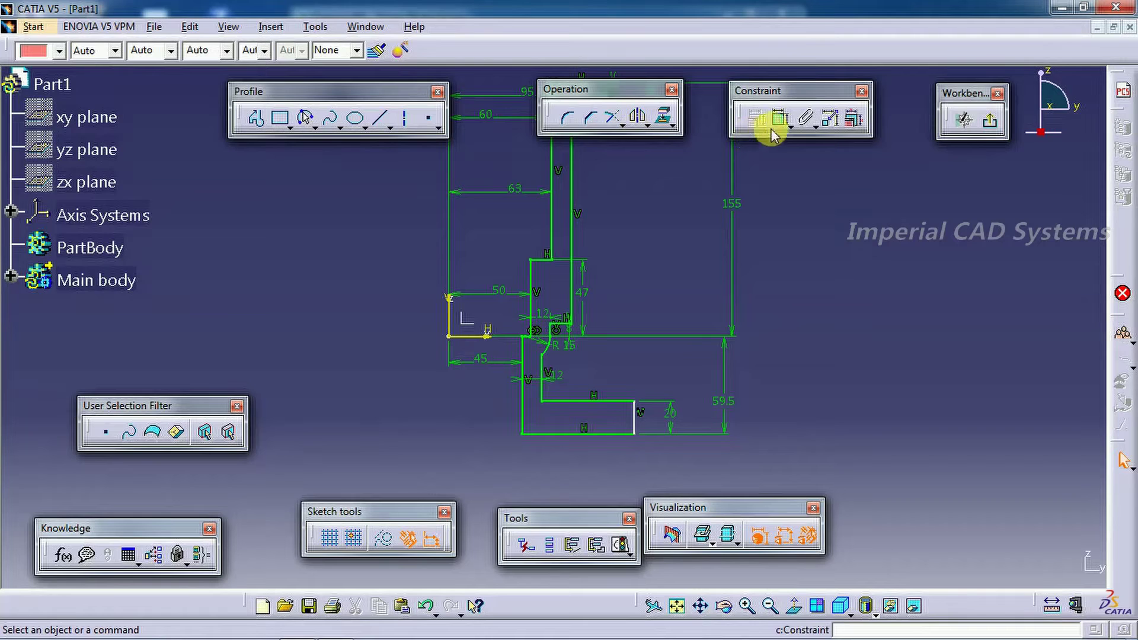
click(448, 303)
click(633, 414)
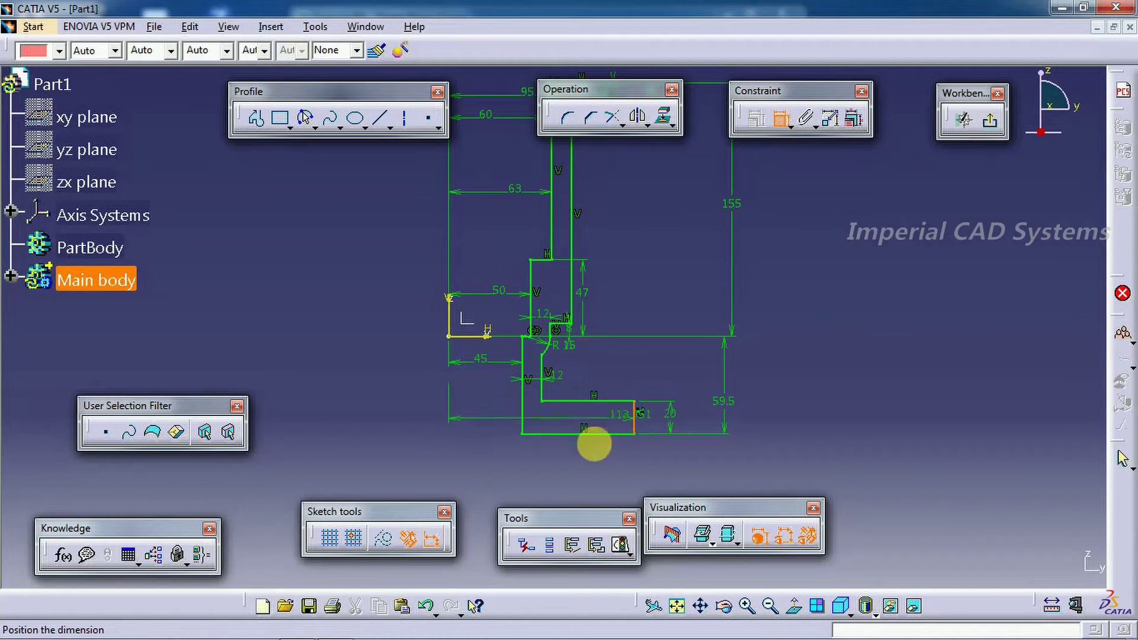
click(537, 466)
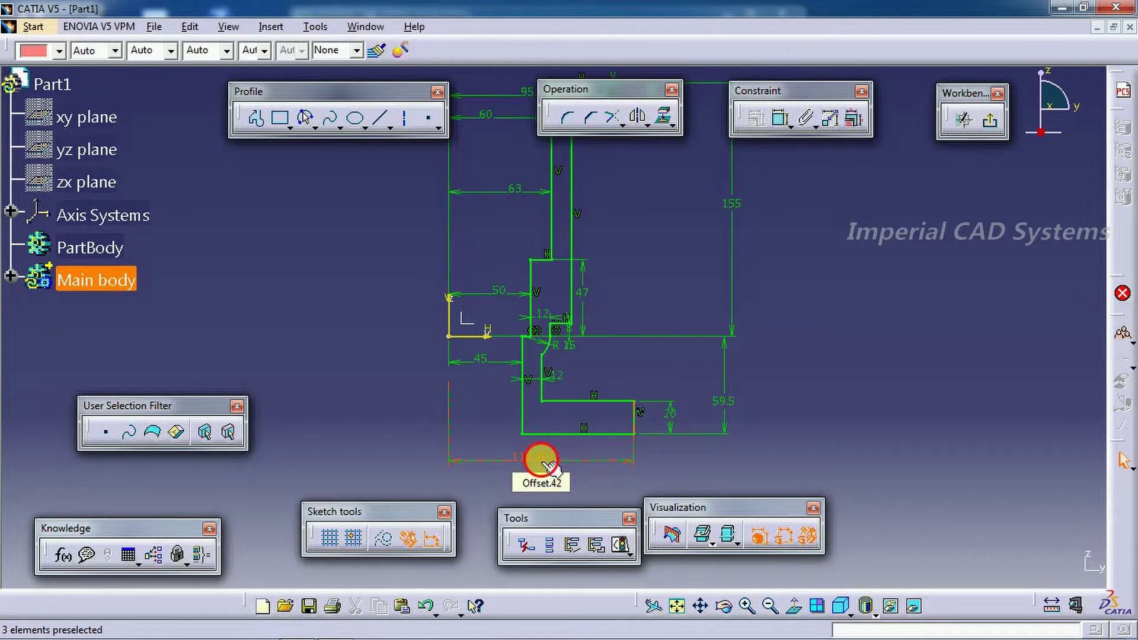
double_click(544, 462)
text(100)
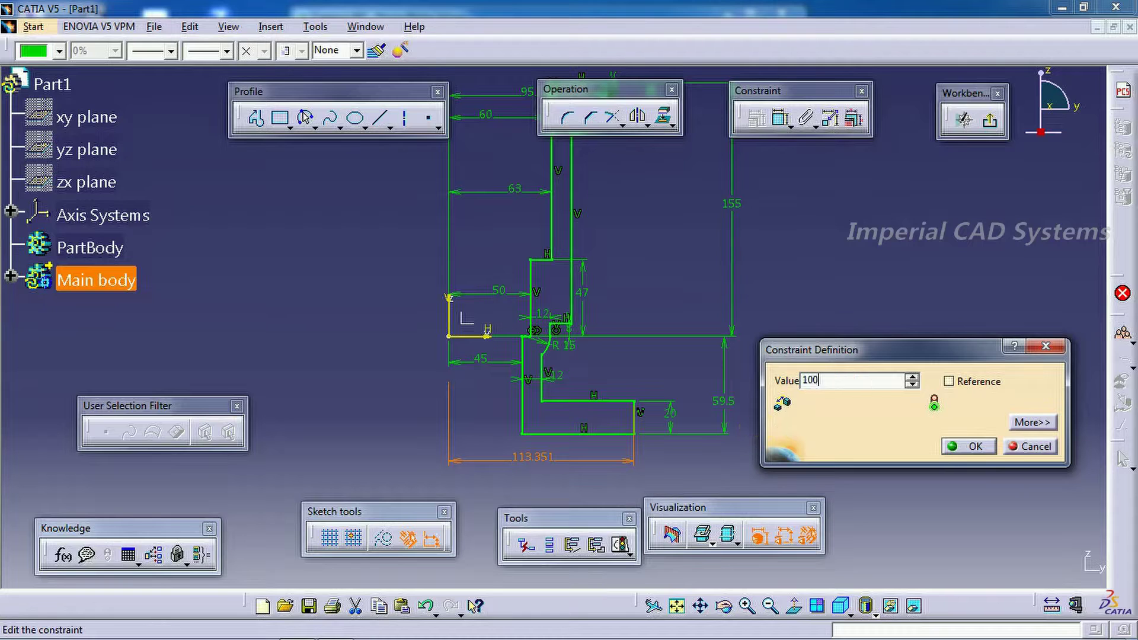
key(Return)
mouse_move(830, 255)
middle_down()
mouse_move(826, 285)
mouse_move(737, 348)
mouse_move(818, 314)
mouse_move(679, 321)
mouse_move(735, 266)
middle_up()
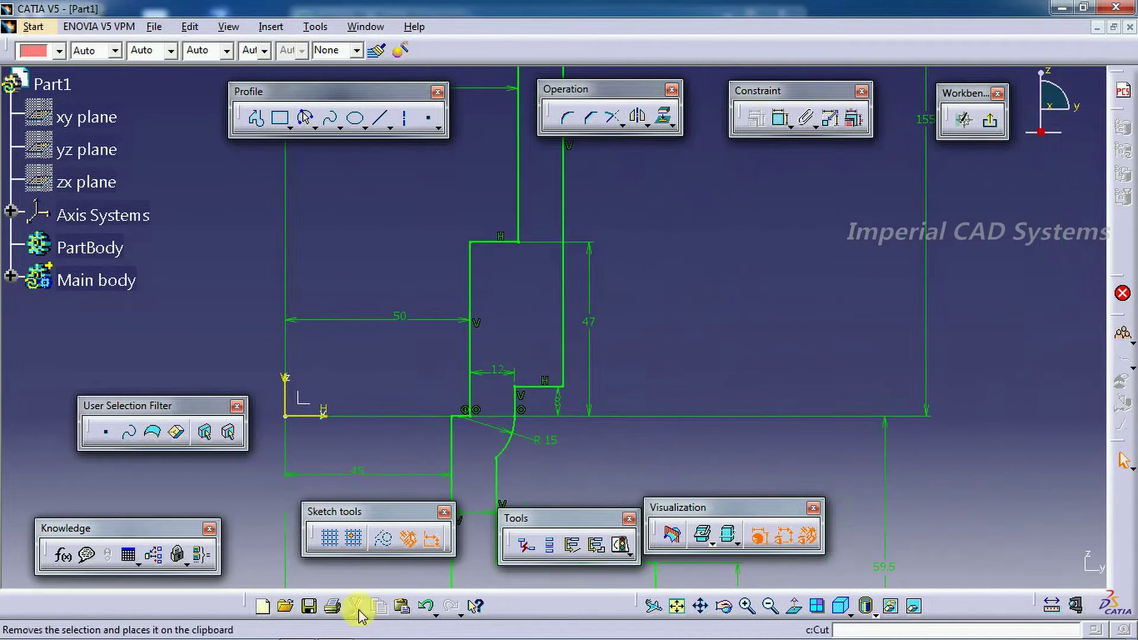
Step: Compare the profile with the reference drawing and zoom in on the step area
mouse_move(297, 630)
click(317, 547)
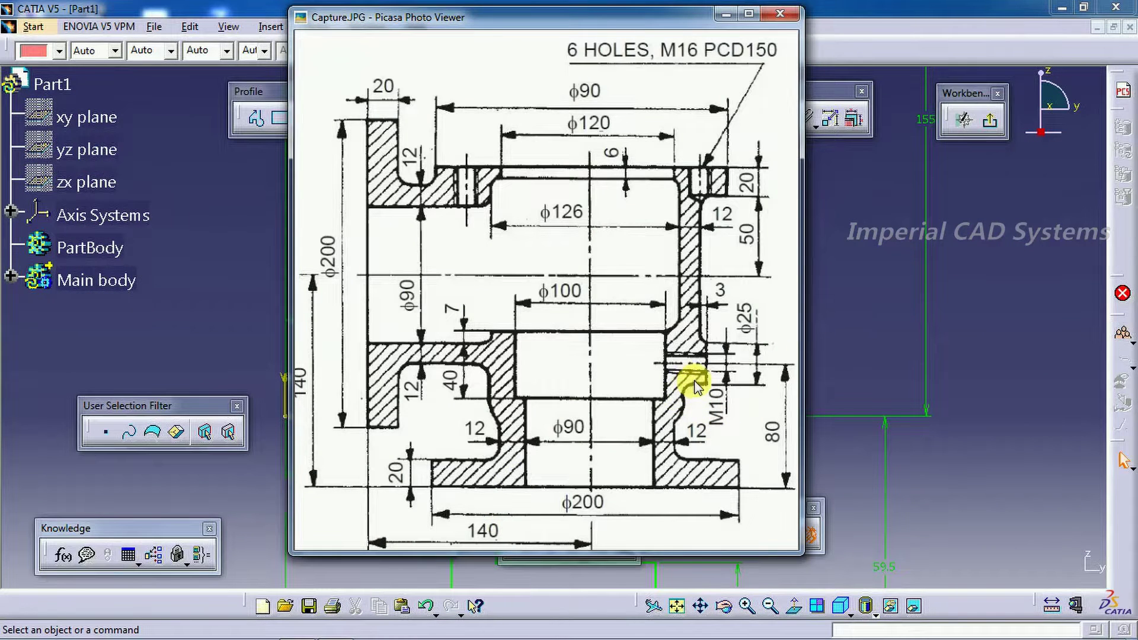
key(alt+Tab)
mouse_move(643, 198)
middle_down()
mouse_move(680, 432)
mouse_move(317, 147)
middle_up()
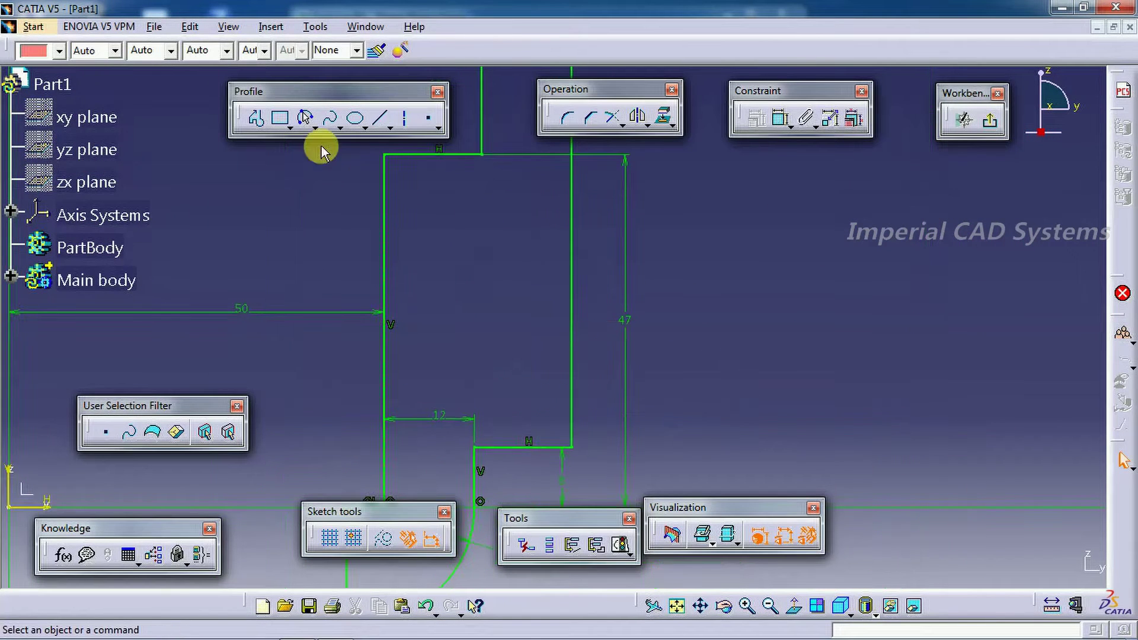
Step: Round the corner between the step's horizontal and vertical lines with an R8 radius
click(564, 122)
middle_drag(488, 463, 475, 393)
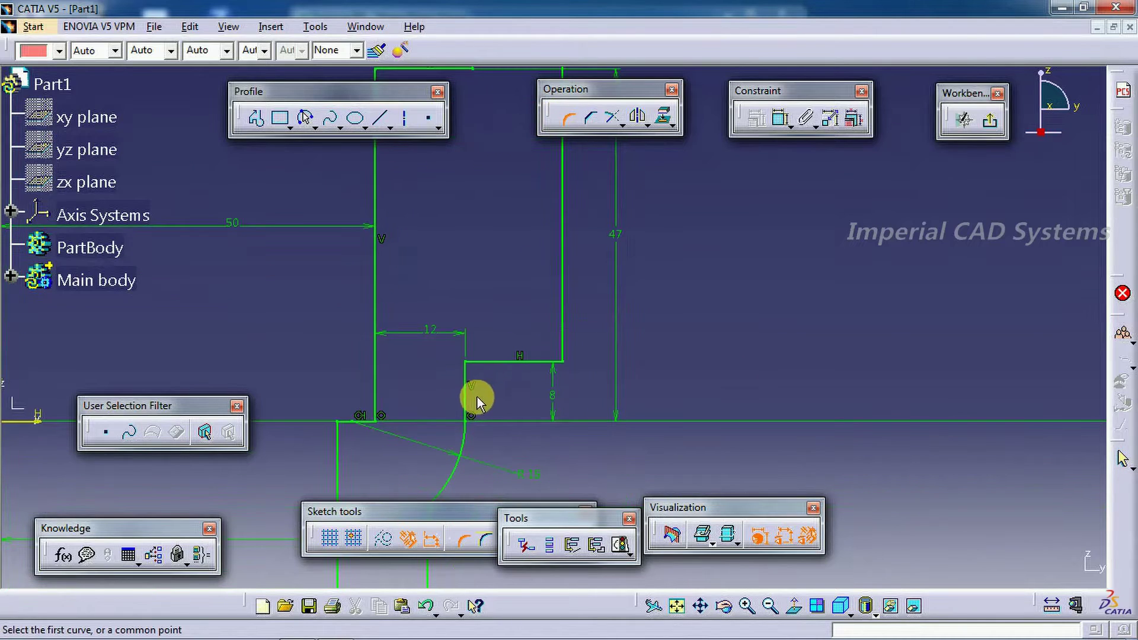
click(508, 372)
click(544, 386)
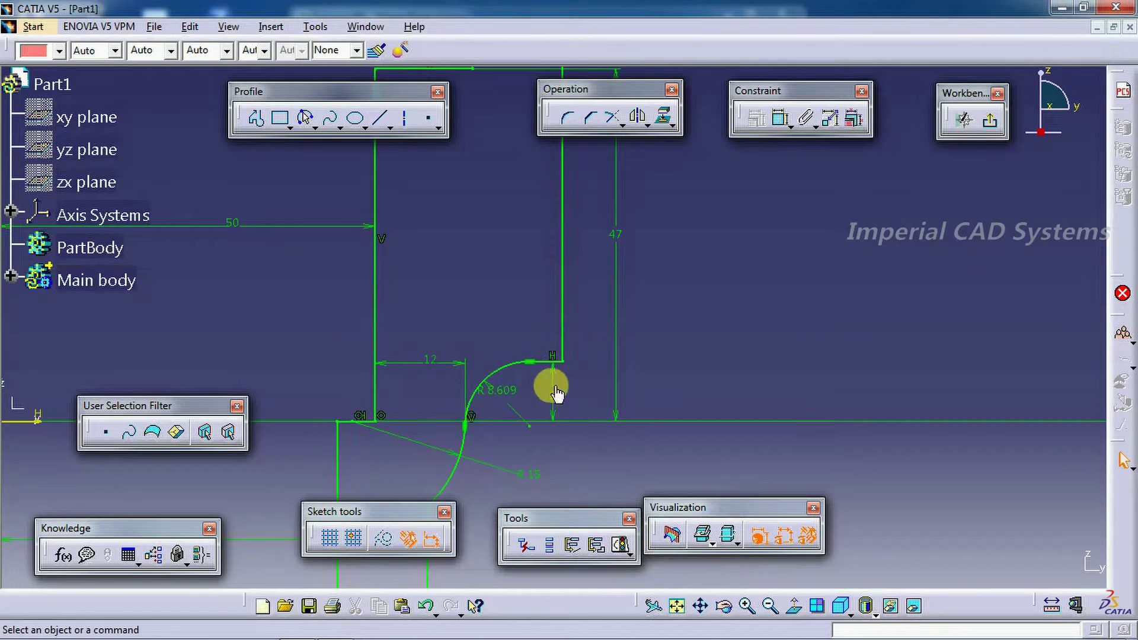
double_click(508, 402)
text(8.609mm)
key(Return)
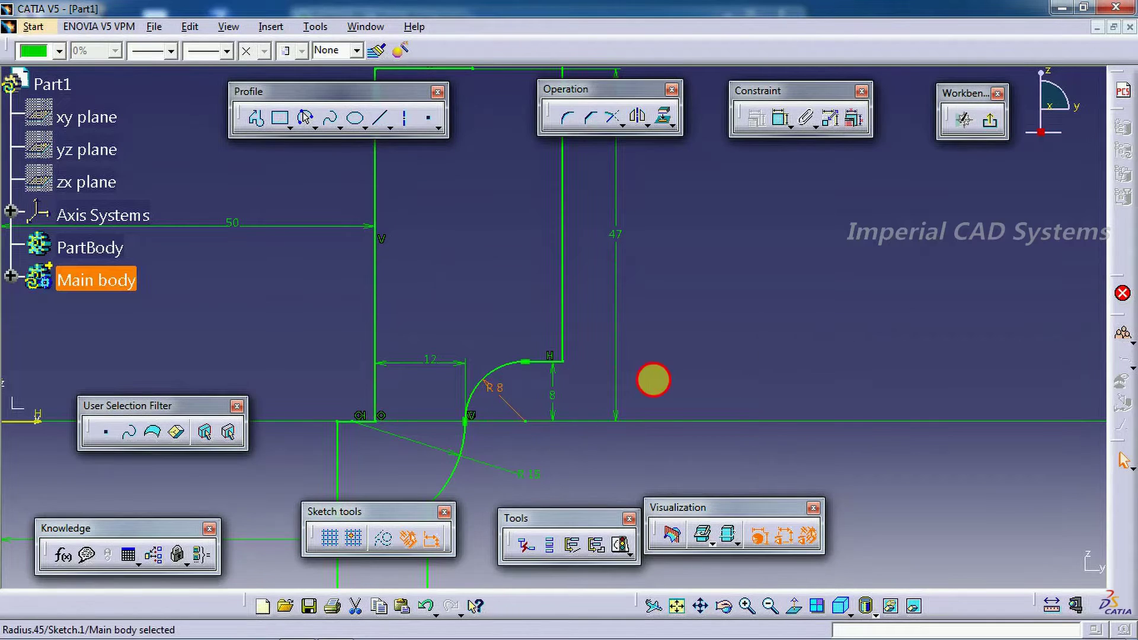
ctrl+middle_drag(653, 380, 445, 526)
click(298, 632)
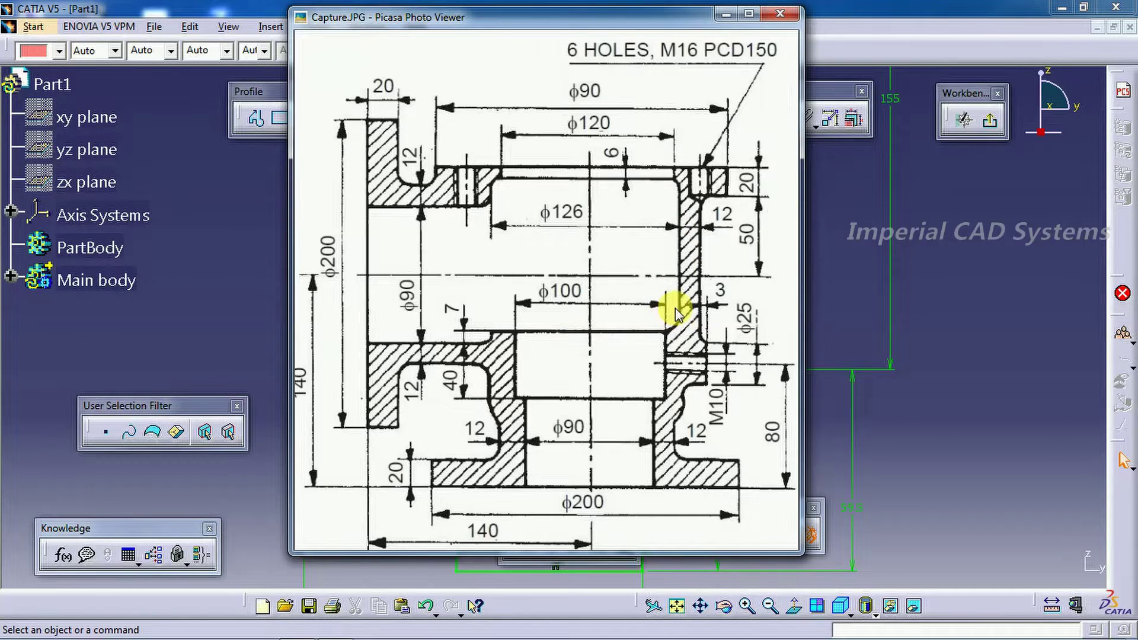
Step: Round the profile's upper step corner with an R13 corner
click(794, 217)
click(569, 119)
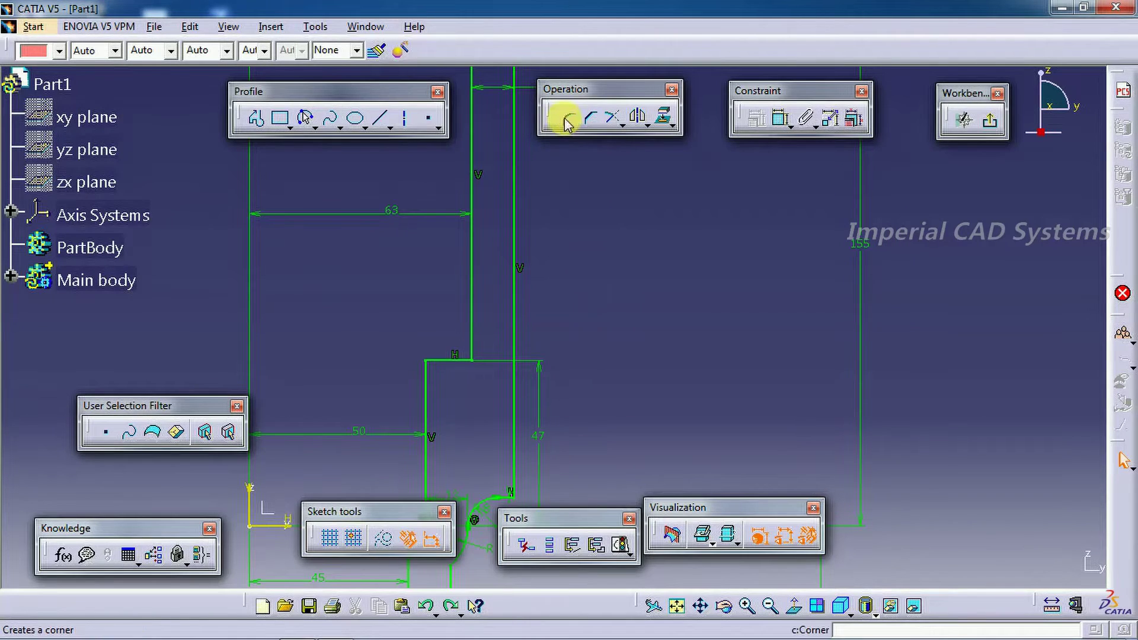
click(454, 358)
click(471, 323)
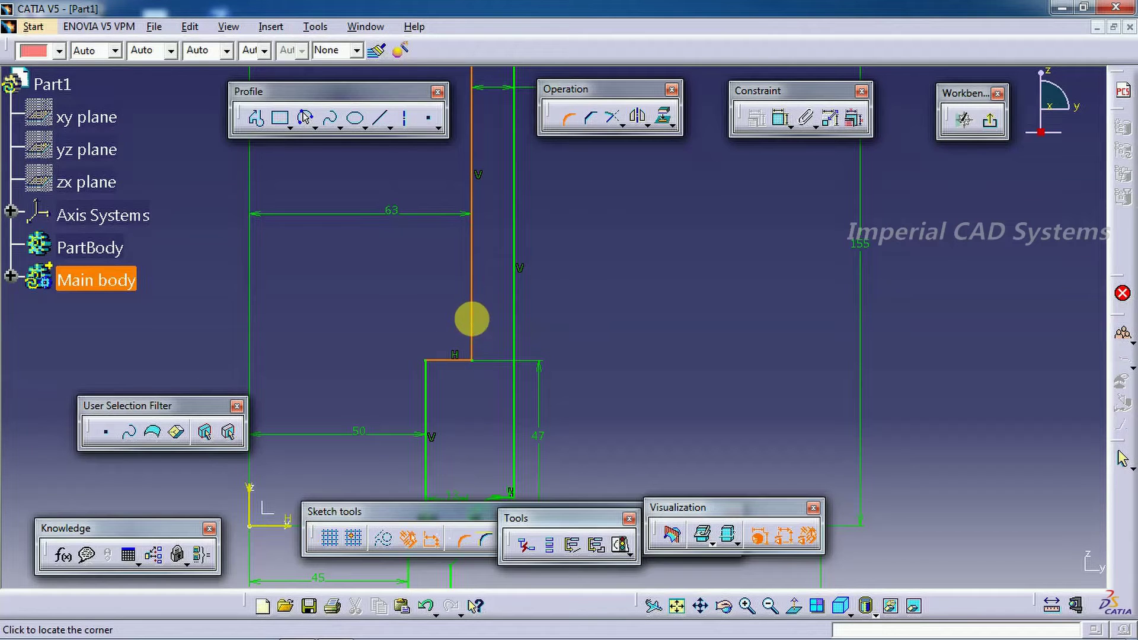
click(479, 342)
double_click(472, 344)
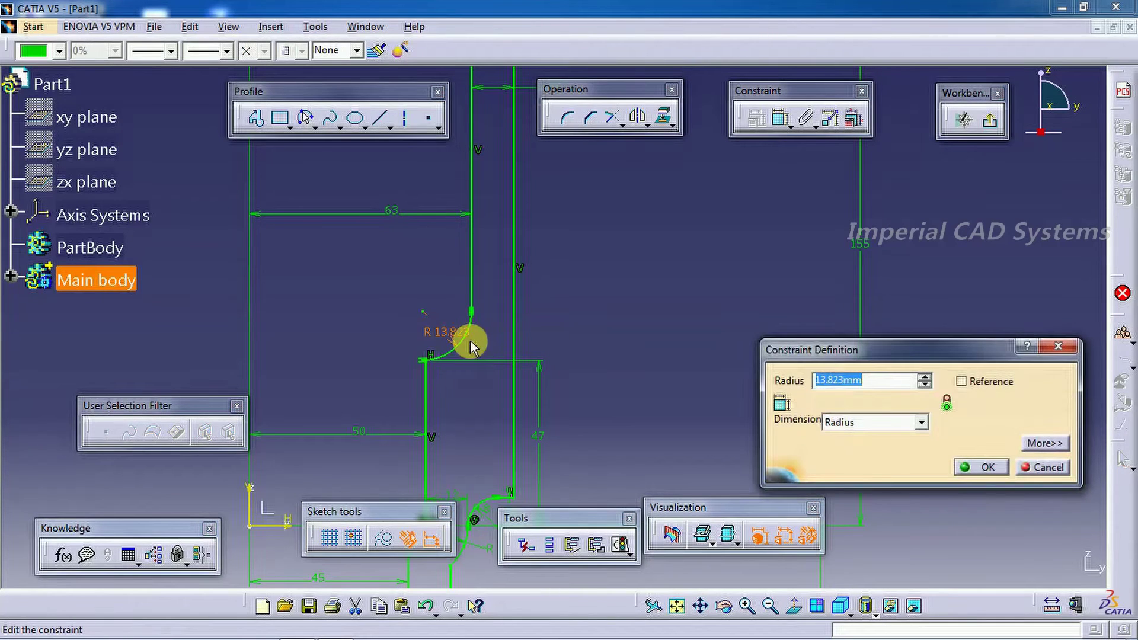
key(Return)
middle_drag(622, 343, 587, 409)
Step: Add a small R2 corner at the top flange's inner junction
click(294, 622)
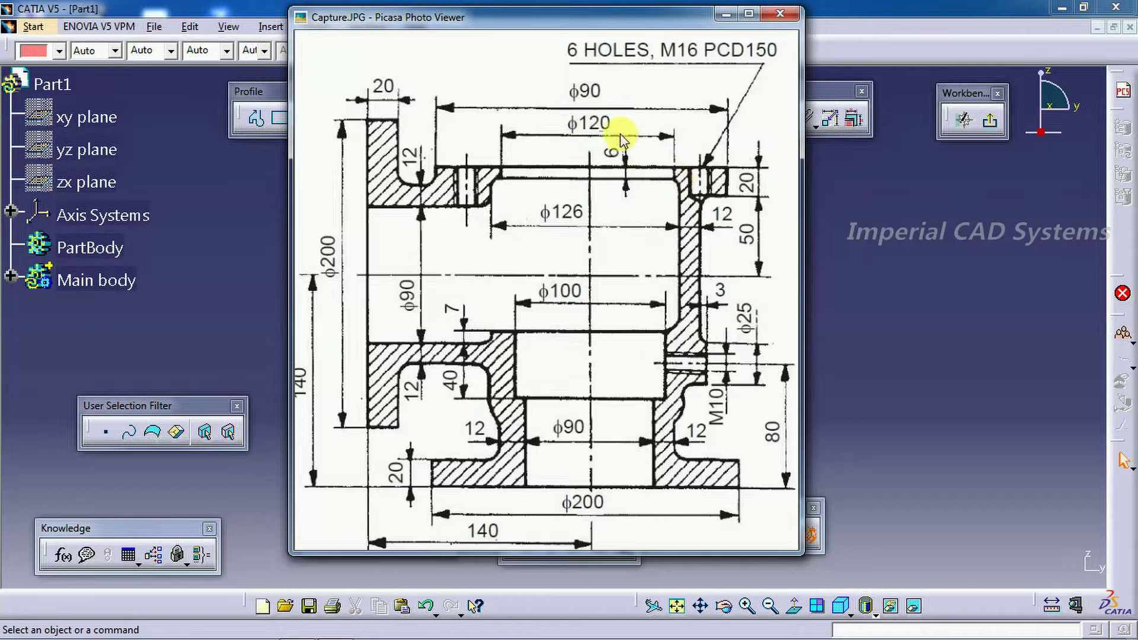
click(802, 219)
mouse_move(801, 219)
middle_down()
mouse_move(678, 259)
mouse_move(755, 445)
mouse_move(706, 320)
mouse_move(686, 365)
mouse_move(652, 267)
middle_up()
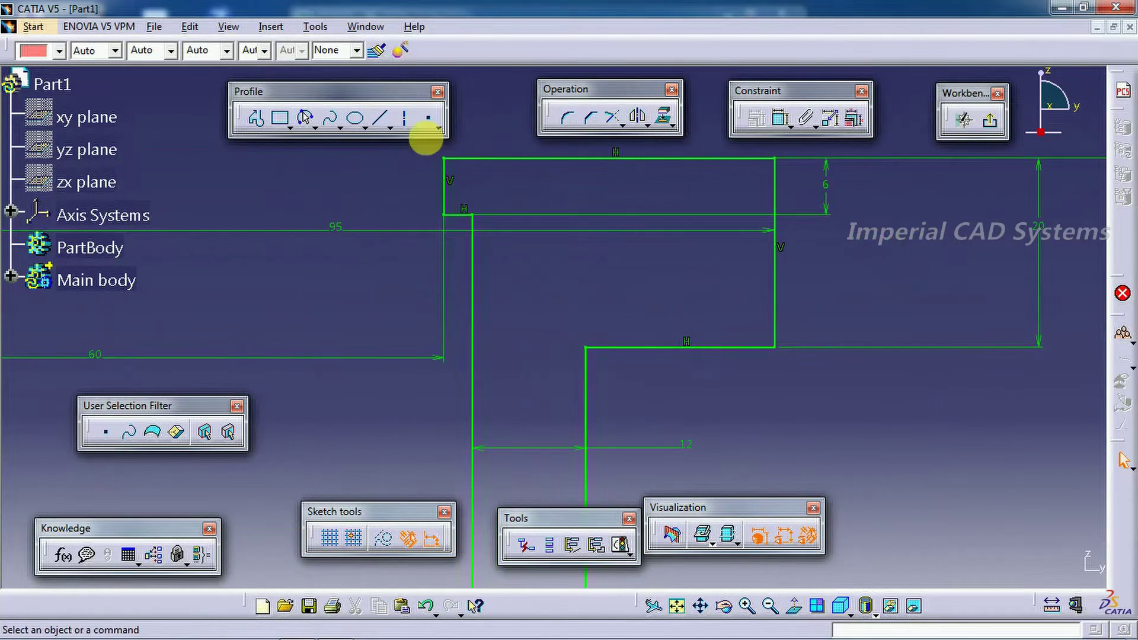
click(569, 116)
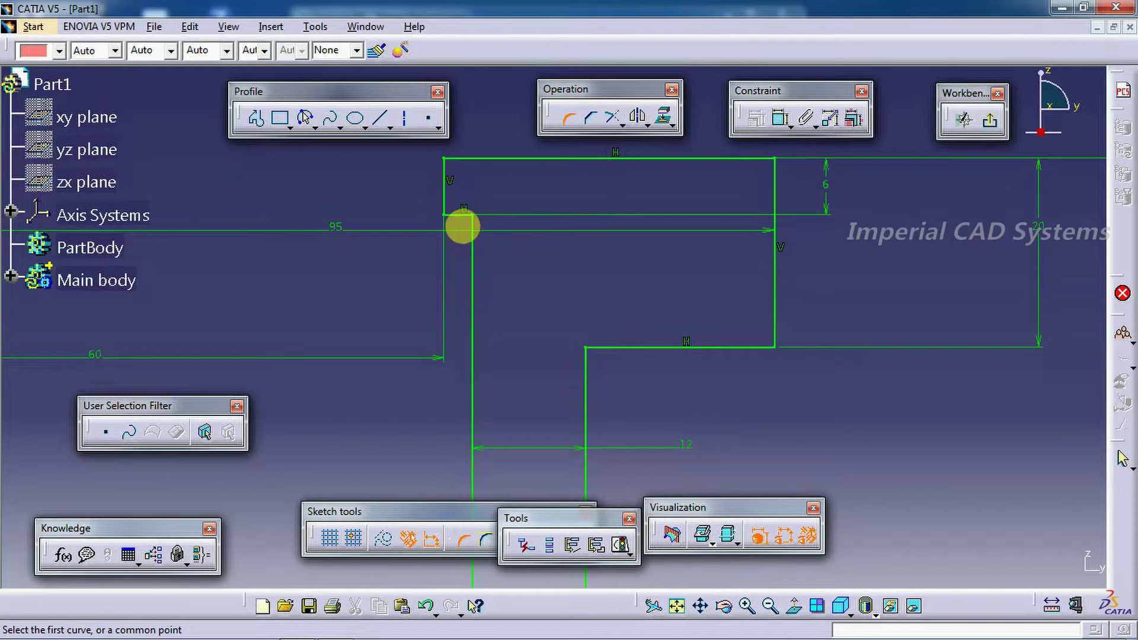
click(471, 238)
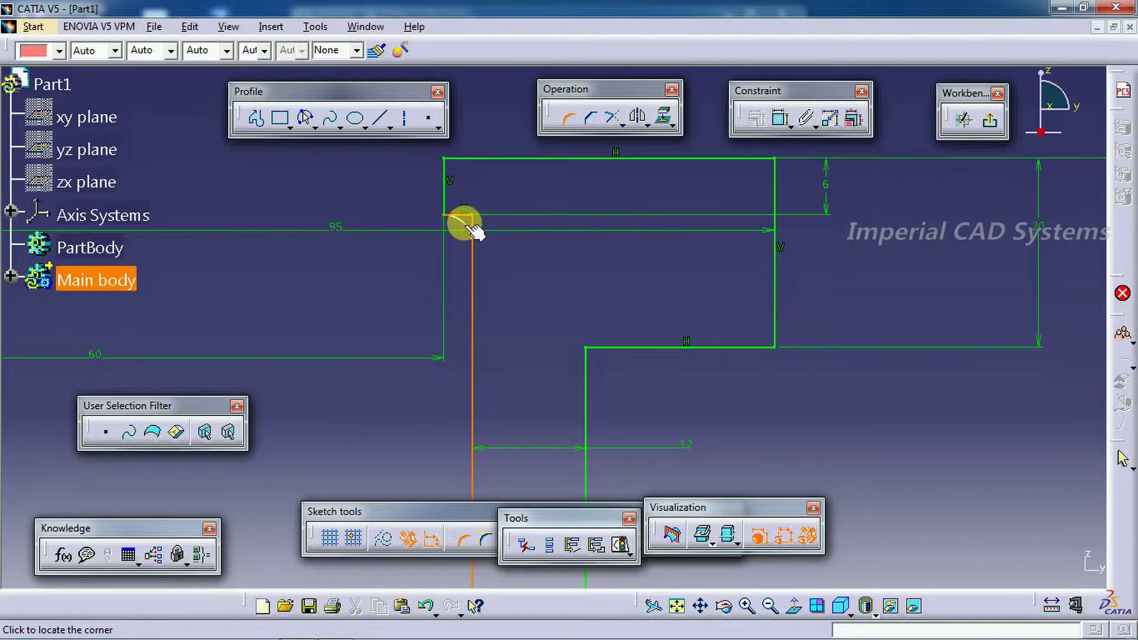
click(473, 229)
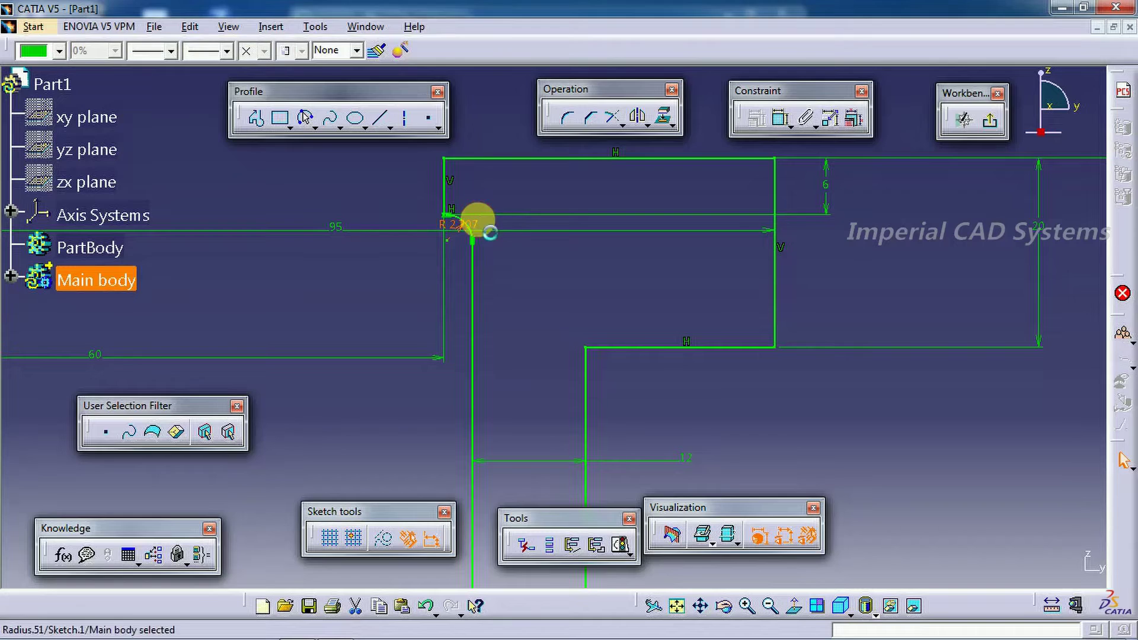
double_click(477, 219)
text(2.707mm)
key(Return)
middle_drag(545, 278, 545, 278)
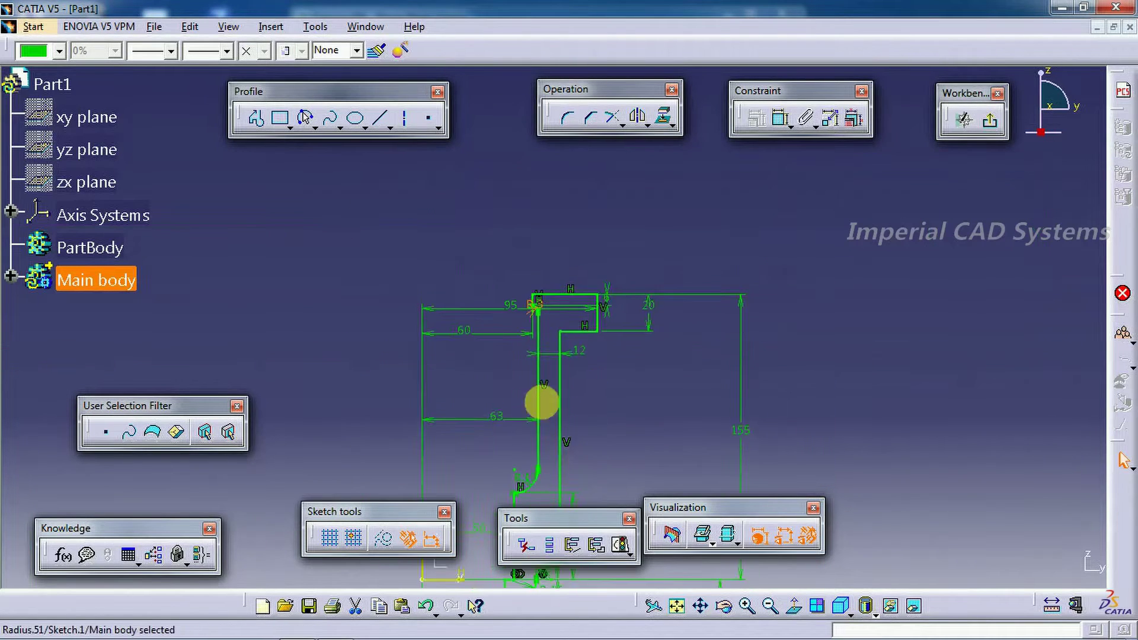
middle_drag(540, 403, 679, 313)
Step: Revolve Sketch.1 360° about the Z axis into Shaft.1 under Main body
click(990, 122)
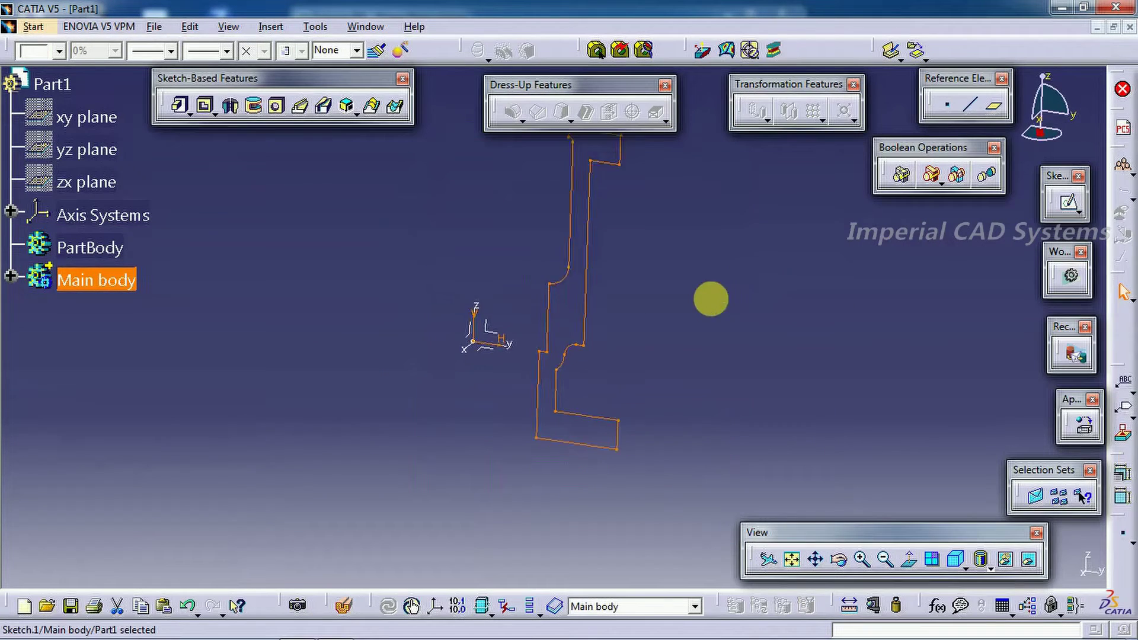
click(231, 106)
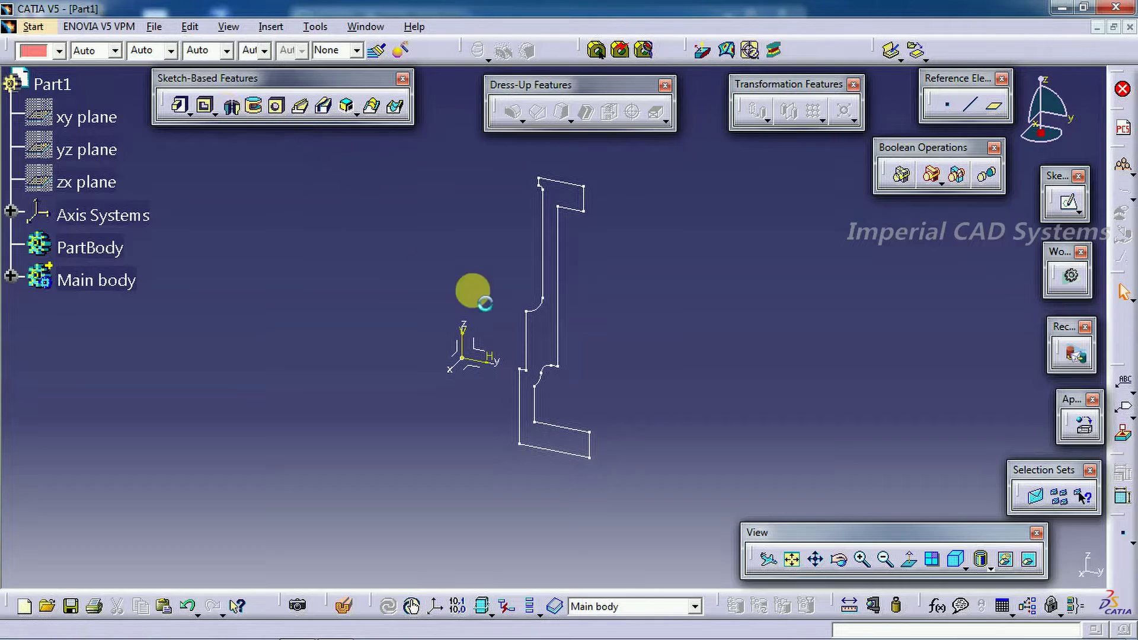
click(541, 314)
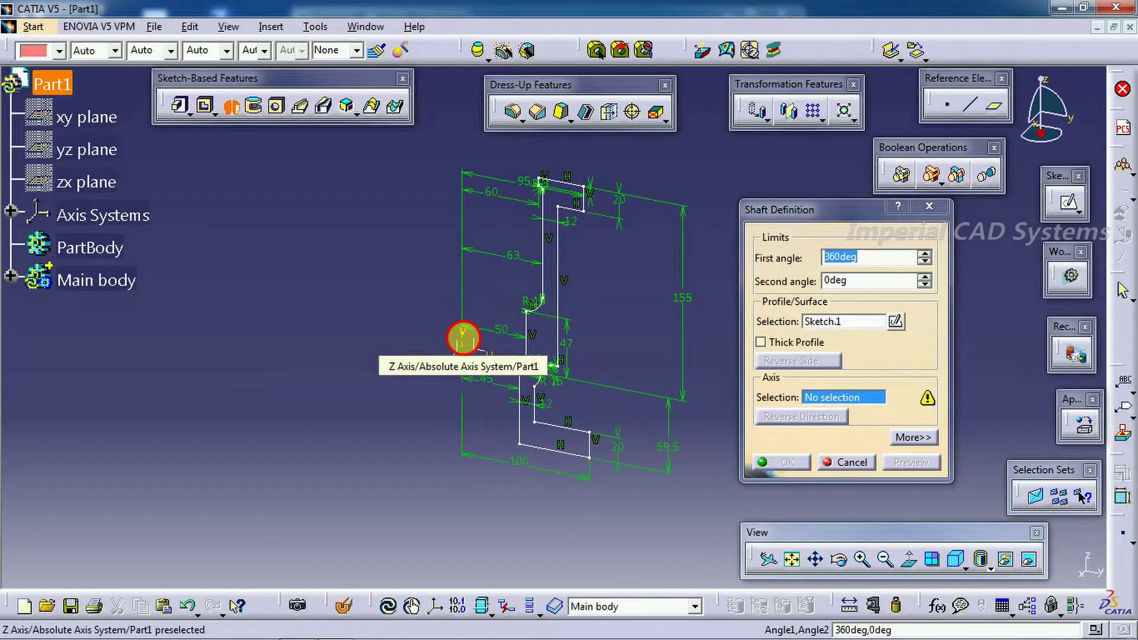
click(464, 335)
click(800, 463)
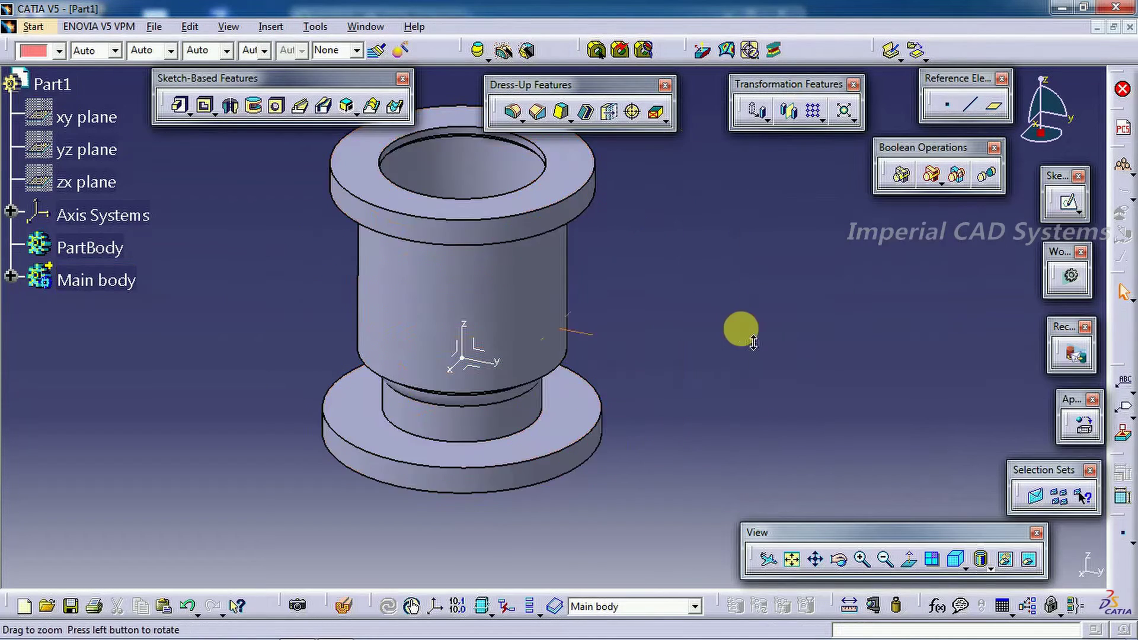
middle_drag(736, 330, 209, 352)
click(12, 277)
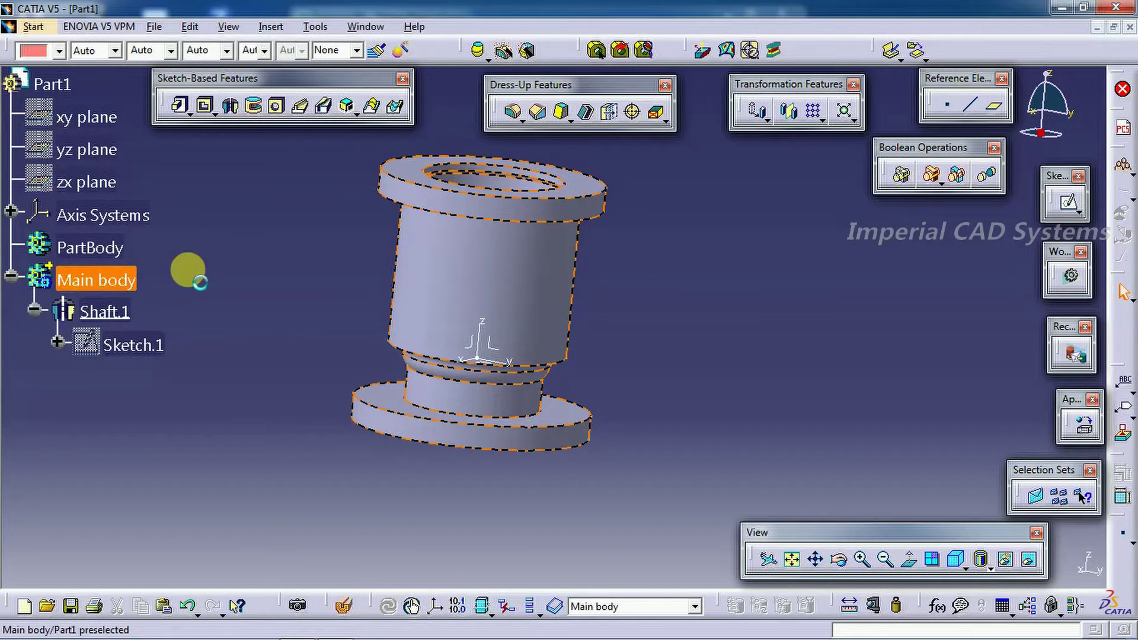
mouse_move(297, 308)
middle_down()
mouse_move(314, 320)
mouse_move(332, 450)
middle_up()
click(300, 629)
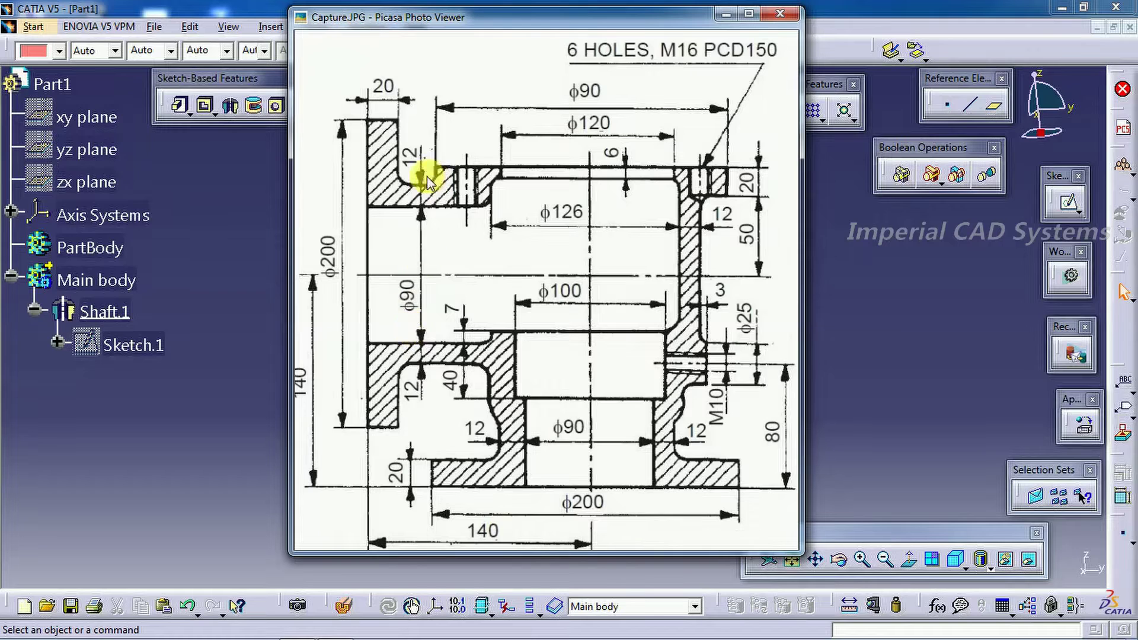
click(266, 330)
Step: Insert a new body, Body.3, and start a sketch on the YZ plane
click(270, 26)
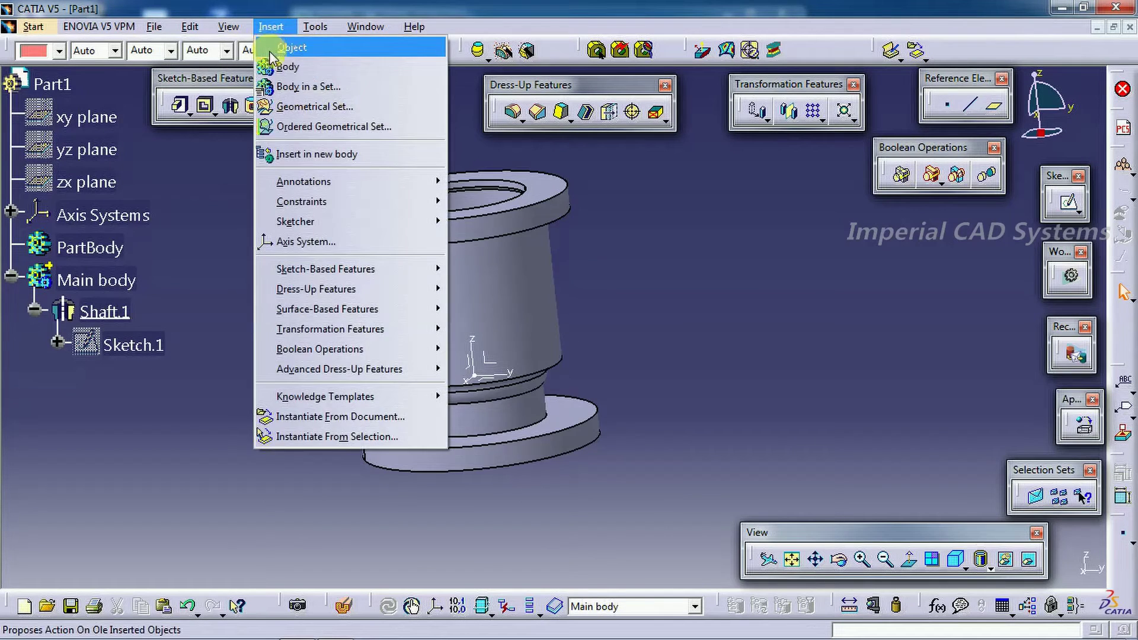
click(288, 66)
middle_drag(445, 326, 509, 348)
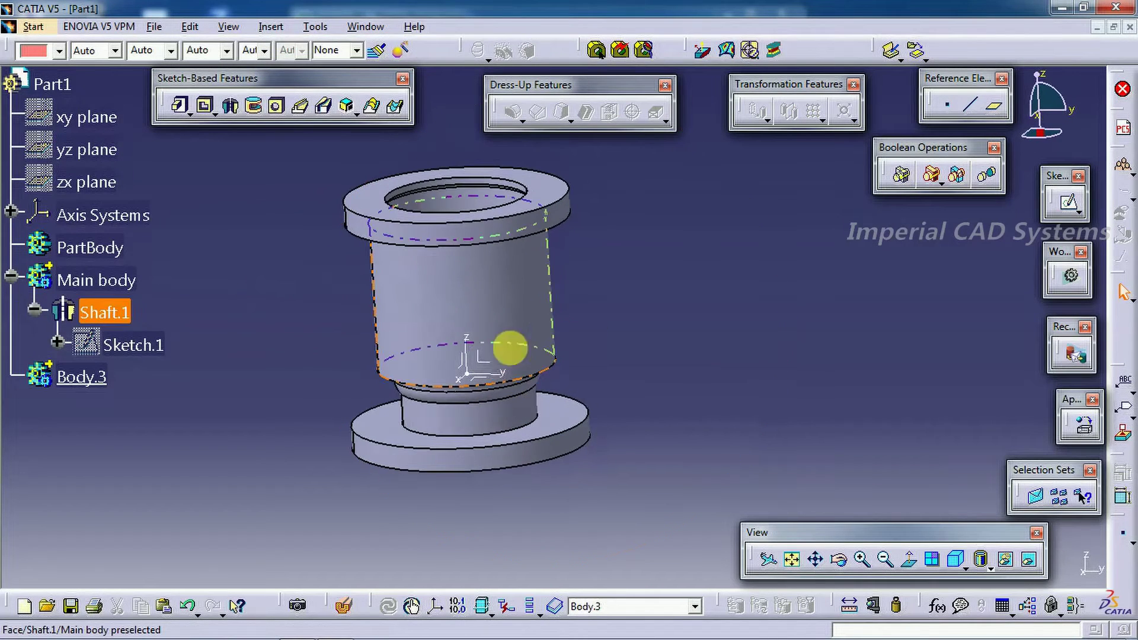
click(474, 362)
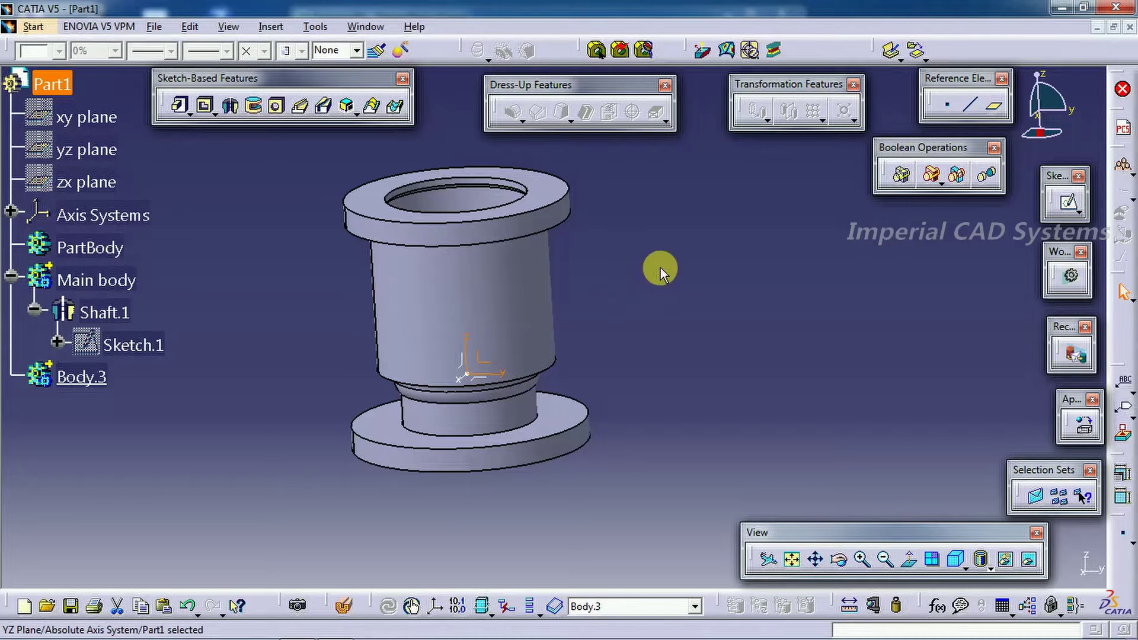
click(1067, 202)
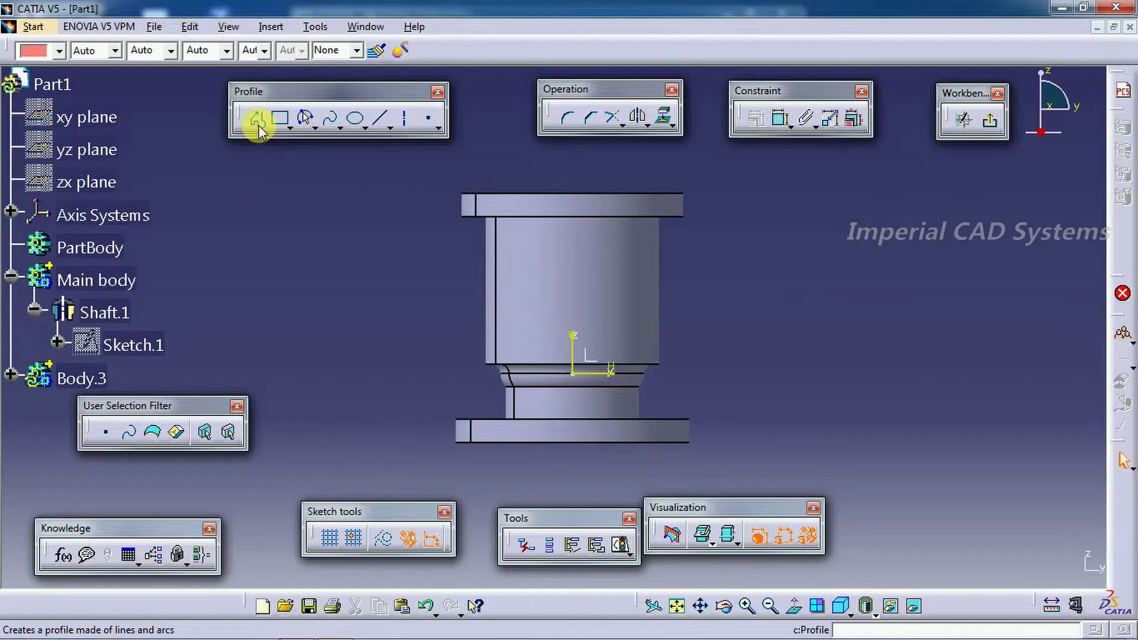
Step: Draw a horizontal axis and dimension it 50 mm below the top flange's underside
click(259, 126)
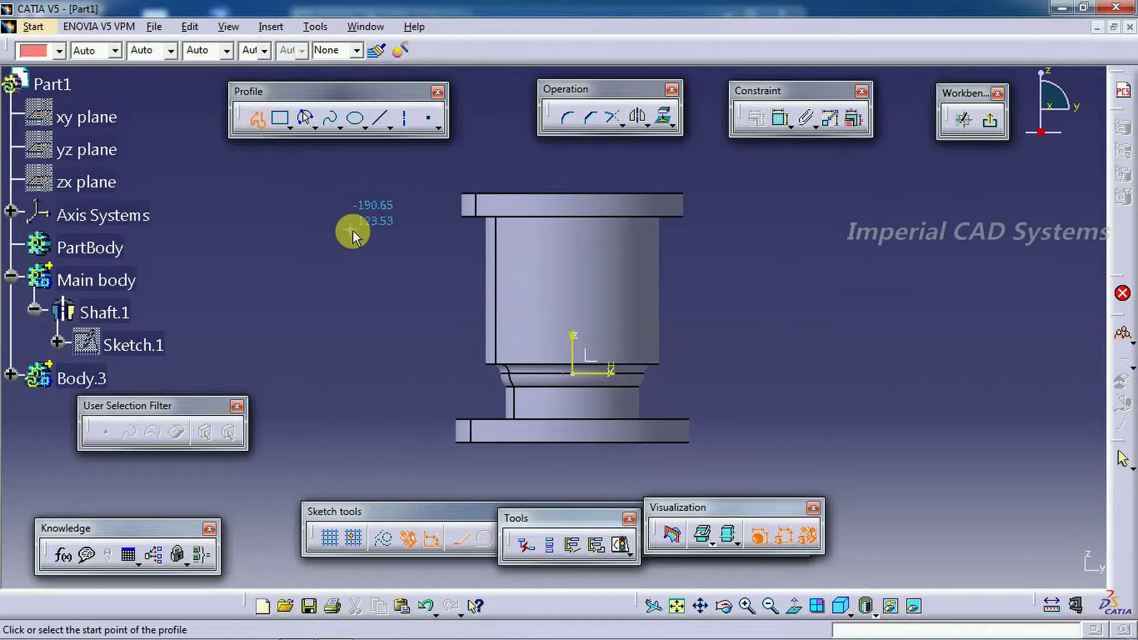
click(367, 275)
click(738, 275)
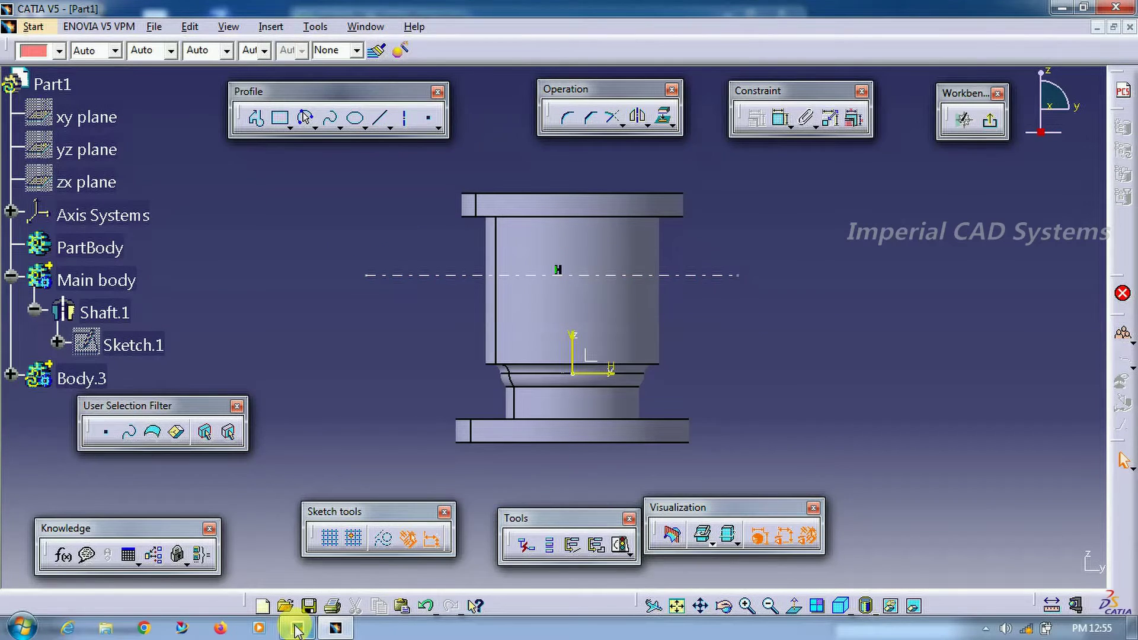
click(296, 628)
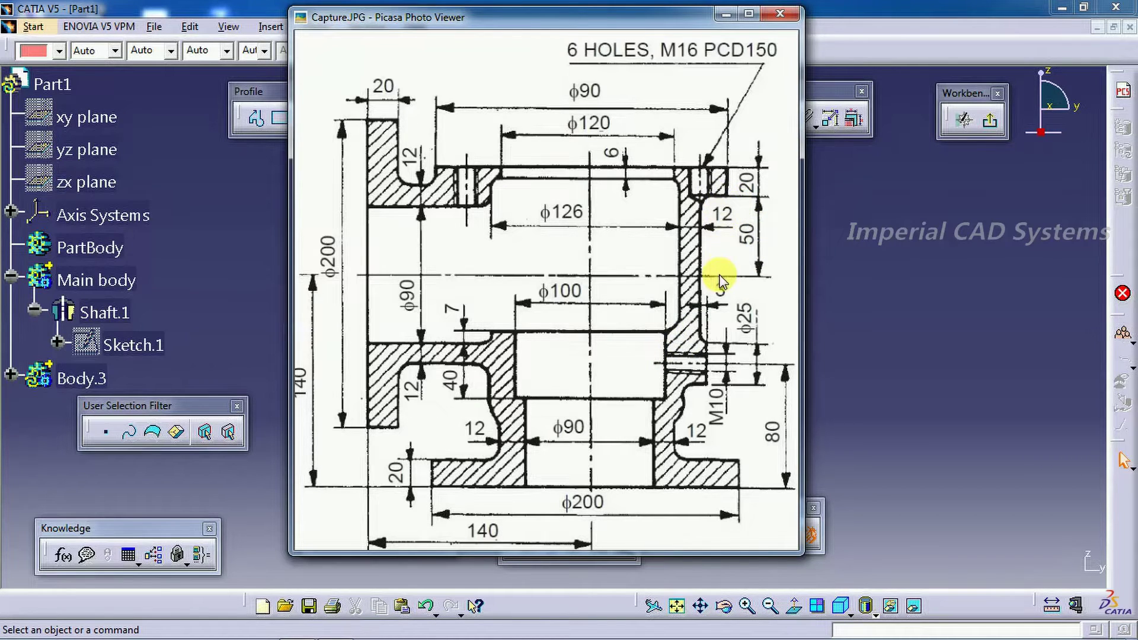
click(911, 242)
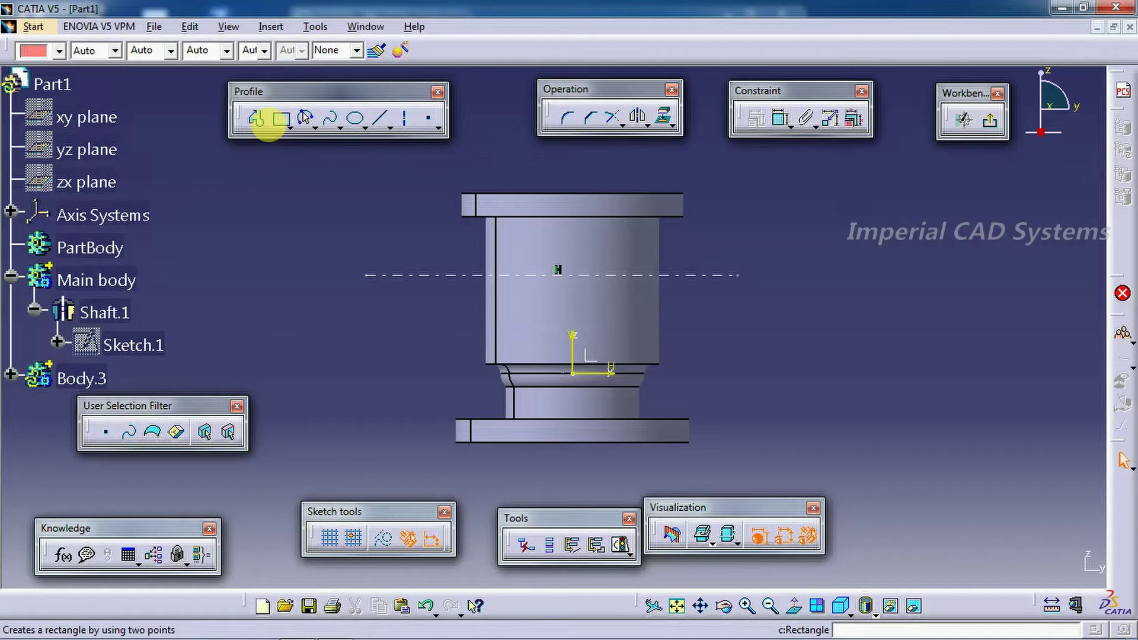
click(673, 216)
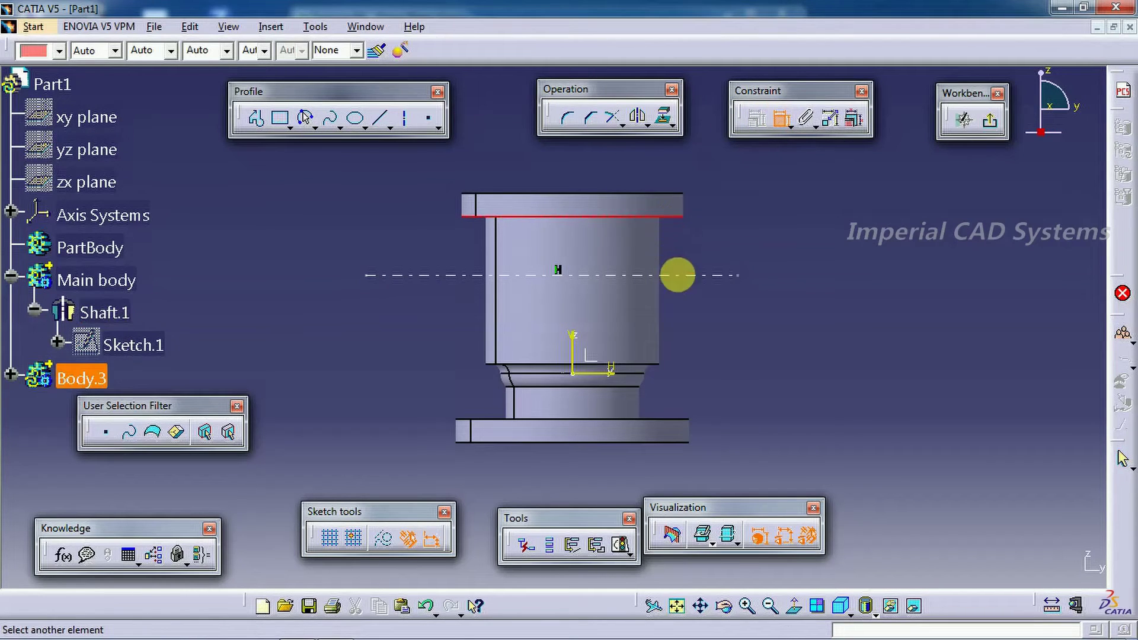
click(713, 253)
double_click(715, 251)
text(50mm)
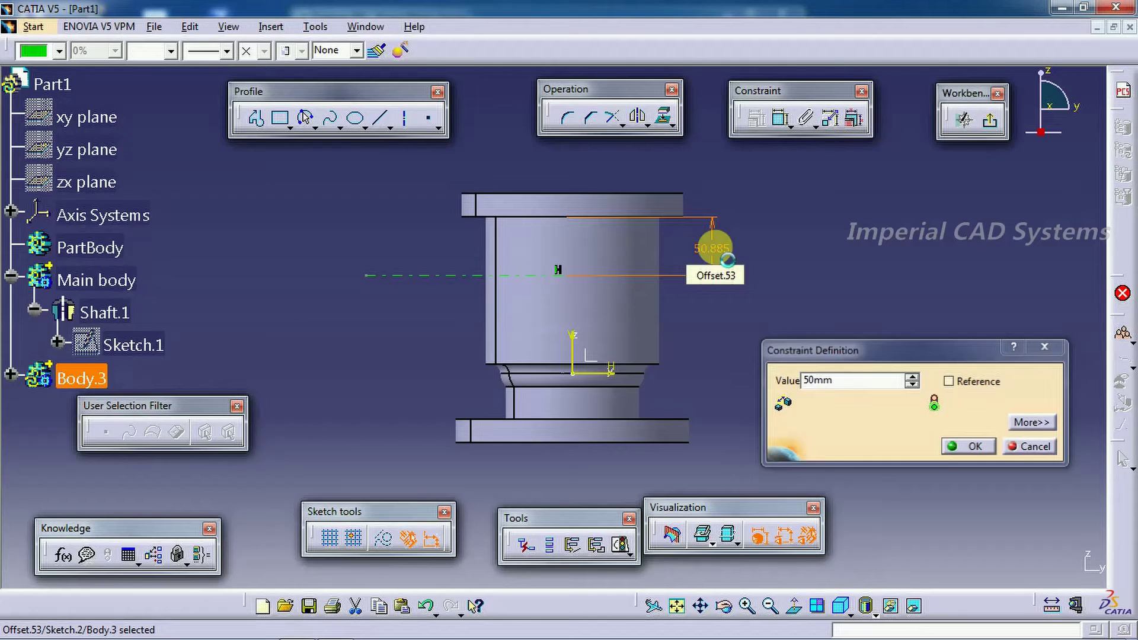
key(Return)
middle_drag(734, 338, 824, 379)
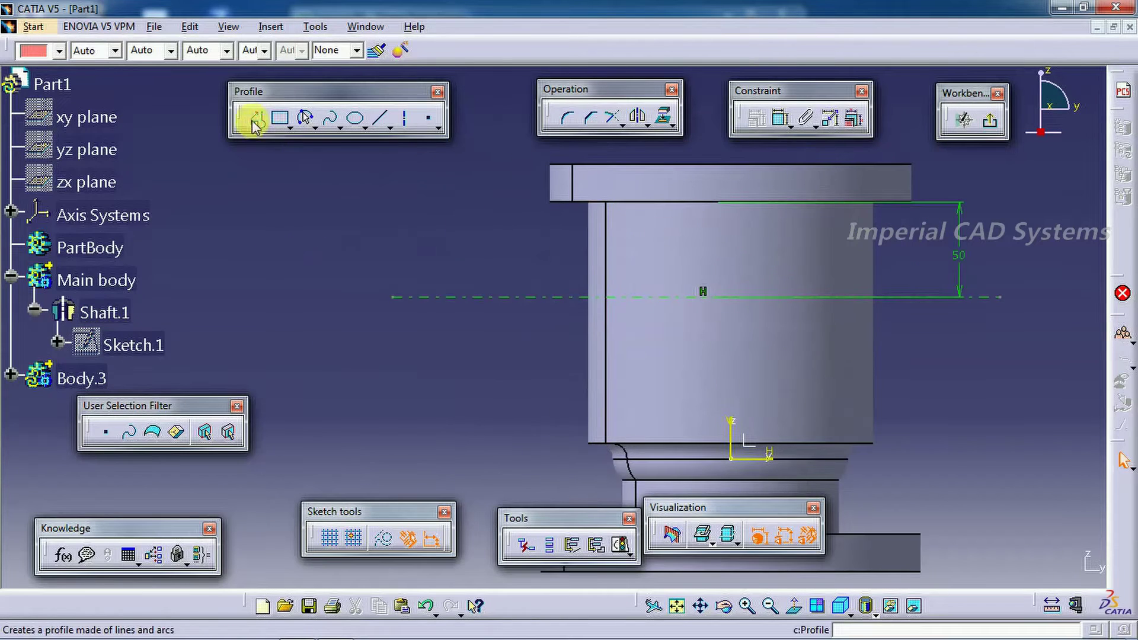
Step: Draw a closed stepped L-shaped line profile above the axis at the part's top-left
click(256, 118)
middle_drag(482, 253, 510, 302)
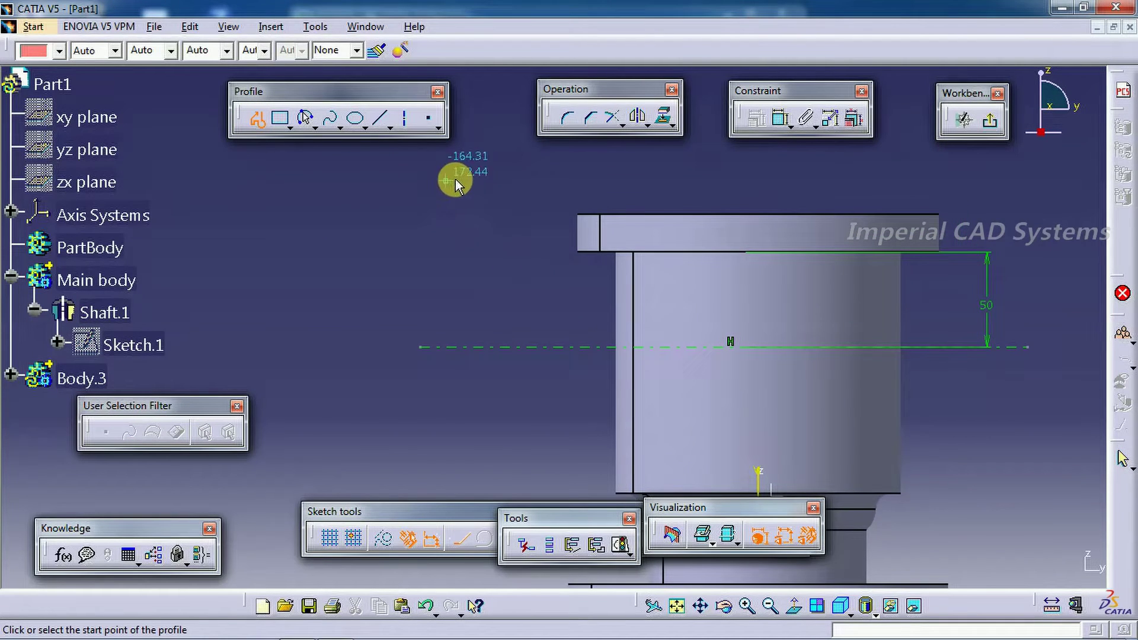
click(455, 179)
click(425, 179)
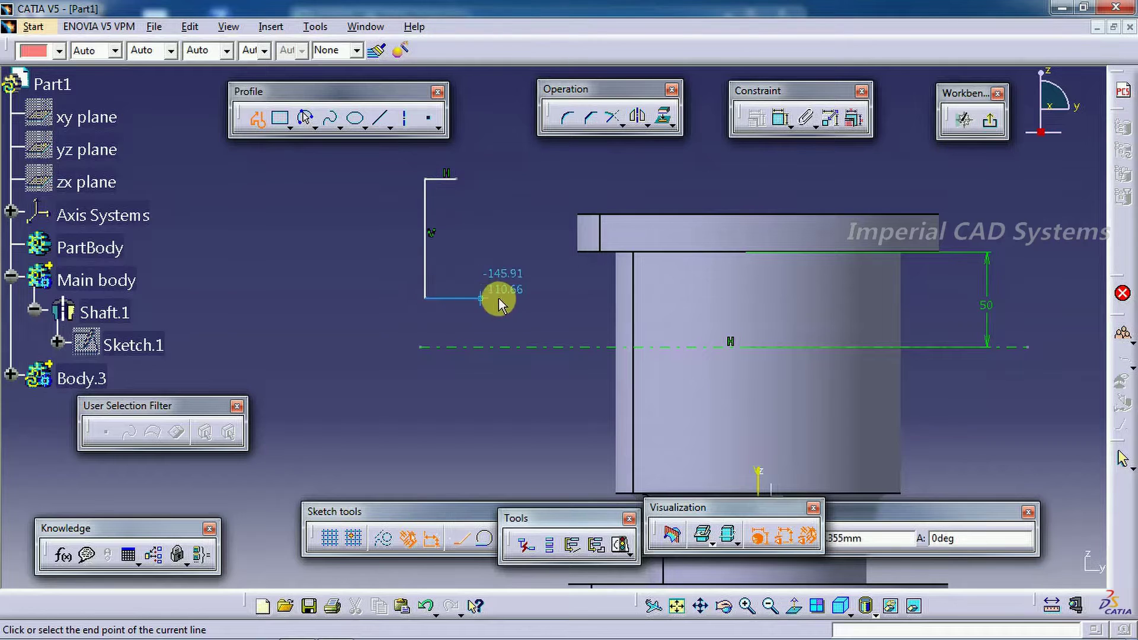
click(304, 627)
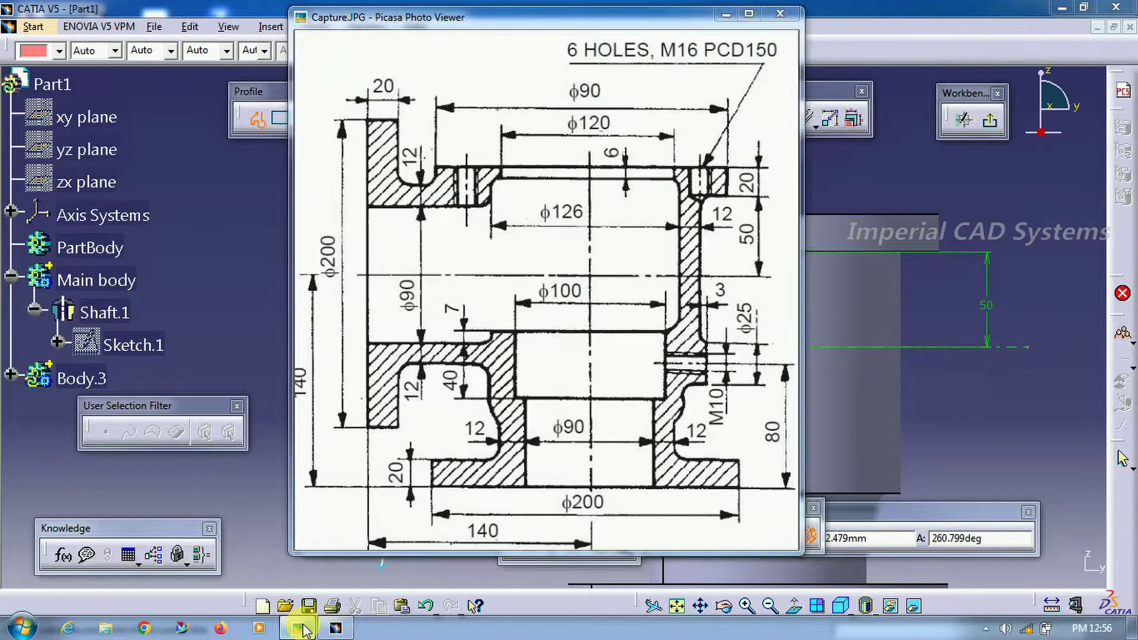
click(299, 627)
click(424, 298)
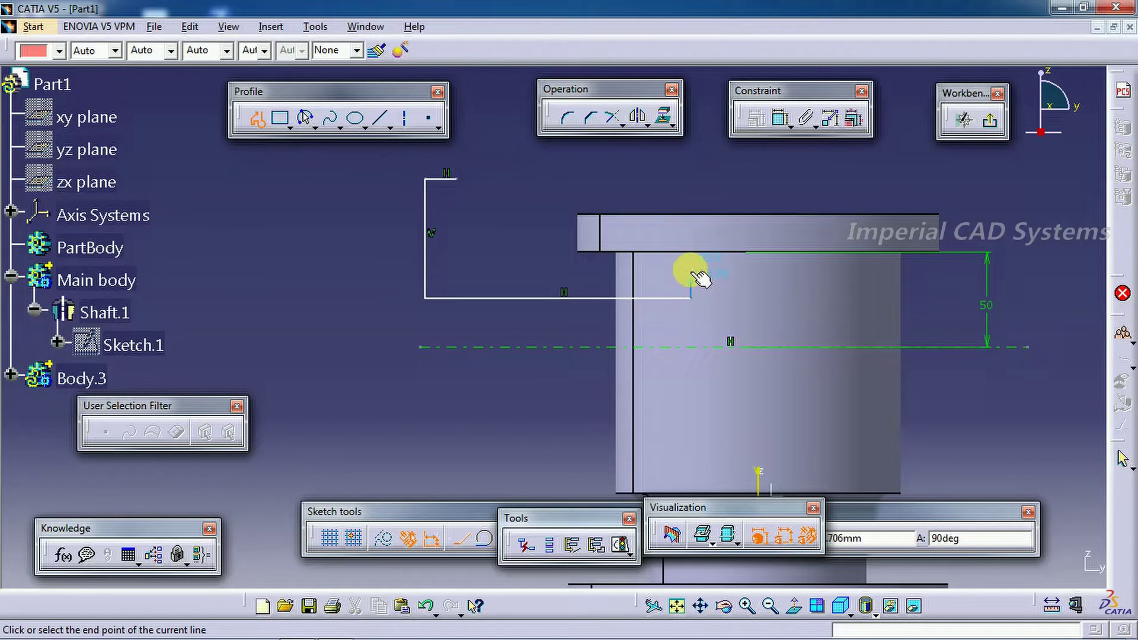
click(690, 238)
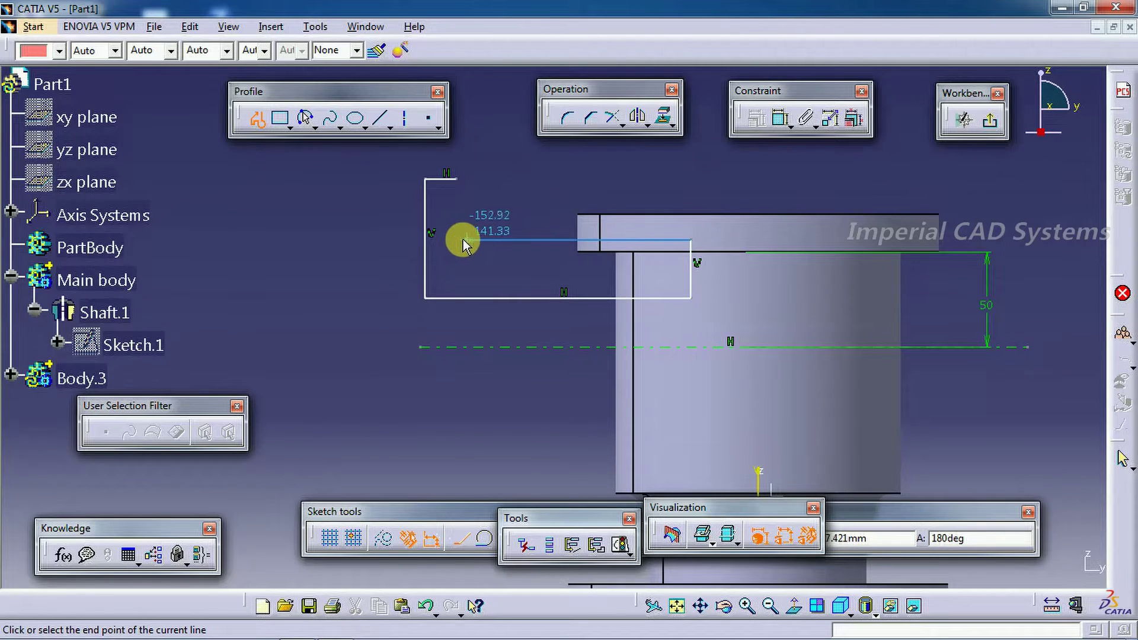
click(457, 240)
click(454, 178)
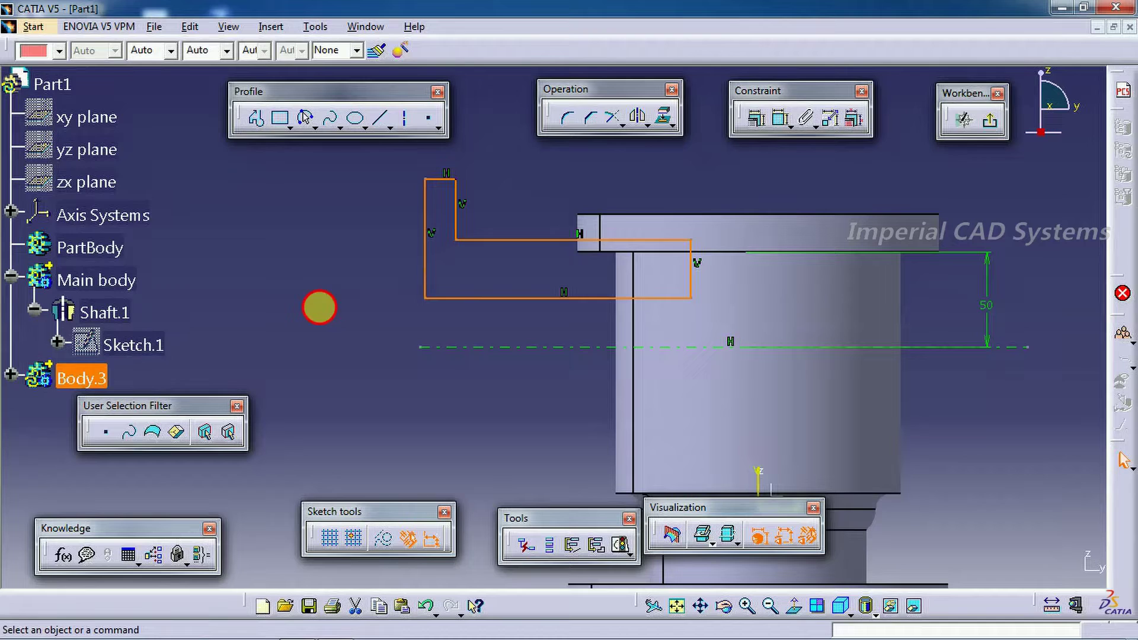
click(319, 307)
click(304, 616)
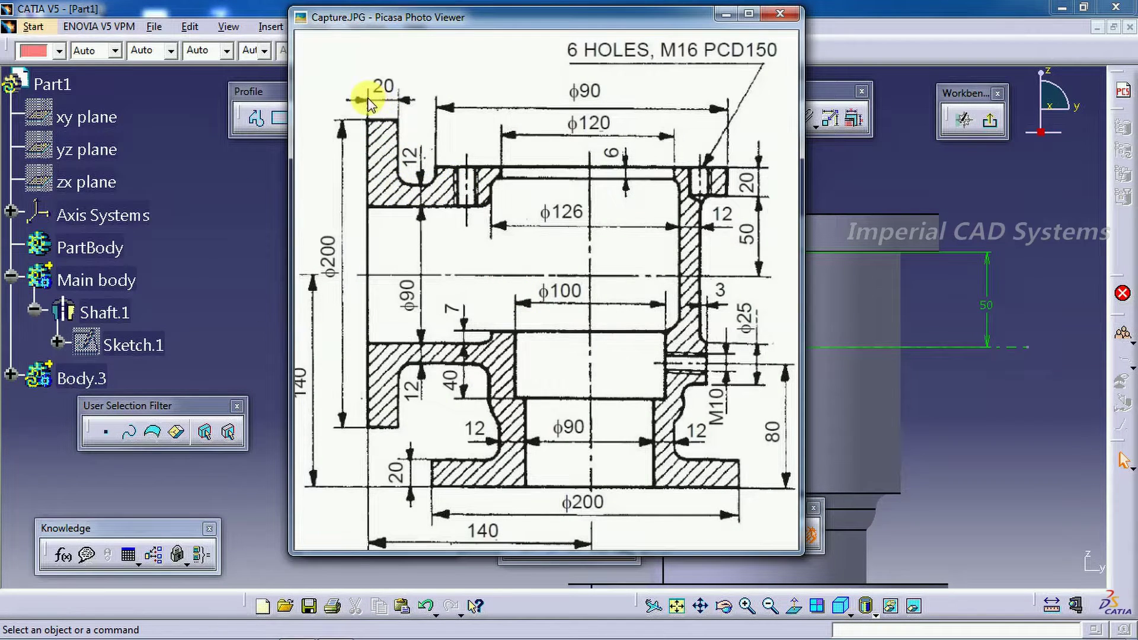
Step: Dimension the profile's height 100 mm above the axis and its top width 20 mm
click(830, 172)
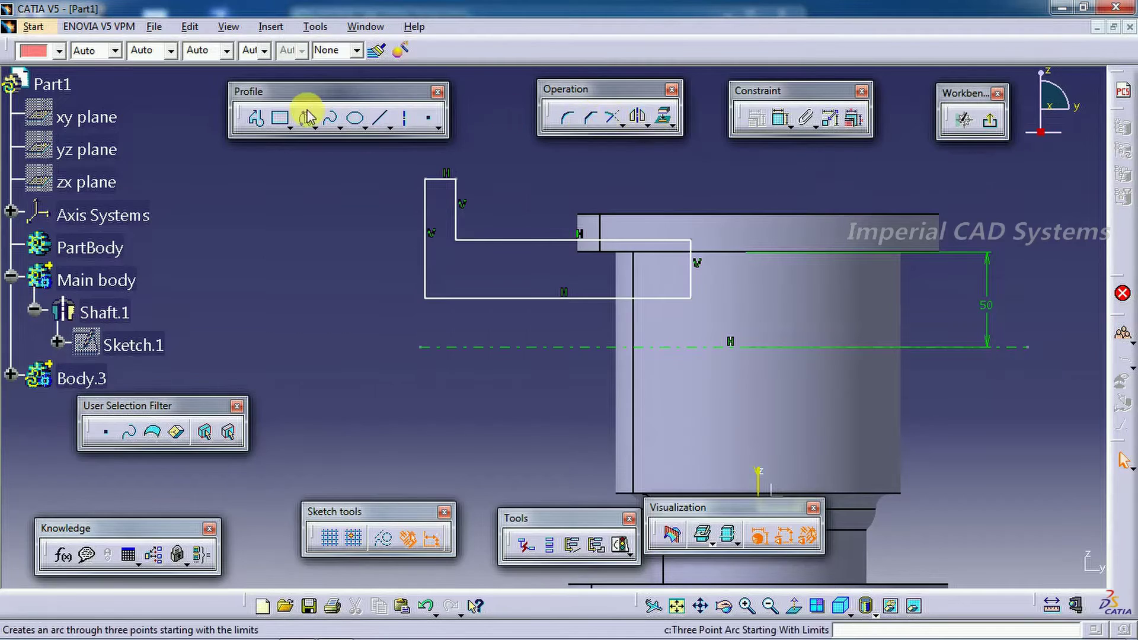
click(465, 348)
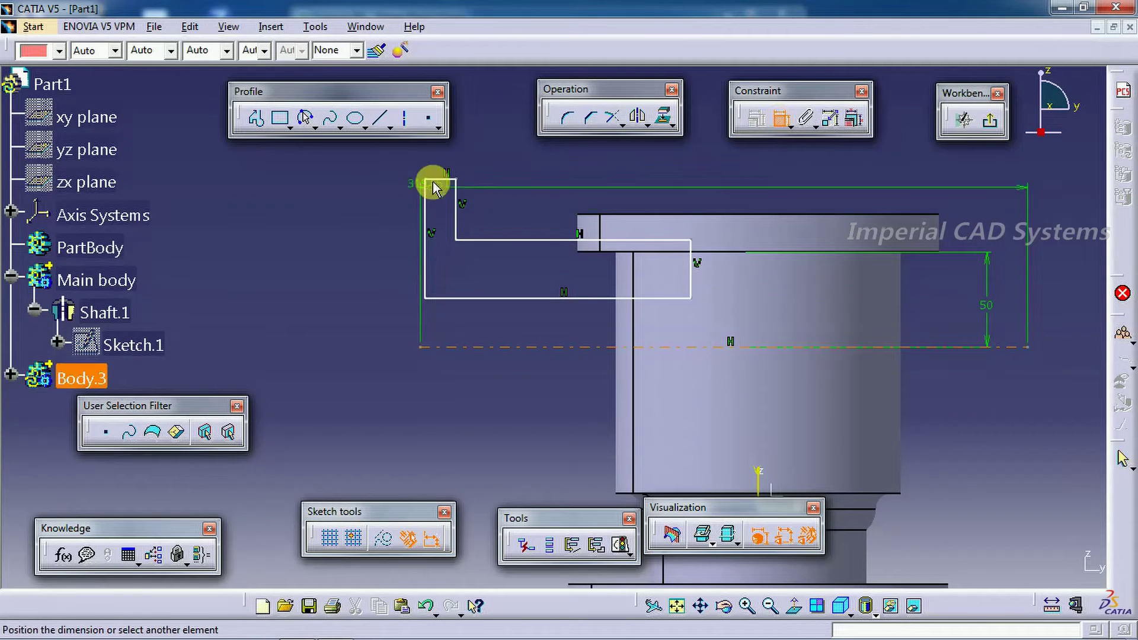
click(436, 185)
double_click(359, 255)
text(10)
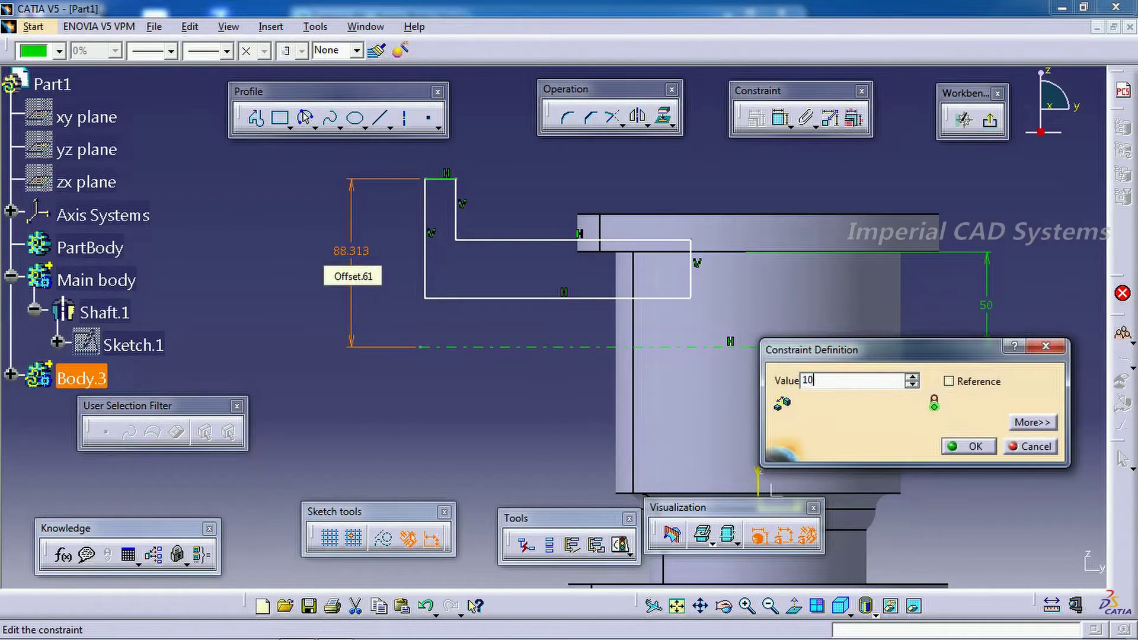
text(0)
key(Return)
click(777, 121)
click(460, 158)
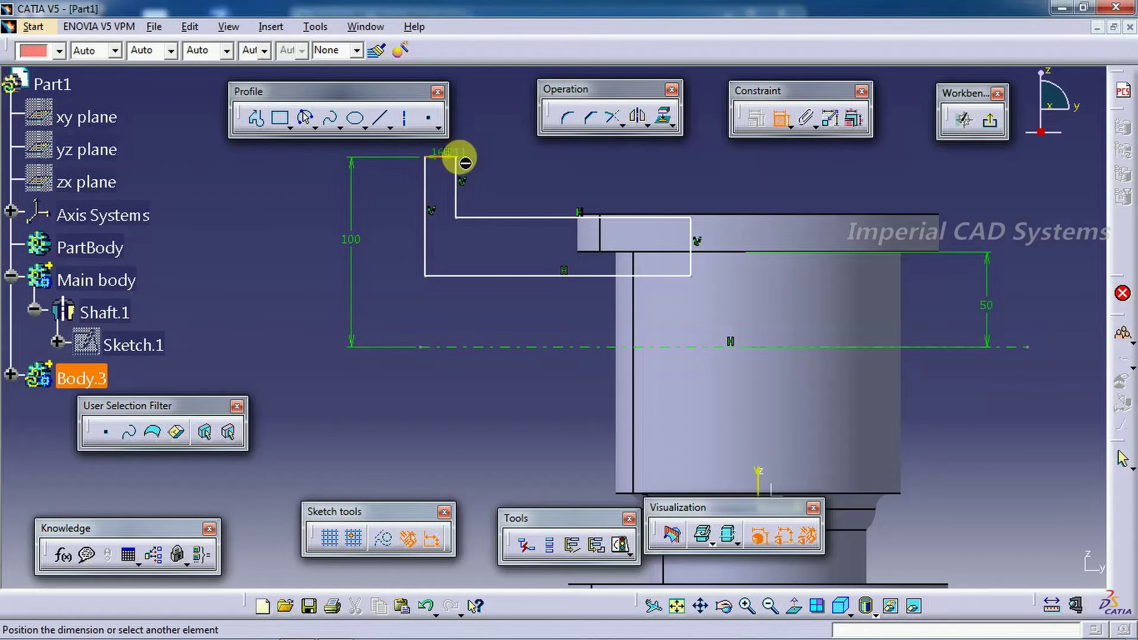
double_click(517, 145)
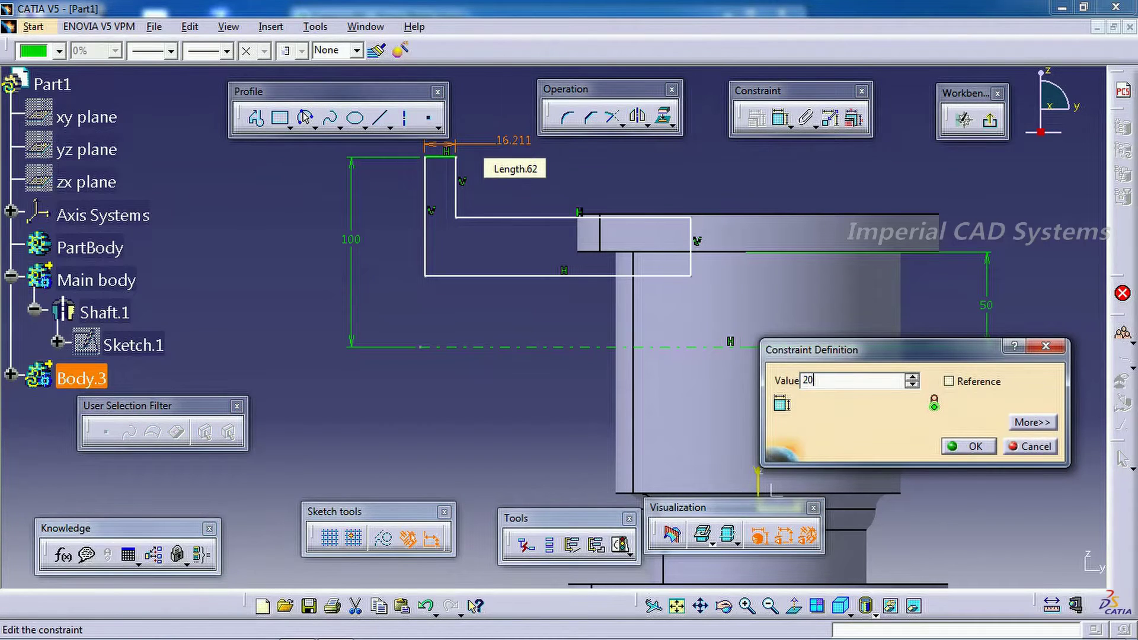
key(Return)
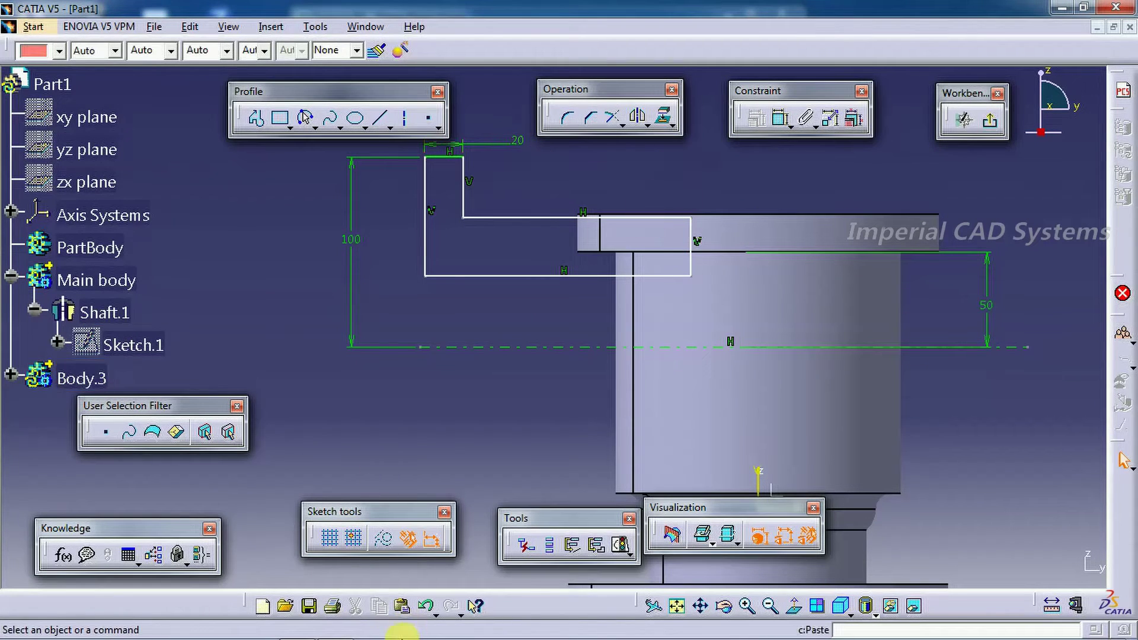
Step: Set the profile's horizontal offset from the sketch origin to 140
click(770, 123)
click(760, 477)
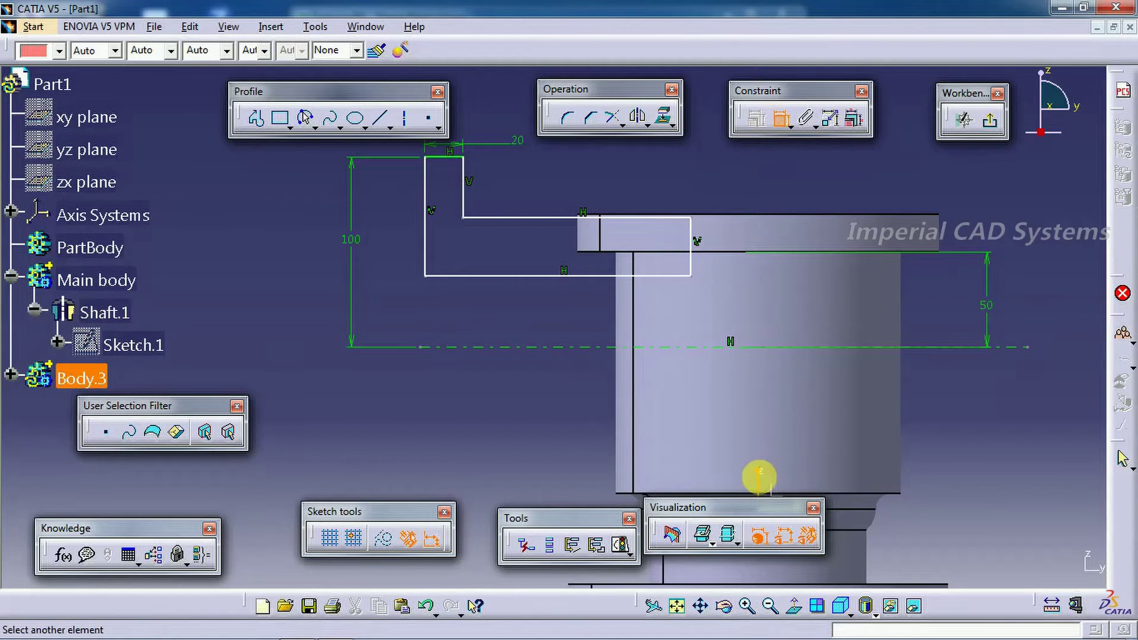
click(498, 415)
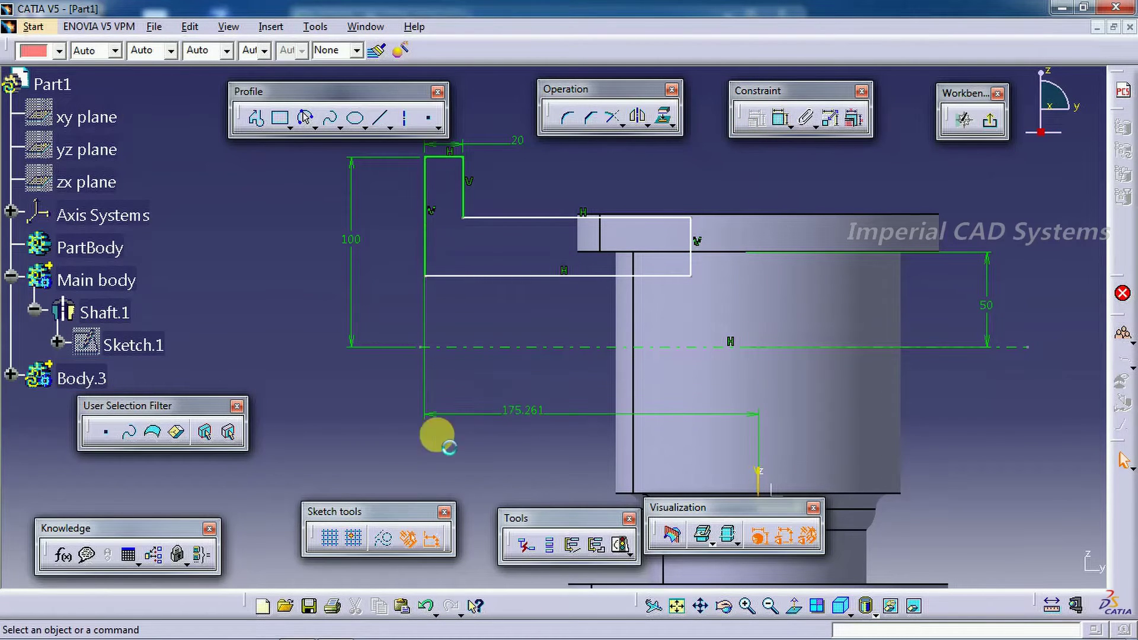
click(320, 629)
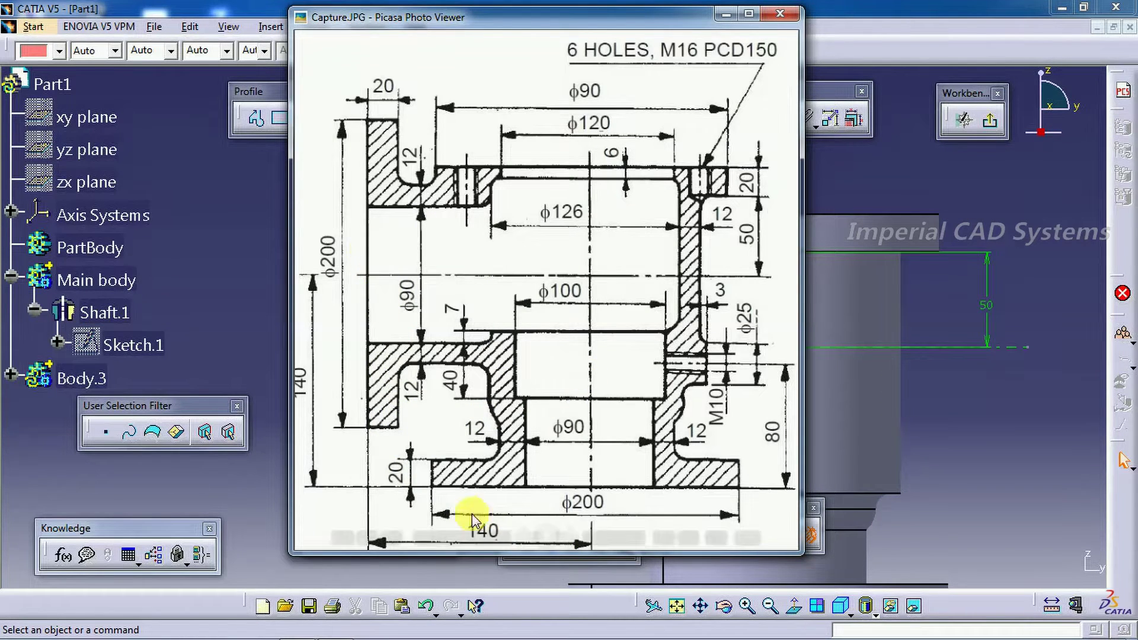
click(809, 288)
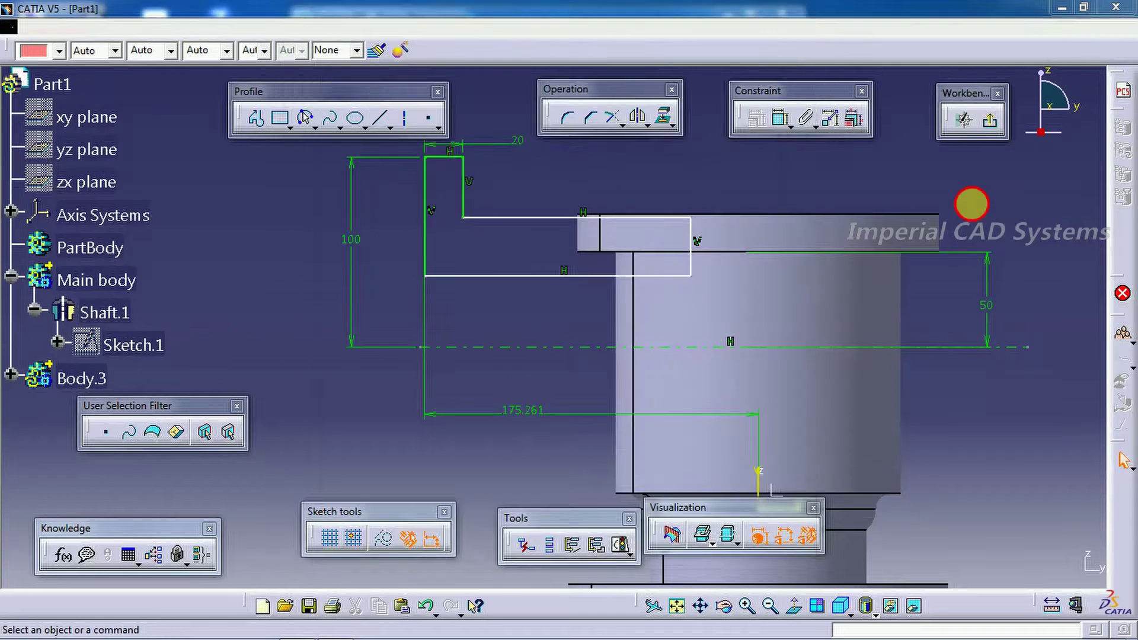
click(516, 409)
double_click(517, 410)
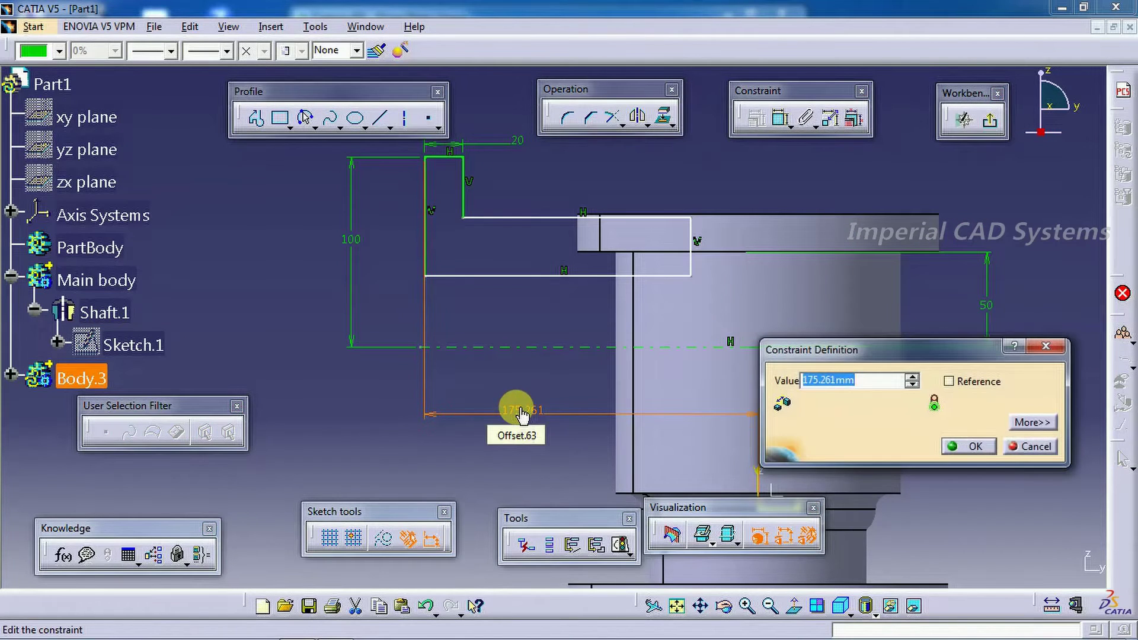
key(Return)
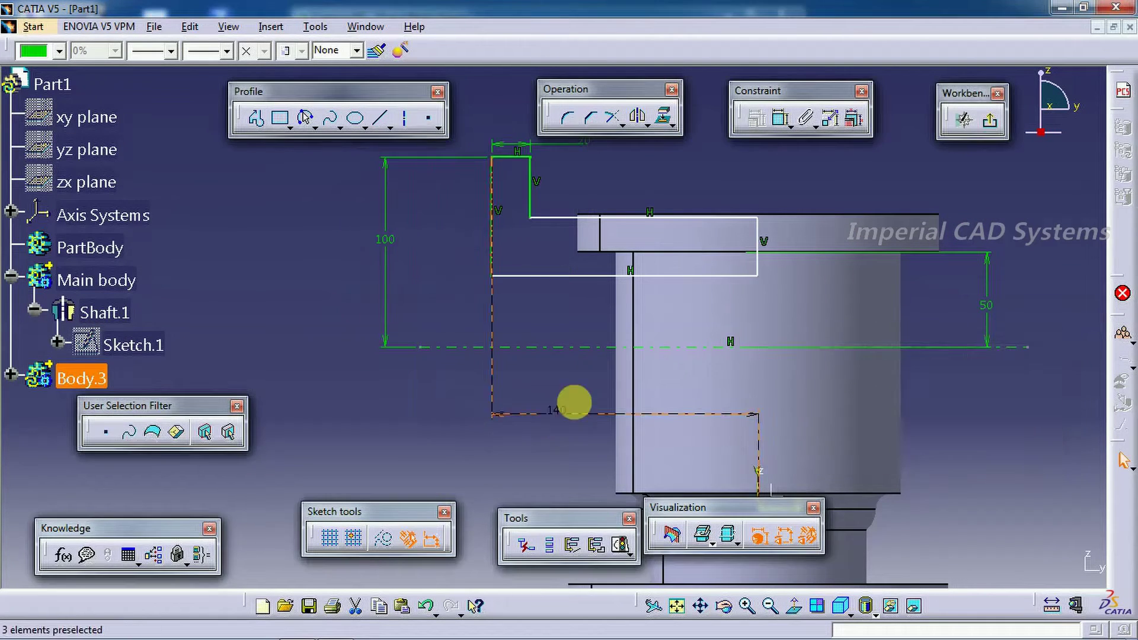
click(711, 178)
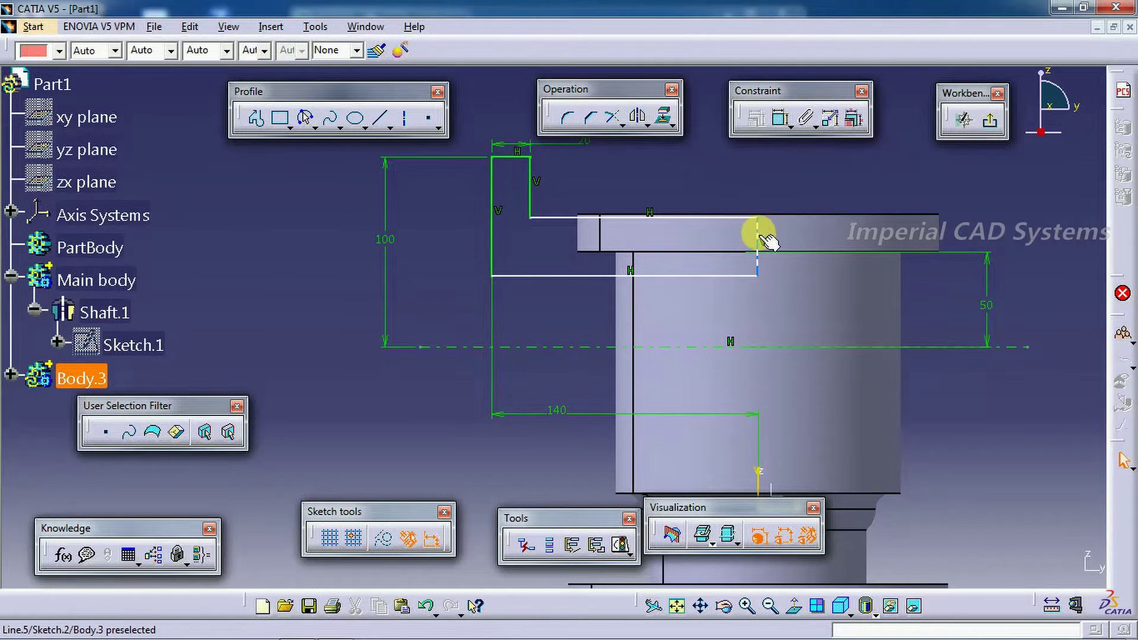
drag(757, 233, 687, 280)
Step: Dimension the profile's bottom edge 45 from the axis
click(779, 121)
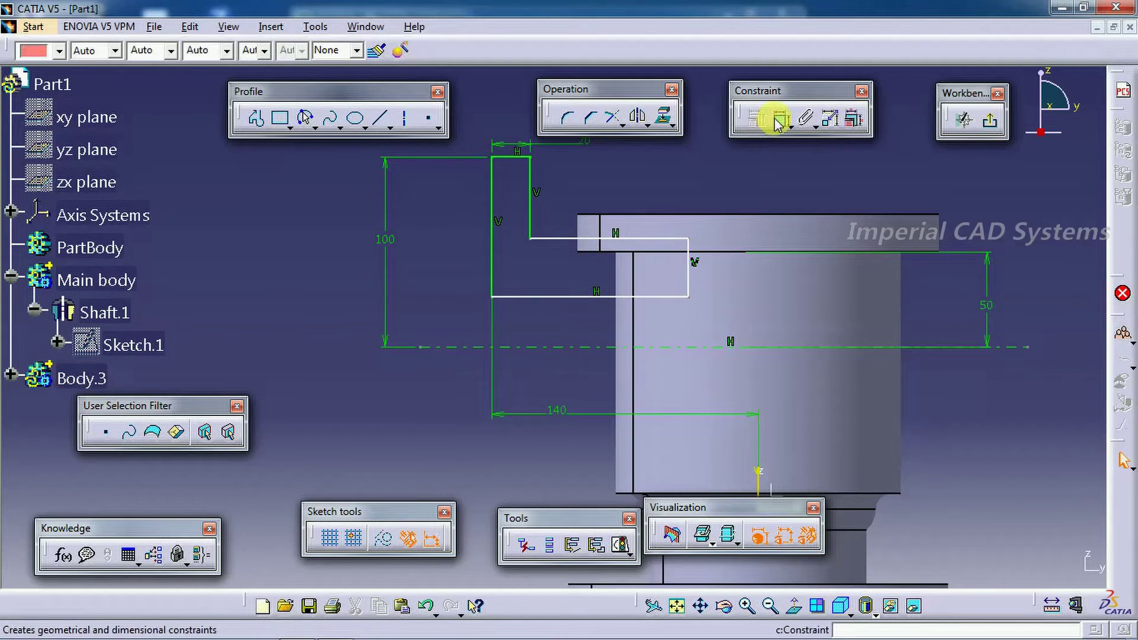
click(563, 347)
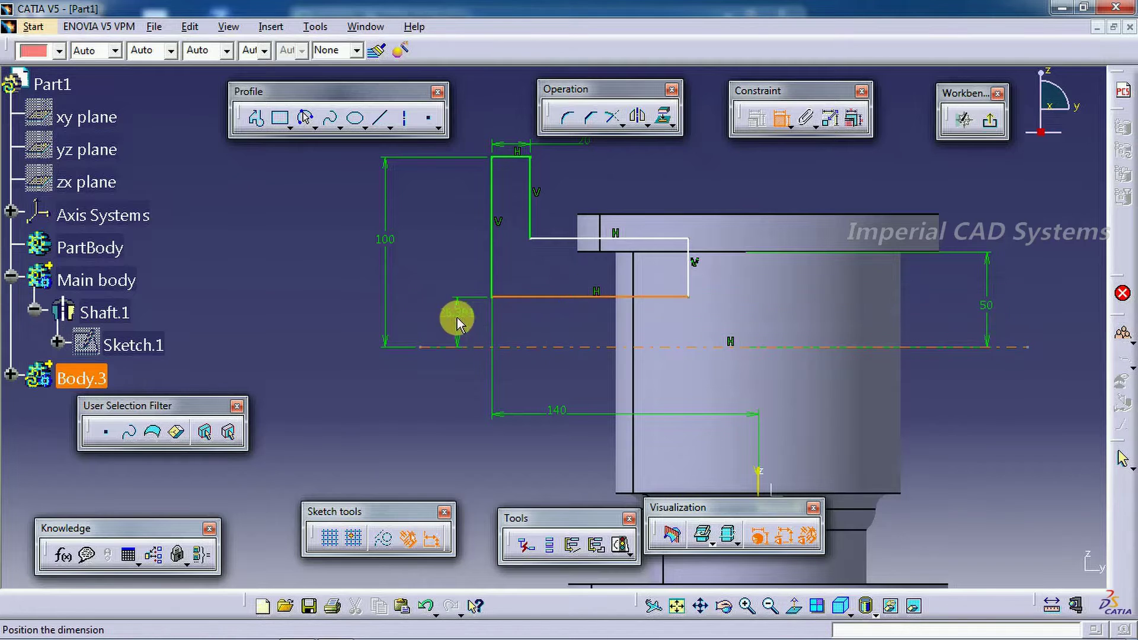
click(458, 321)
click(297, 617)
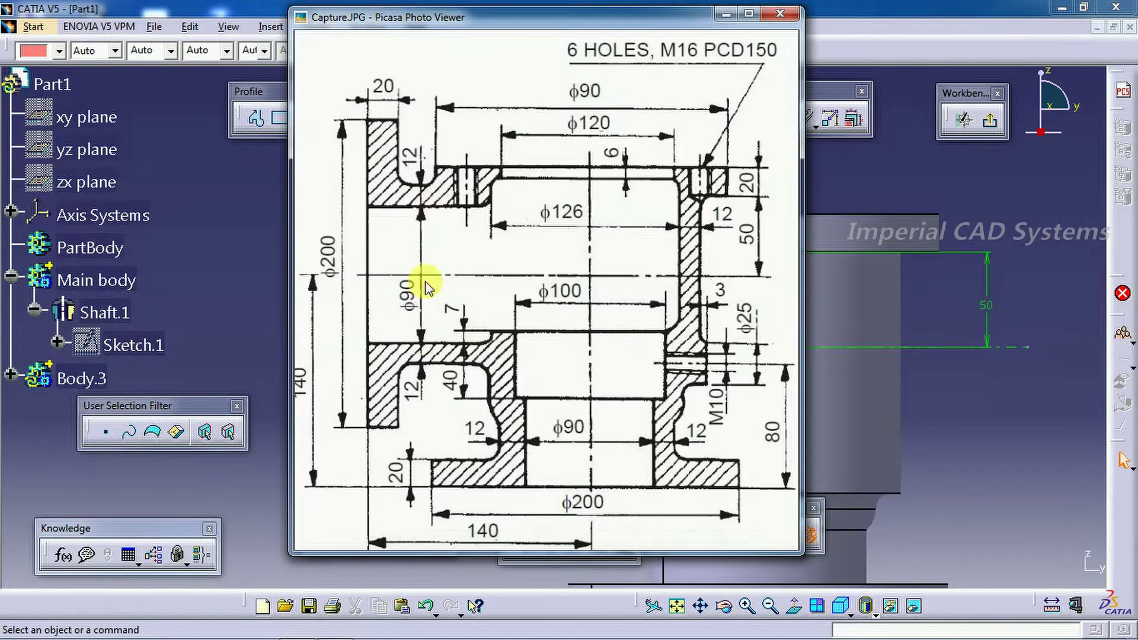
click(934, 236)
double_click(452, 323)
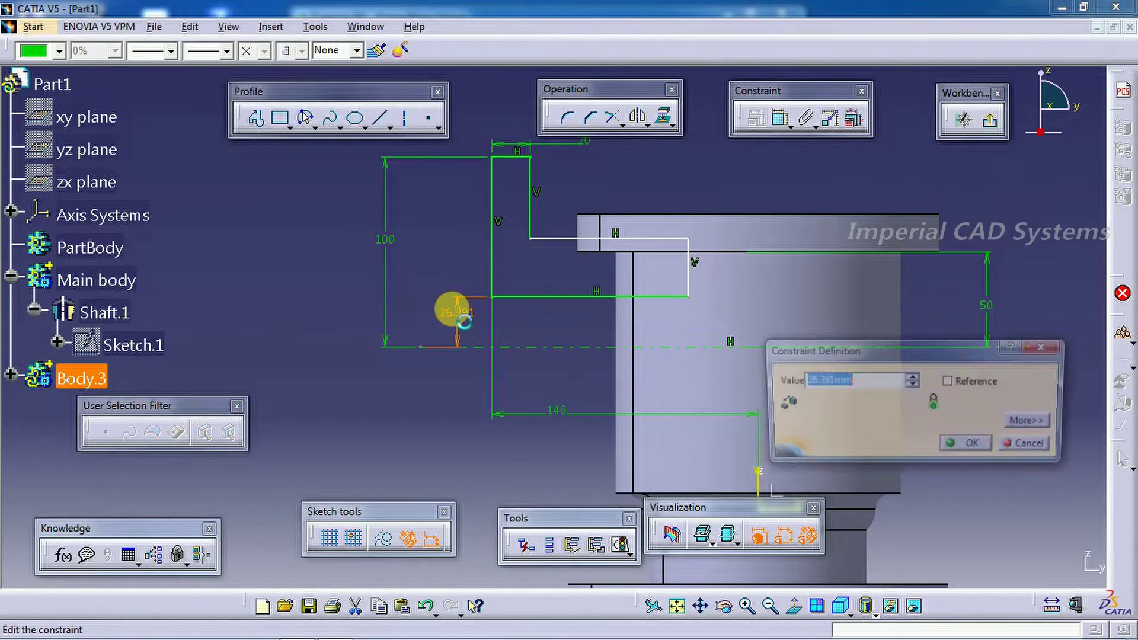
text(45)
key(Return)
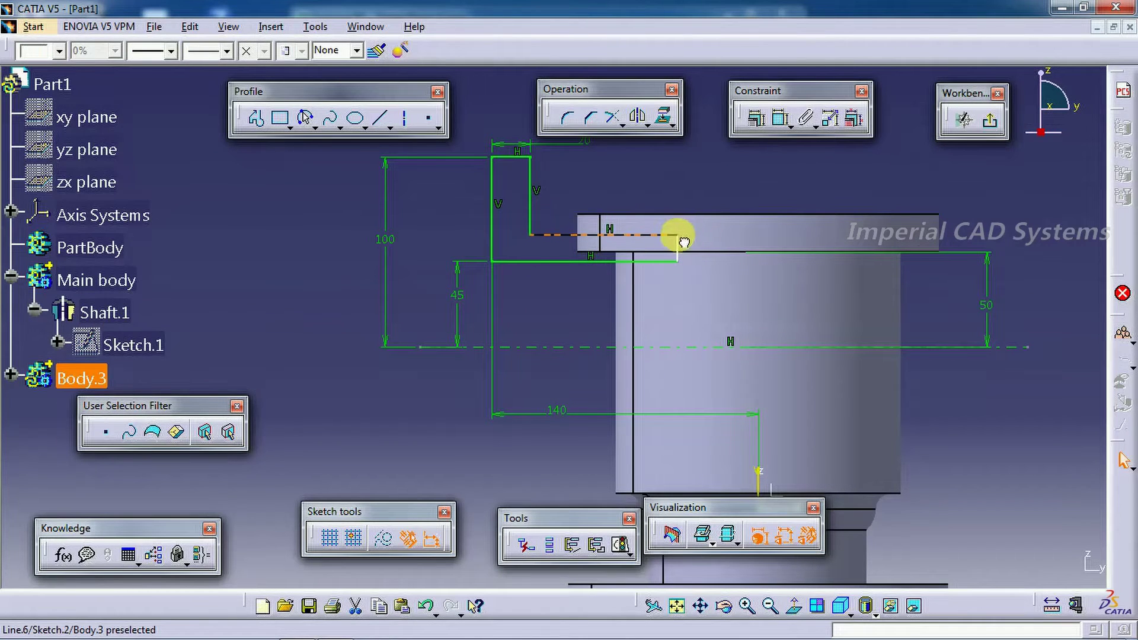
Step: Dimension the short vertical flange-step line to 12 mm
click(329, 628)
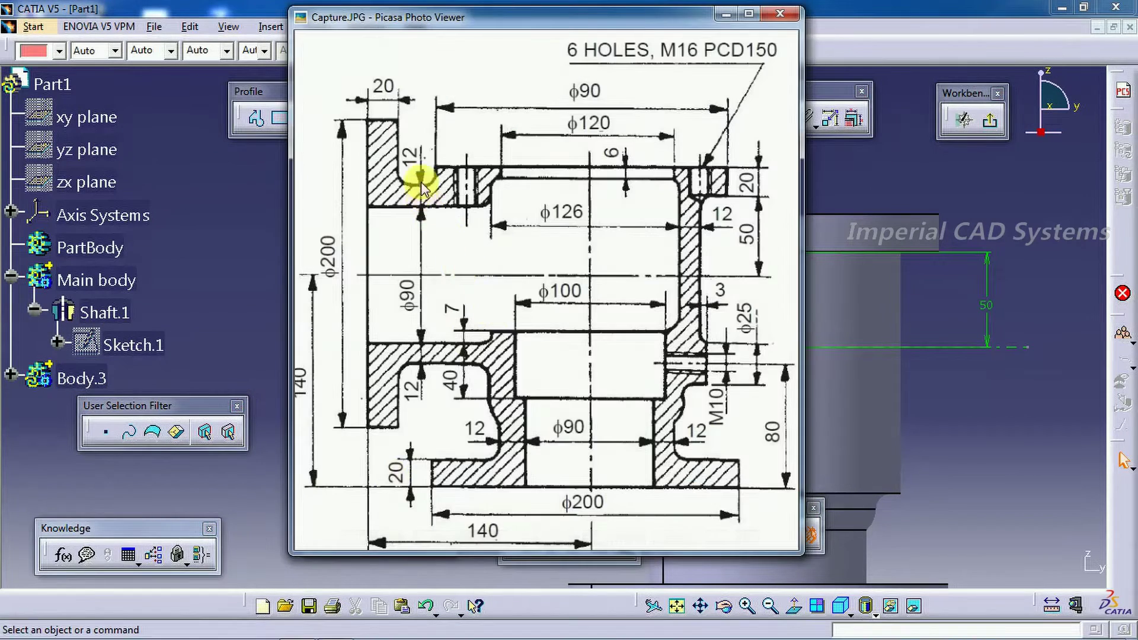
click(873, 168)
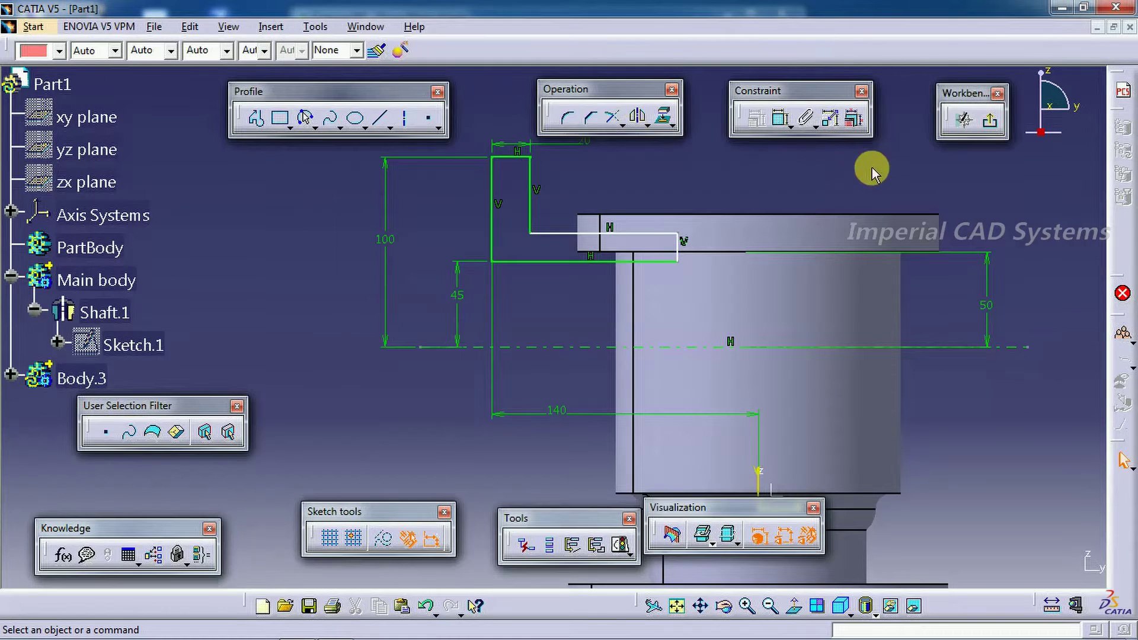
click(781, 120)
click(679, 246)
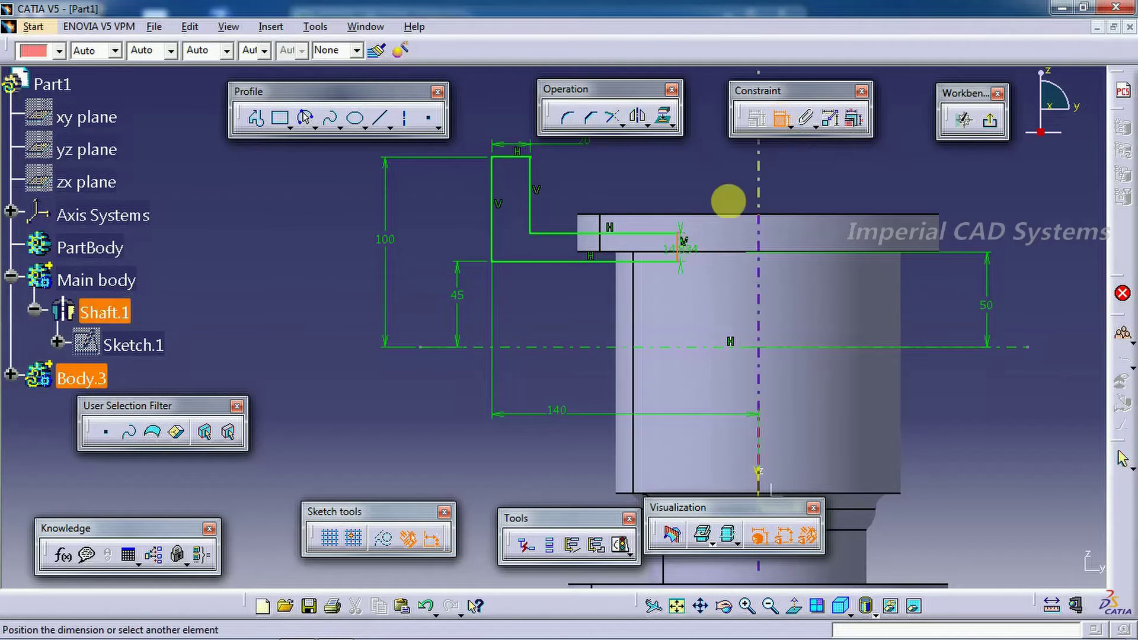
click(736, 165)
double_click(737, 165)
text(12)
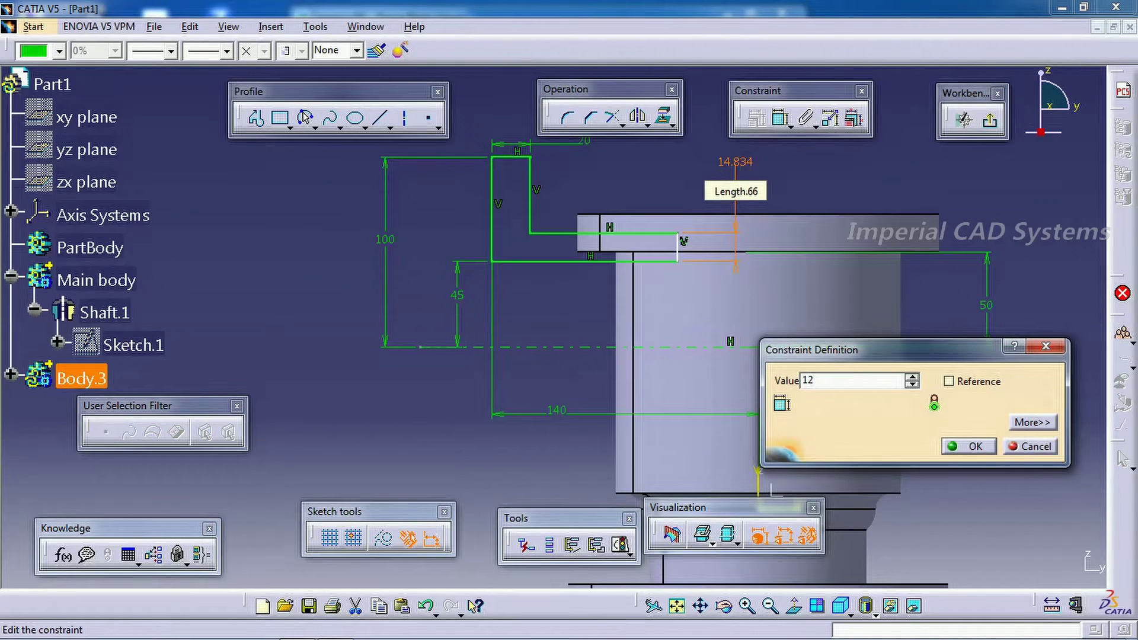
key(Return)
click(656, 249)
key(alt+Tab)
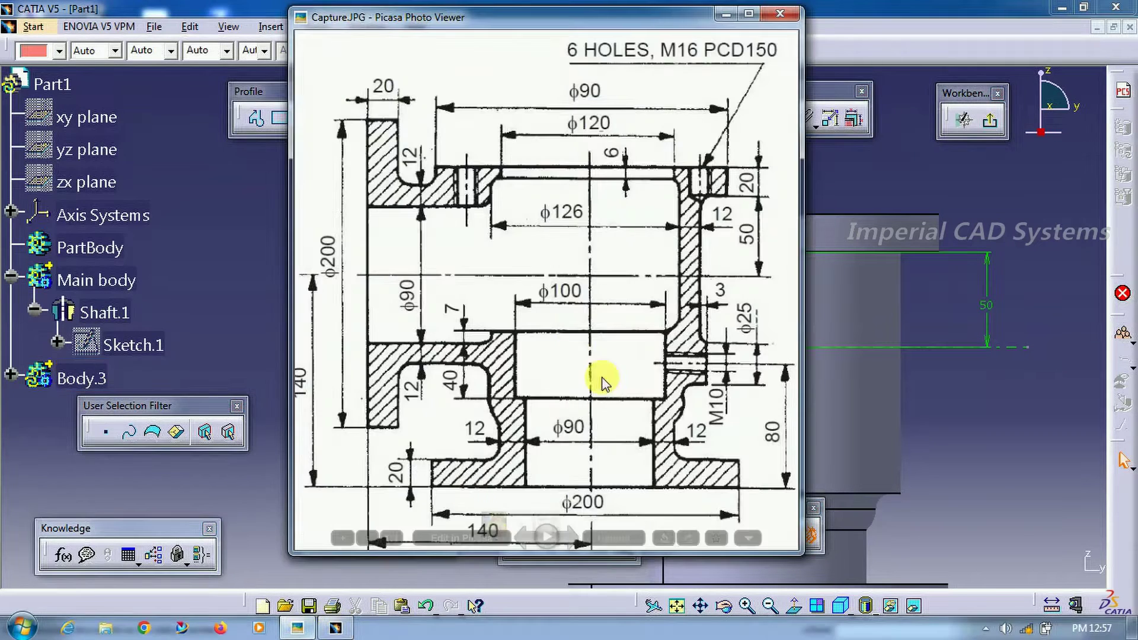
click(871, 185)
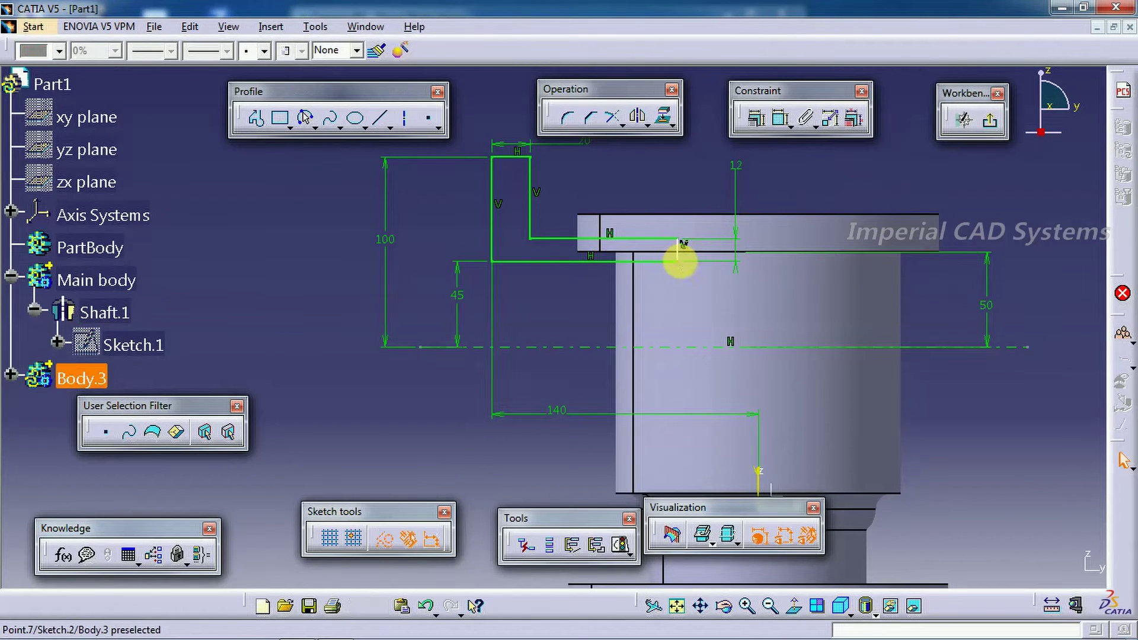
drag(679, 244, 756, 233)
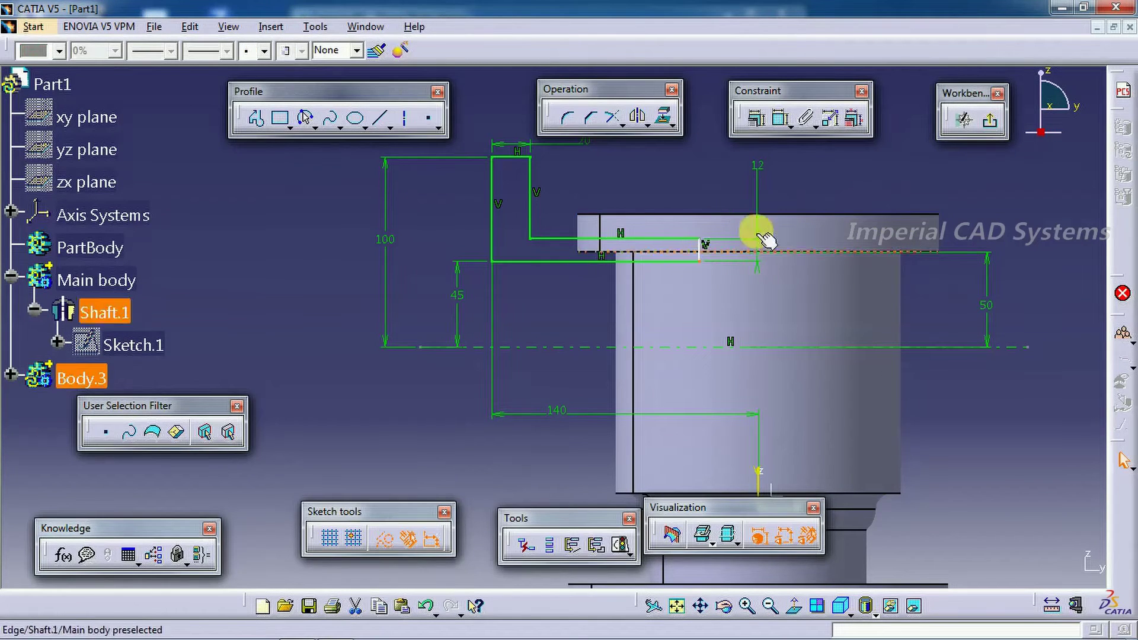
Step: Add a 31.114 distance dimension from the vertical axis to the top edge line
click(760, 474)
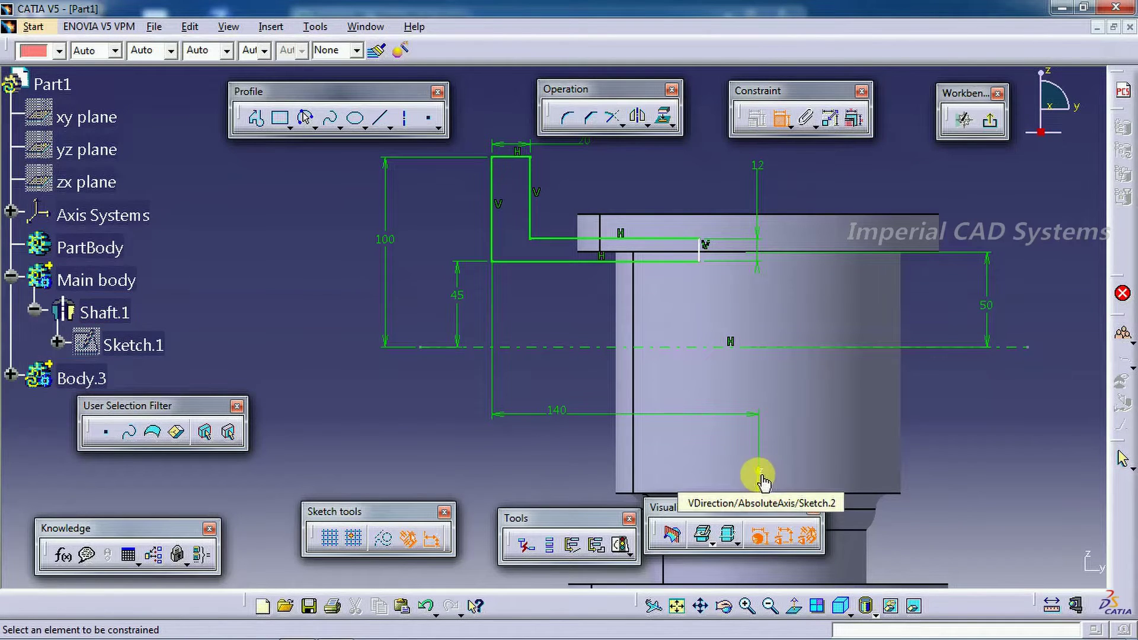
click(701, 251)
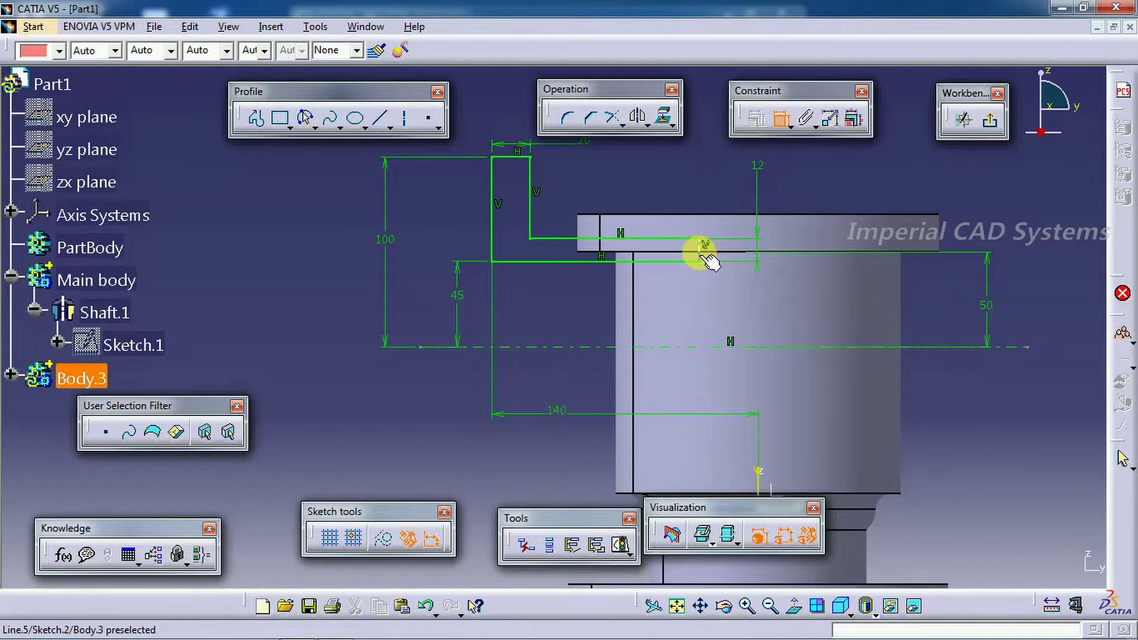
middle_drag(767, 386, 757, 262)
click(978, 310)
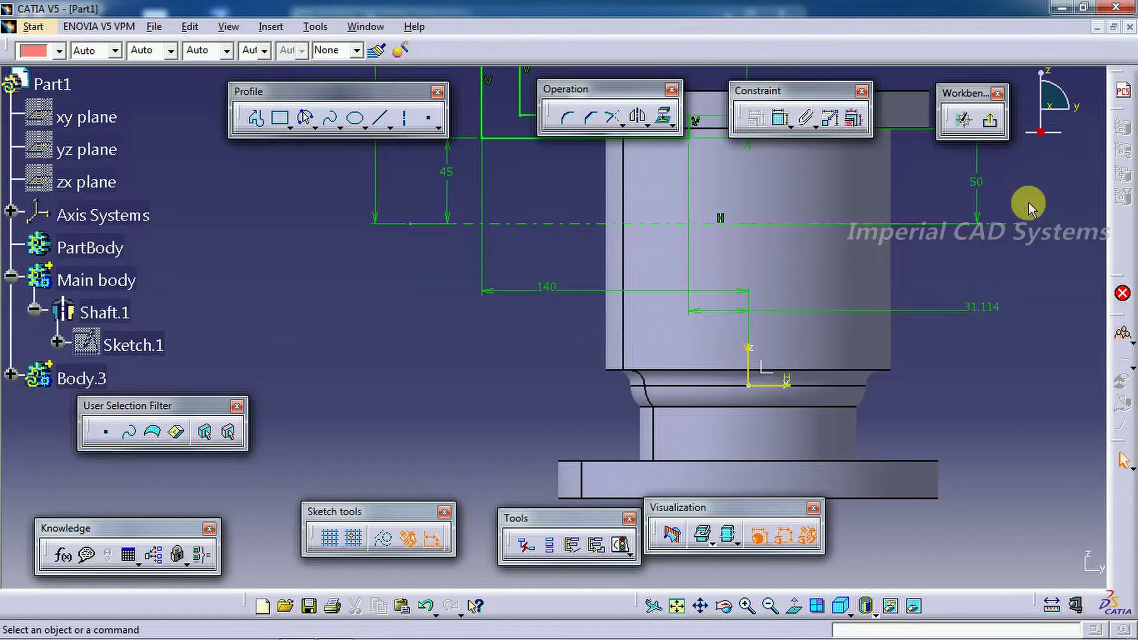
middle_drag(964, 304, 919, 447)
Step: Revolve Sketch.2 into a flanged side branch crossing the main tubular body
click(995, 133)
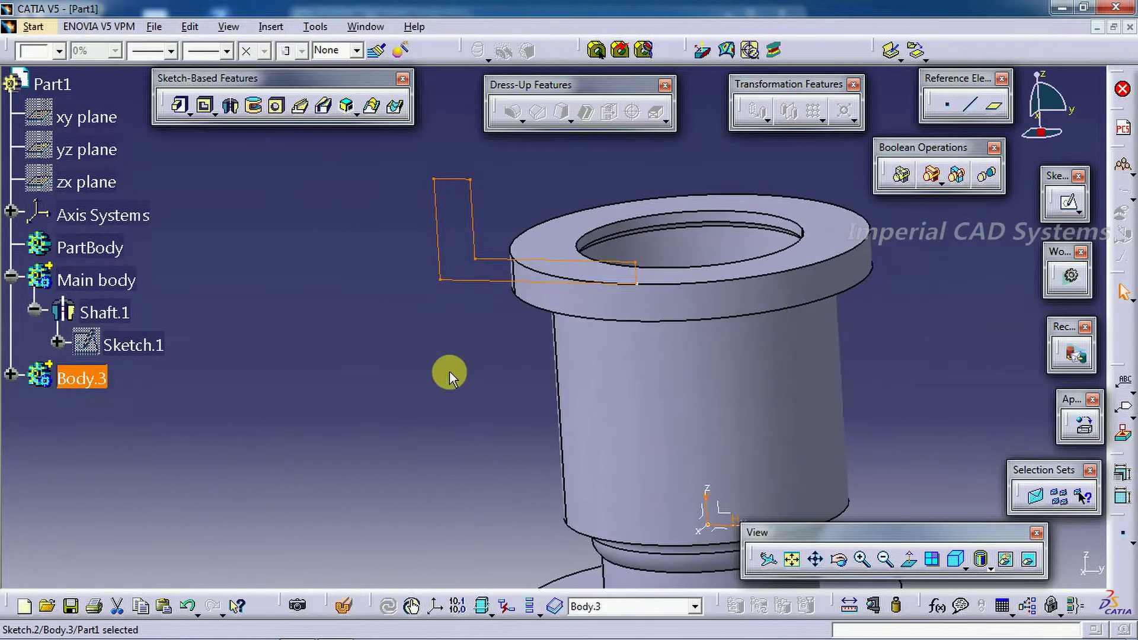
click(271, 201)
click(229, 106)
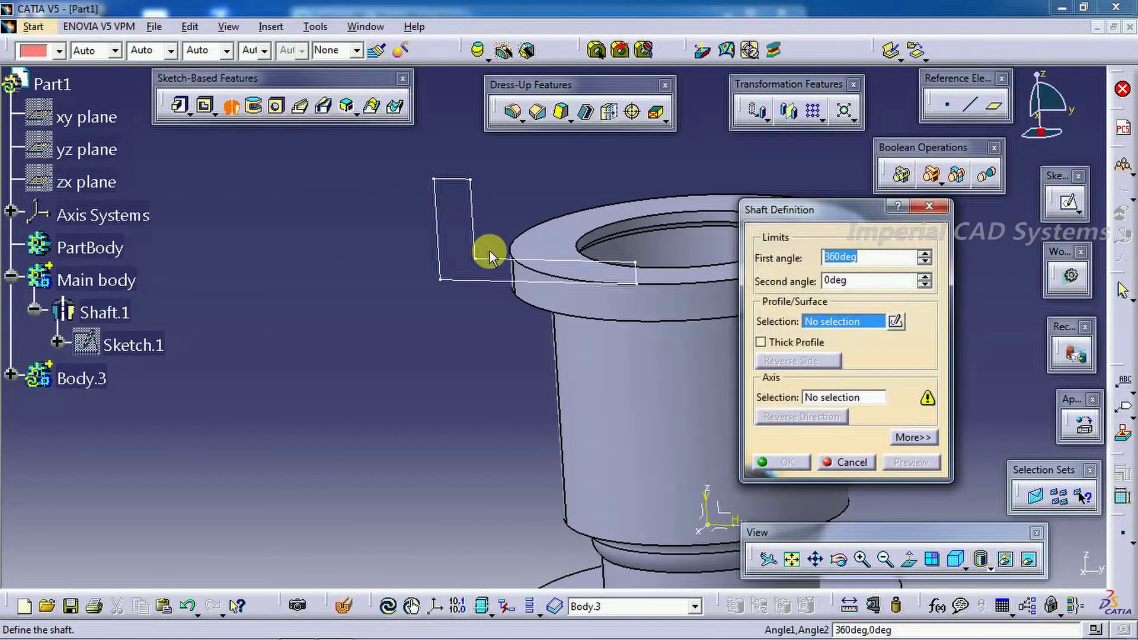
click(504, 270)
click(782, 461)
mouse_move(374, 292)
middle_down()
mouse_move(560, 284)
mouse_move(808, 318)
mouse_move(376, 308)
mouse_move(415, 279)
mouse_move(655, 308)
mouse_move(635, 350)
mouse_move(892, 212)
middle_up()
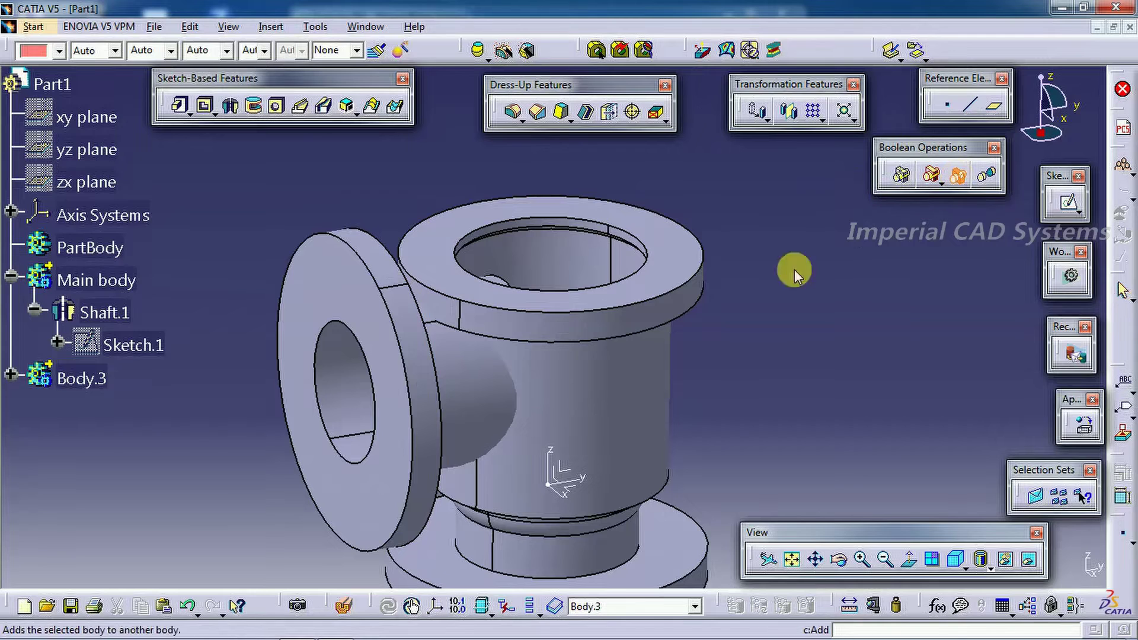
Step: Trial-trim Body.3 with Main body, removing inner bore faces, then undo it
click(86, 385)
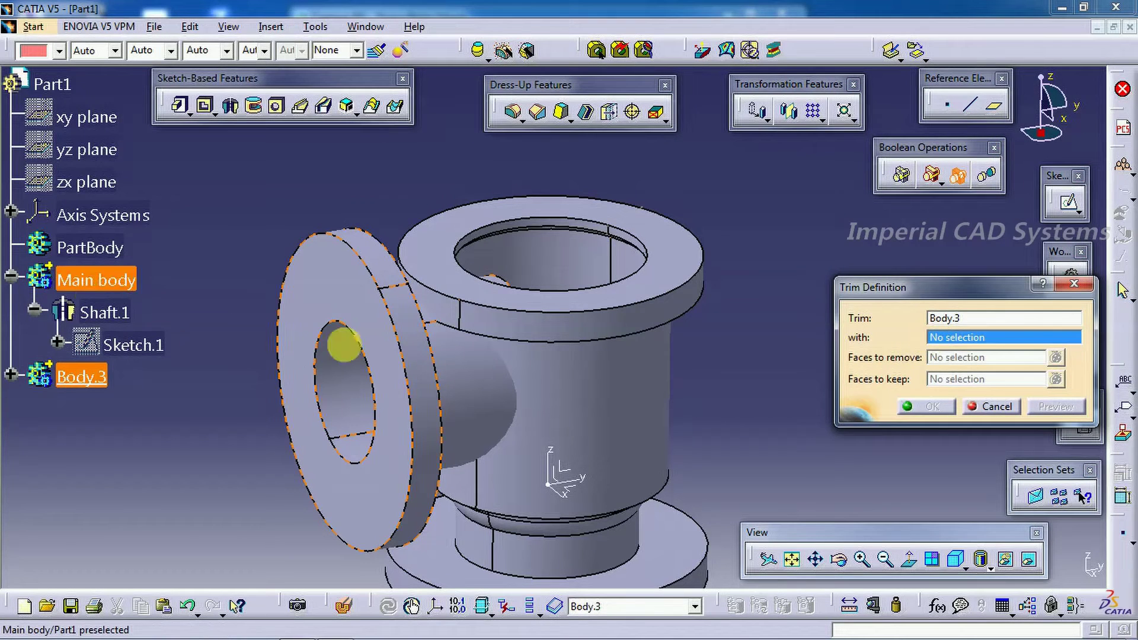
click(370, 352)
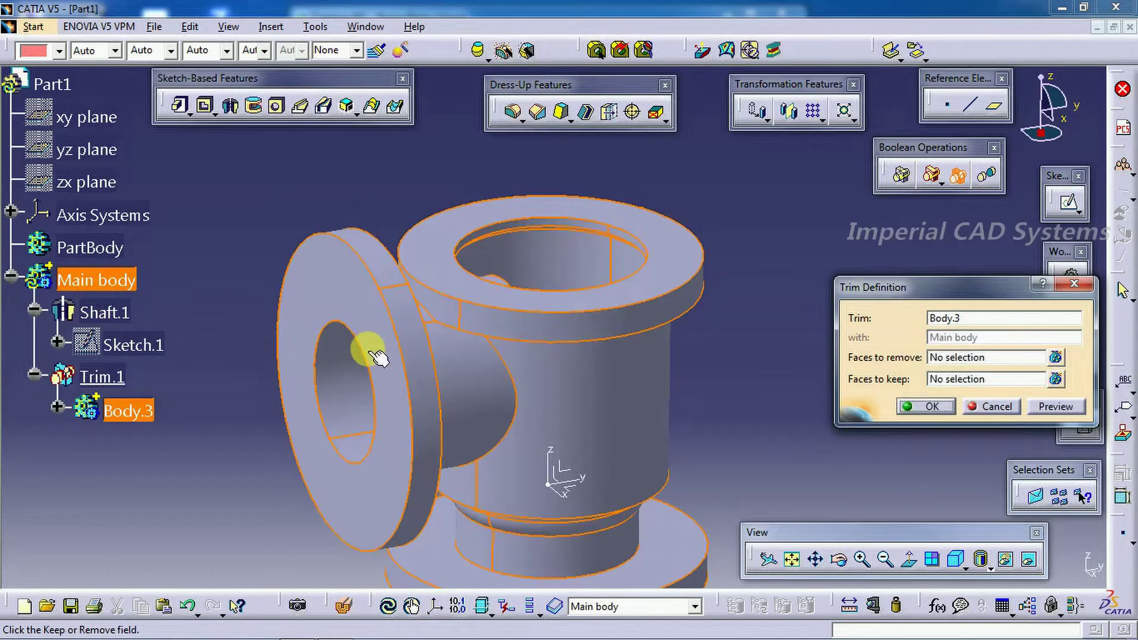
click(949, 357)
middle_drag(655, 338, 520, 286)
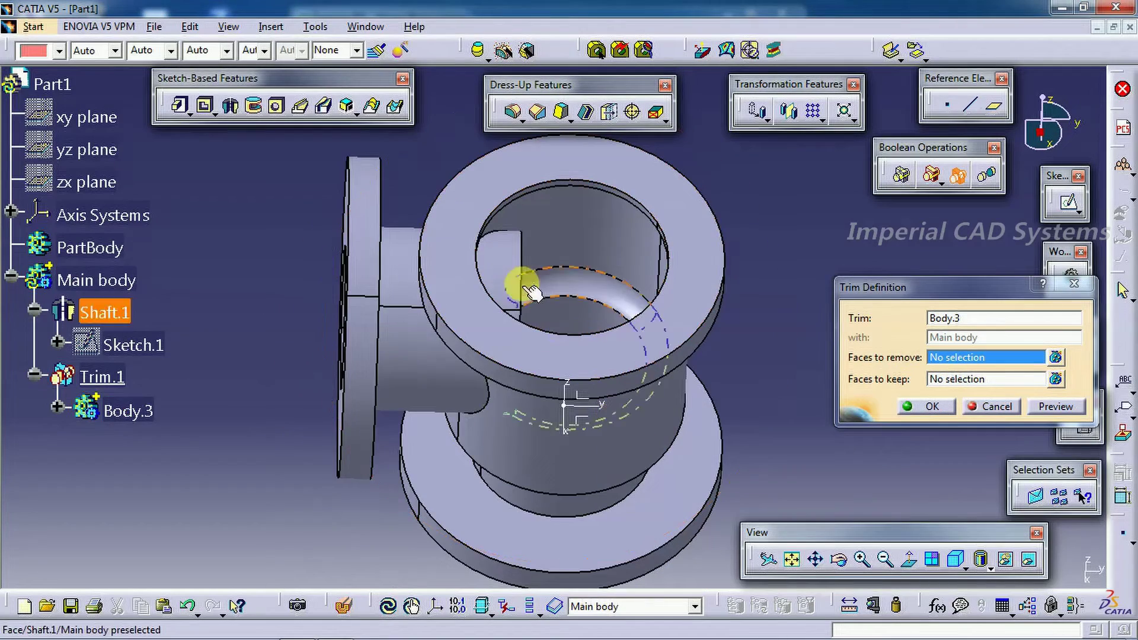
click(513, 277)
click(669, 365)
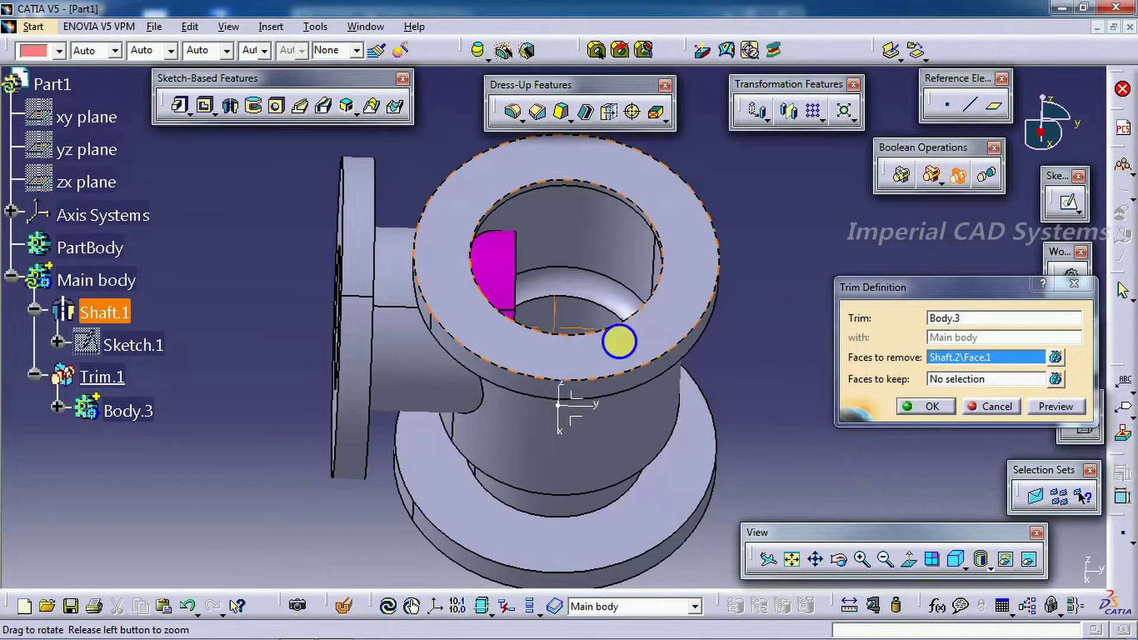
middle_drag(617, 338, 482, 330)
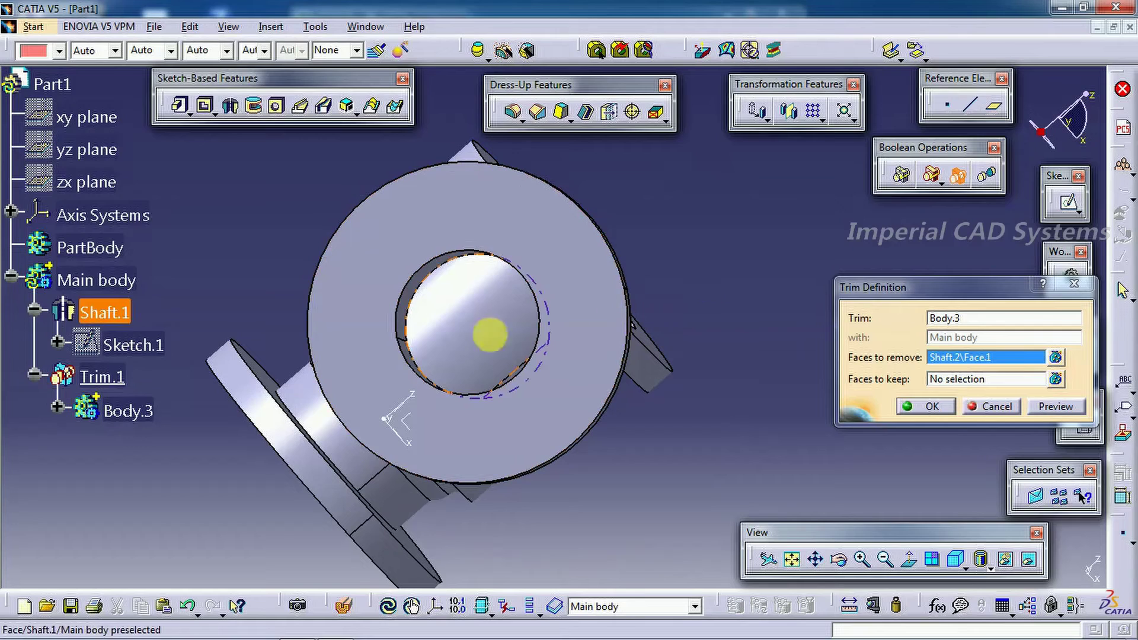
click(482, 330)
click(924, 403)
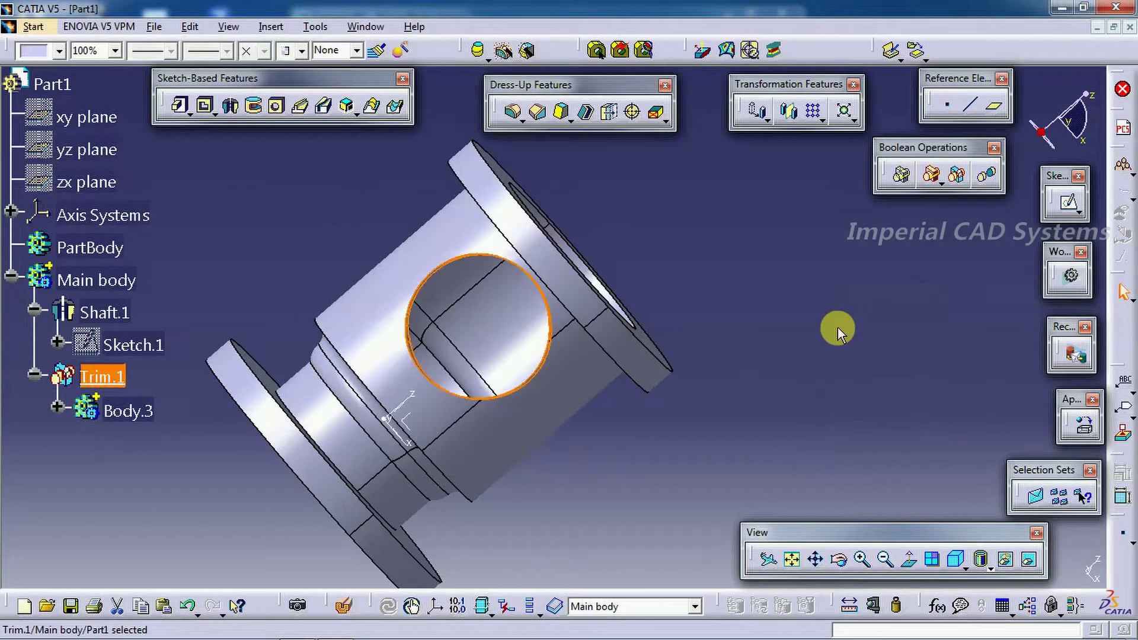
middle_drag(837, 330, 247, 396)
key(ctrl+z)
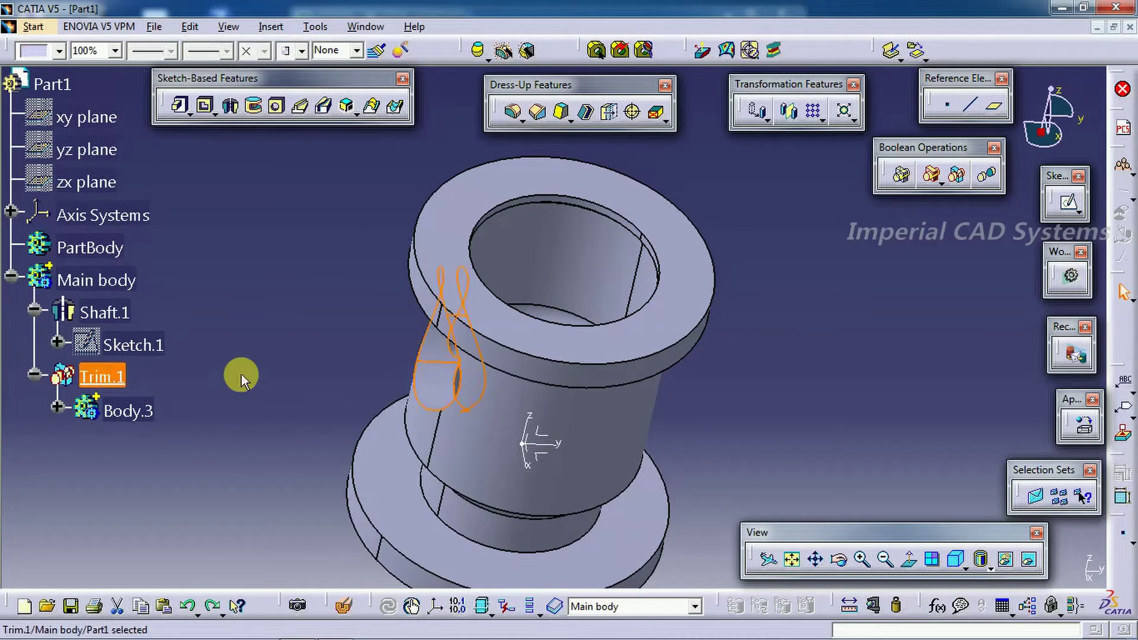
Step: Open Sketch.2 in Body.3 and change the 31.114 offset dimension to 0
click(11, 374)
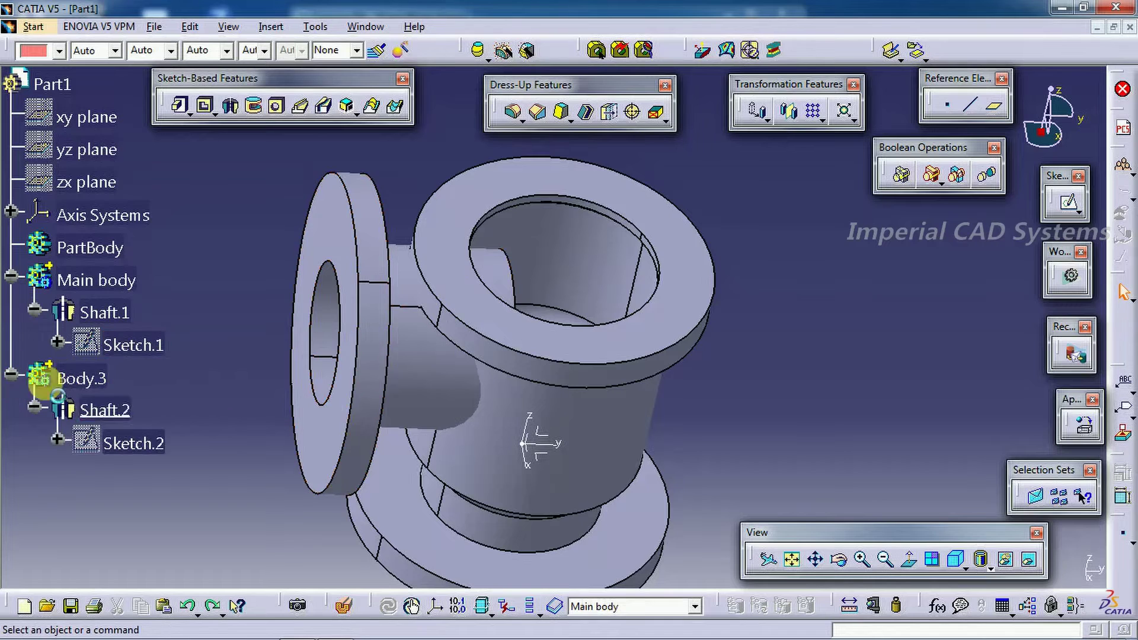
double_click(127, 443)
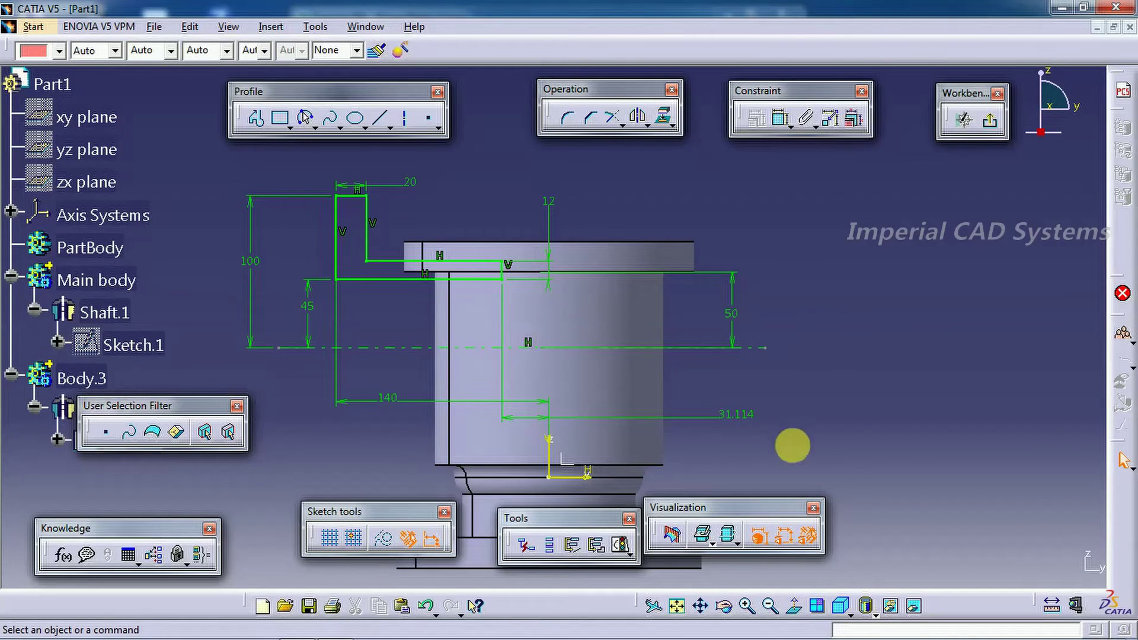
double_click(744, 416)
text(0)
key(Return)
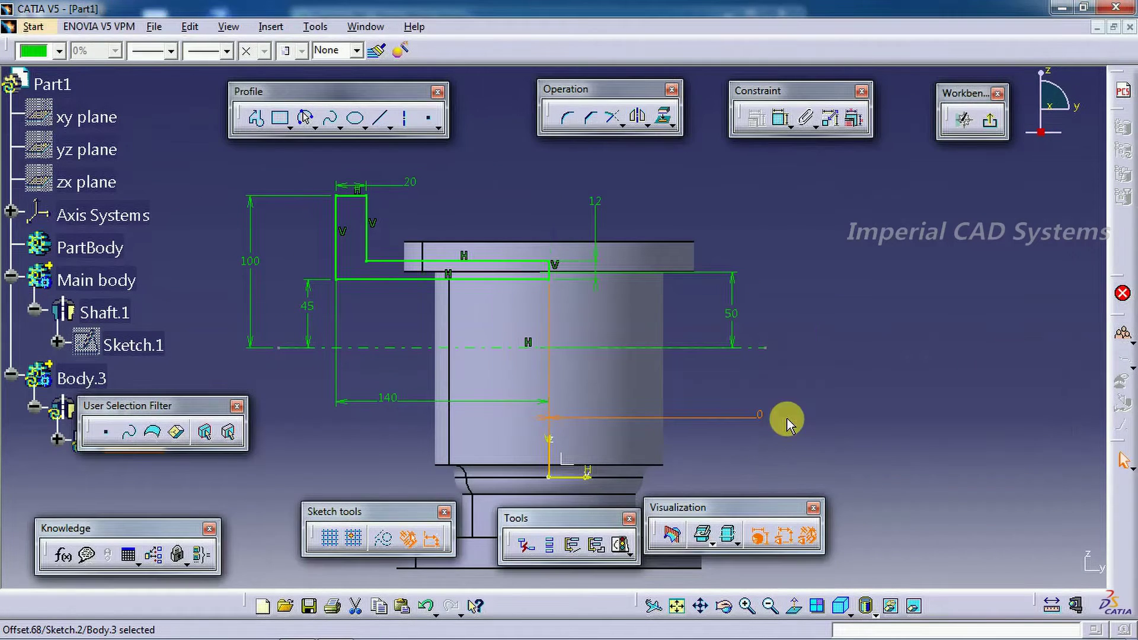
mouse_move(704, 224)
middle_down()
mouse_move(541, 280)
mouse_move(579, 407)
mouse_move(526, 295)
middle_up()
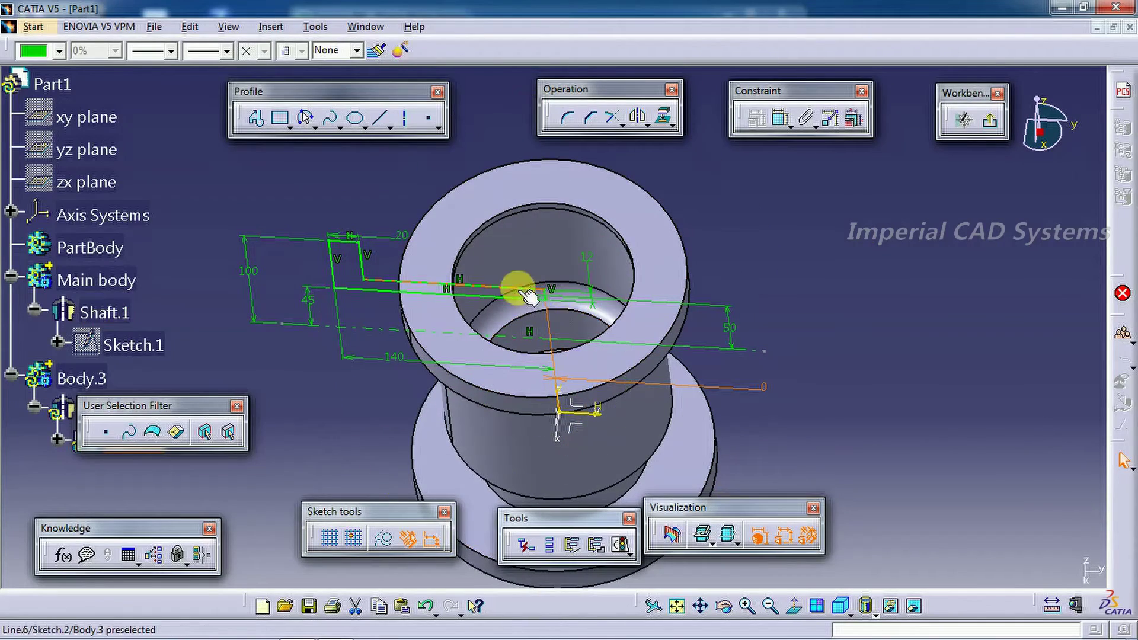
Step: Trim Body.3 with Main body, removing the inner branch face
click(990, 123)
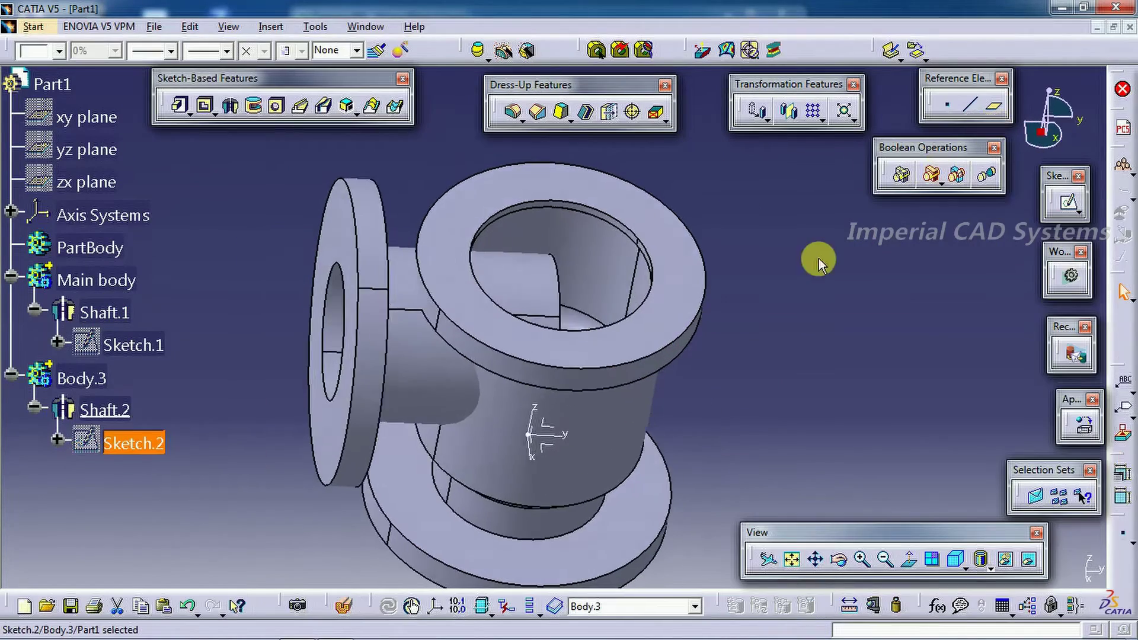
mouse_move(812, 254)
middle_down()
mouse_move(749, 269)
mouse_move(605, 472)
mouse_move(697, 444)
mouse_move(716, 399)
mouse_move(688, 371)
mouse_move(748, 363)
mouse_move(757, 332)
middle_up()
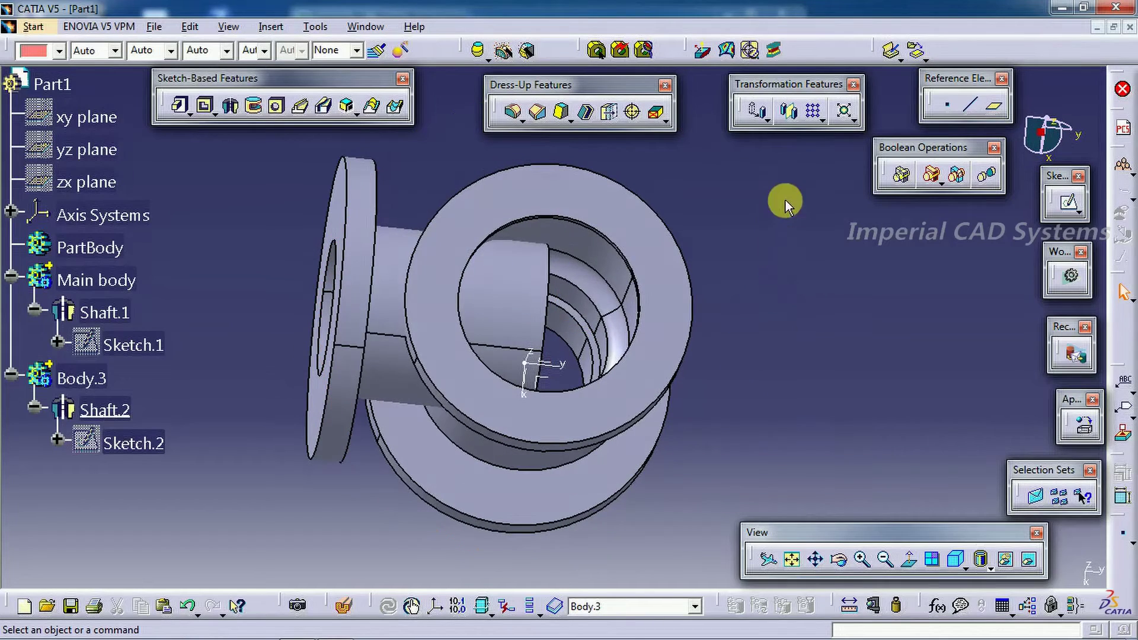
click(960, 176)
click(521, 284)
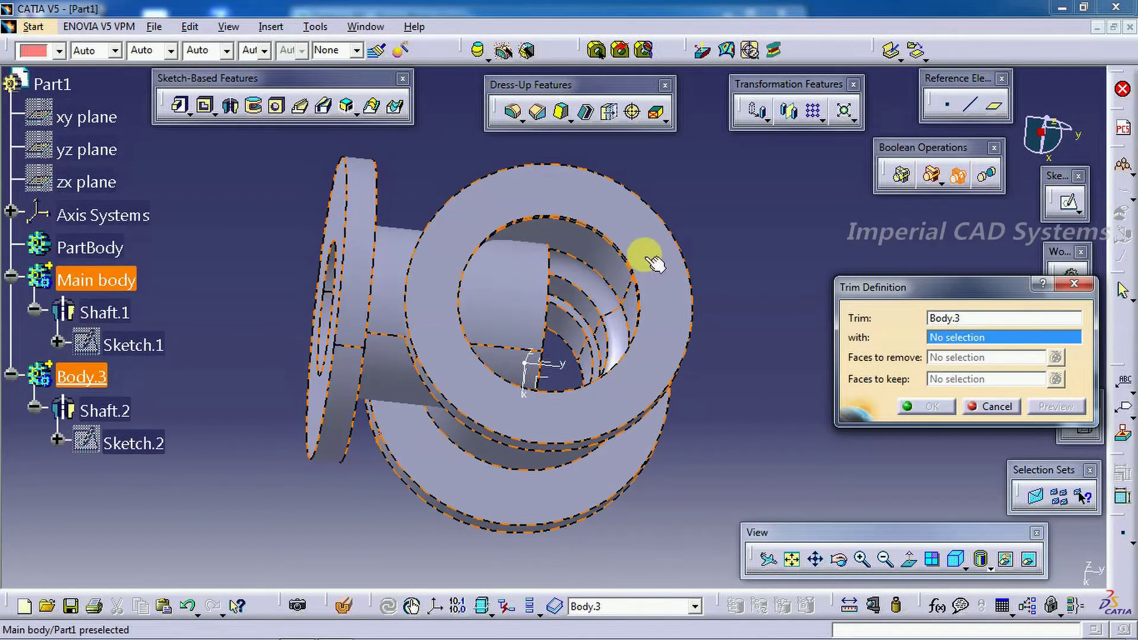
click(682, 275)
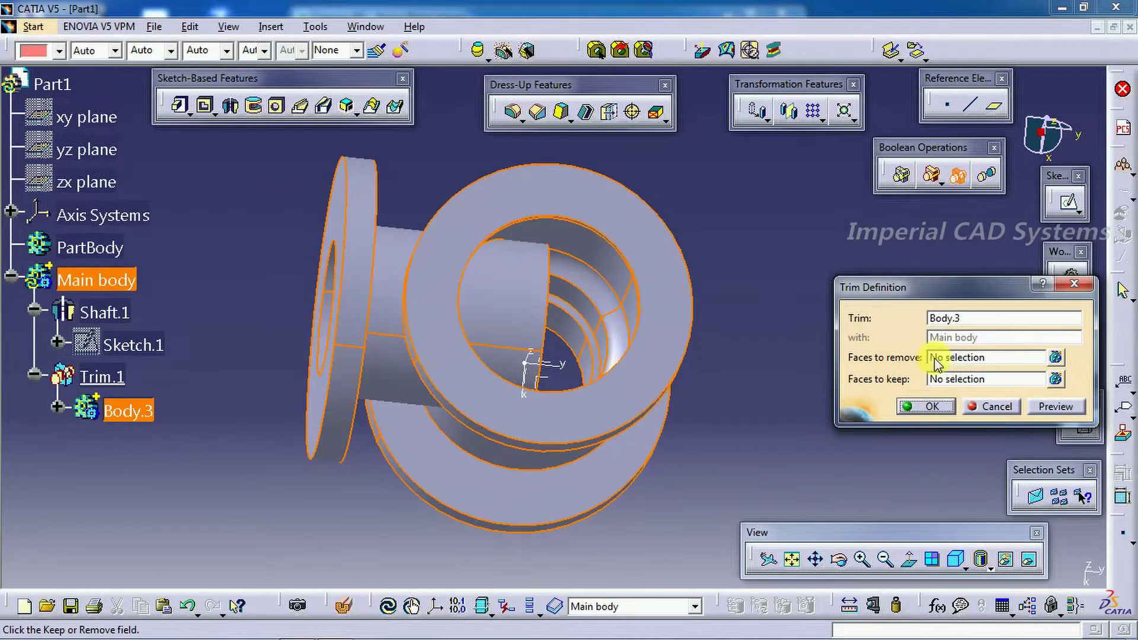
click(612, 315)
click(1056, 407)
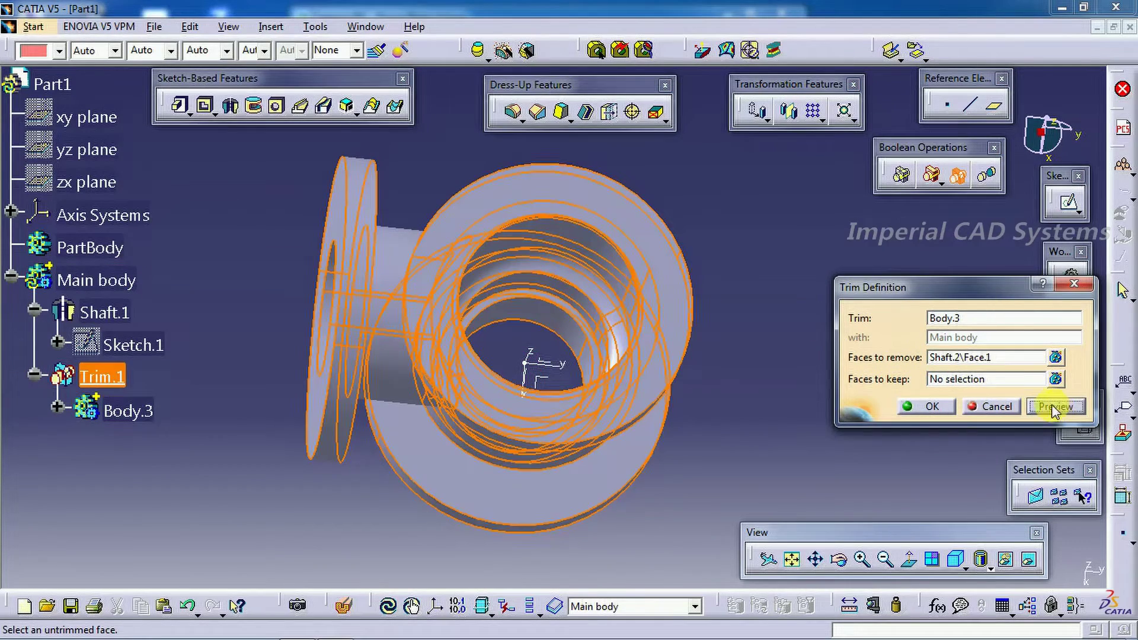
middle_drag(593, 328, 802, 320)
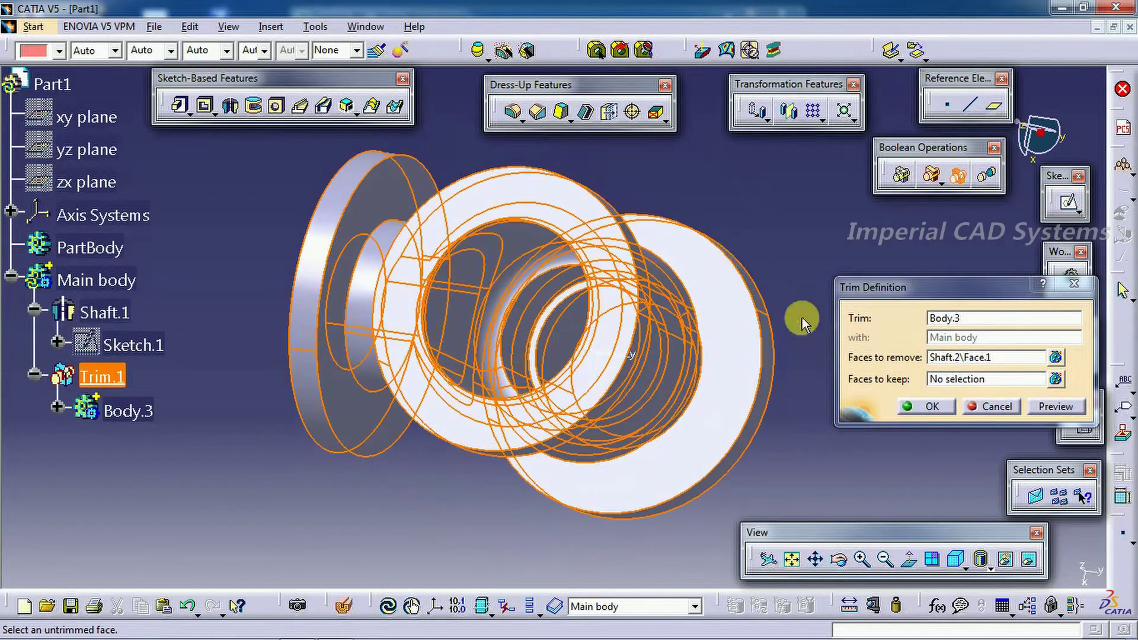
click(920, 406)
Step: Edit Trim.1 to also remove the second inner face so the bores run open
middle_drag(381, 468, 492, 381)
double_click(117, 384)
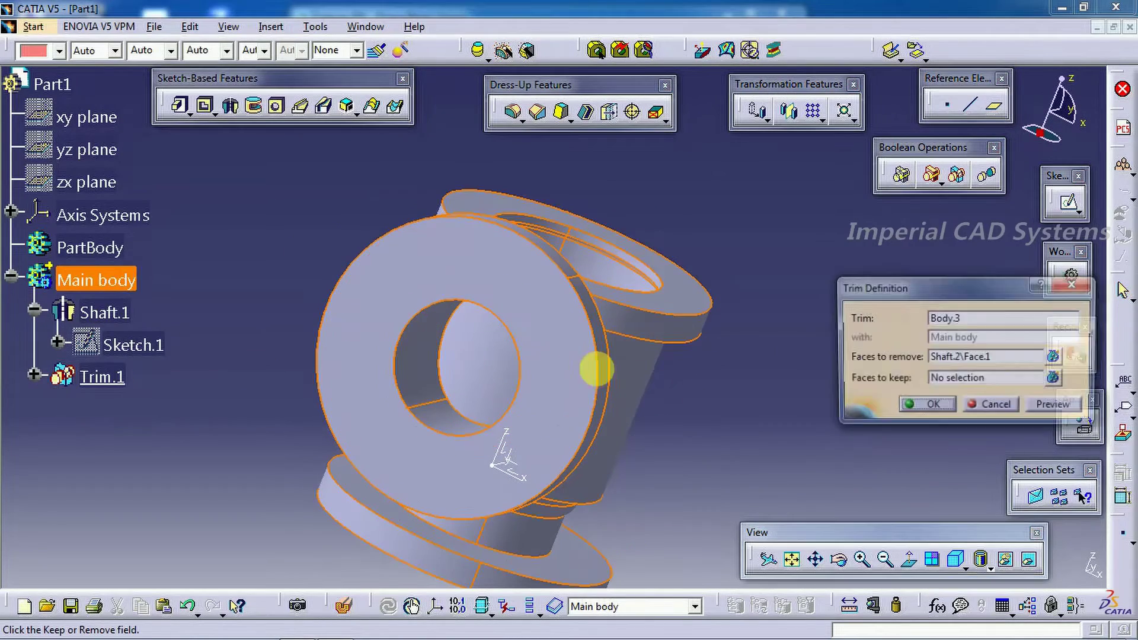
click(474, 363)
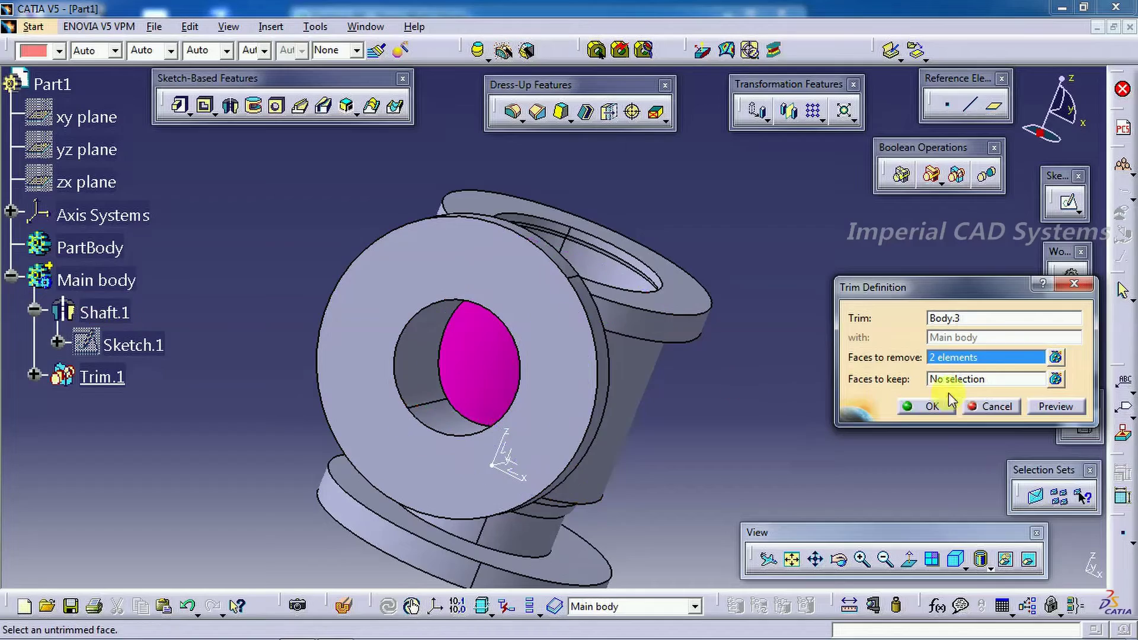
click(933, 406)
middle_drag(795, 389, 658, 433)
Step: Colour the Main body cyan
click(96, 279)
click(59, 51)
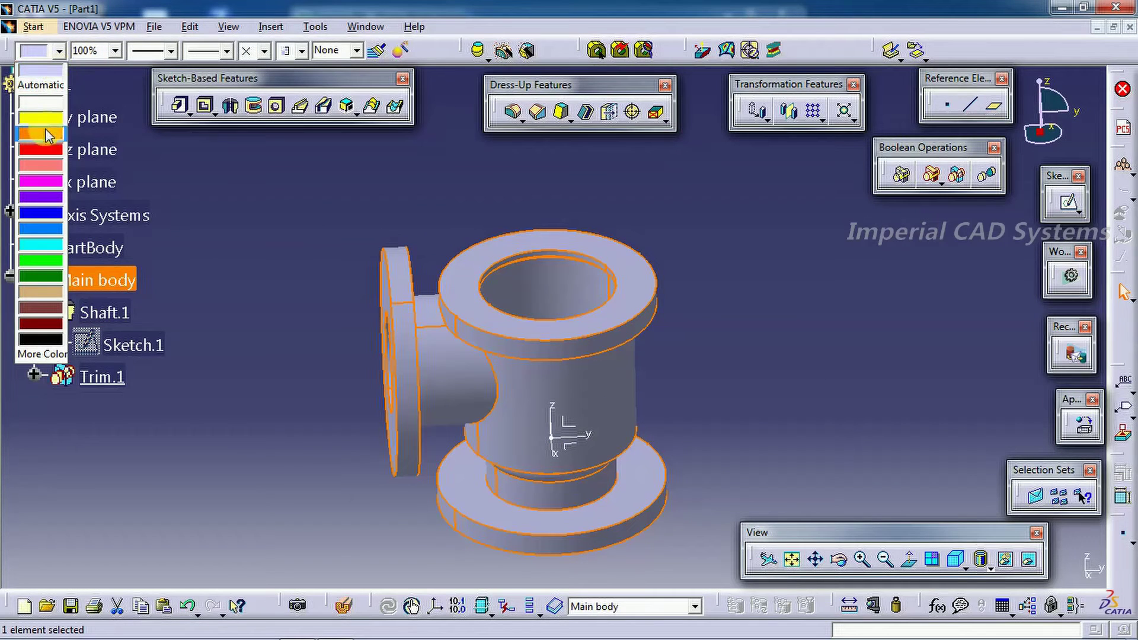
click(51, 244)
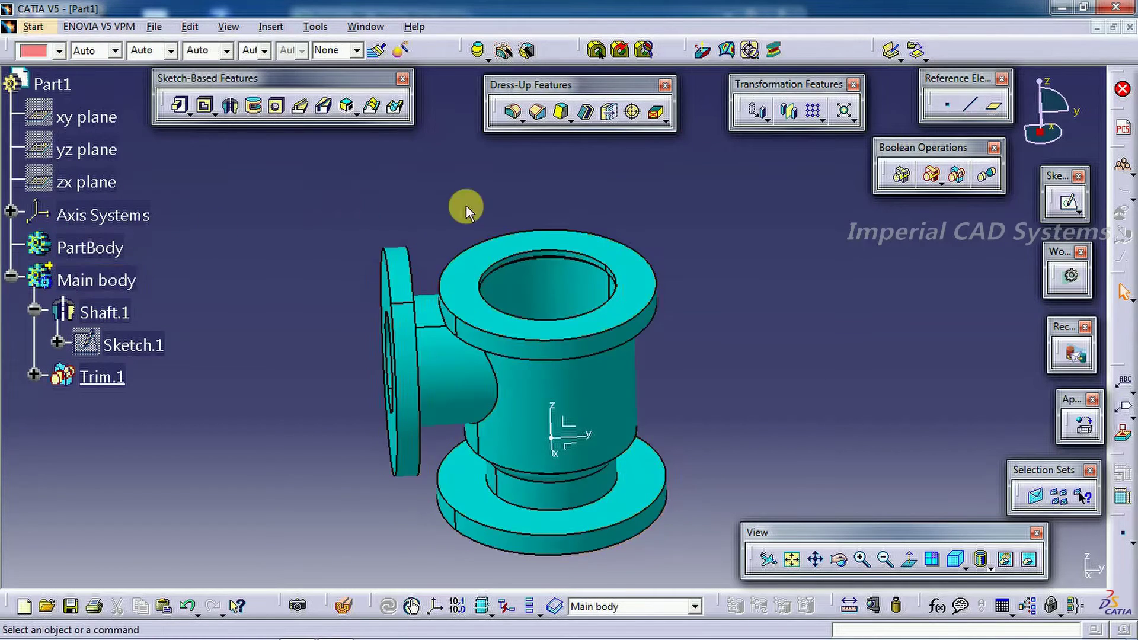
Step: Insert a new Body.4 and open a sketch on the top flange face
middle_drag(465, 208, 735, 332)
click(297, 633)
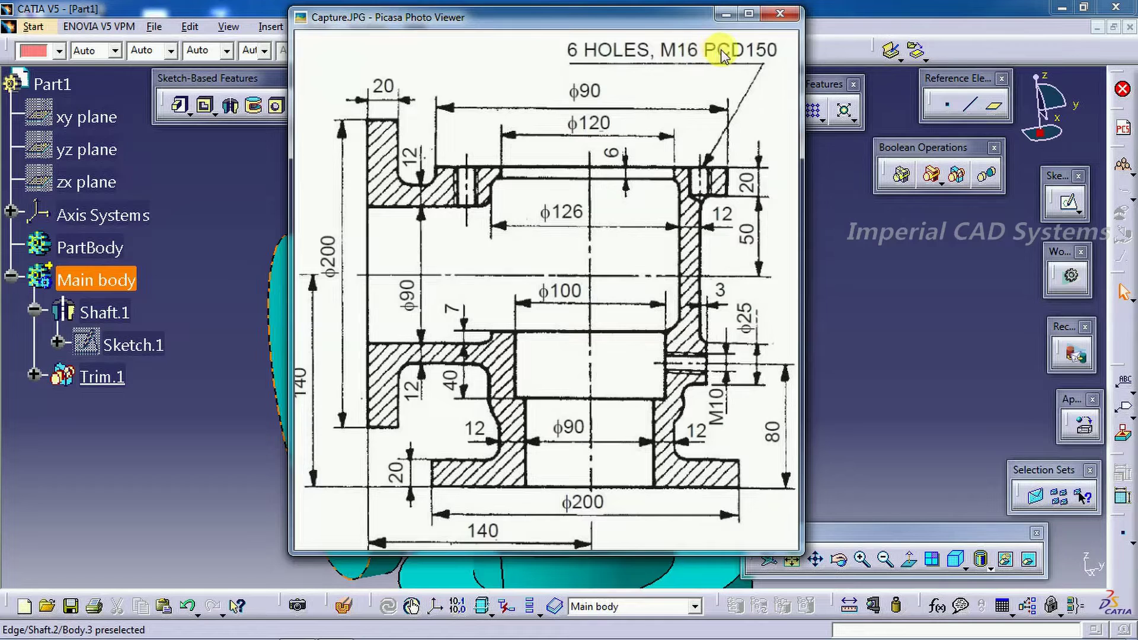
click(697, 231)
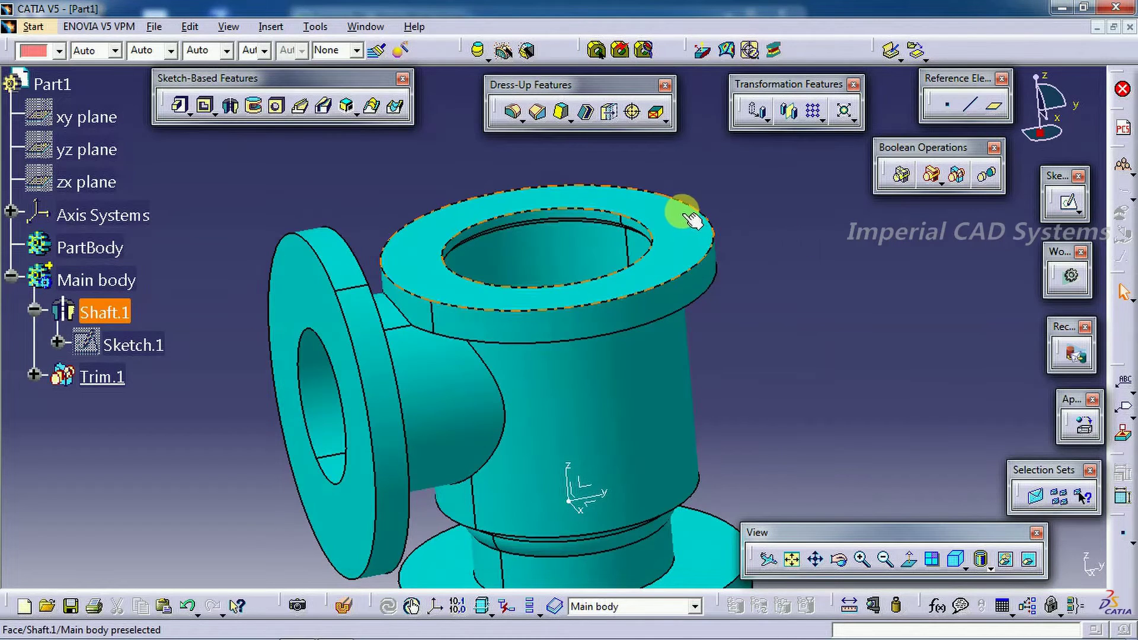
click(271, 26)
click(292, 44)
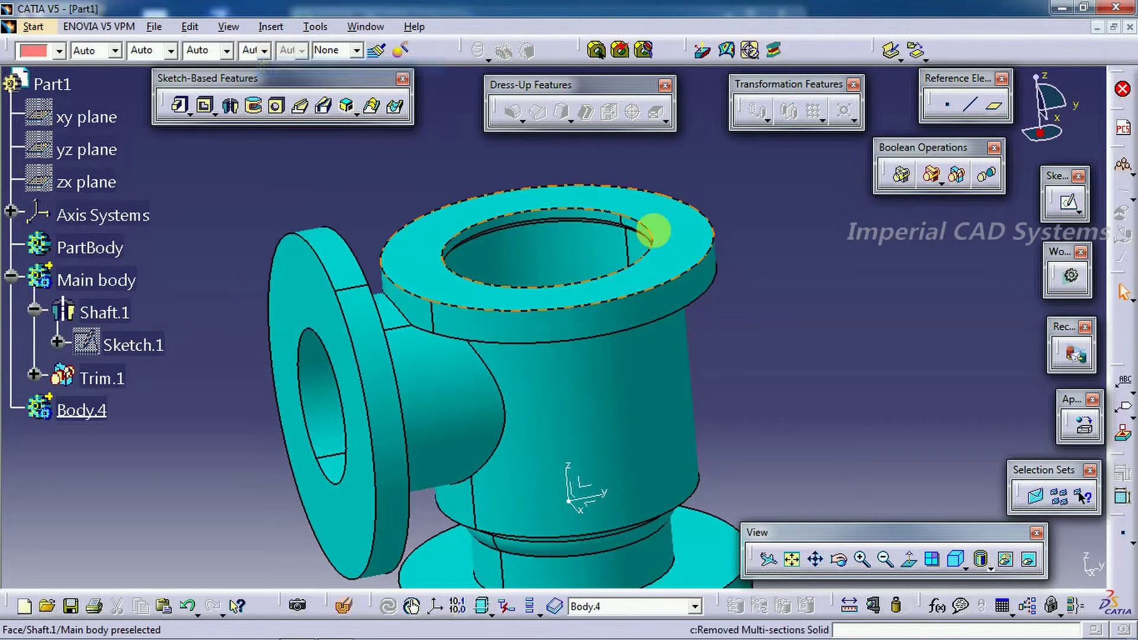
click(696, 243)
click(1068, 201)
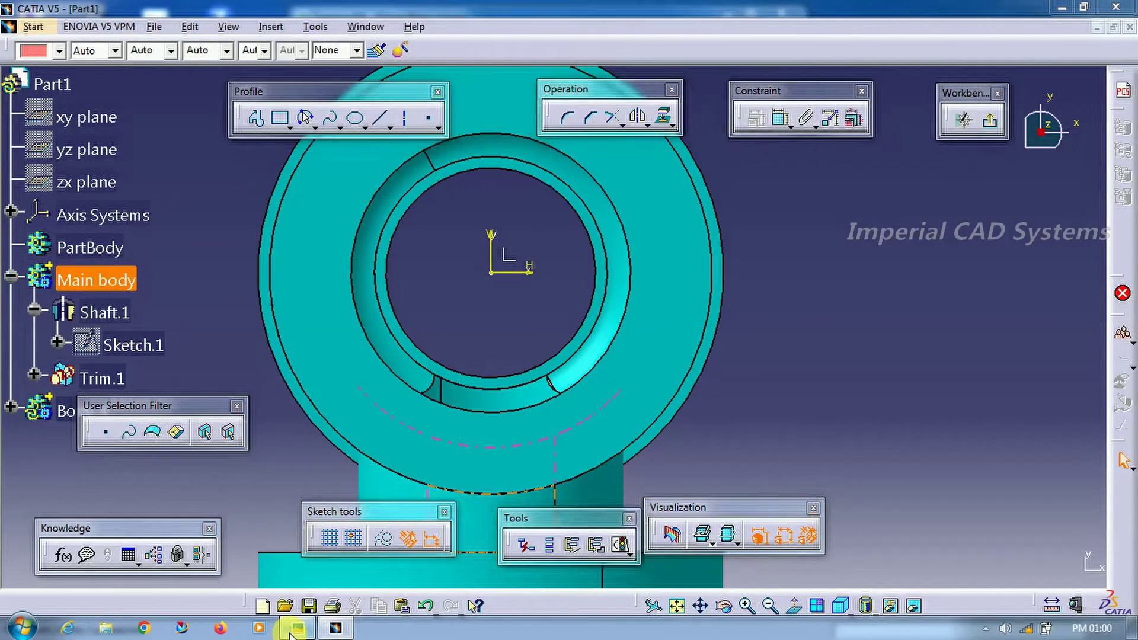
Step: Check the reference drawing, then place a point on the flange above its centre
click(290, 632)
click(291, 632)
click(290, 632)
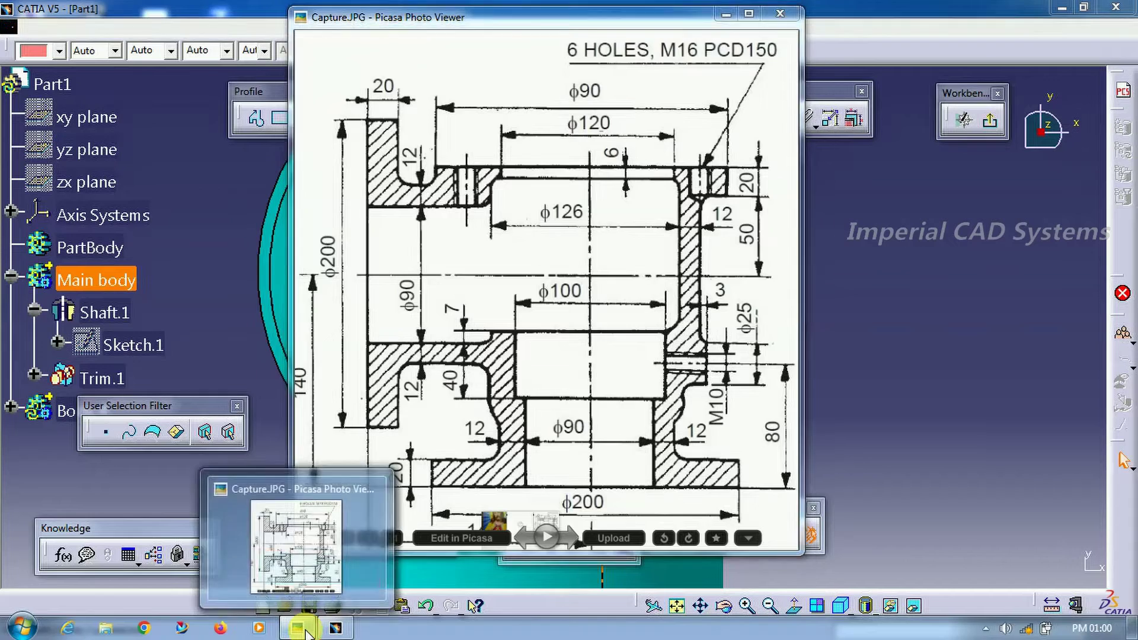
click(296, 630)
middle_drag(843, 368, 838, 469)
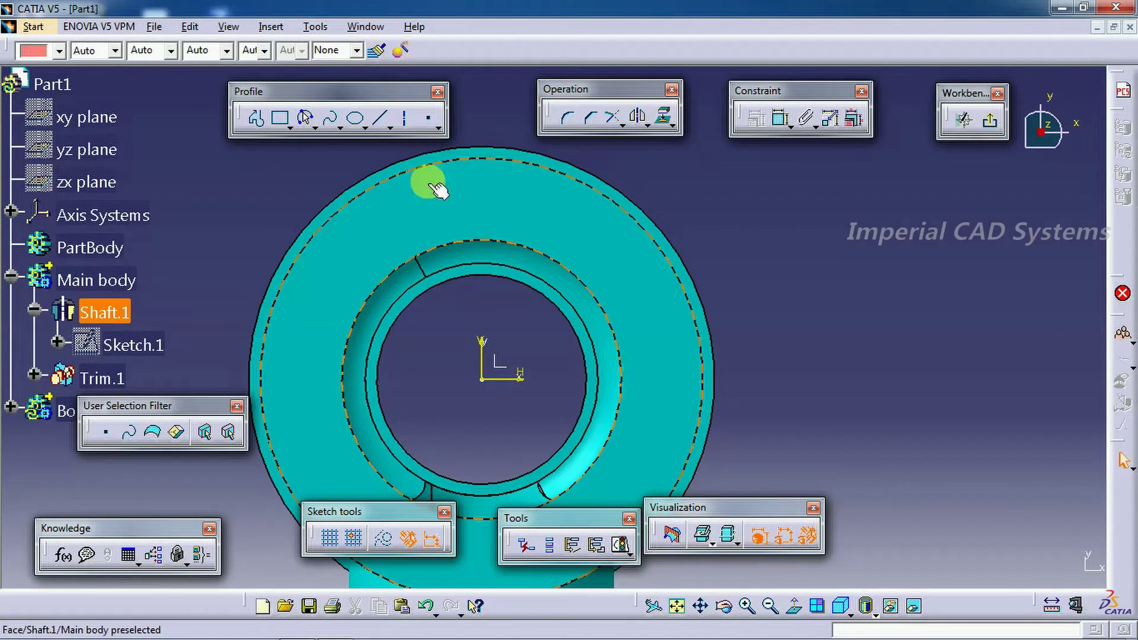
click(430, 120)
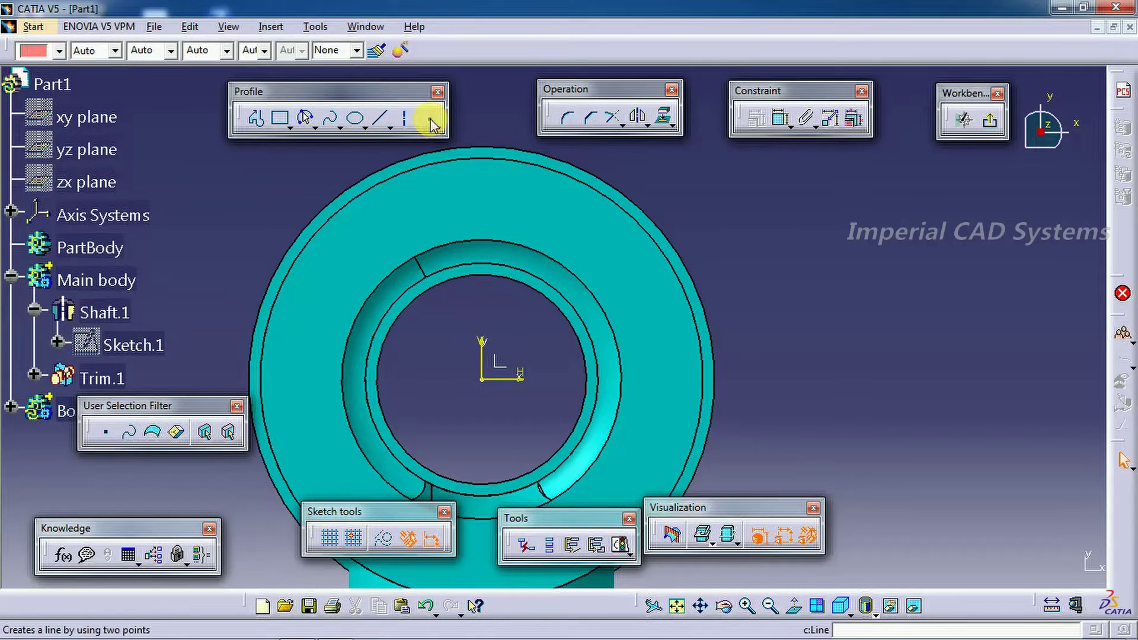
click(431, 119)
click(487, 195)
Step: Constrain the point 75 mm from the horizontal axis
click(780, 119)
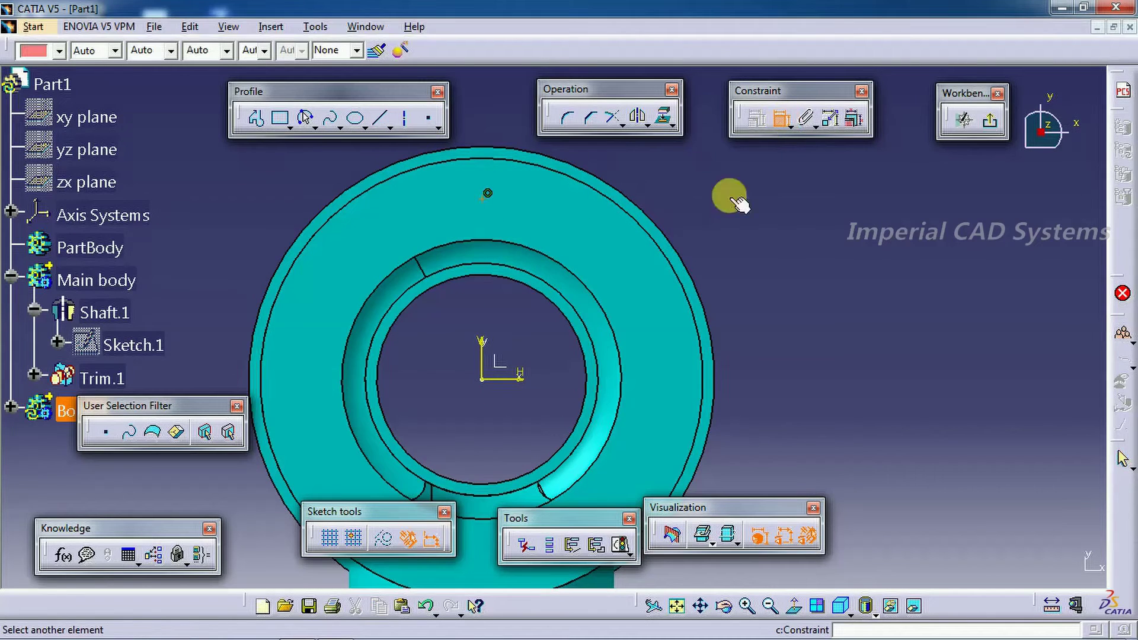
click(516, 382)
click(488, 194)
click(766, 254)
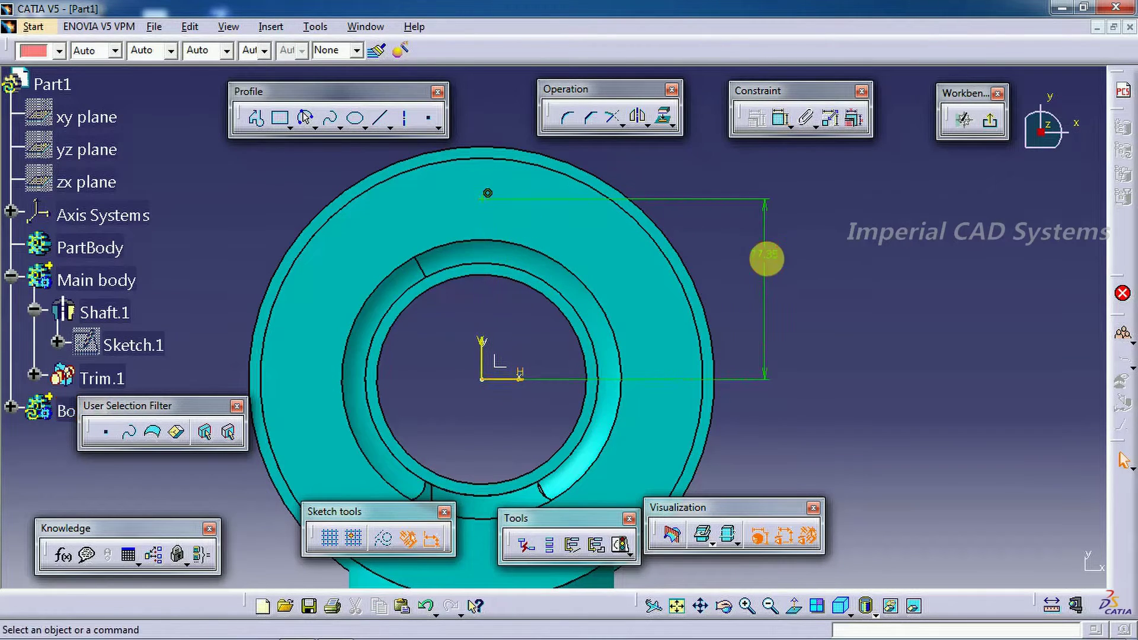
double_click(765, 254)
key(Return)
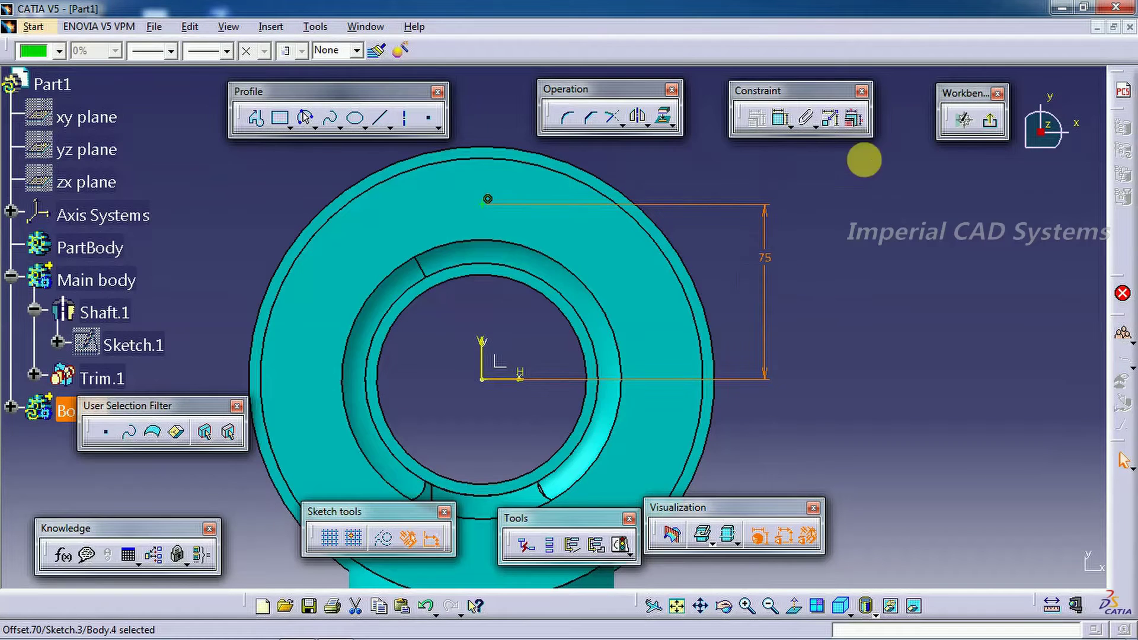
Step: Leave the sketcher and start a threaded hole on the top flange face
click(988, 120)
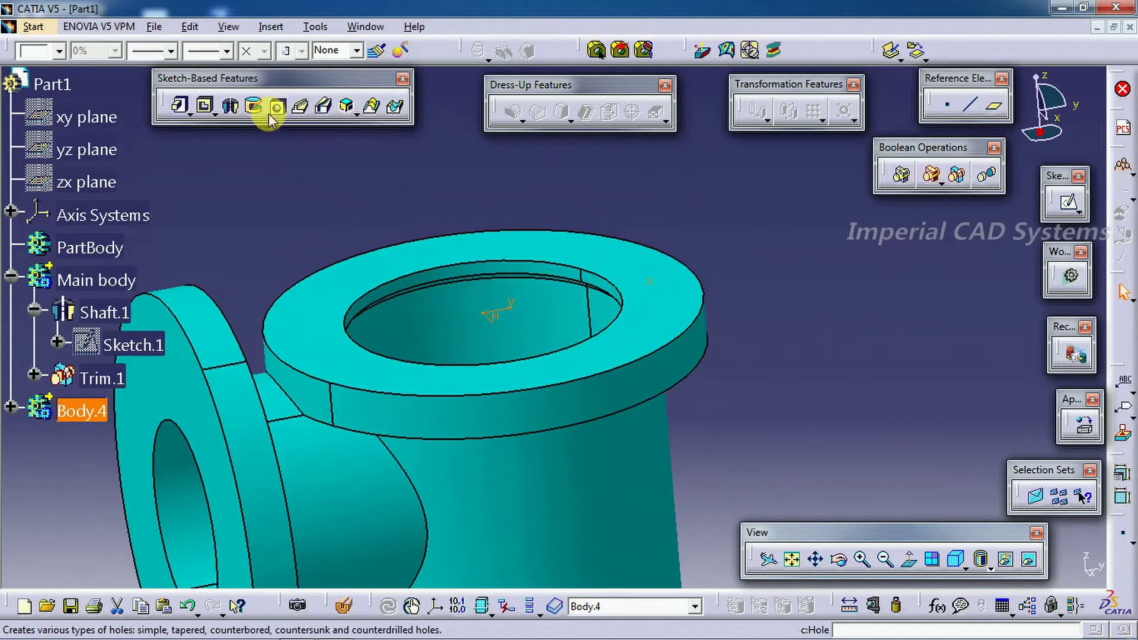
click(275, 106)
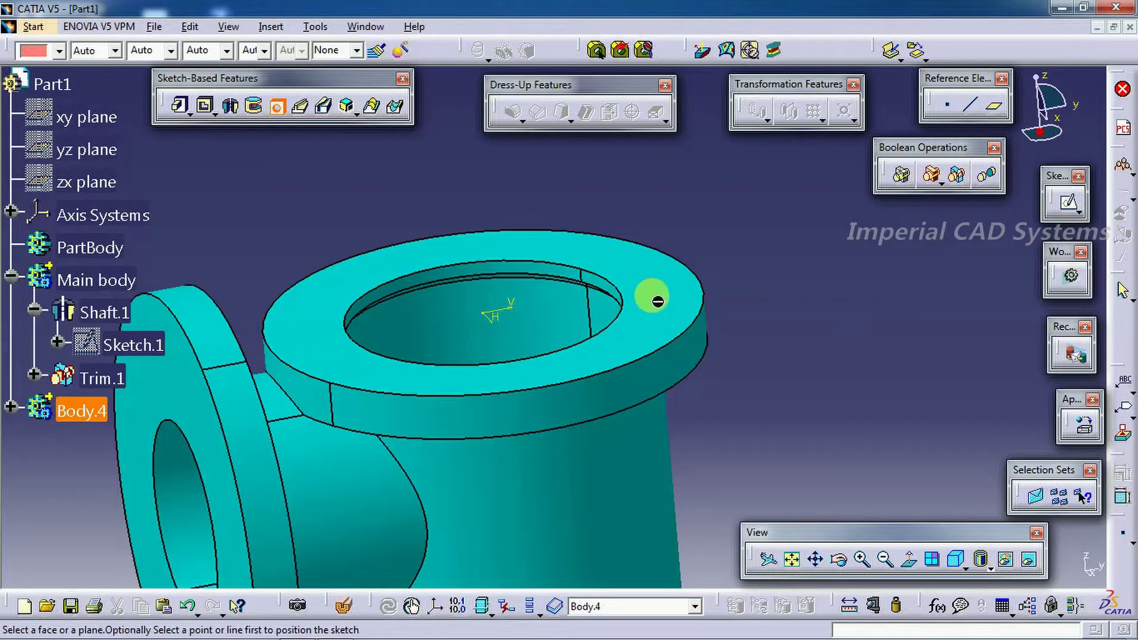
click(694, 314)
click(763, 236)
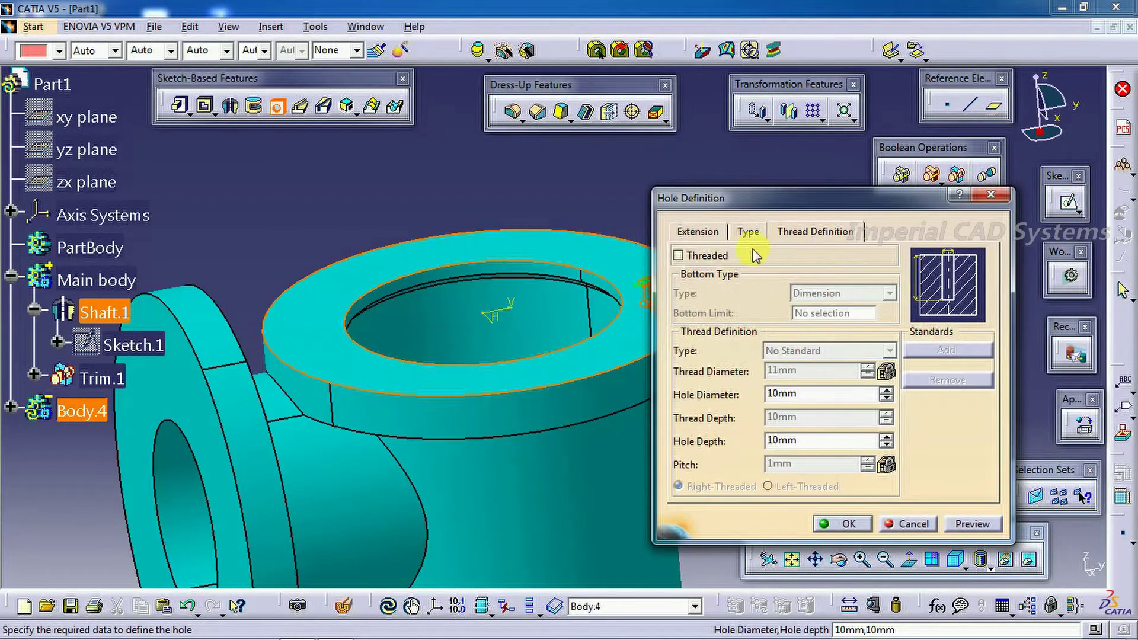
click(701, 259)
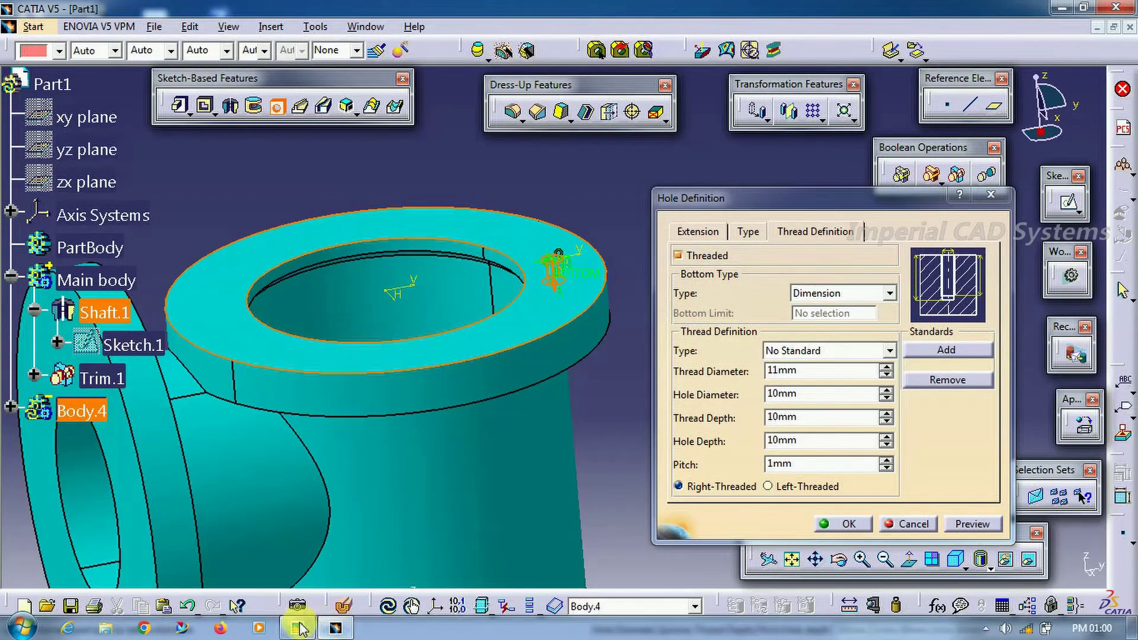
Step: Set the hole thread to Metric Thin Pitch, size M16x1.5
click(296, 628)
click(296, 628)
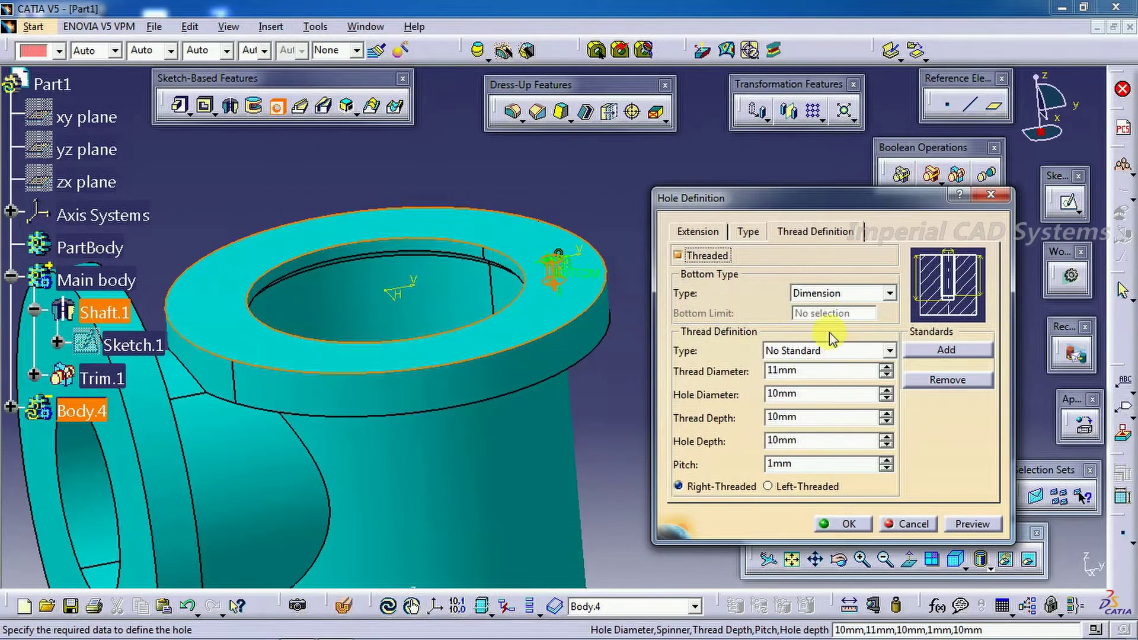
click(876, 352)
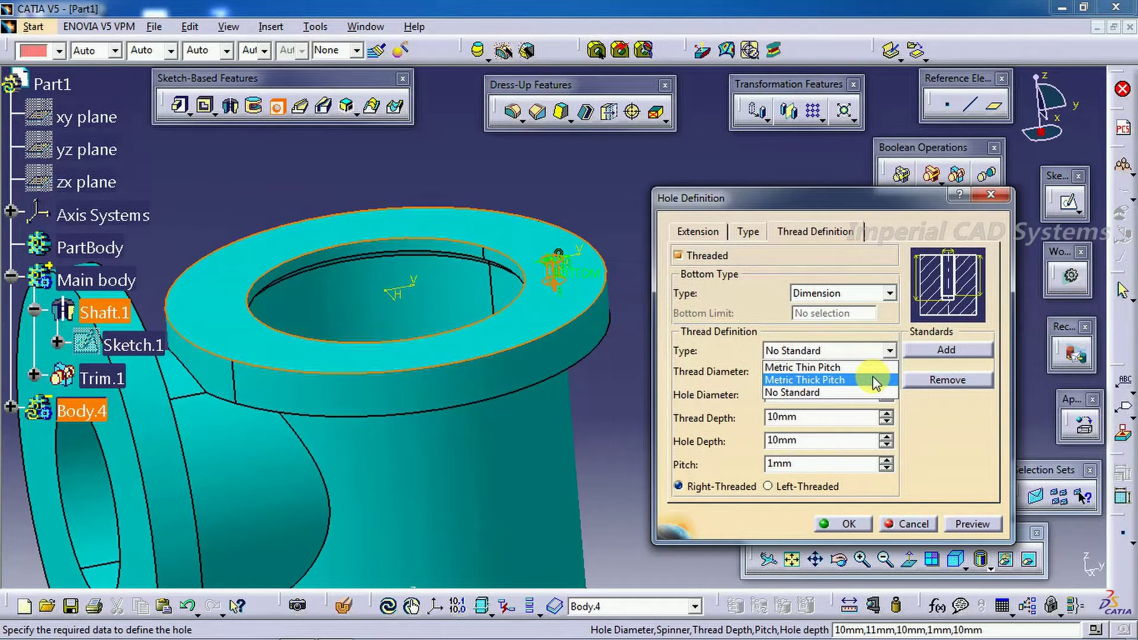
click(829, 367)
click(732, 368)
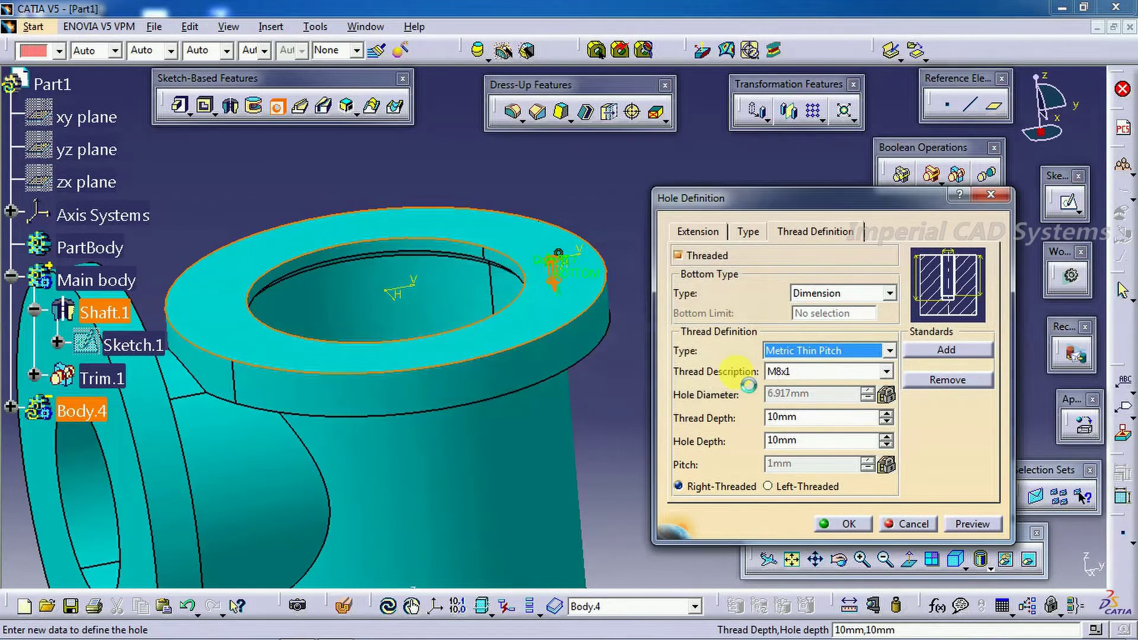
click(886, 372)
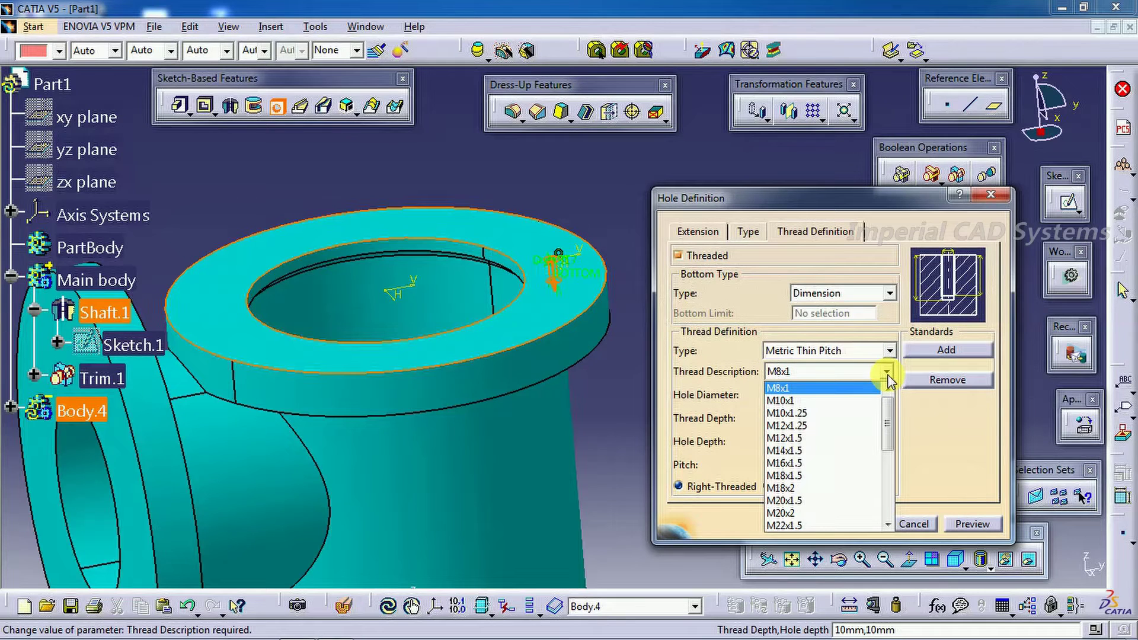
click(830, 463)
Step: Set the hole depth to 20 mm and create Hole.1
middle_drag(557, 379, 480, 248)
click(298, 628)
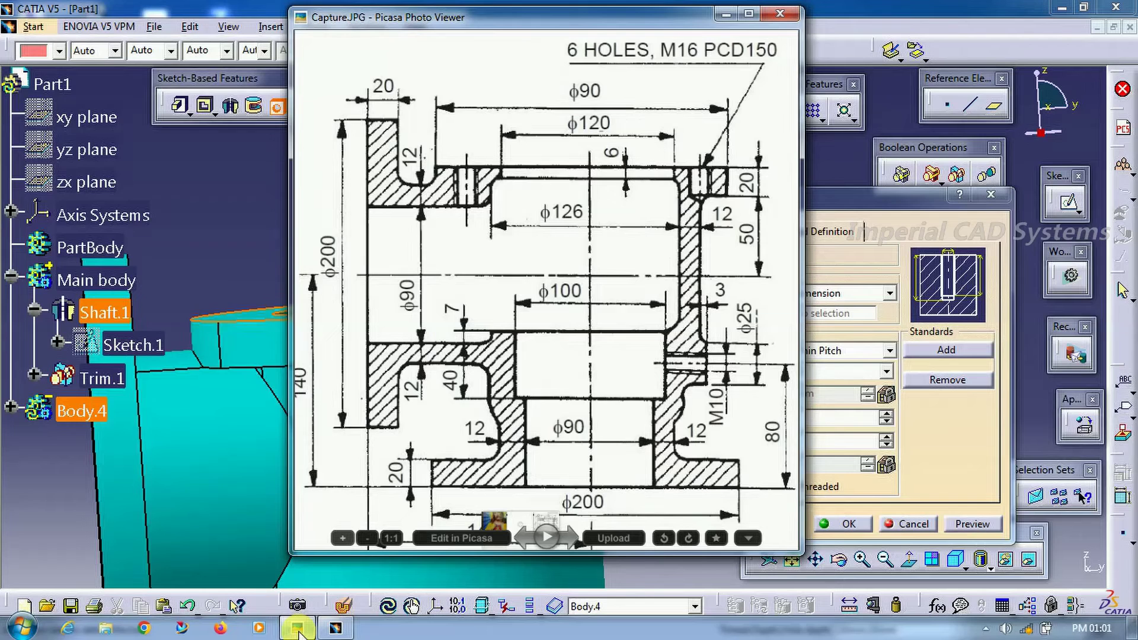
click(297, 628)
click(698, 232)
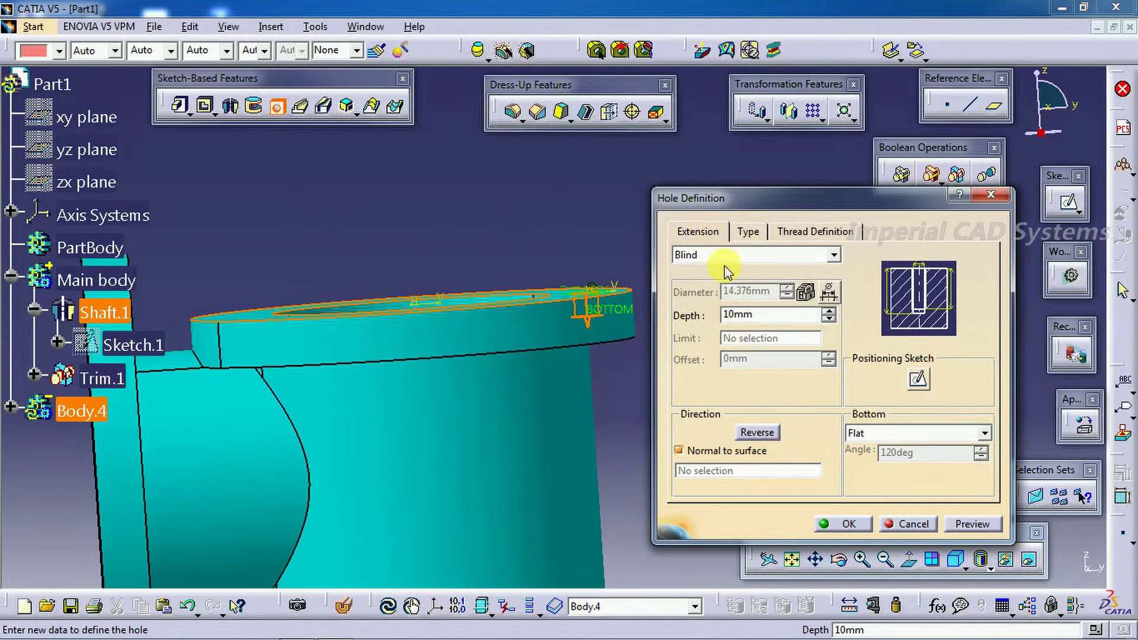
double_click(752, 314)
text(20)
key(Return)
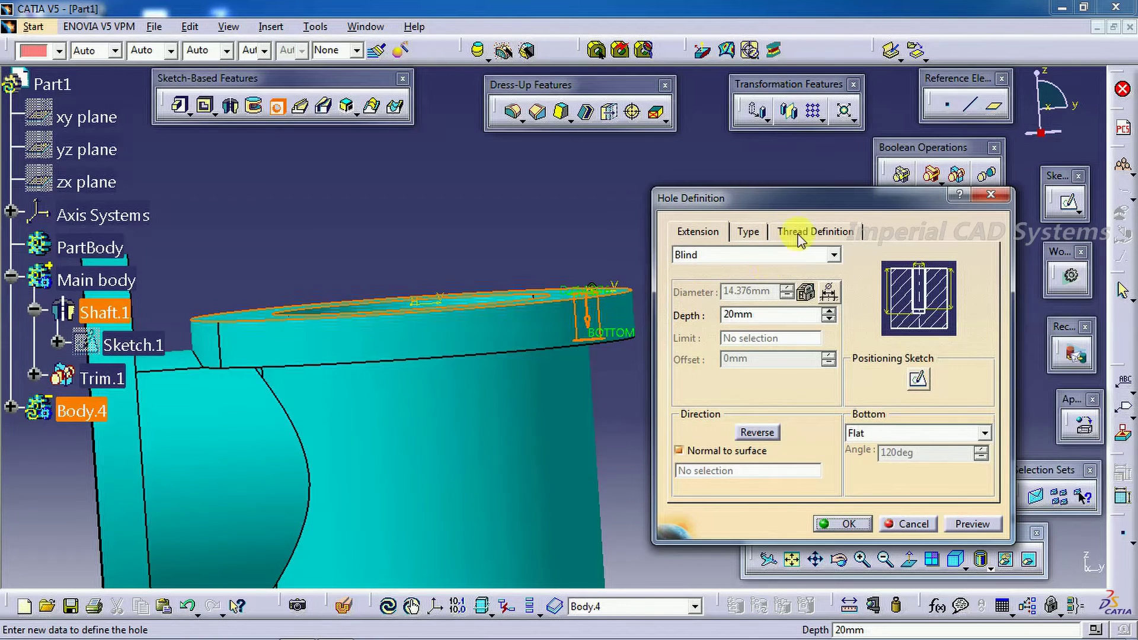
click(800, 234)
click(836, 523)
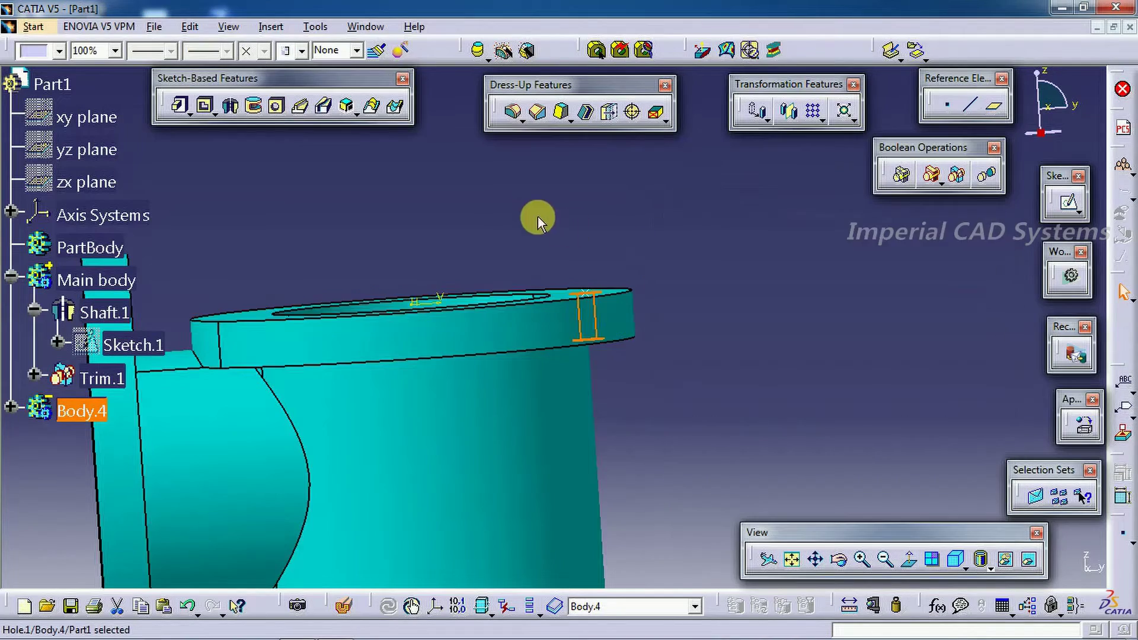
Step: Start a circular pattern of the hole around the tee's vertical axis
middle_drag(468, 256, 648, 292)
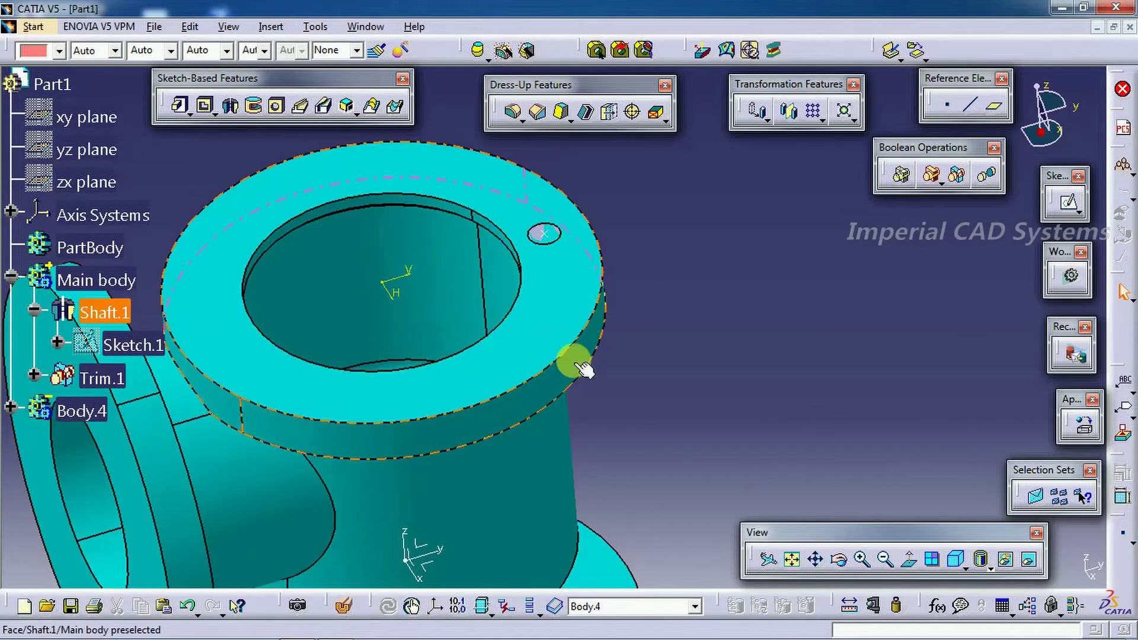
middle_drag(571, 364, 680, 246)
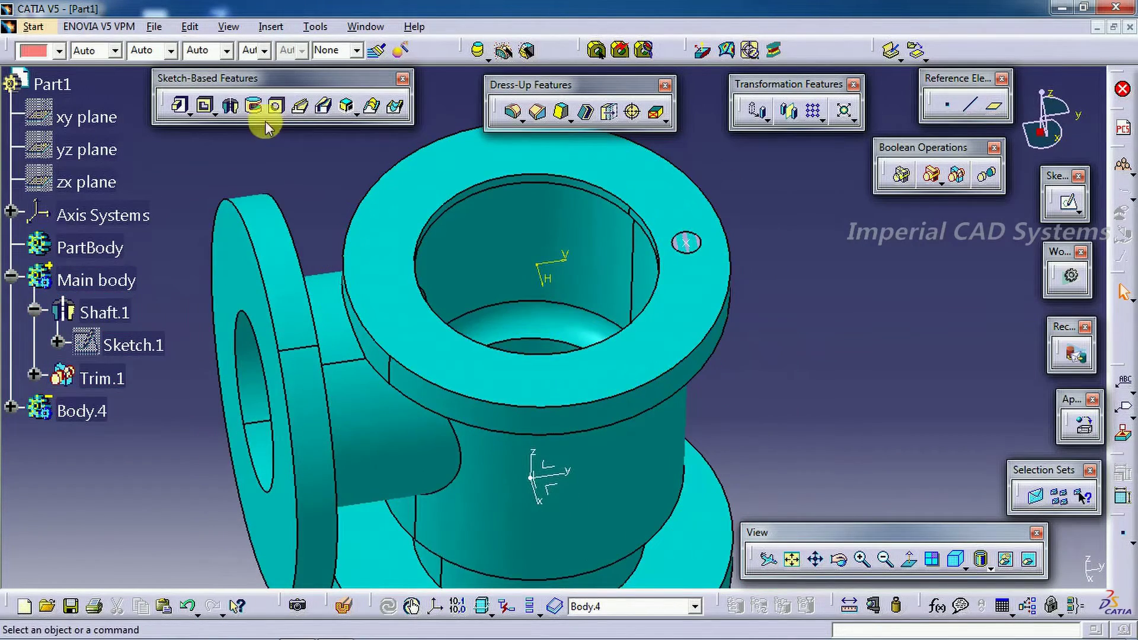
middle_drag(749, 287, 399, 406)
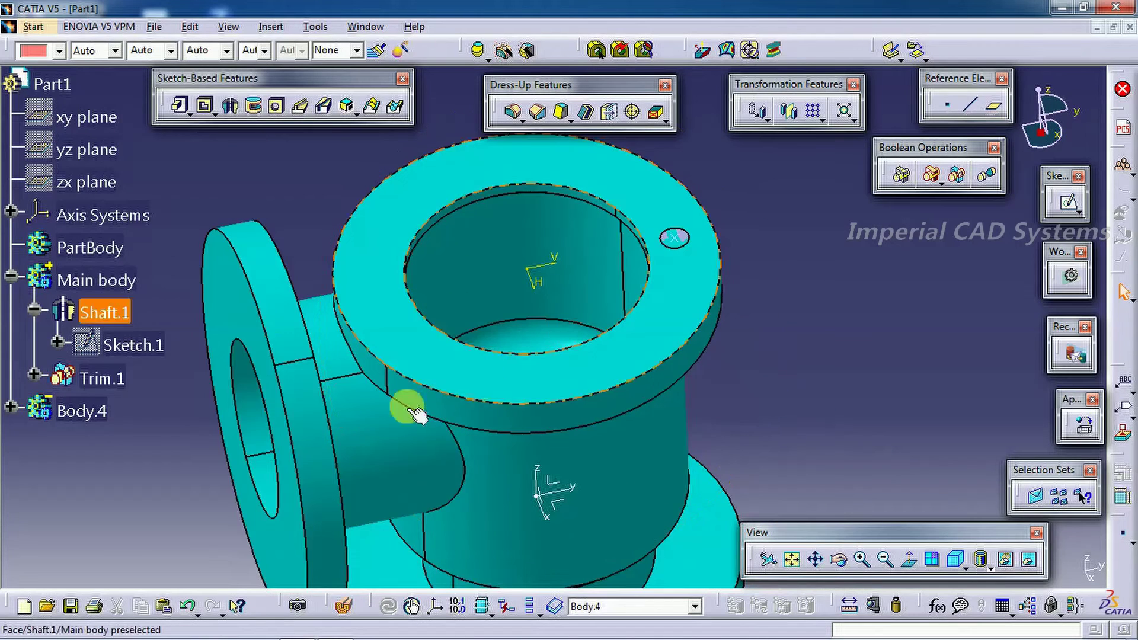
click(12, 407)
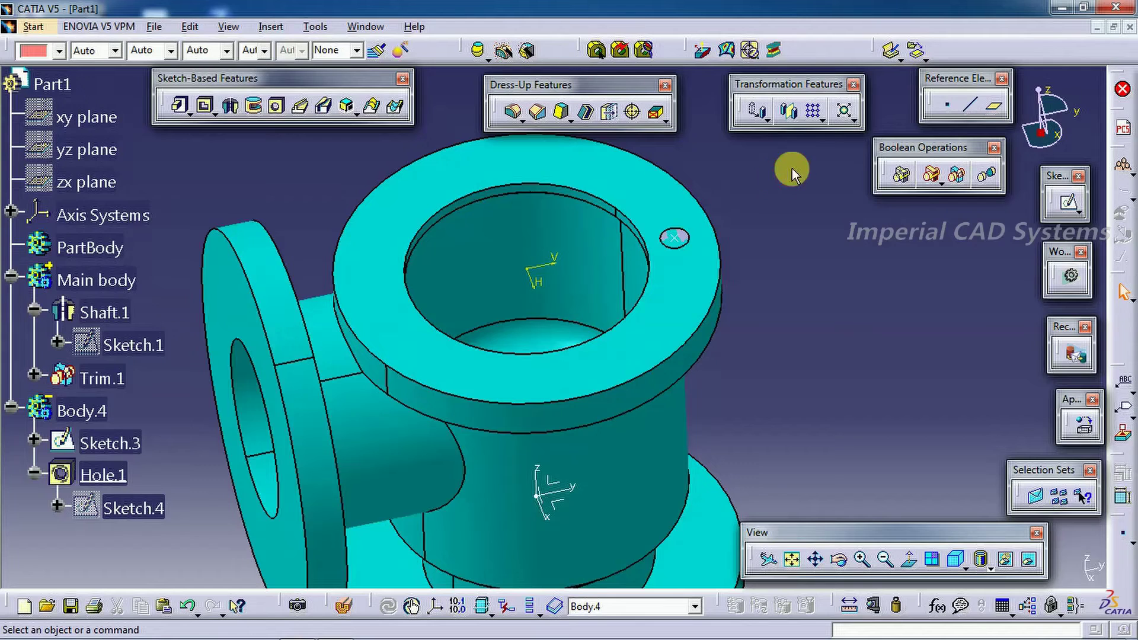
click(825, 126)
click(868, 130)
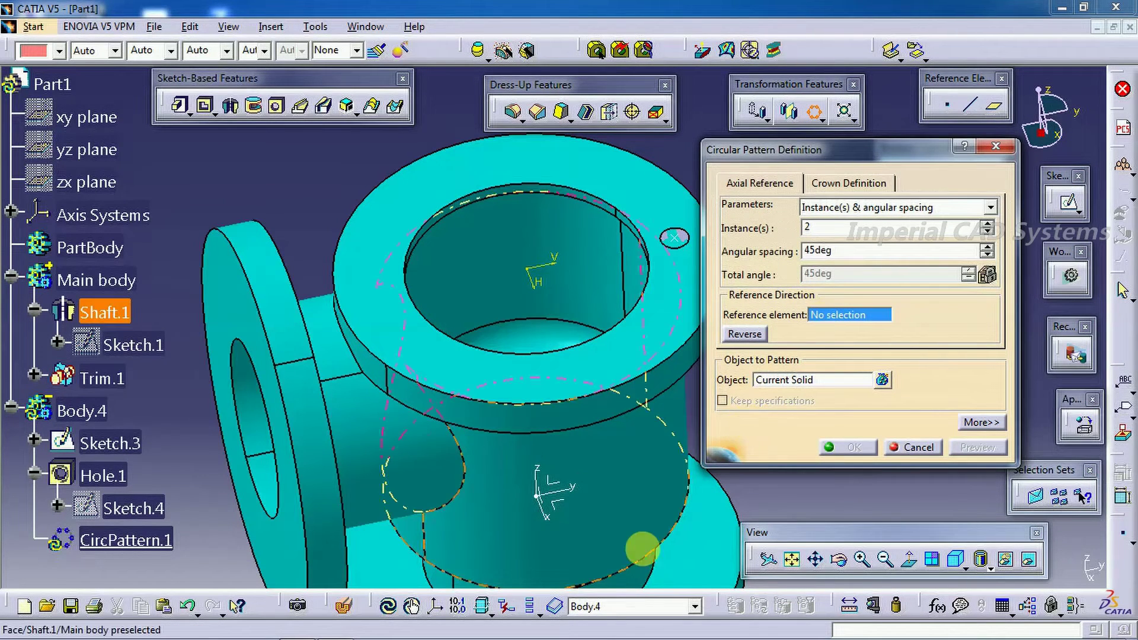
middle_drag(642, 545, 541, 520)
click(563, 537)
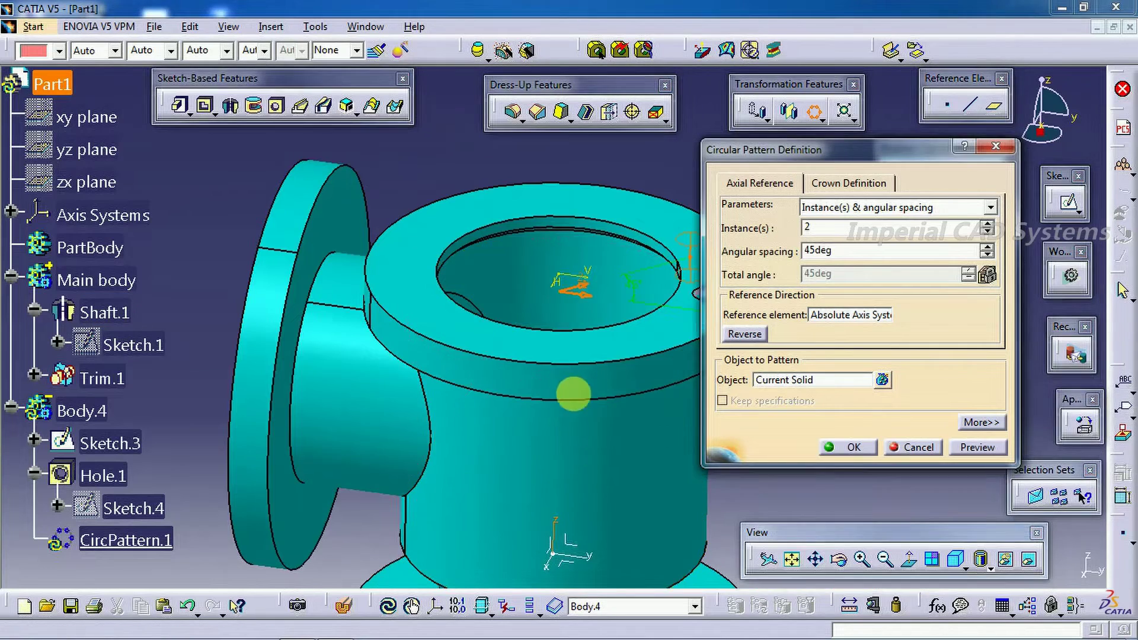
Step: Set the pattern to 6 instances at 60deg spacing and create CircPattern.1
middle_drag(572, 393, 676, 395)
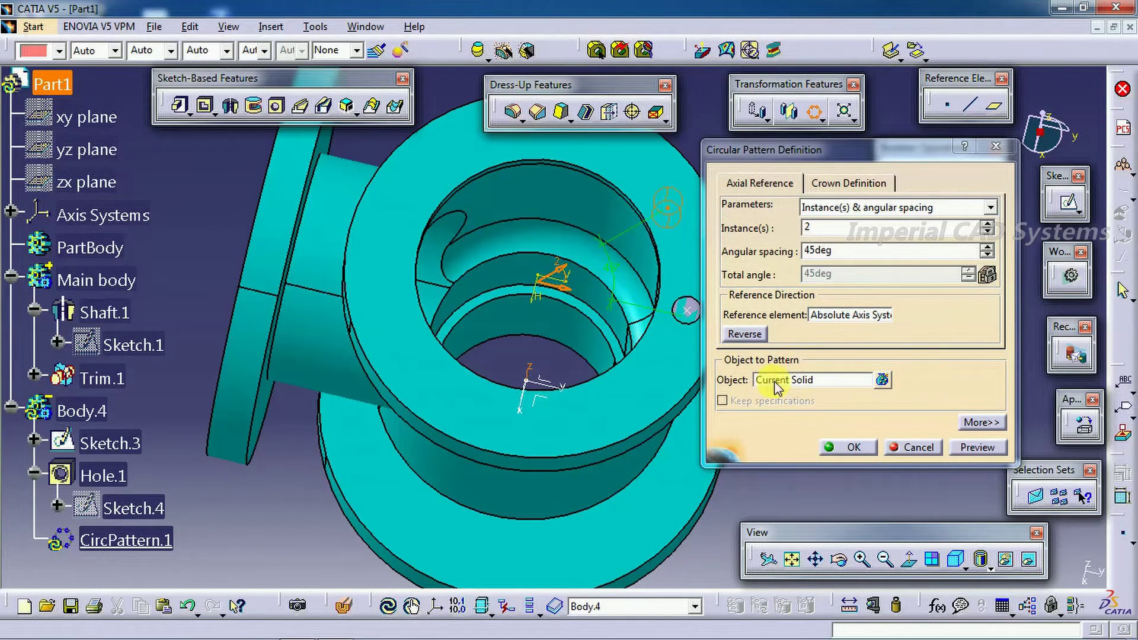
double_click(818, 228)
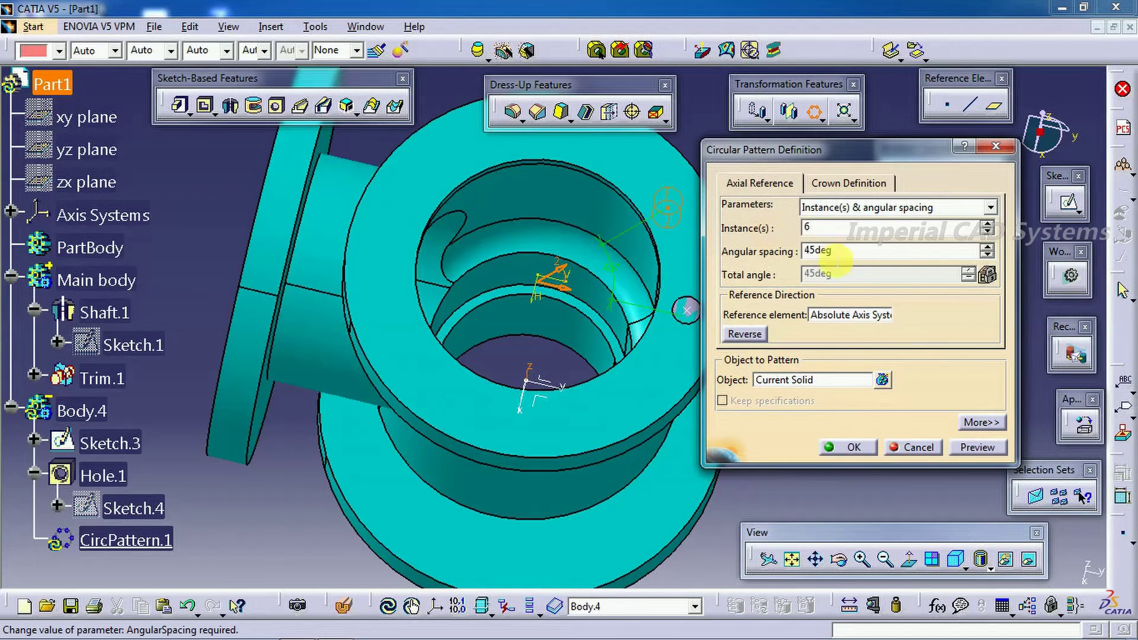
click(802, 250)
drag(852, 258, 748, 259)
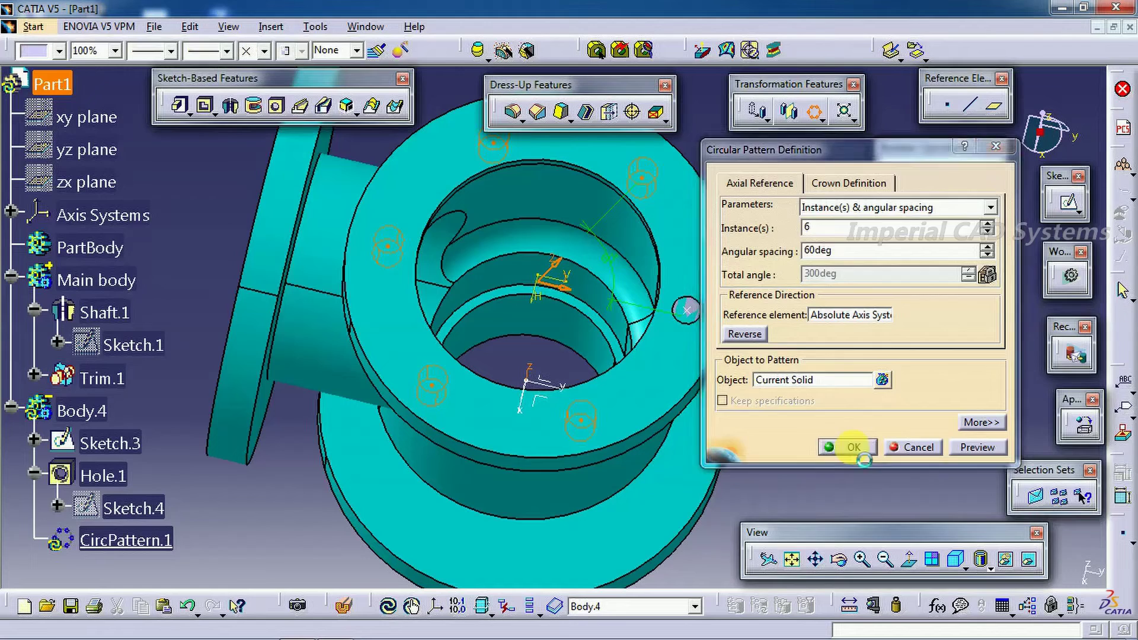
click(849, 447)
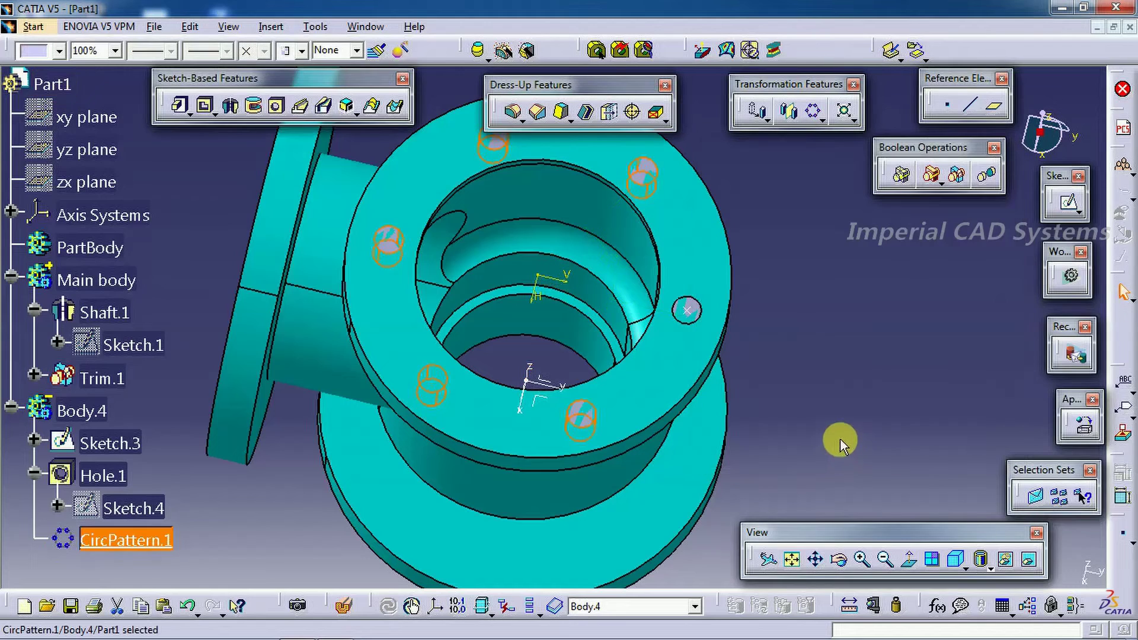
Step: Abandon a first Remove attempt and colour Body.4 yellow
click(943, 183)
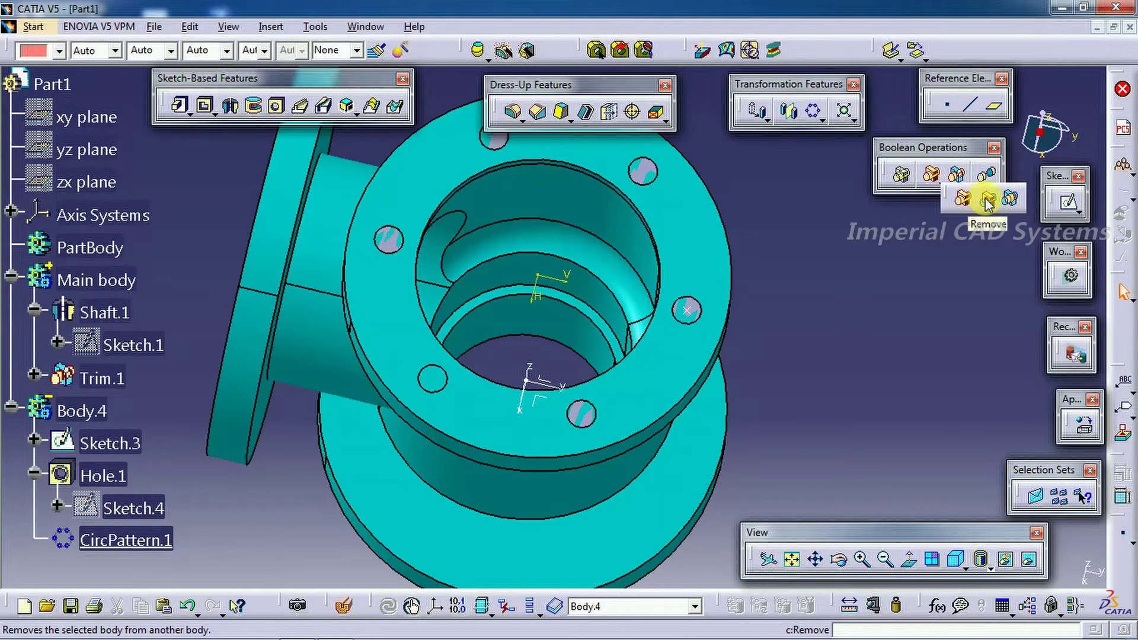
click(986, 198)
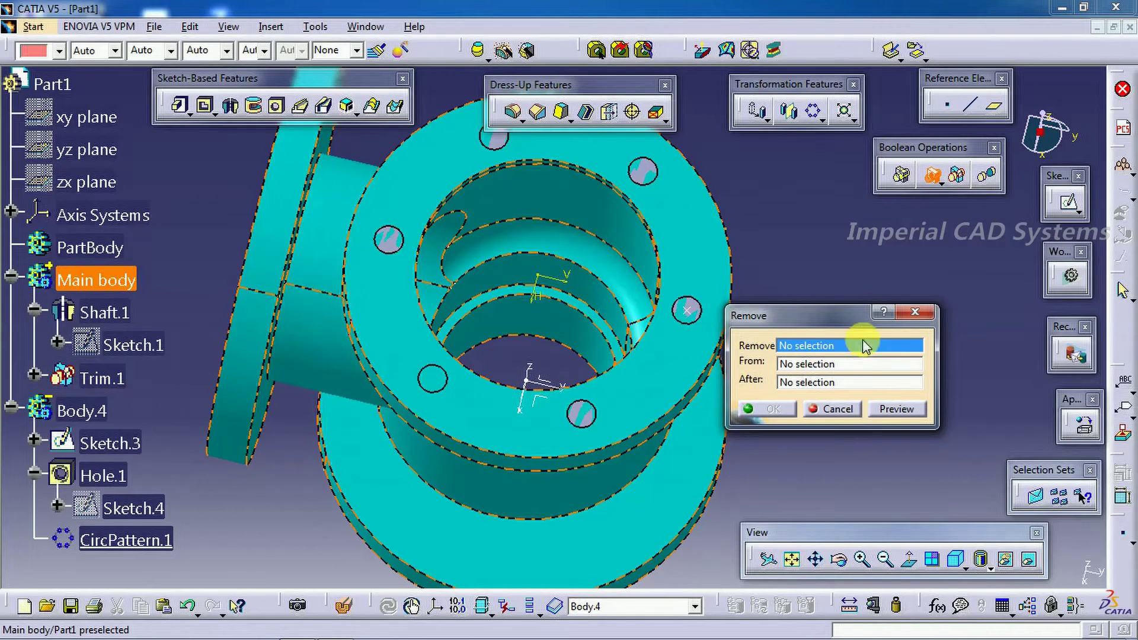
click(926, 317)
click(82, 411)
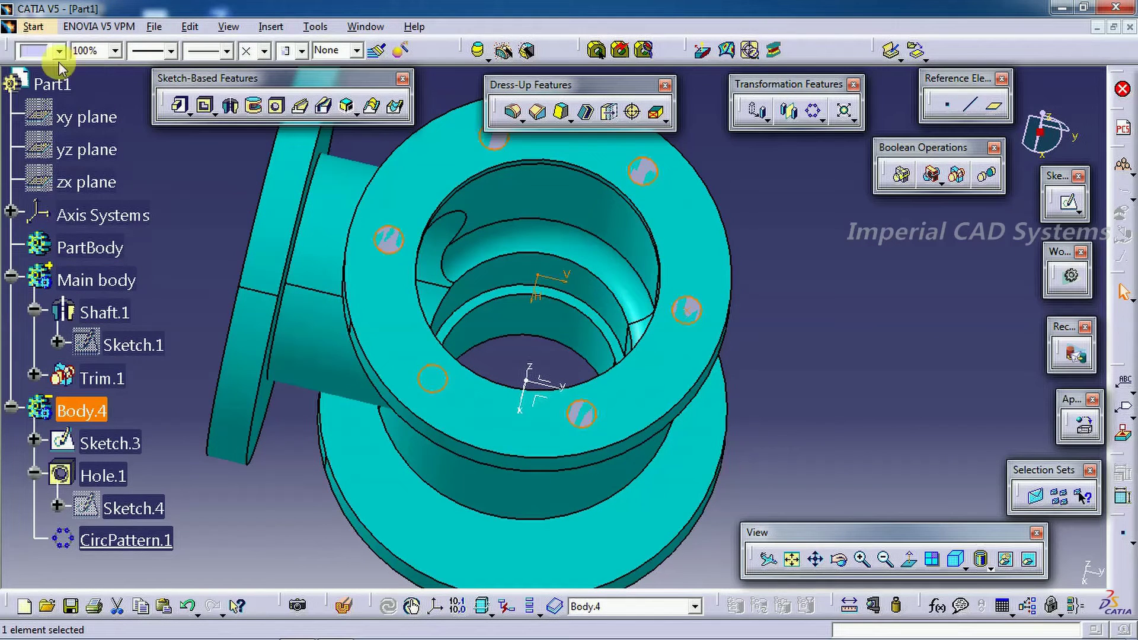
click(59, 51)
click(60, 89)
click(830, 243)
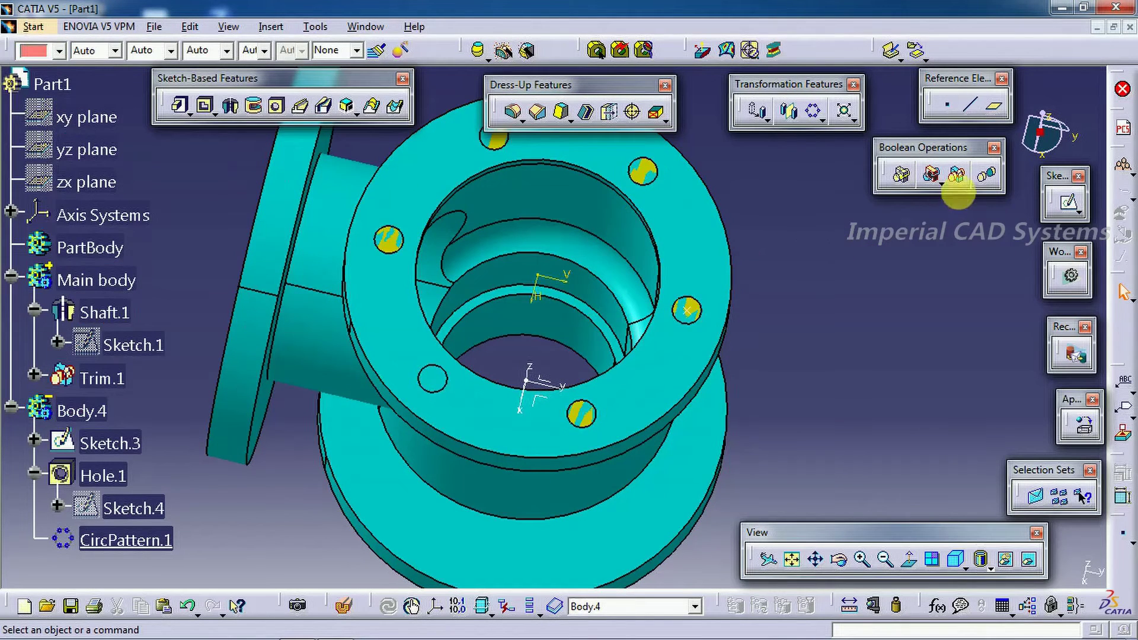
Step: Remove Body.4 from Main body, then view the flange and reference drawing
click(932, 174)
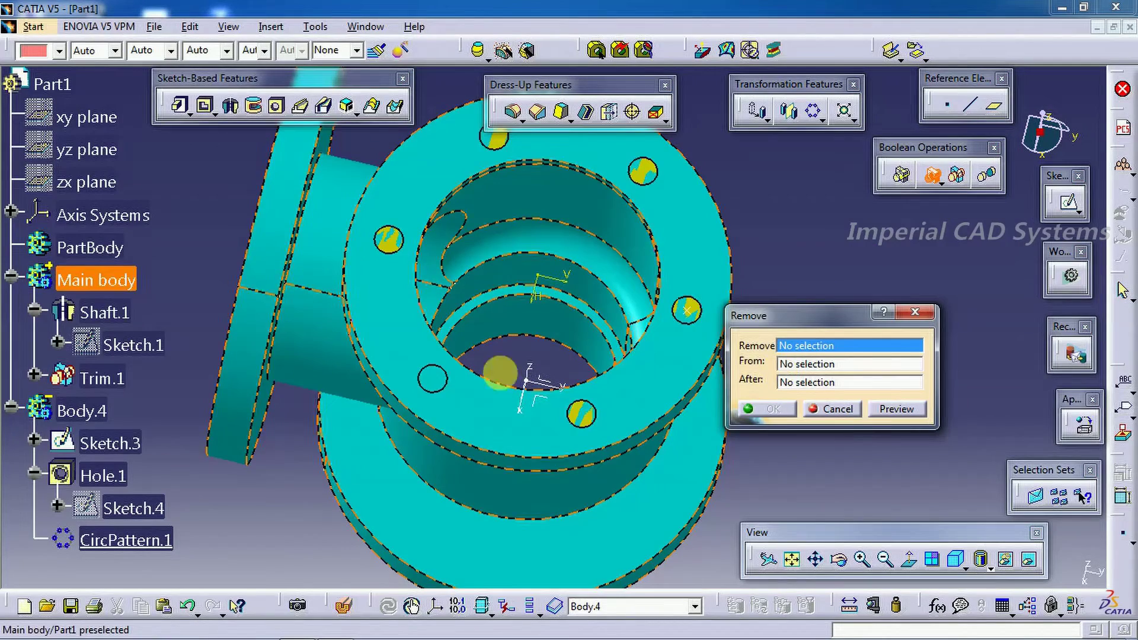
click(500, 372)
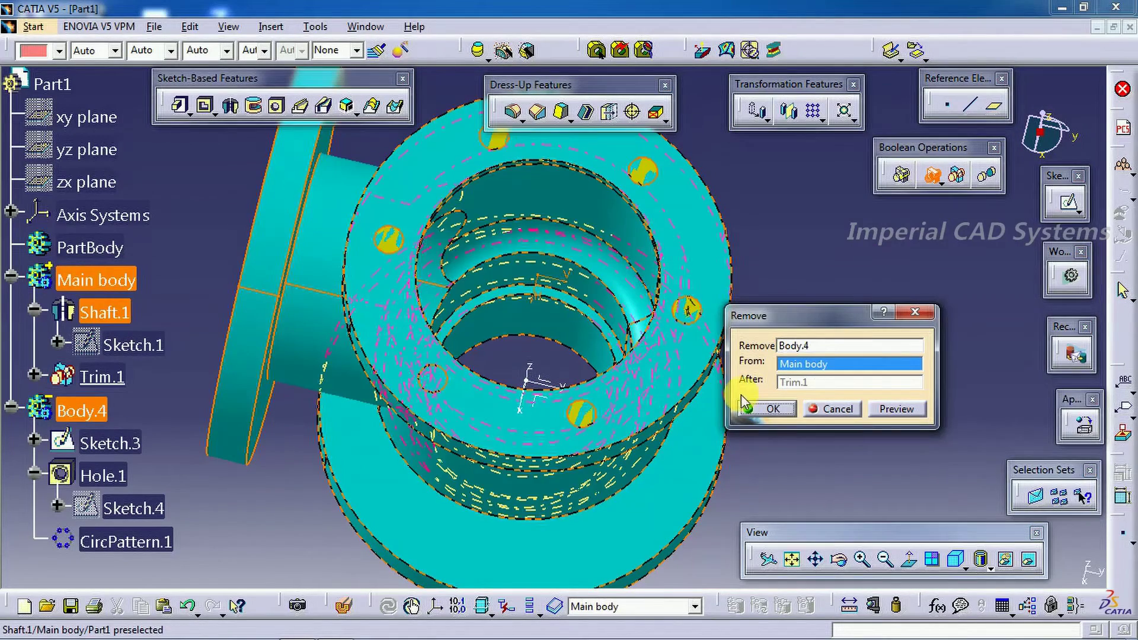
click(782, 408)
middle_drag(599, 436, 578, 392)
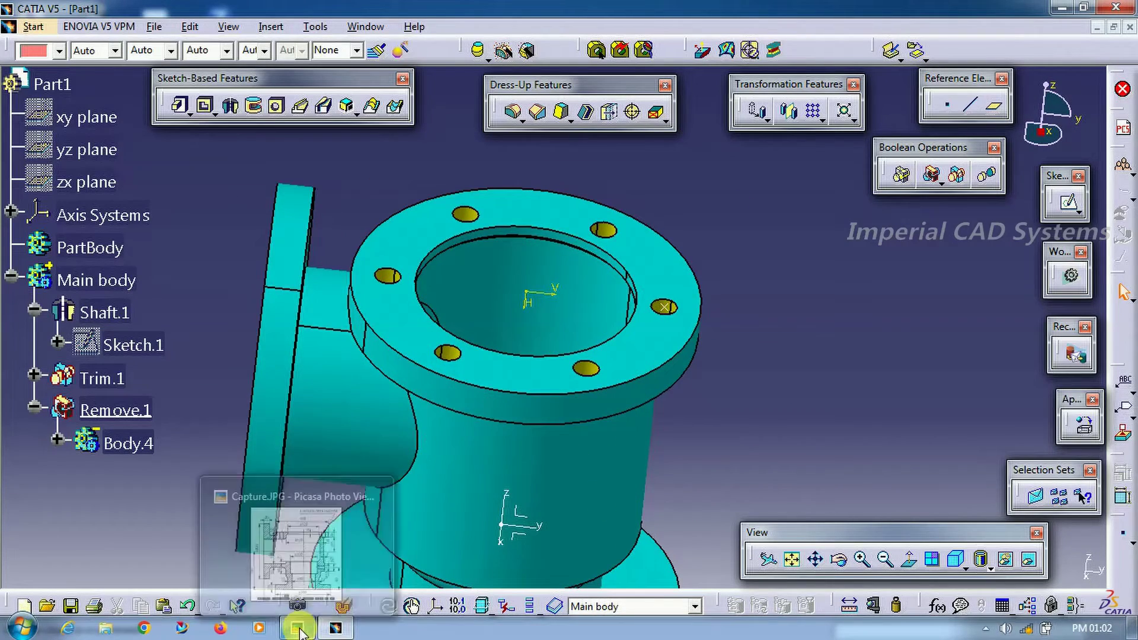
click(297, 627)
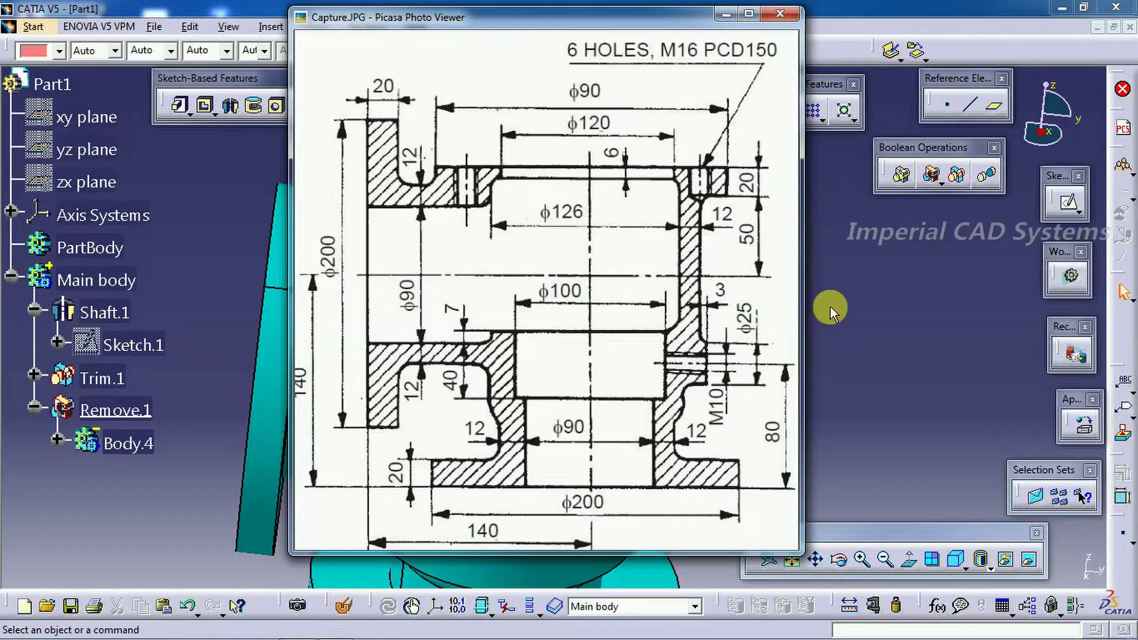
click(865, 307)
middle_drag(560, 262, 554, 287)
Step: Insert a new Body.5 and open a sketch on the yz plane
click(270, 27)
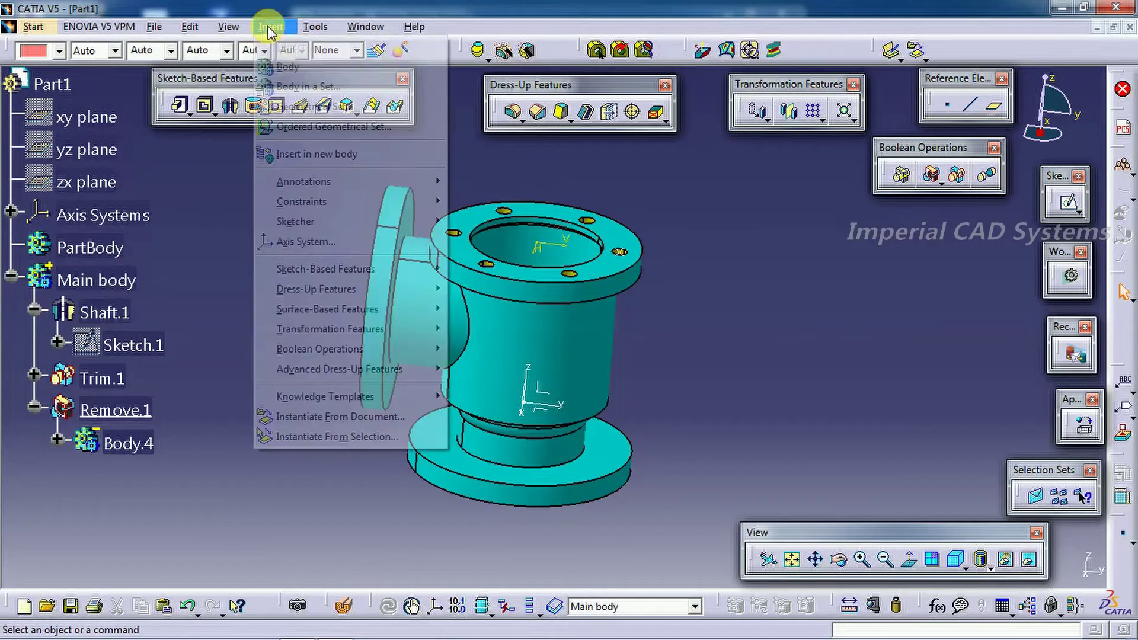
click(270, 58)
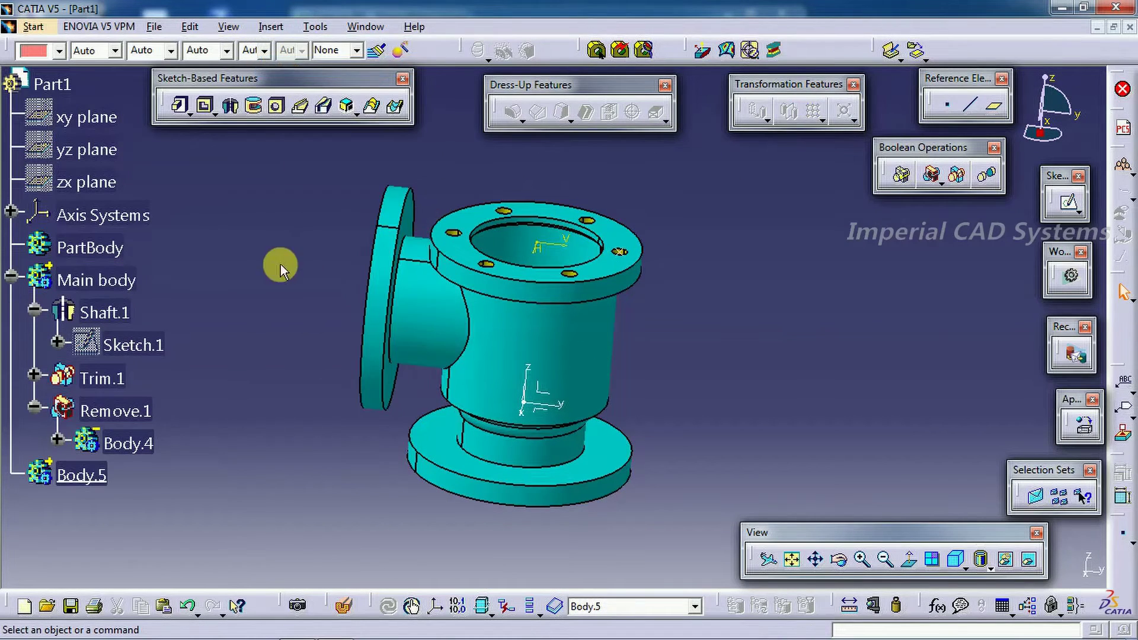
click(794, 286)
click(1069, 202)
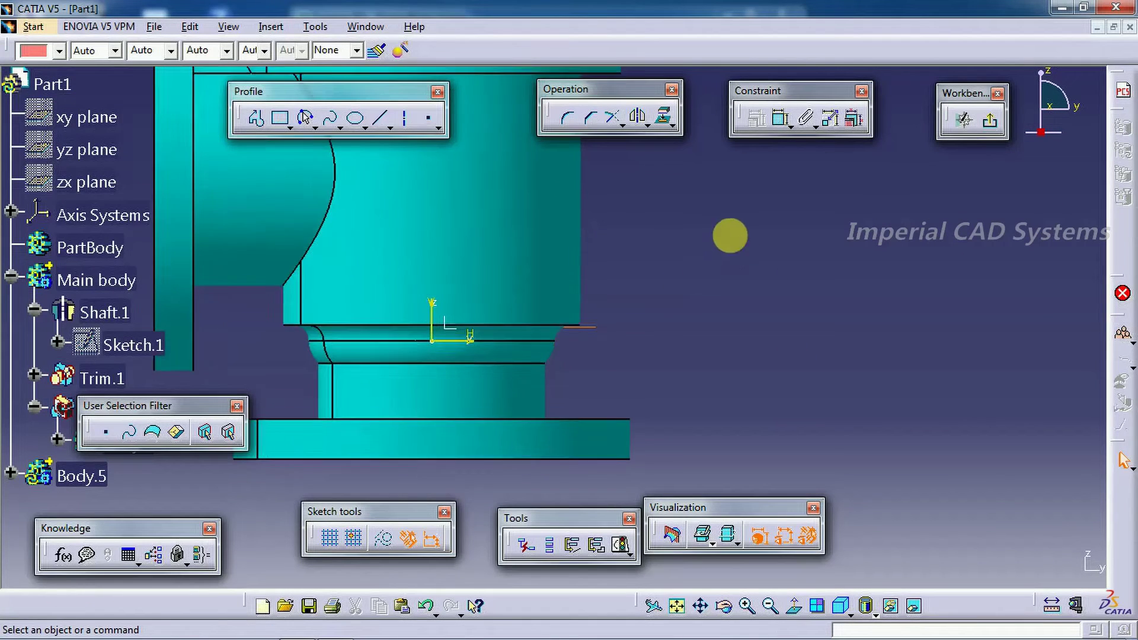
Step: Draw a rectangle and dimension its right edge to 12.5
click(280, 118)
click(559, 266)
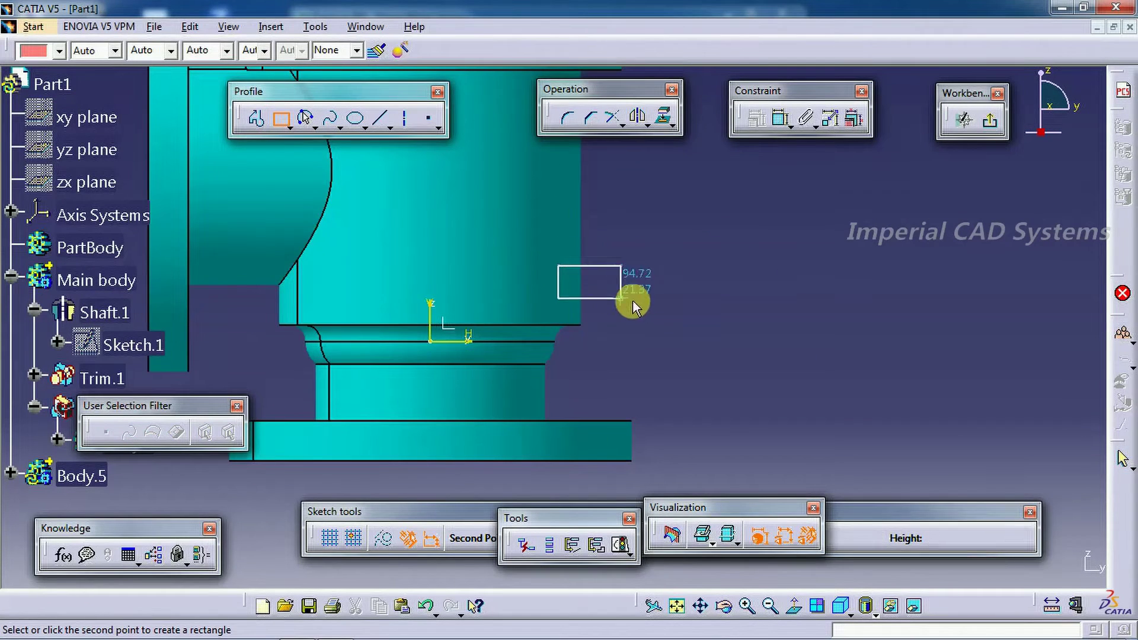
click(635, 290)
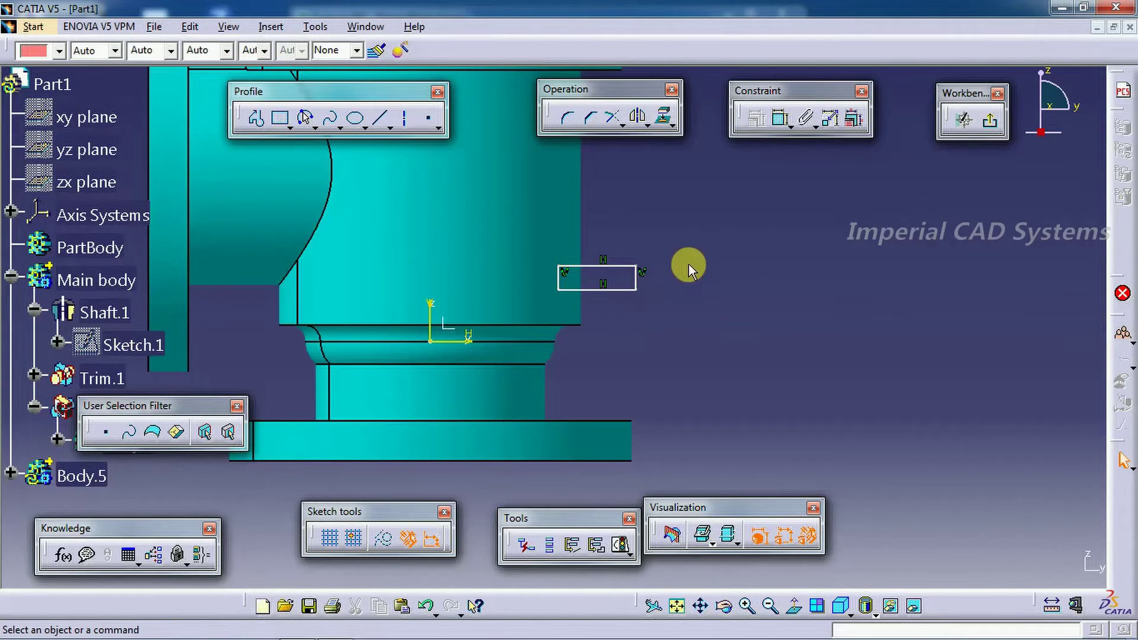
click(781, 118)
click(643, 285)
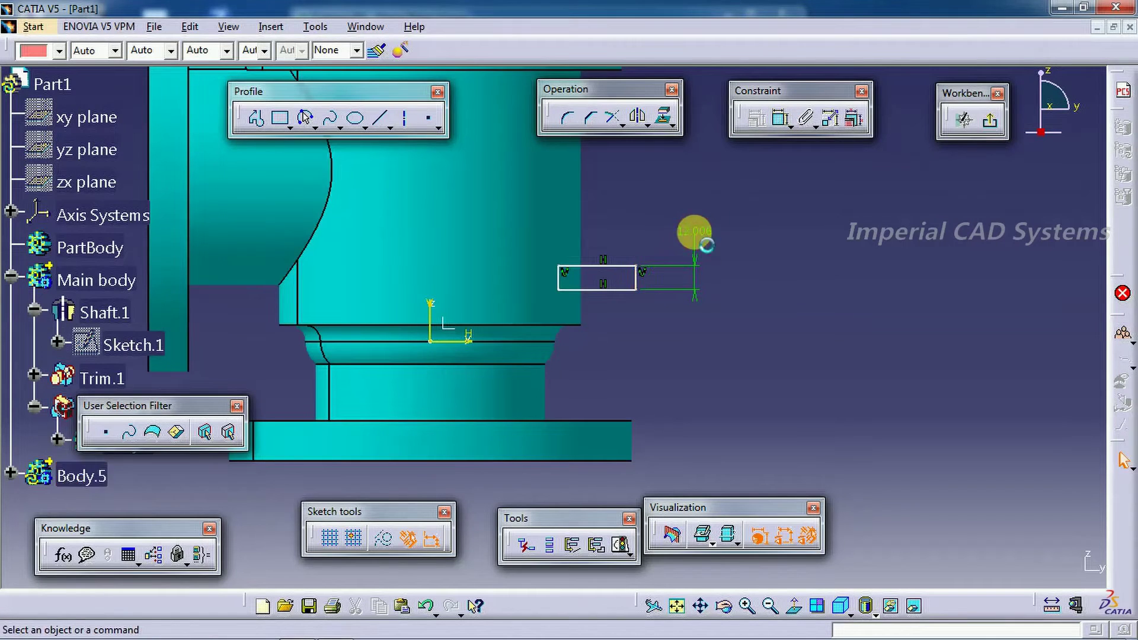
double_click(695, 230)
text(12.5)
key(Return)
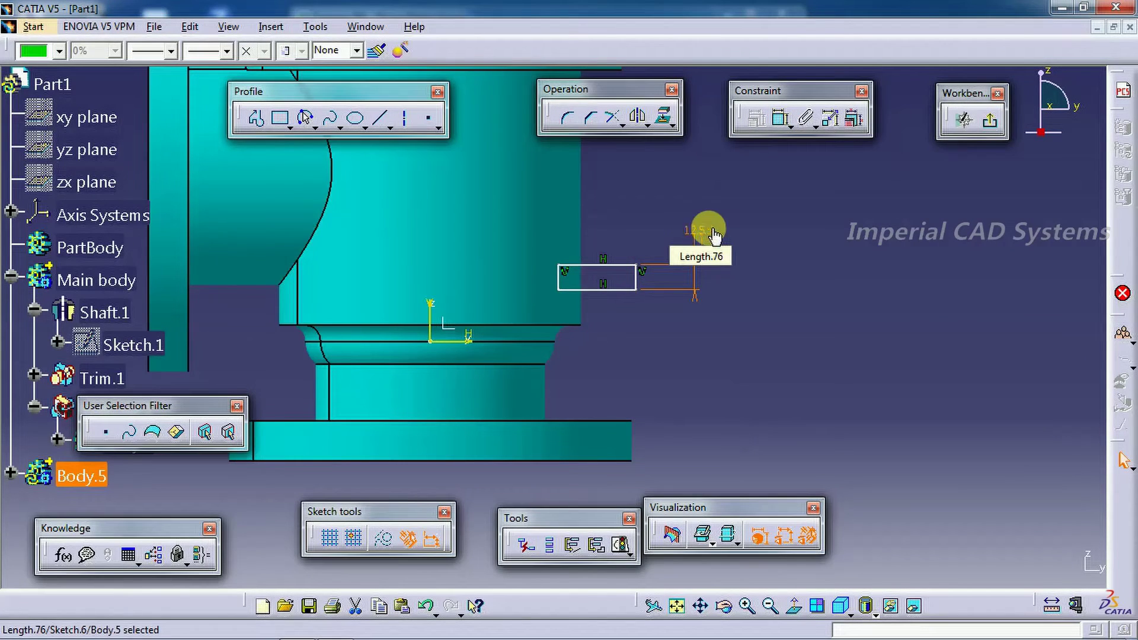
Step: Set the rectangle's offset from the vertical axis to 78
click(775, 127)
click(432, 325)
click(636, 275)
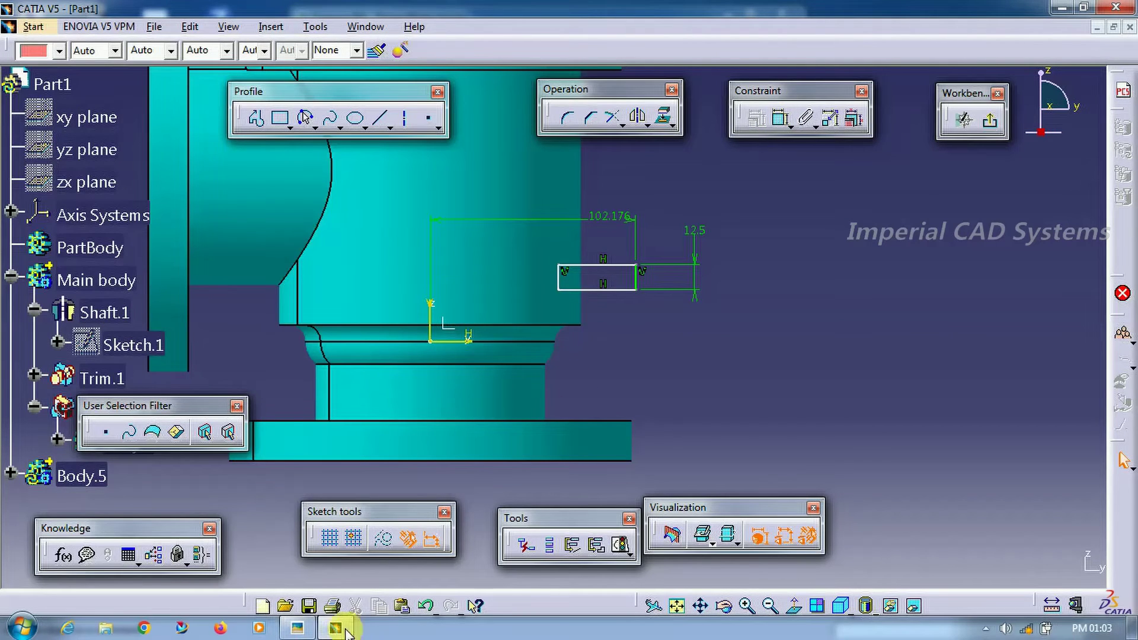
click(296, 630)
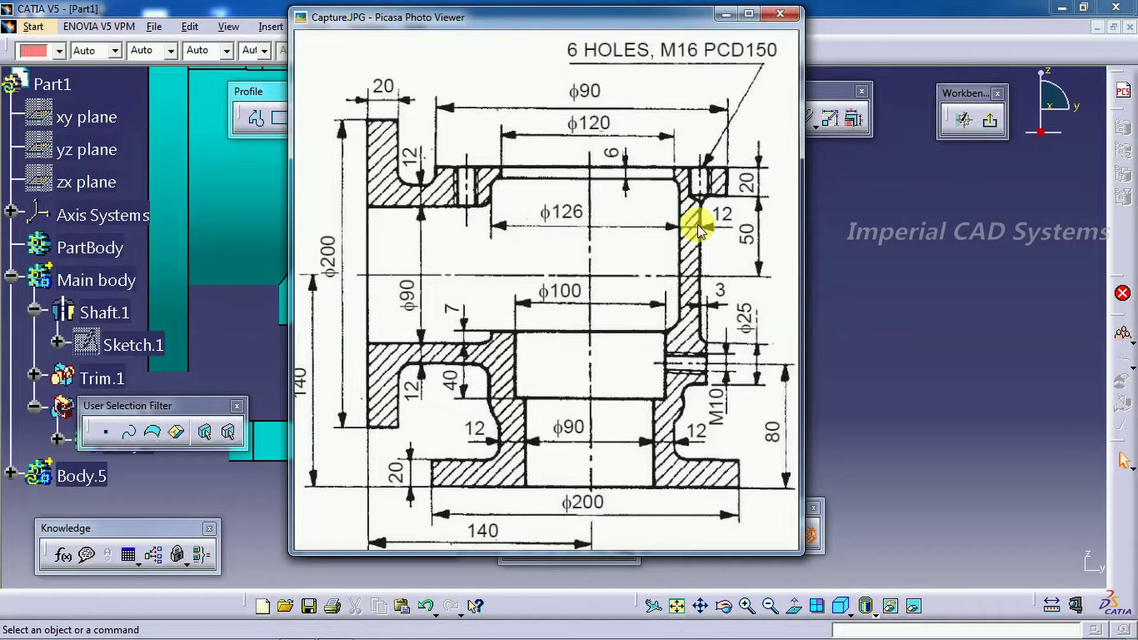
key(Escape)
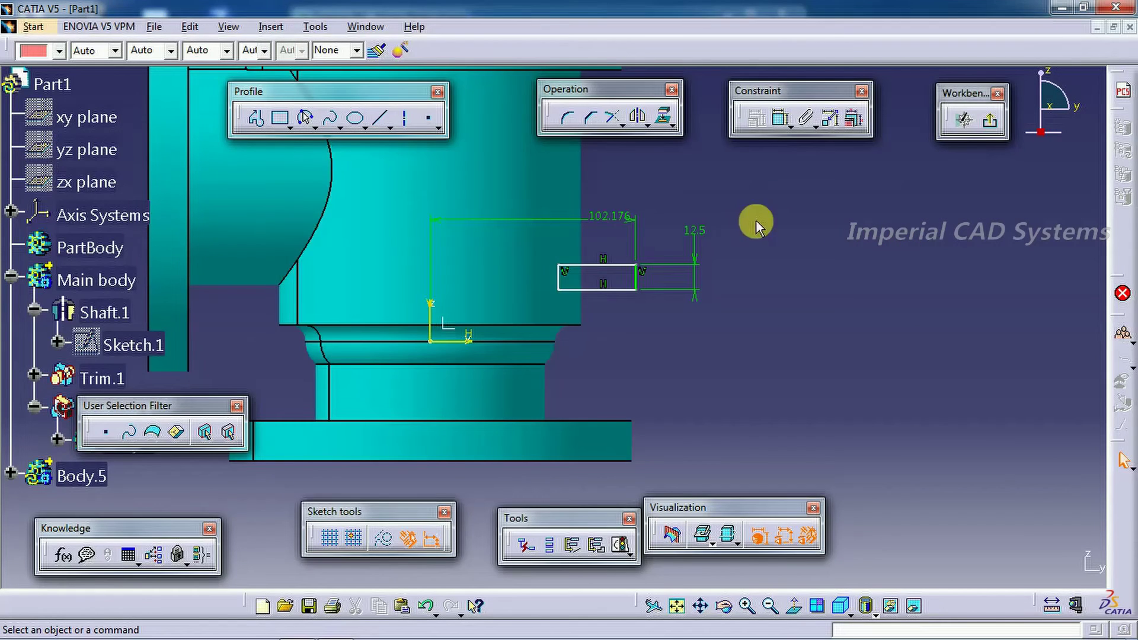
double_click(603, 224)
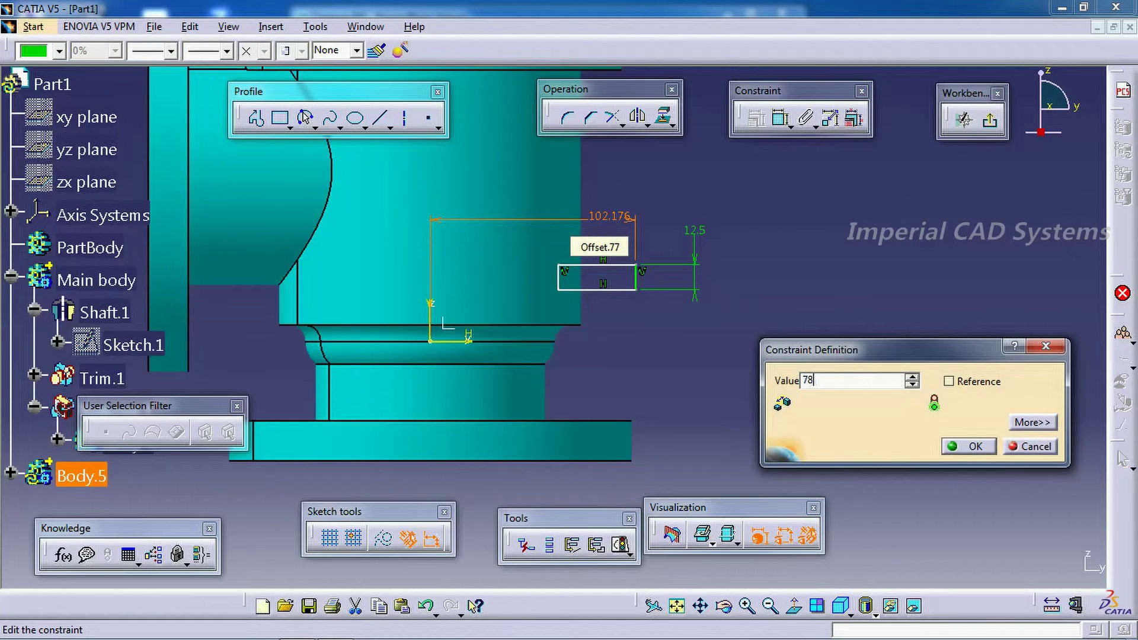
key(Return)
click(772, 353)
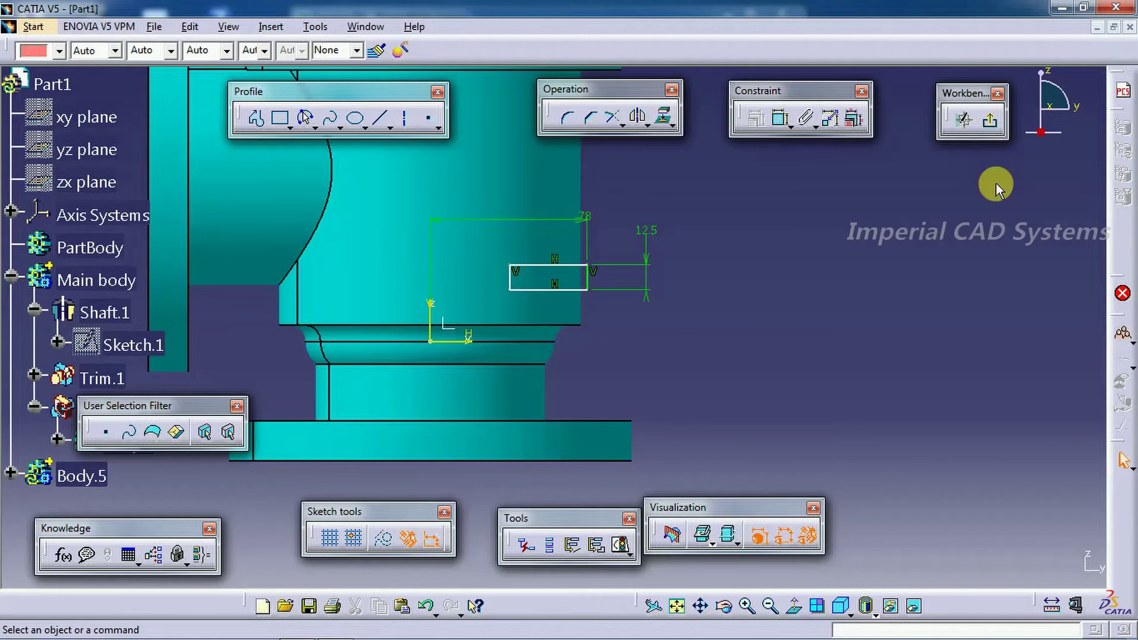
Step: Add a 25.5 offset from the horizontal axis, then delete that dimension
click(778, 119)
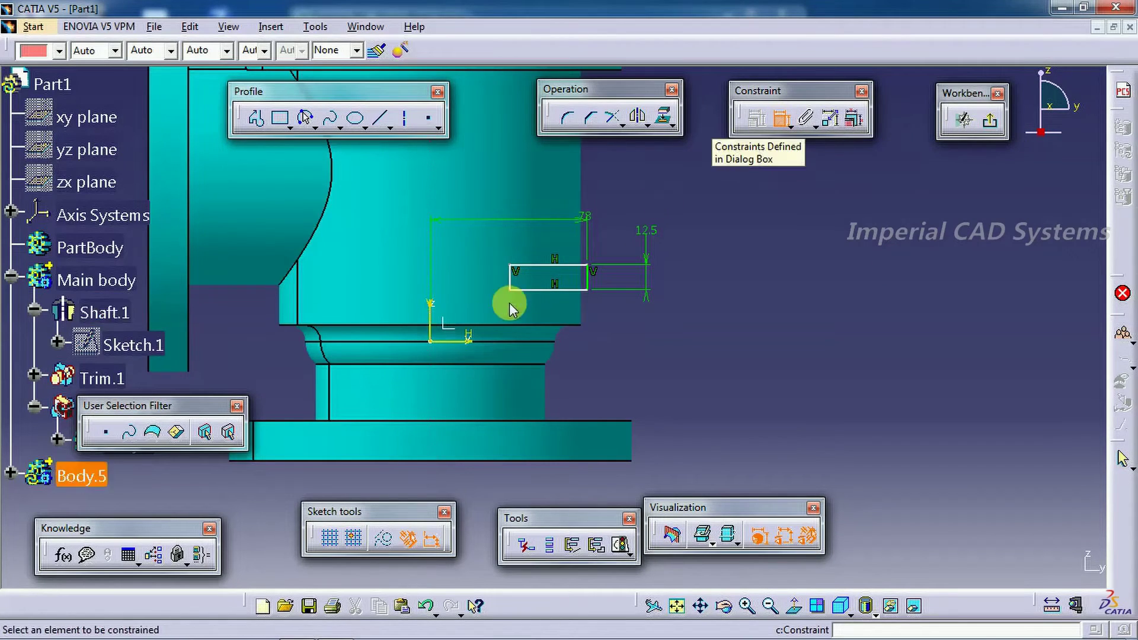
click(468, 343)
click(548, 291)
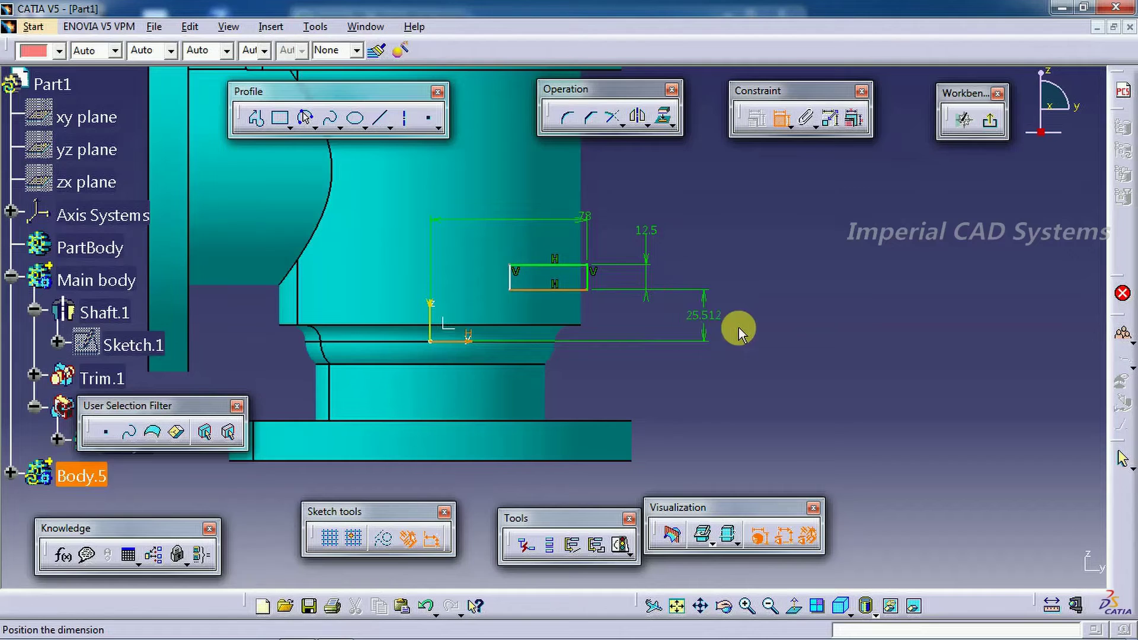
click(738, 327)
click(363, 628)
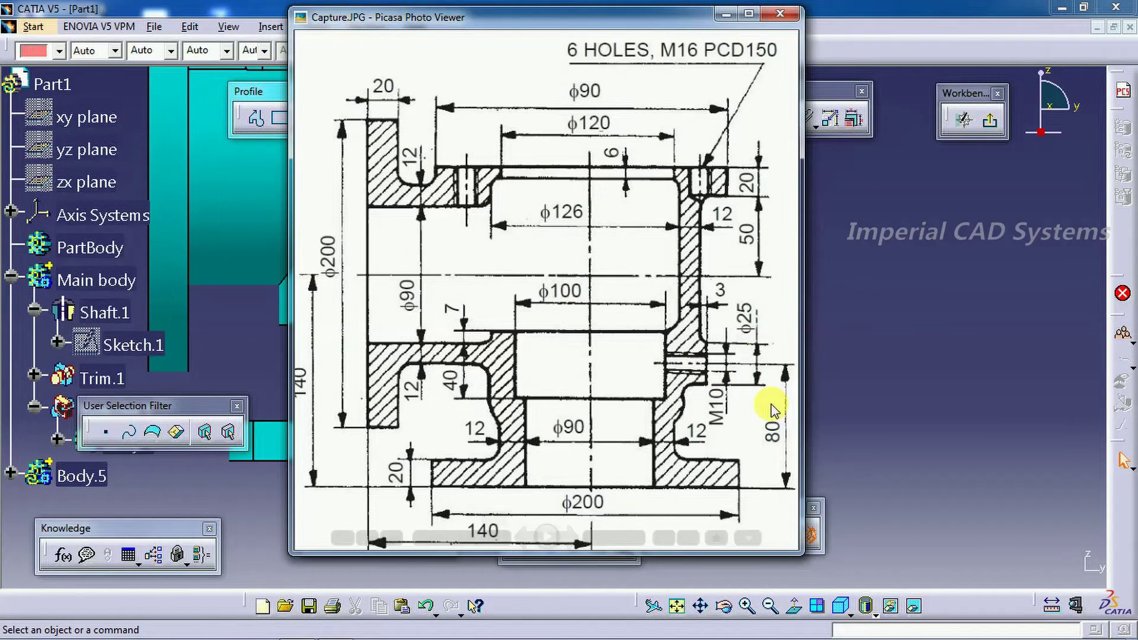
click(853, 304)
right_click(750, 329)
click(785, 550)
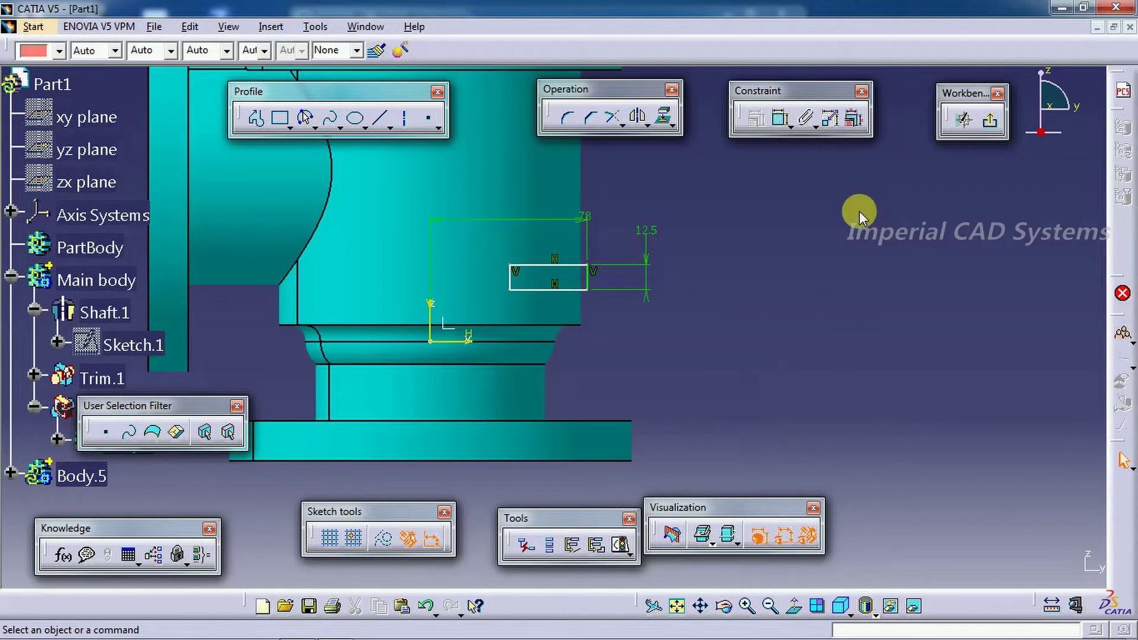
Step: Dimension the rectangle's bottom 80 above the base and leave the sketch
click(779, 118)
click(613, 460)
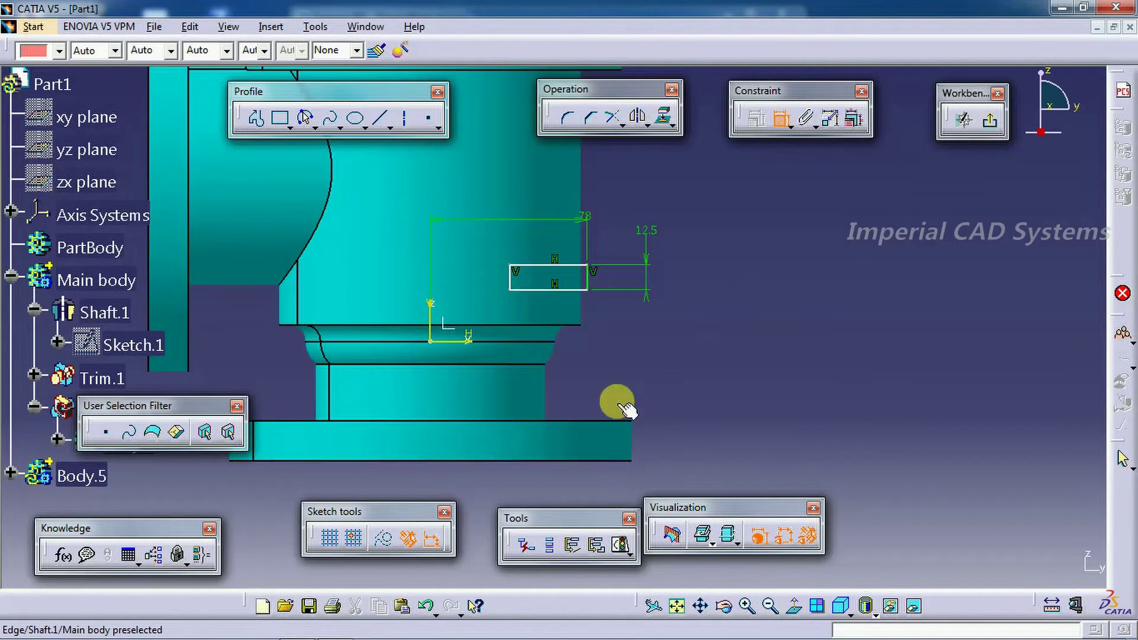
click(579, 291)
click(737, 362)
double_click(734, 355)
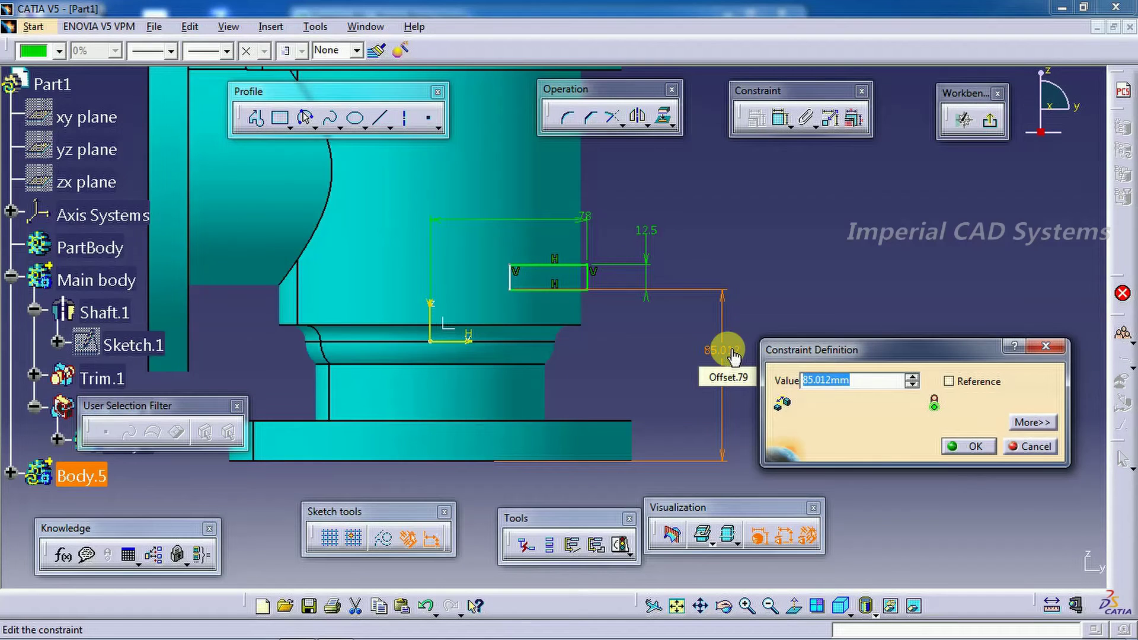
key(Return)
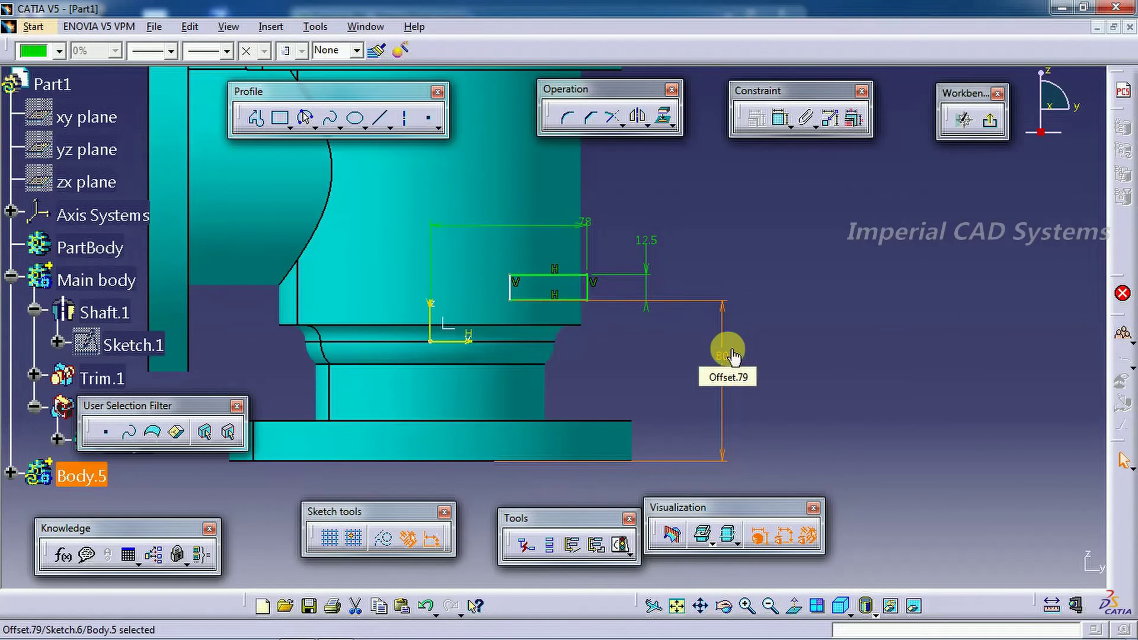
click(991, 126)
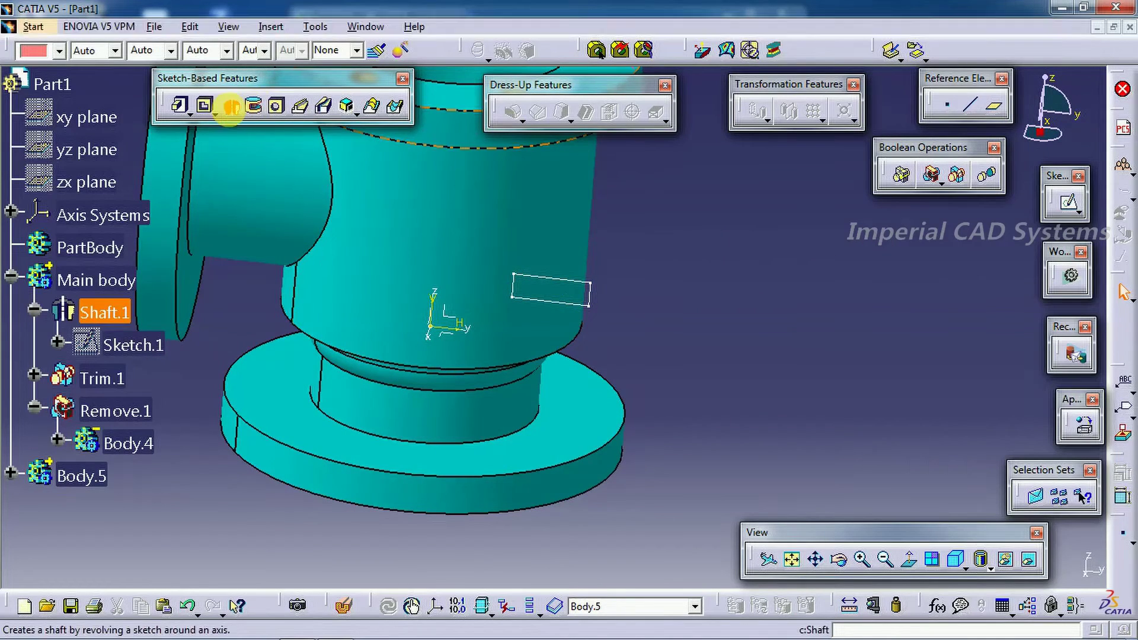
Step: Revolve the rectangle sketch about its edge into the side boss shaft
click(231, 106)
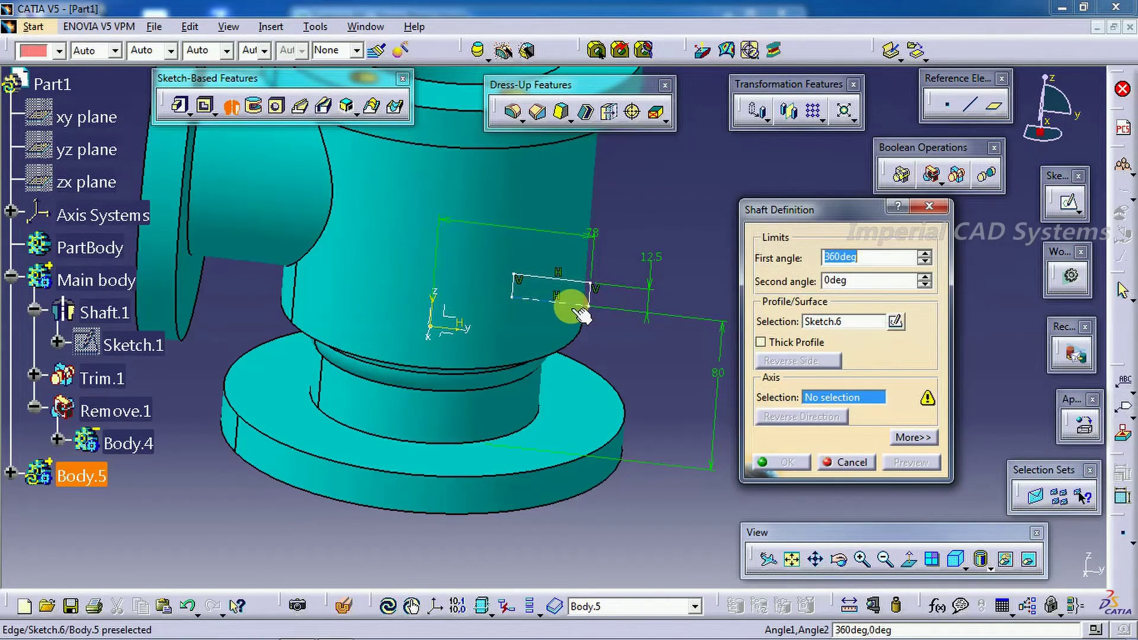
click(564, 300)
click(782, 462)
mouse_move(673, 325)
middle_down()
mouse_move(567, 205)
mouse_move(569, 261)
mouse_move(643, 528)
middle_up()
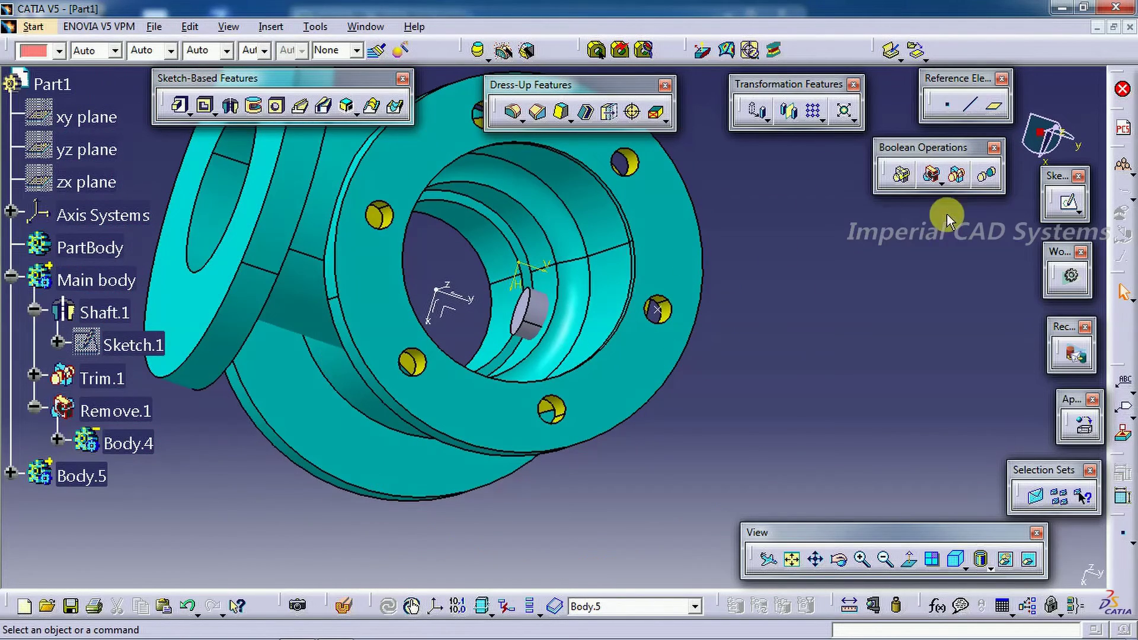
Step: Colour the Body.5 shaft orange
click(119, 473)
click(59, 51)
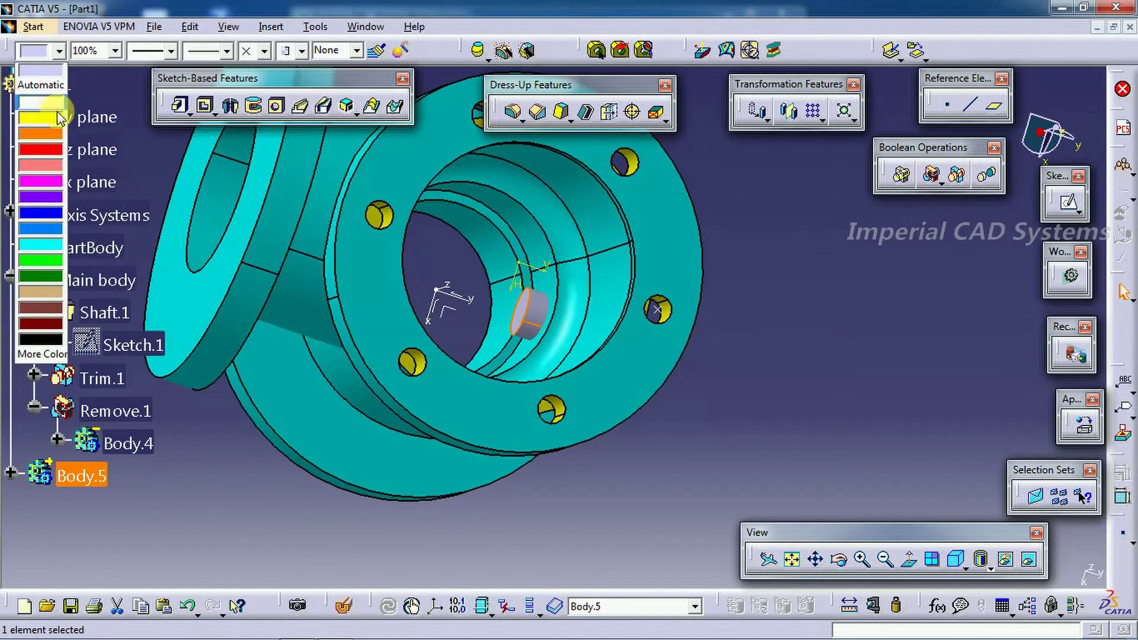
click(47, 138)
click(774, 261)
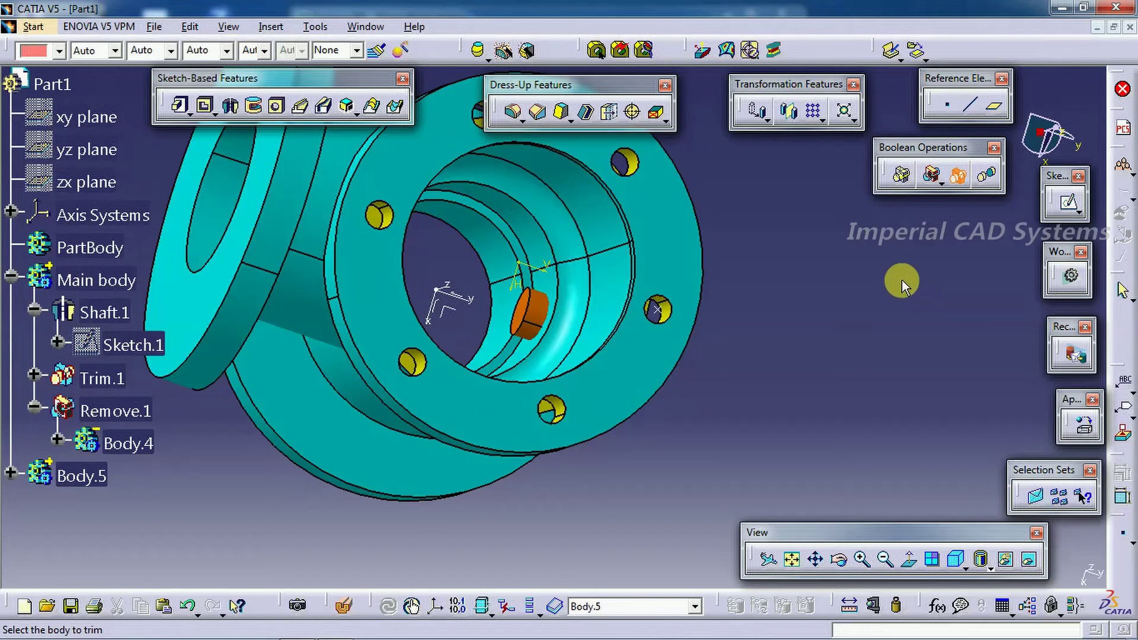
Step: Union Trim the shaft with Main body, removing the shaft face, as Trim.2
click(531, 310)
middle_drag(688, 432, 486, 344)
click(427, 310)
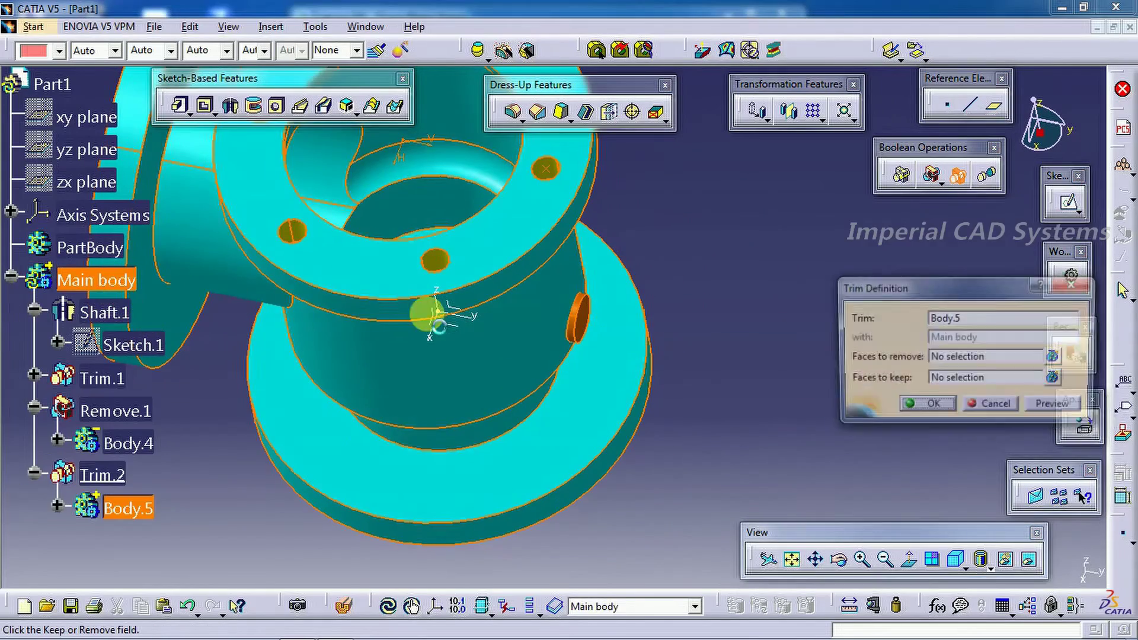
click(944, 364)
middle_drag(726, 314, 622, 332)
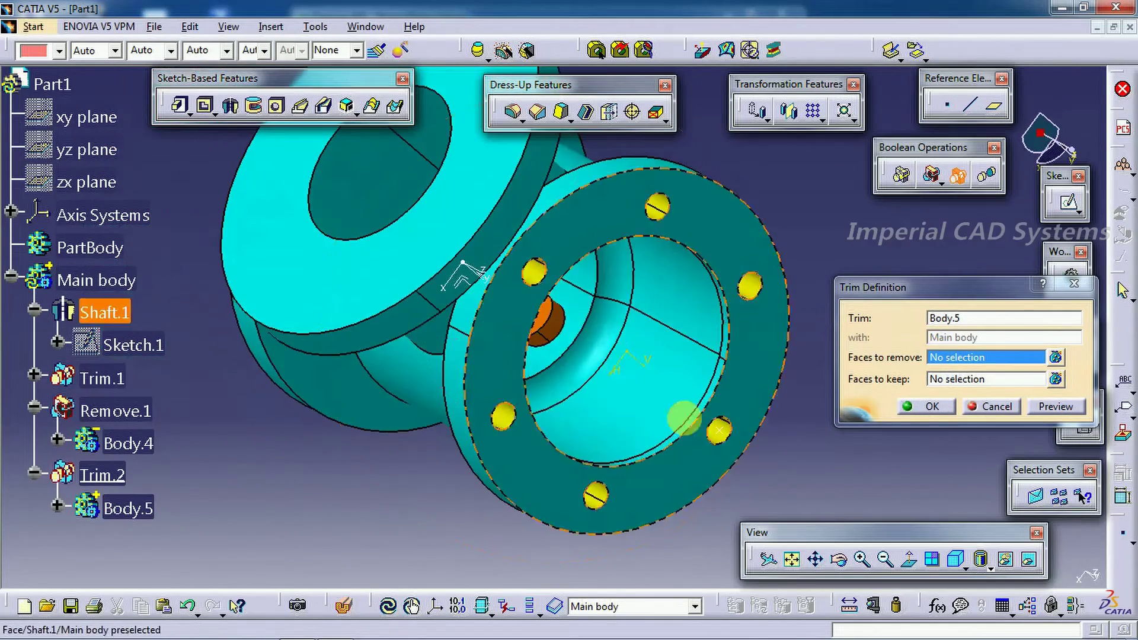
click(541, 317)
click(930, 406)
middle_drag(873, 381, 627, 193)
middle_drag(511, 200, 641, 286)
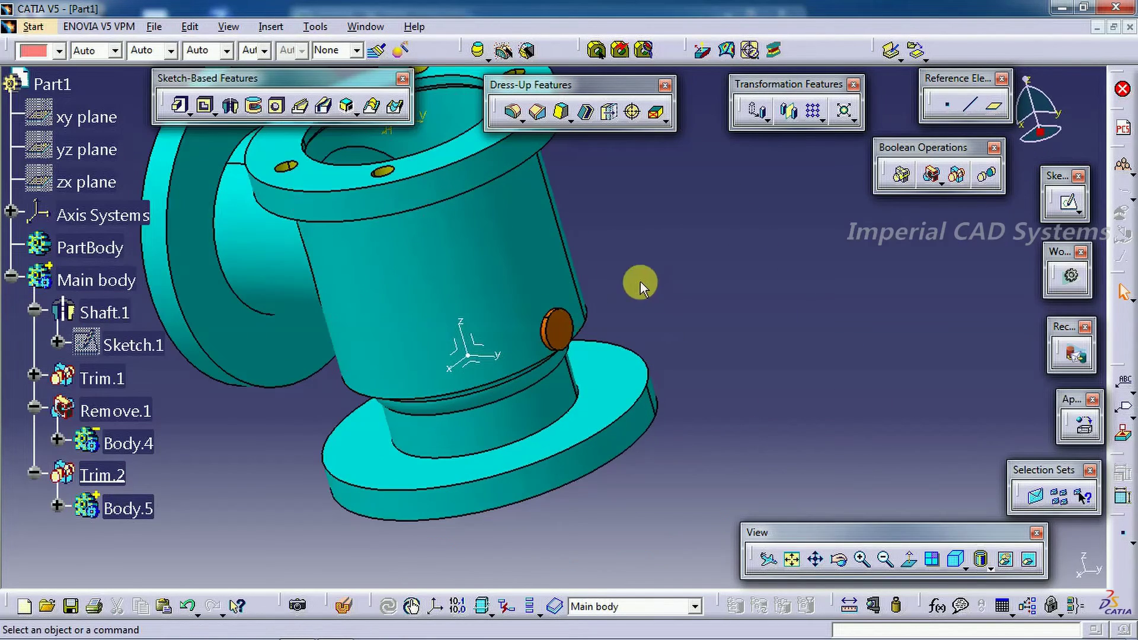
Step: Check the reference drawing, then return to the model and select Main body
click(285, 628)
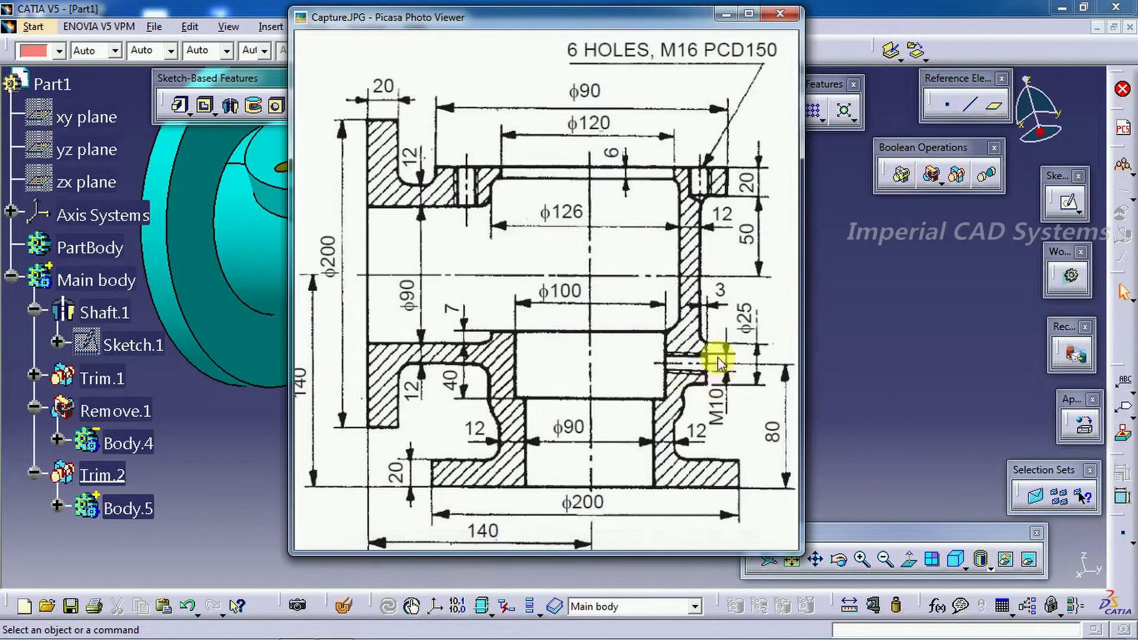
click(851, 303)
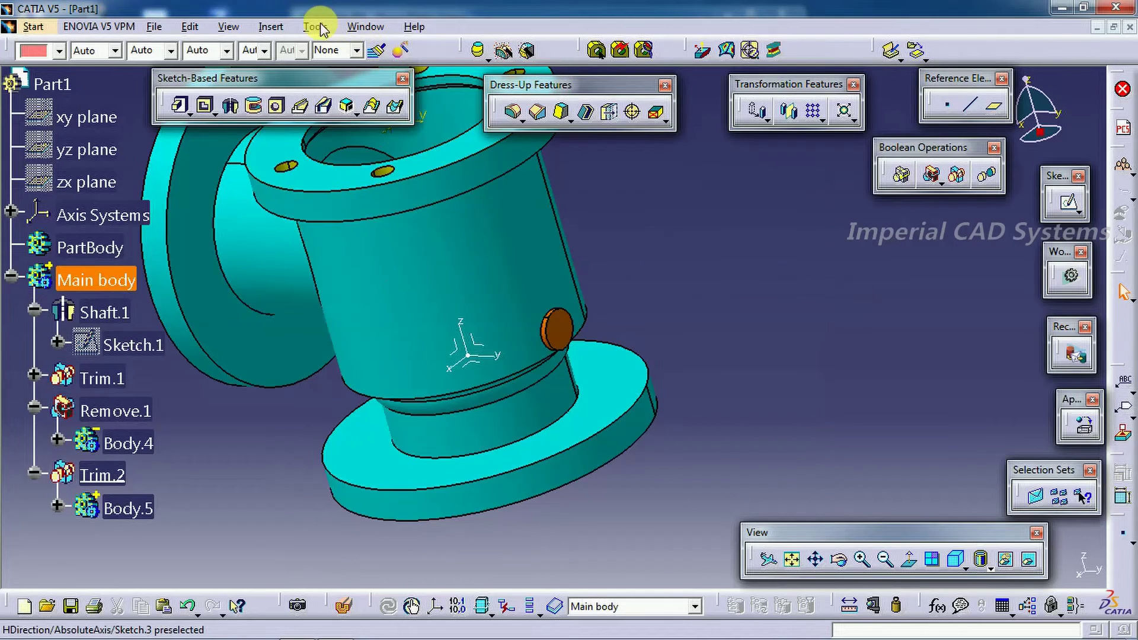
click(270, 26)
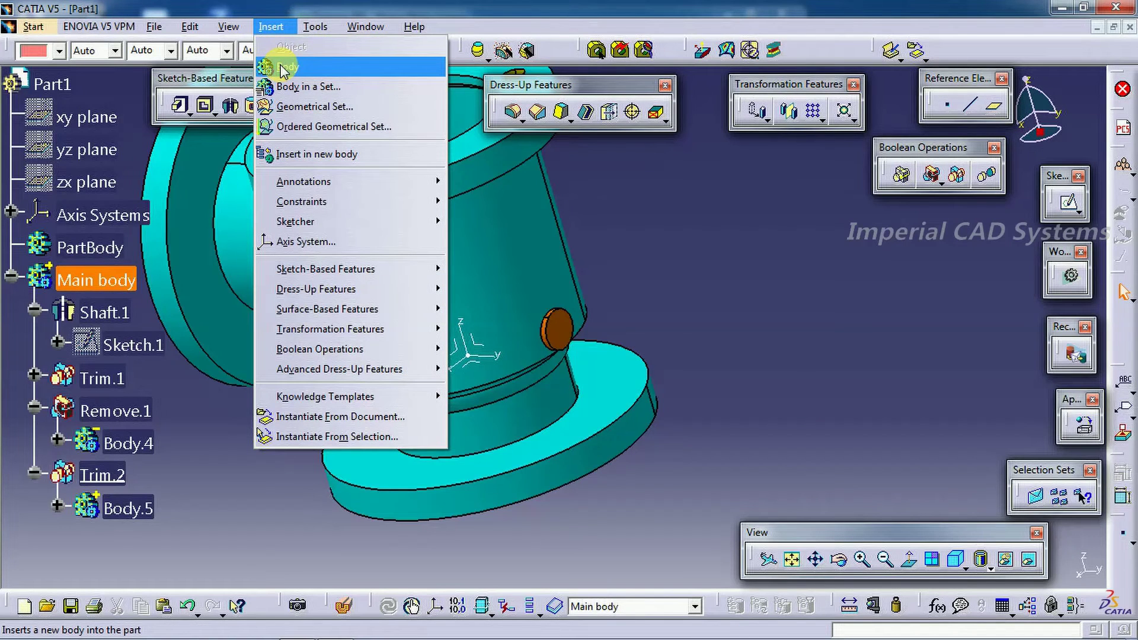
click(755, 140)
Step: Place a hole on the side boss's round face with a 23 mm depth
click(276, 105)
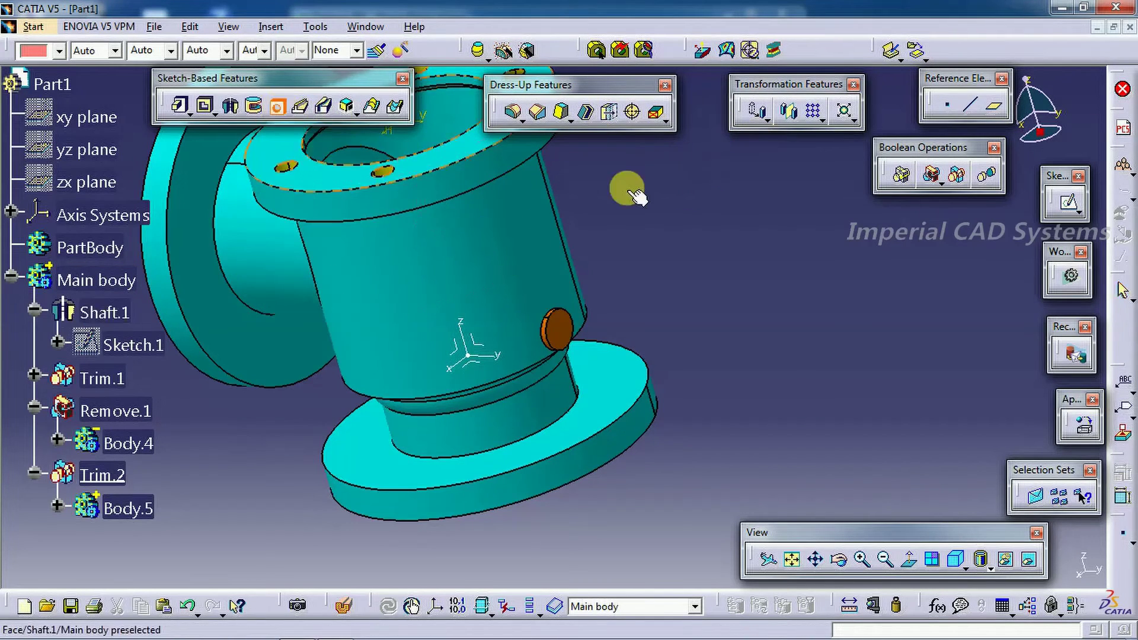
click(562, 339)
mouse_move(546, 325)
middle_down()
mouse_move(609, 373)
mouse_move(528, 330)
mouse_move(534, 355)
mouse_move(797, 337)
middle_up()
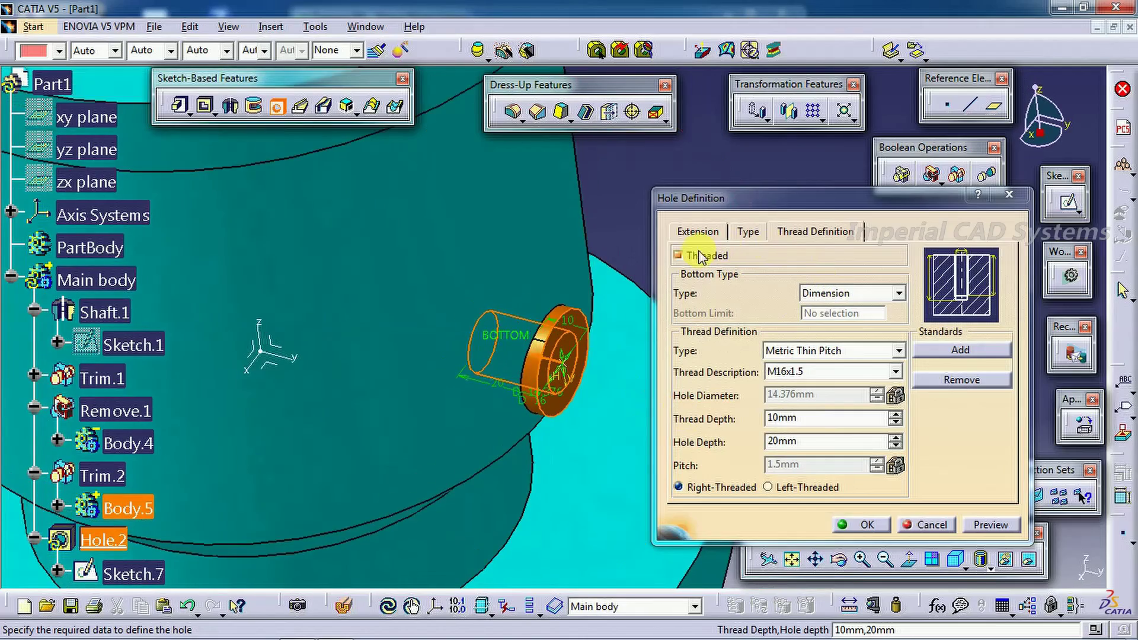
middle_drag(521, 294, 804, 385)
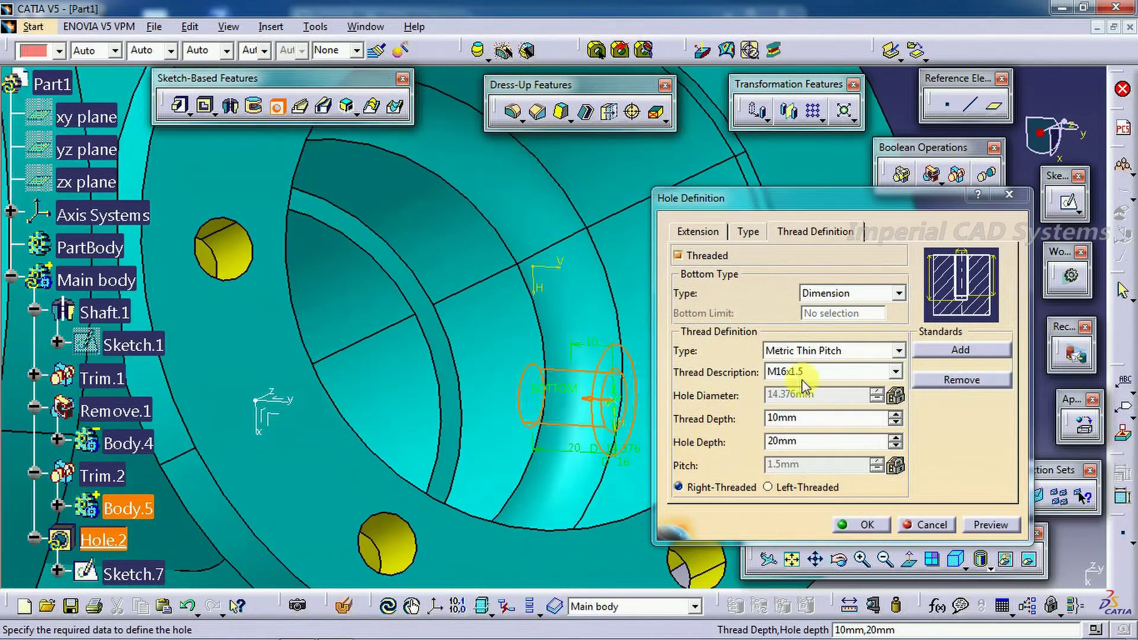
click(697, 232)
click(847, 311)
click(847, 311)
click(848, 311)
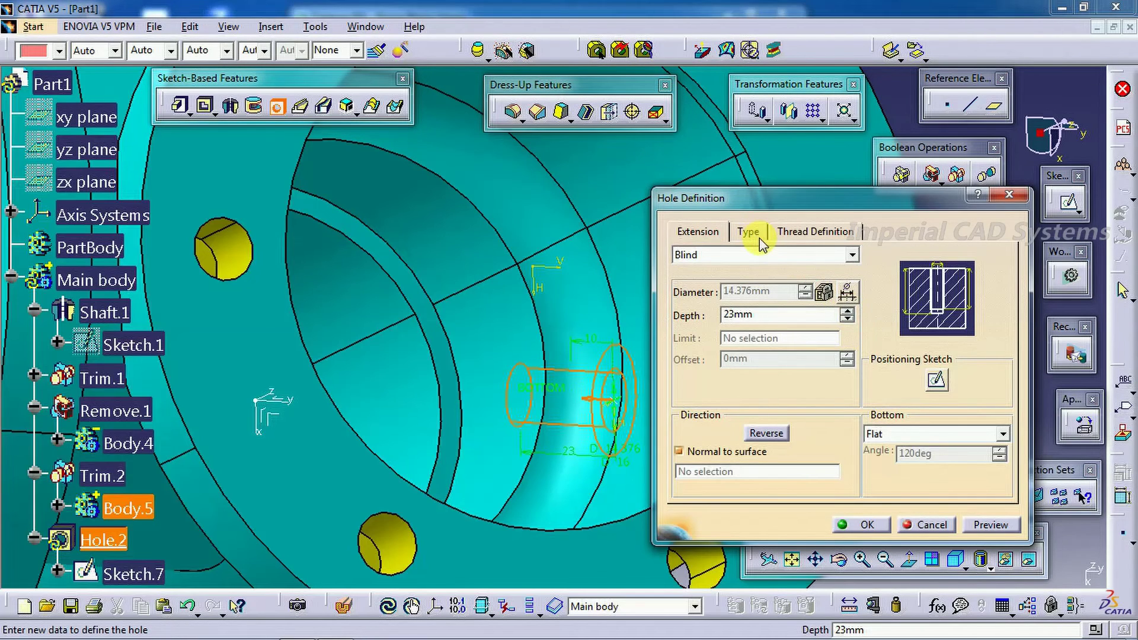
Step: Give the hole an M10x1.25 thread and confirm it
click(806, 240)
click(811, 378)
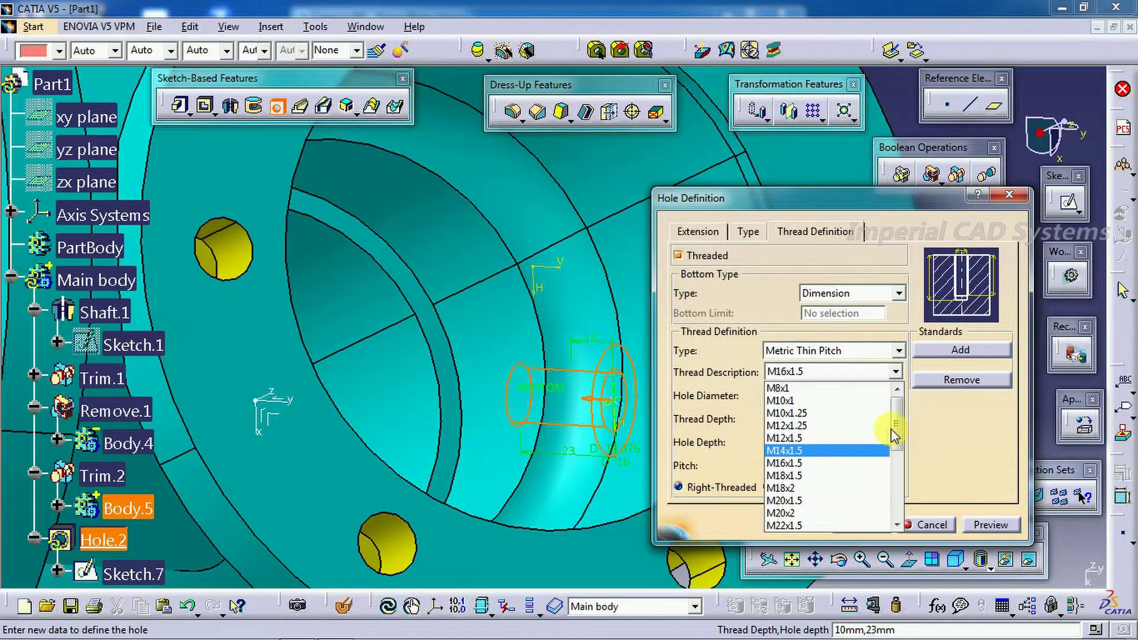
click(844, 413)
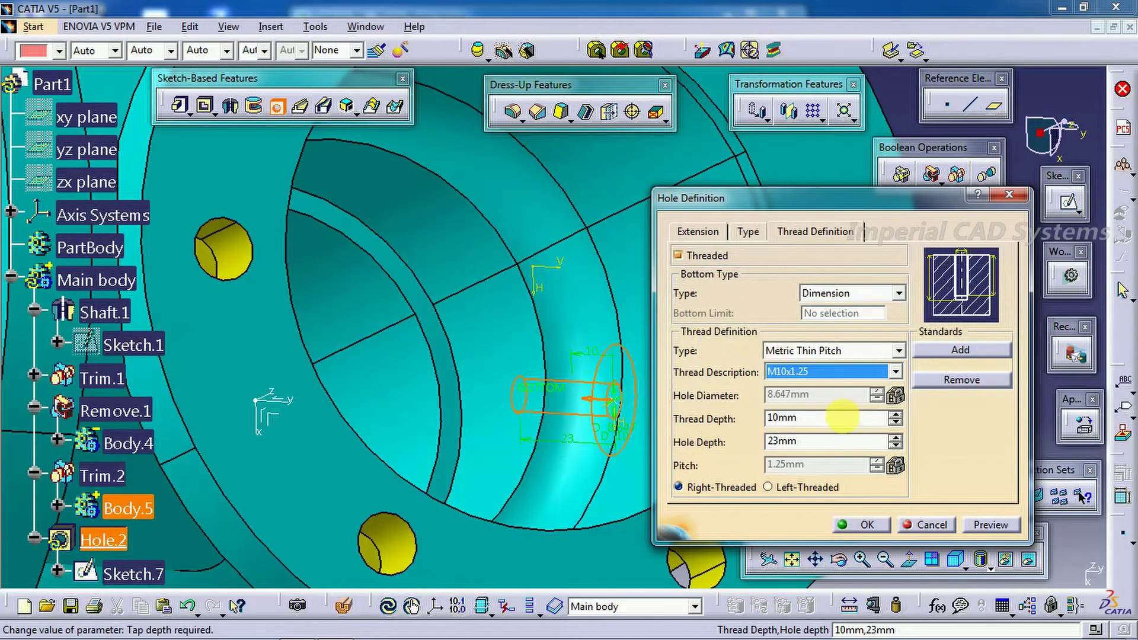
click(873, 524)
Step: Recolour Hole.2 and bring the reference drawing back up
middle_drag(944, 389, 541, 452)
scroll(116, 541, down, 2)
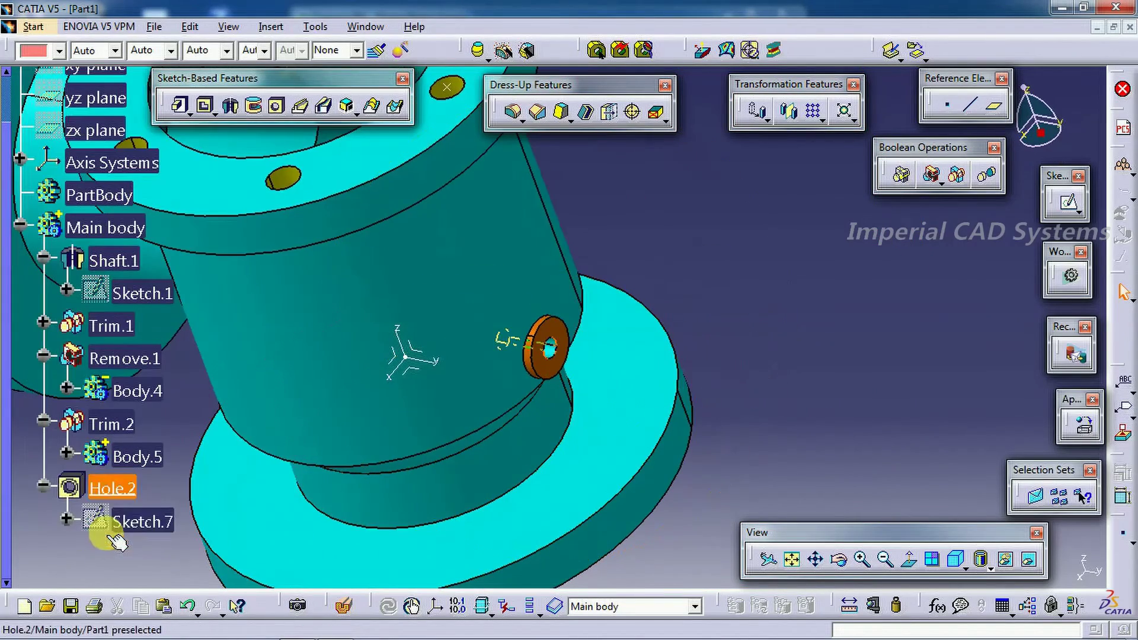
click(115, 488)
click(59, 51)
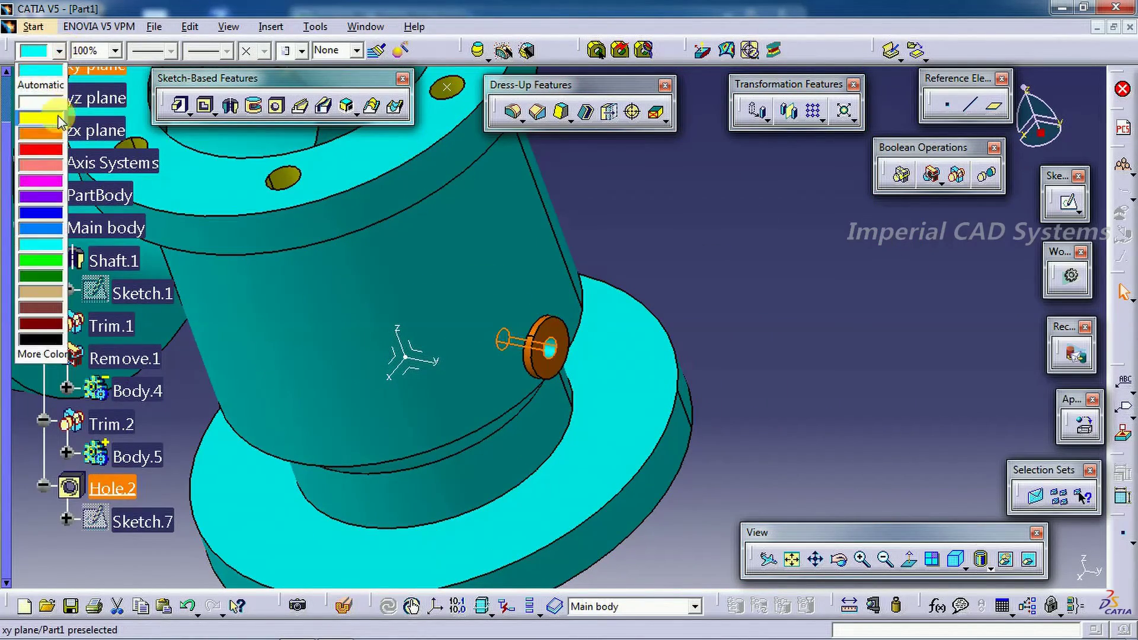
click(59, 118)
click(788, 255)
mouse_move(788, 254)
middle_down()
mouse_move(599, 315)
mouse_move(508, 436)
mouse_move(648, 332)
mouse_move(617, 356)
middle_up()
click(298, 628)
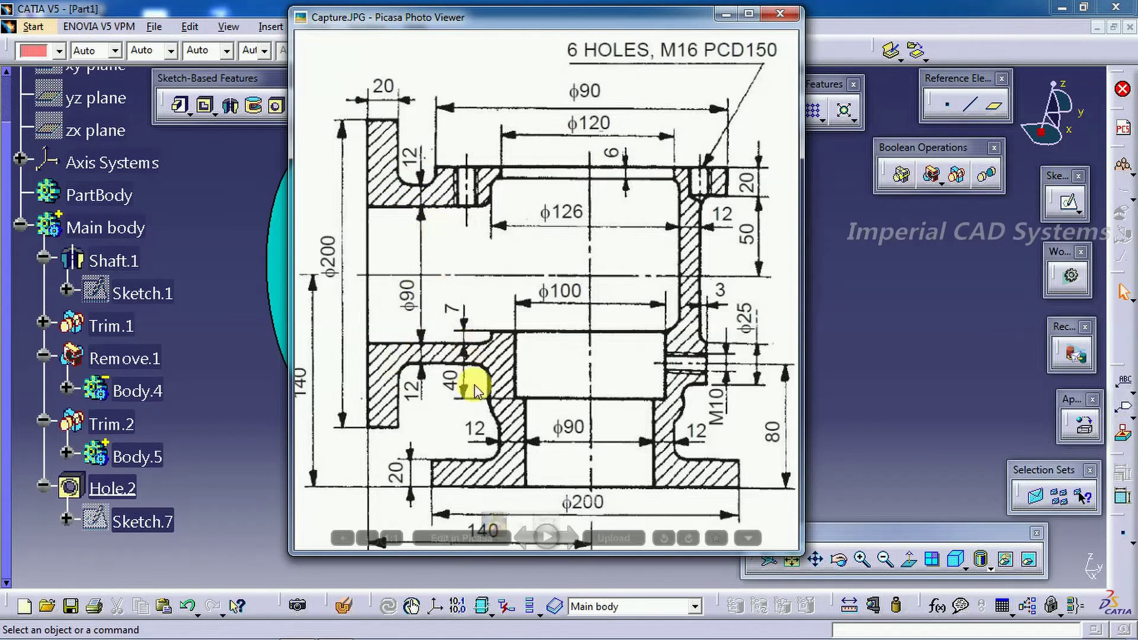
Step: Round the branch junction edge with an 8 mm edge fillet
click(841, 264)
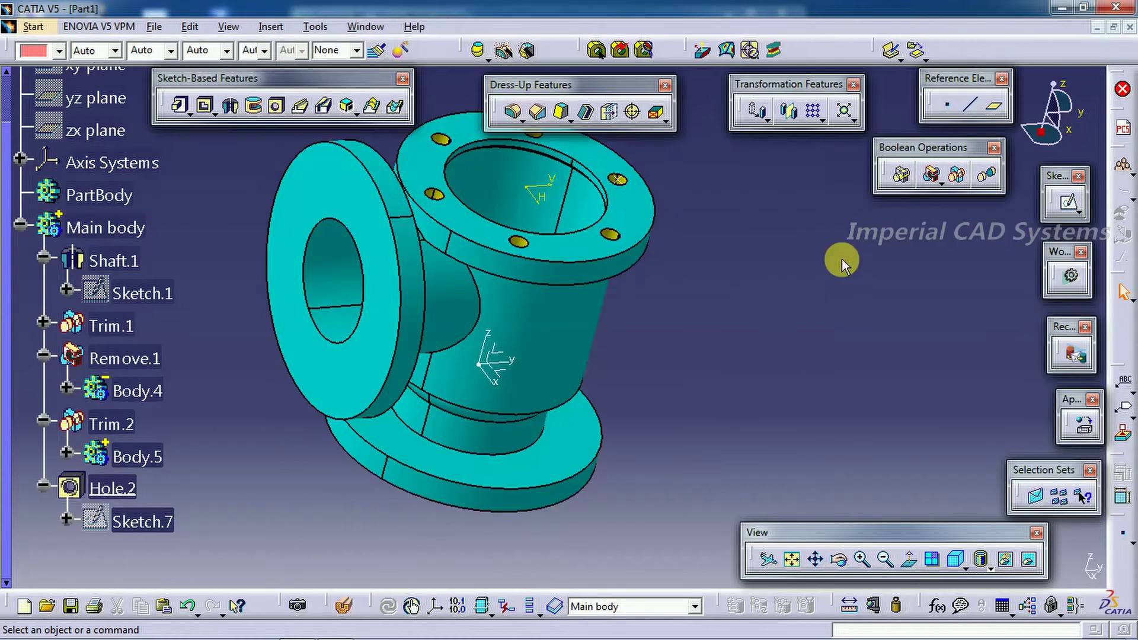
click(516, 114)
middle_drag(667, 310, 477, 282)
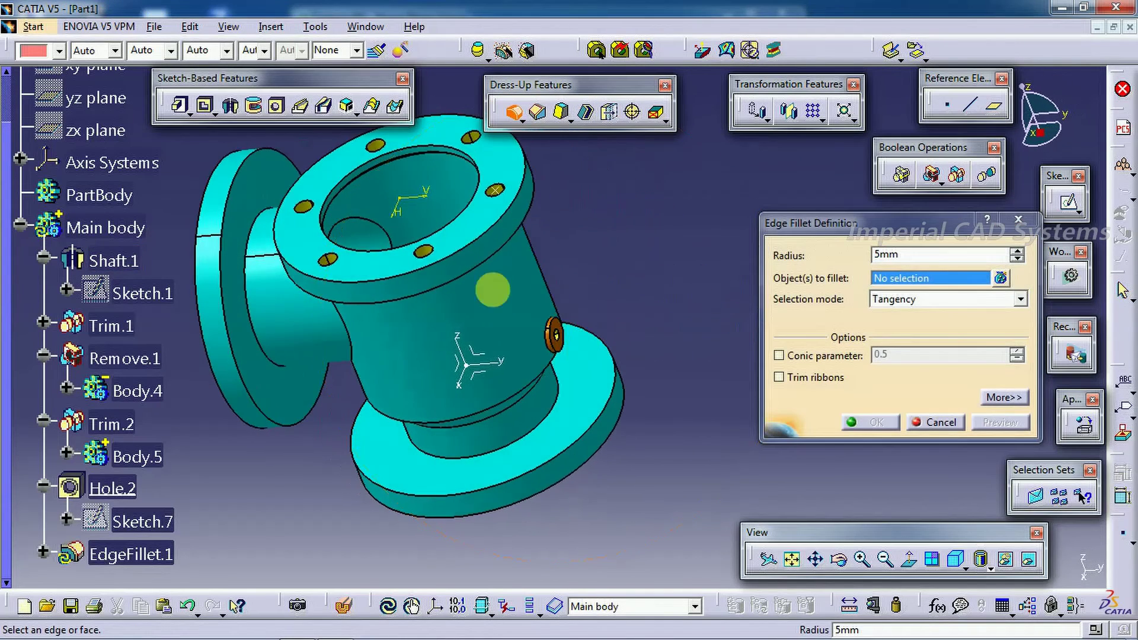
click(425, 309)
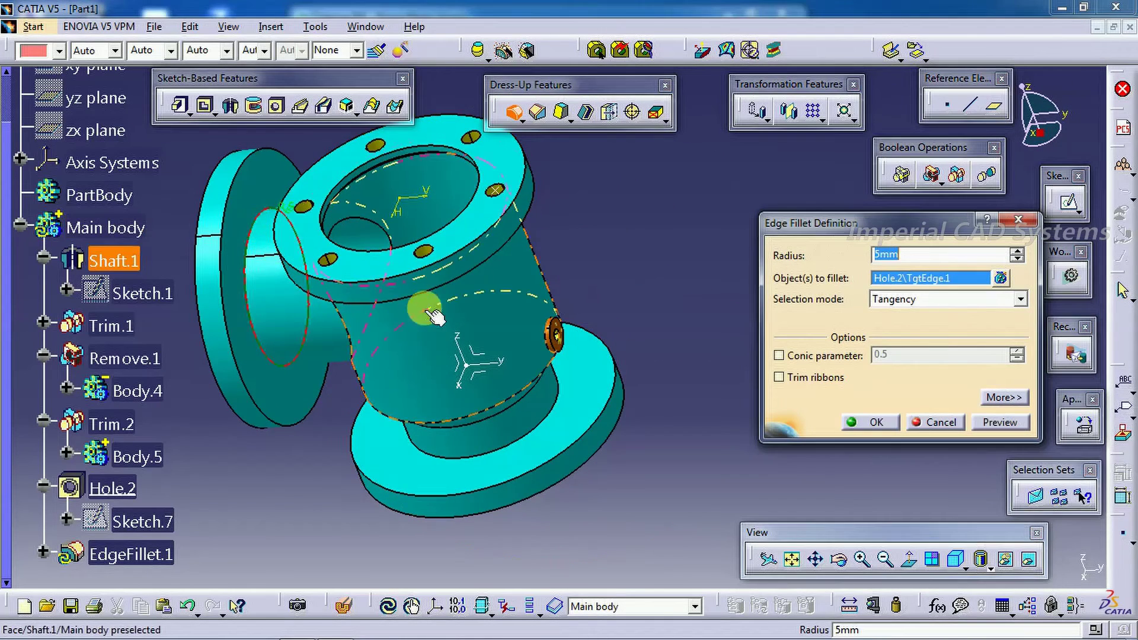
click(1014, 419)
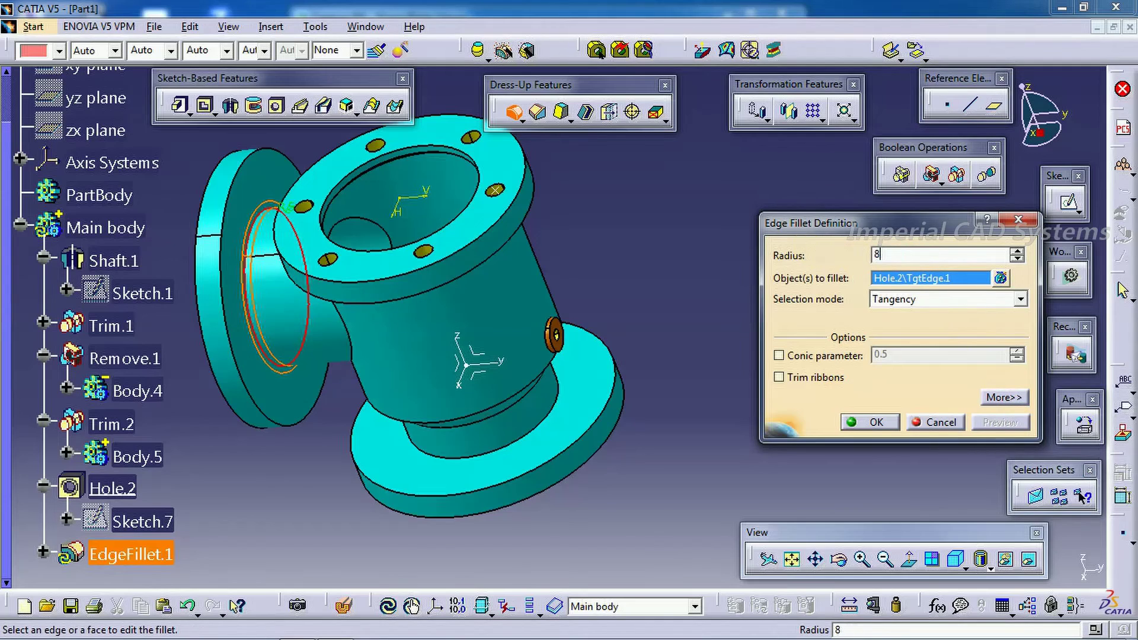
click(877, 422)
Step: Edit EdgeFillet.1 to add the other branch junction edge
middle_drag(714, 374, 599, 253)
middle_drag(487, 332, 461, 358)
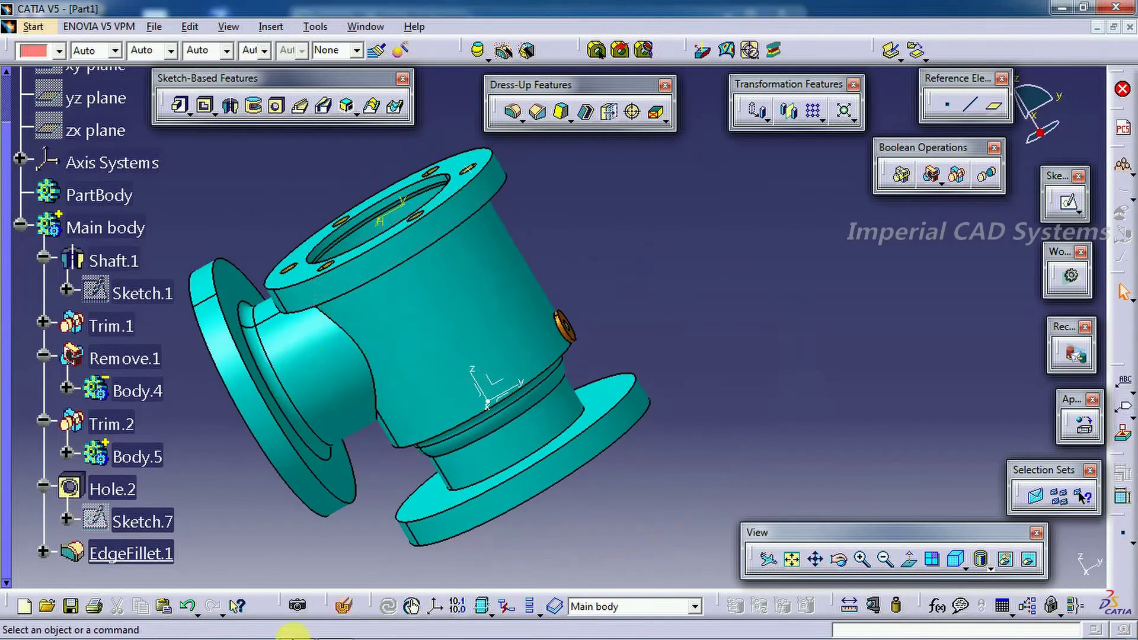
mouse_move(292, 632)
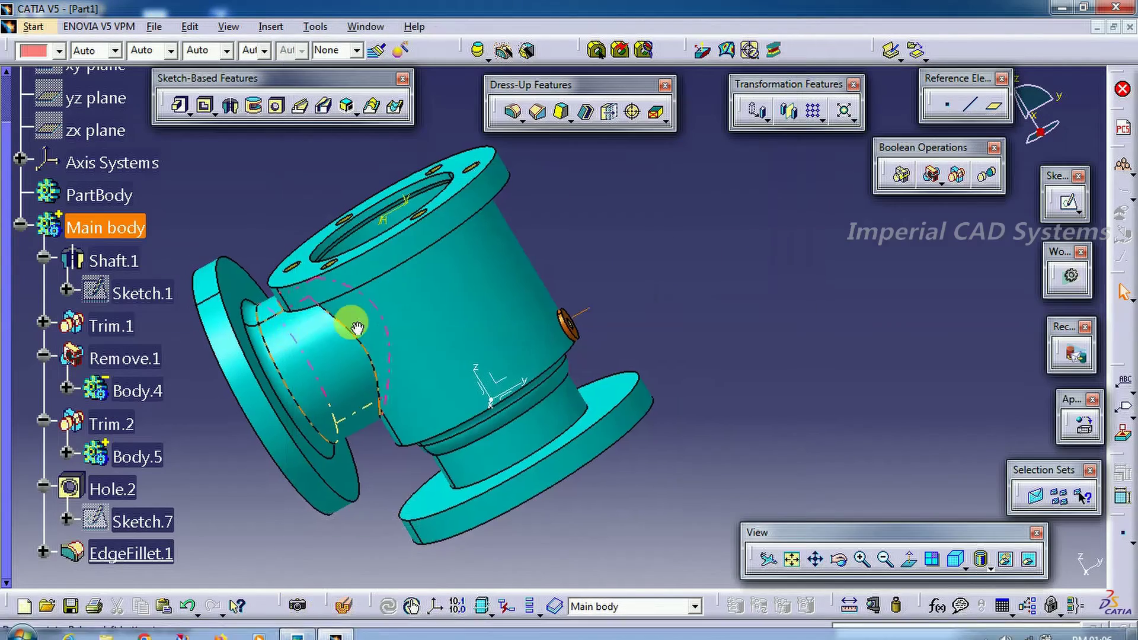
mouse_move(356, 343)
middle_down()
mouse_move(393, 347)
mouse_move(249, 462)
middle_up()
double_click(236, 470)
click(376, 374)
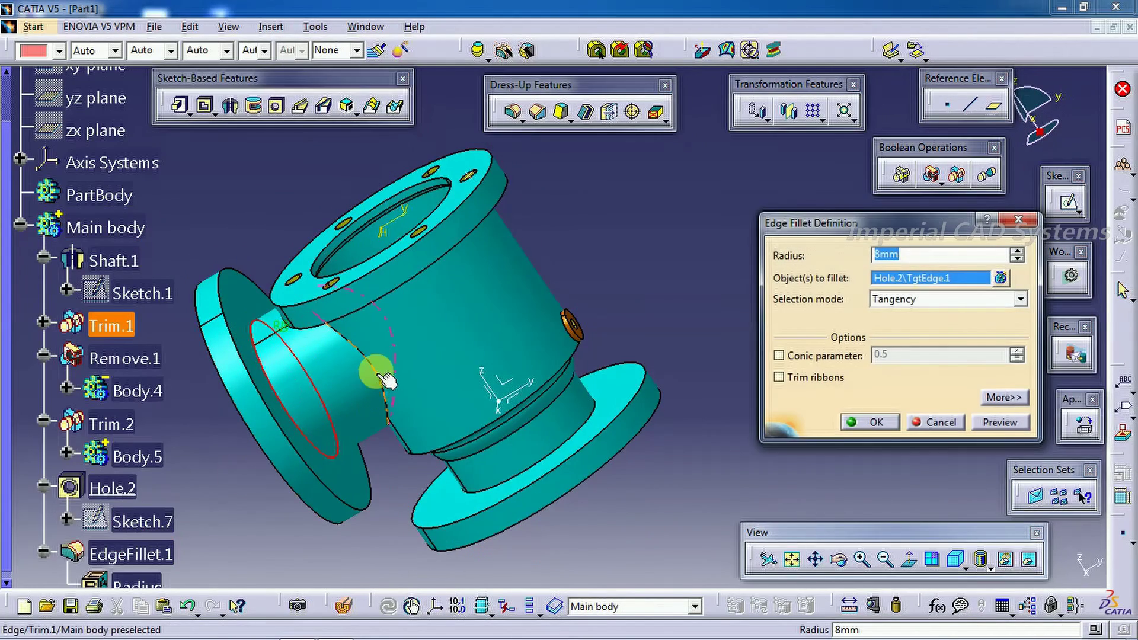
click(889, 422)
Step: Inspect the junction fillets and glance at the reference drawing
middle_drag(801, 329, 698, 333)
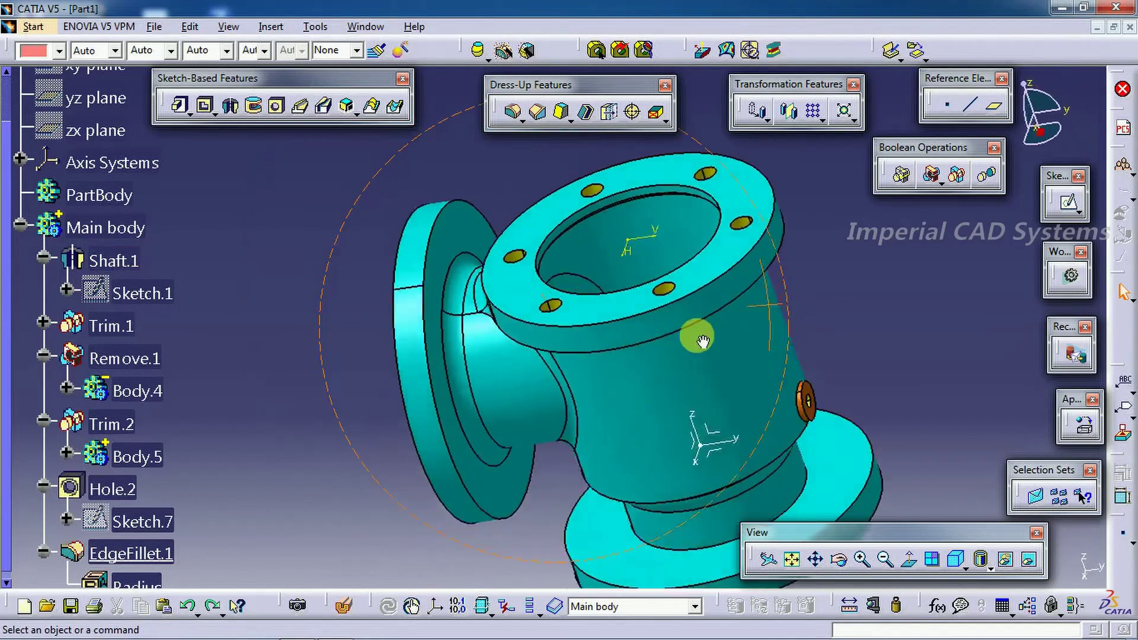
mouse_move(355, 636)
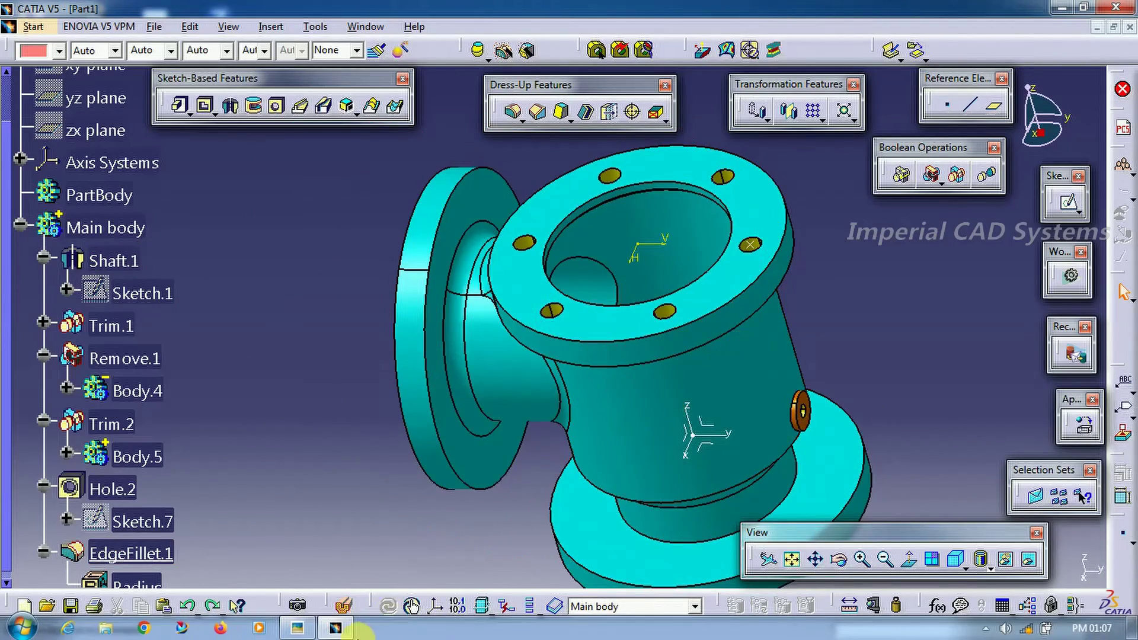
click(298, 628)
click(297, 628)
Step: Add an 8 mm fillet to the inner junction edge inside the top bore, then show the drawing
mouse_move(741, 314)
middle_down()
mouse_move(756, 348)
mouse_move(641, 352)
middle_up()
click(514, 112)
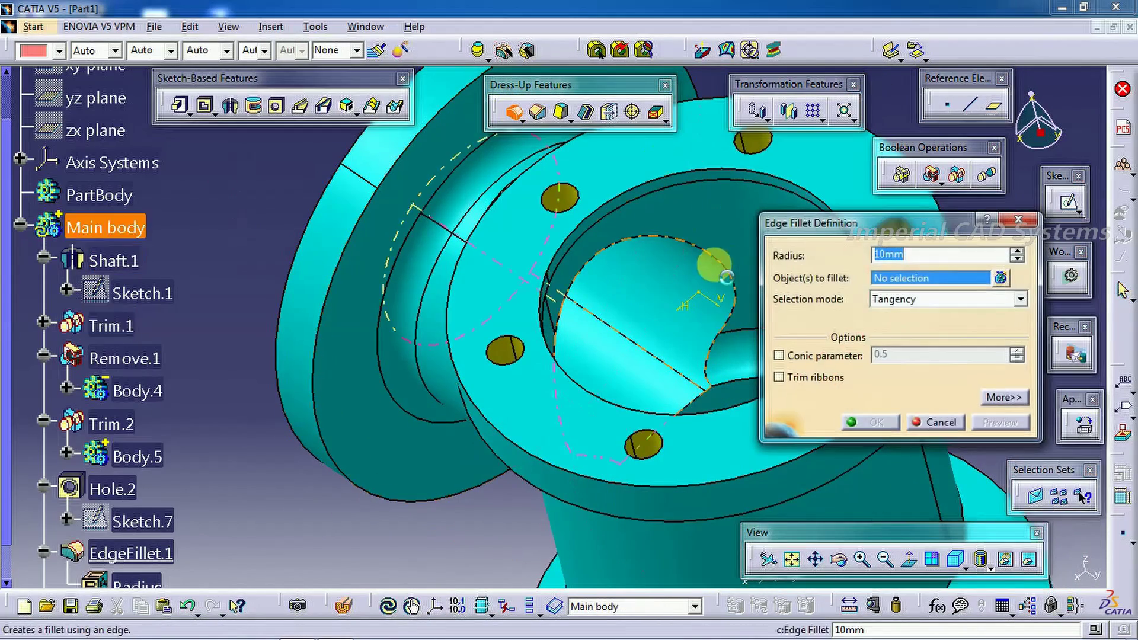
click(714, 257)
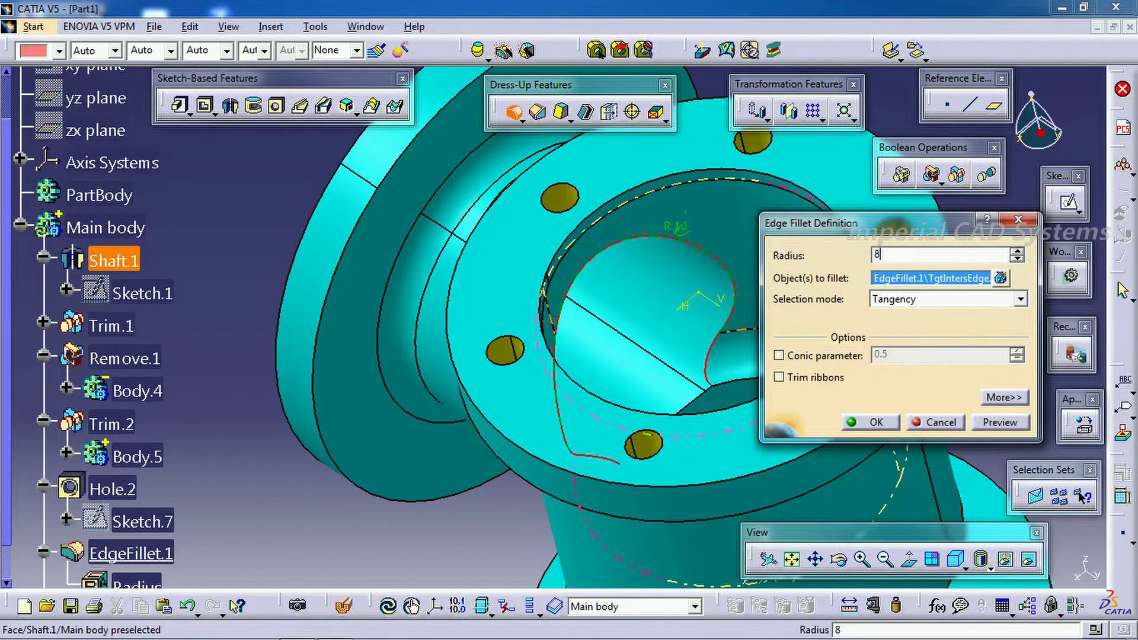
click(871, 422)
middle_drag(229, 236, 495, 406)
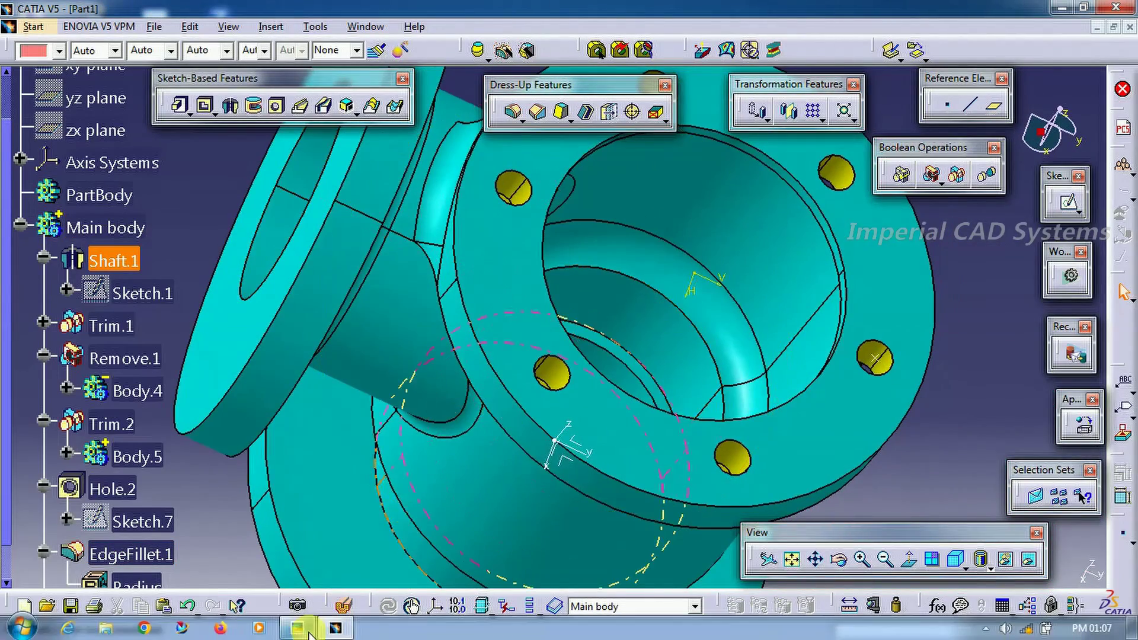
click(310, 632)
Step: Minimise the Capture.JPG drawing and rotate the view to show the whole finished tee
click(309, 631)
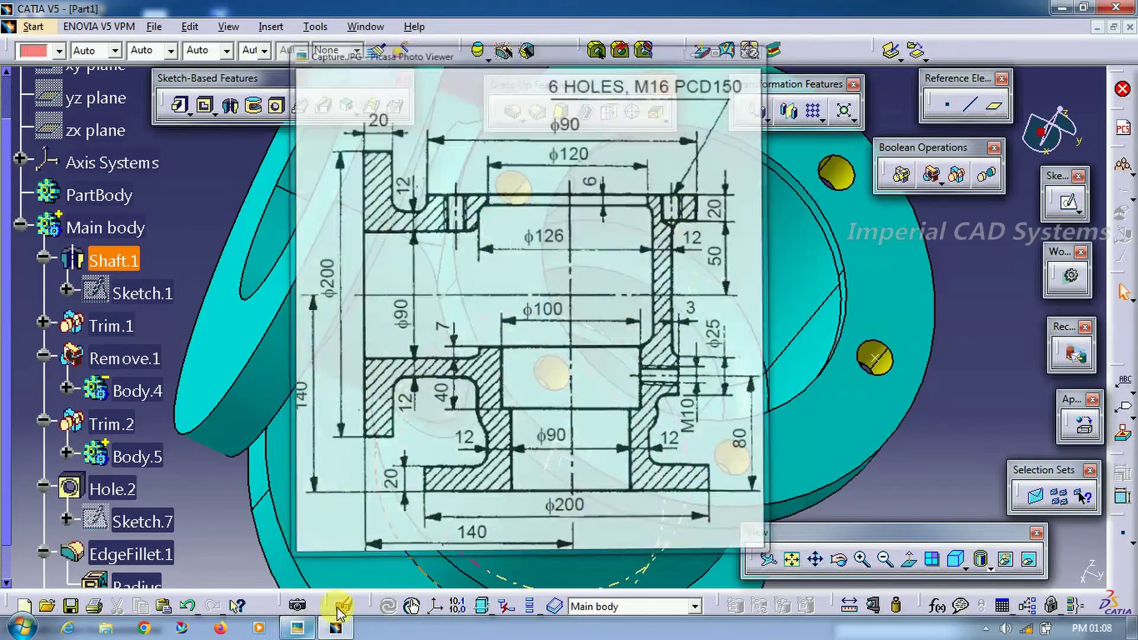
middle_drag(640, 330, 676, 356)
mouse_move(664, 394)
middle_down()
mouse_move(643, 381)
mouse_move(659, 384)
middle_up()
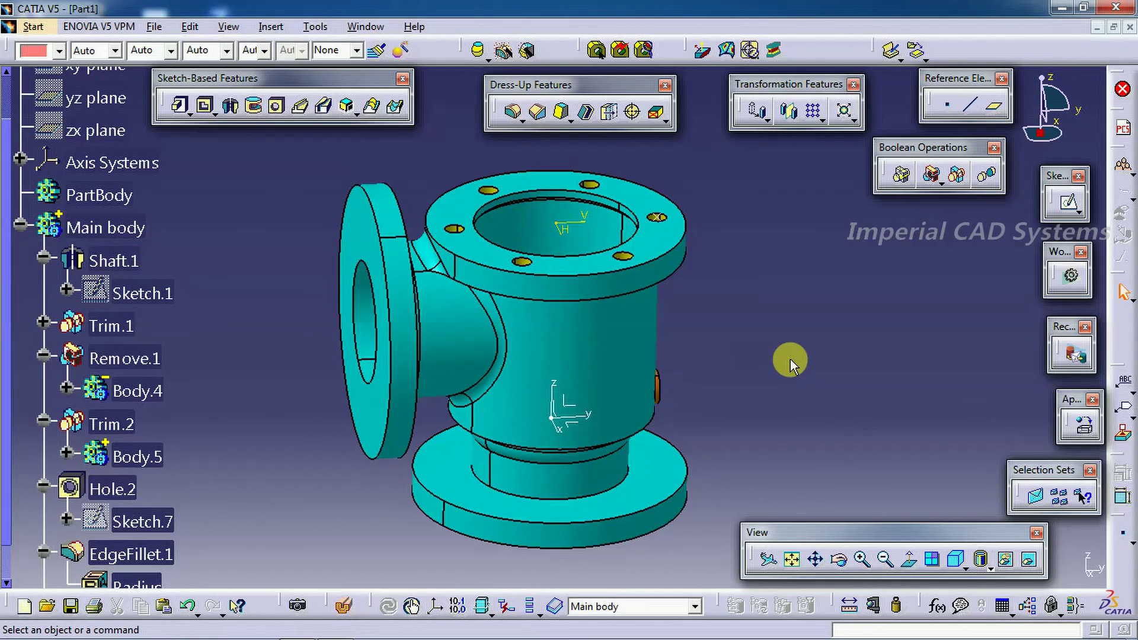